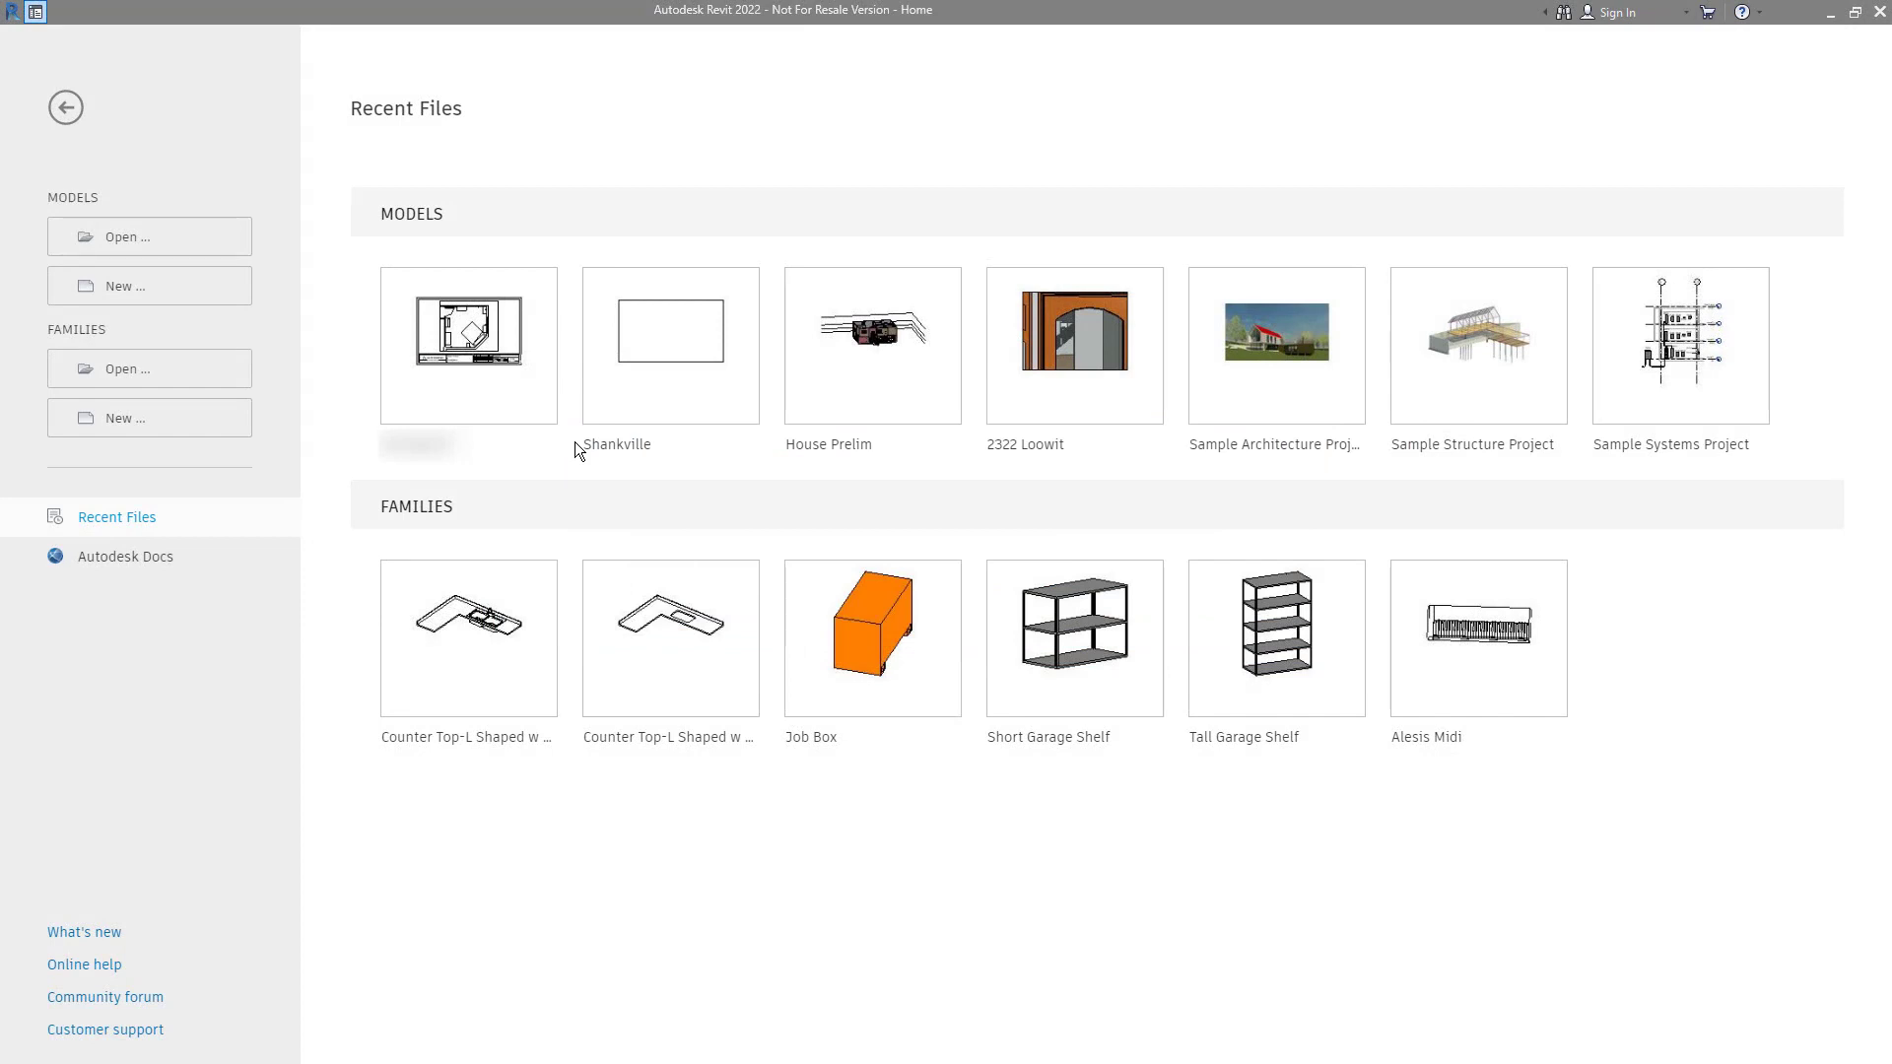
Open the Counter Top-L Shaped w Sink Hole family from the library's Casework > Counter Tops folder, continuing despite the file-in-use notice
{"action": "left_click", "coordinate": [197, 369]}
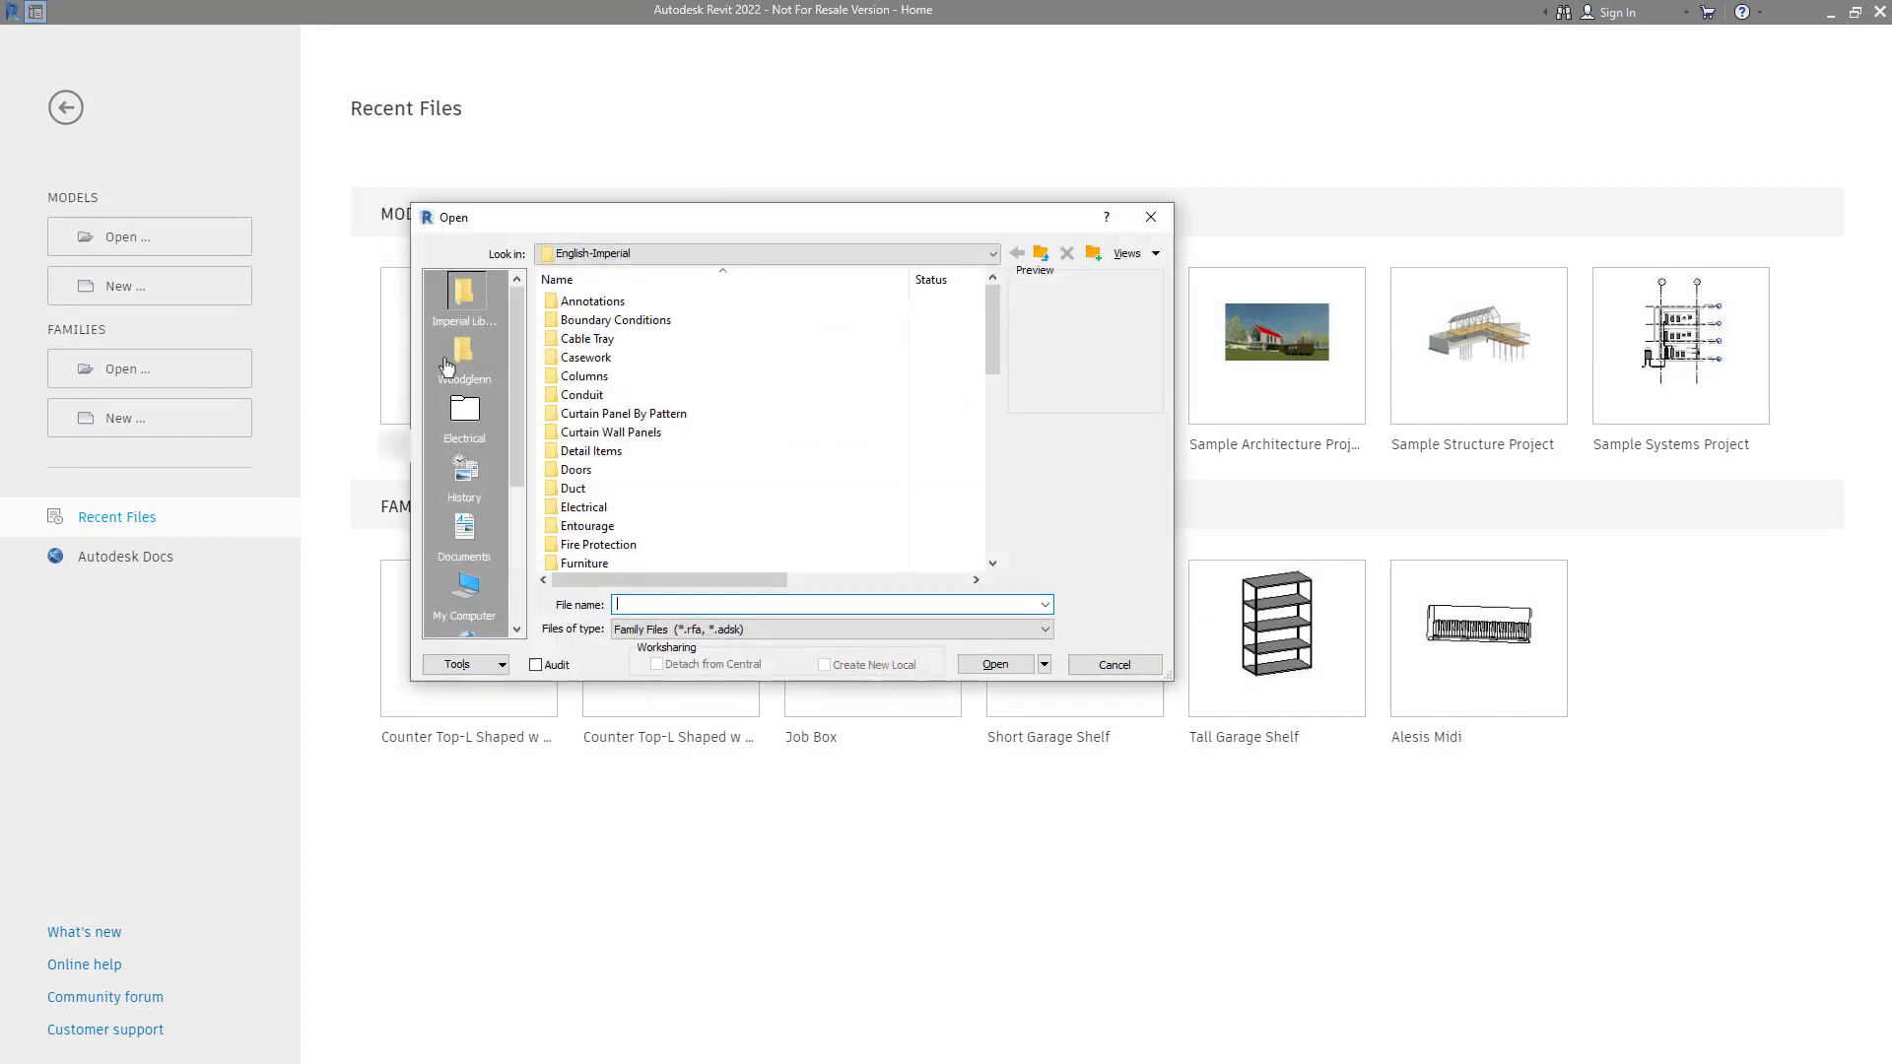
{"action": "double_click", "coordinate": [599, 359]}
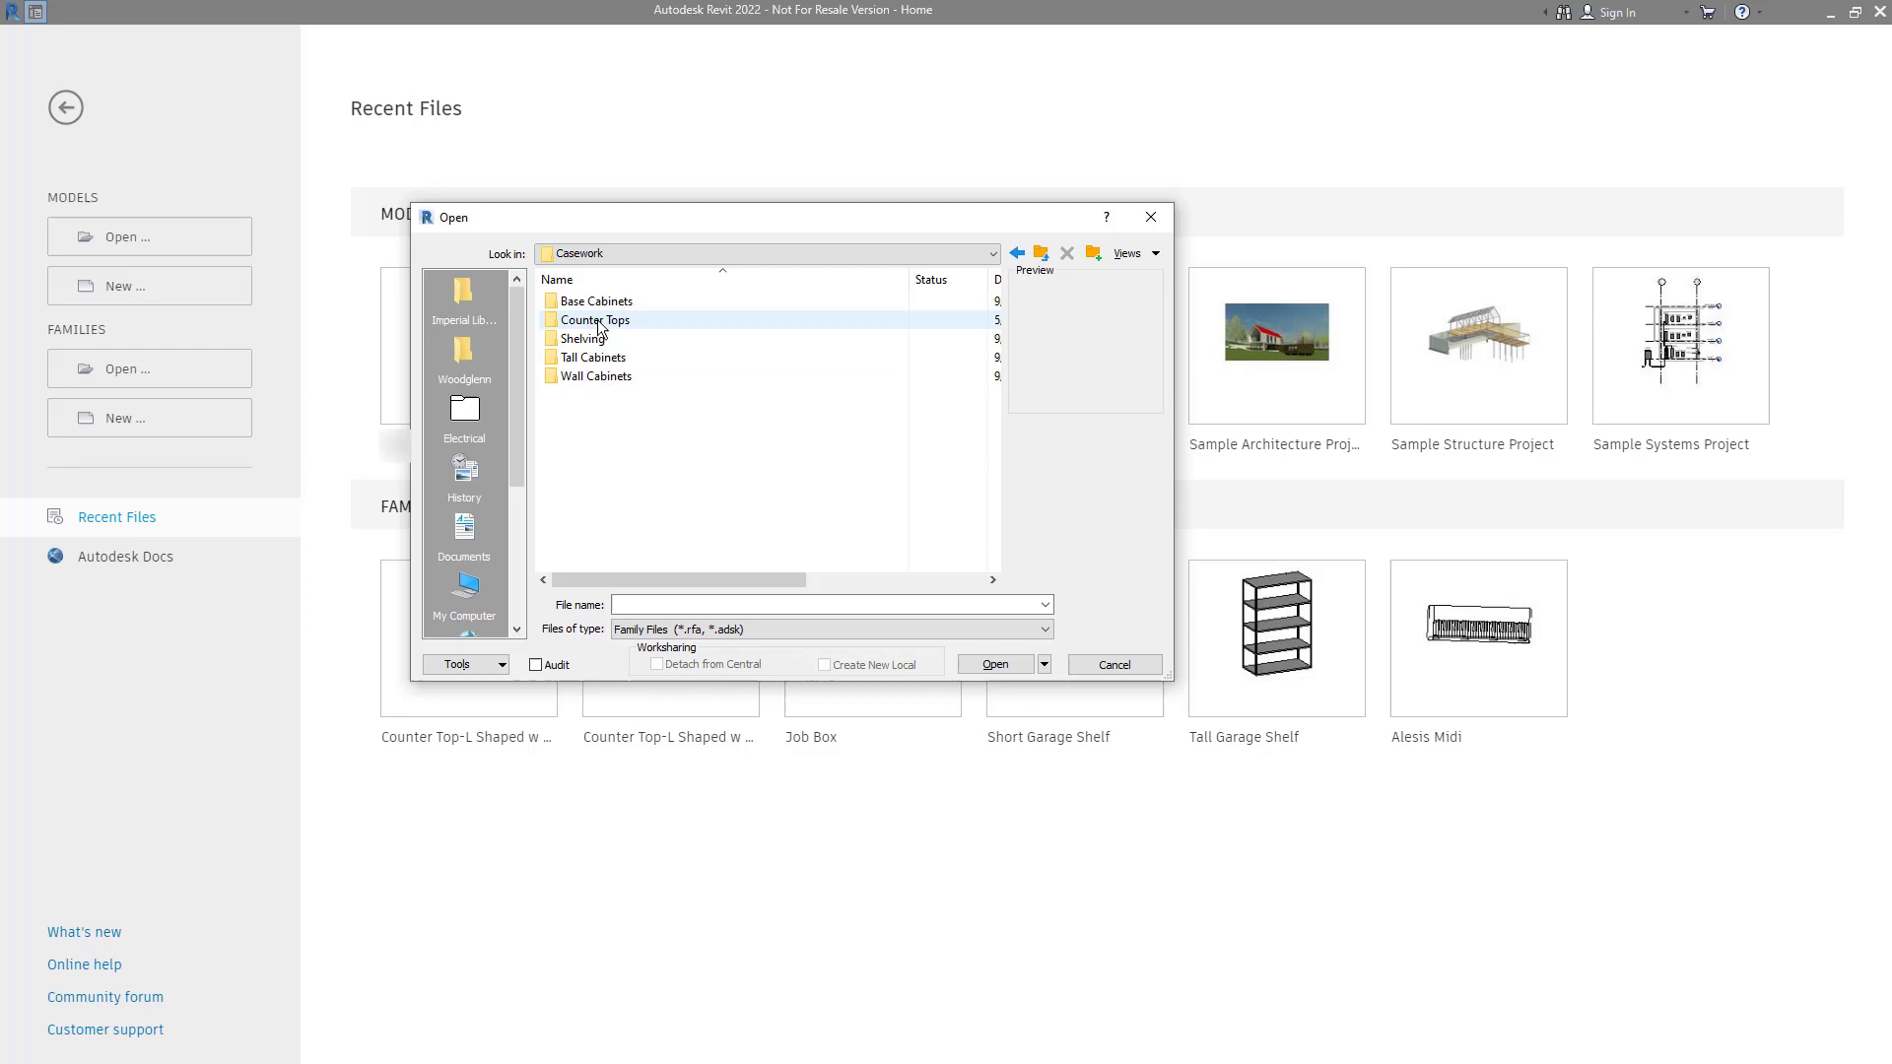
{"action": "double_click", "coordinate": [598, 323]}
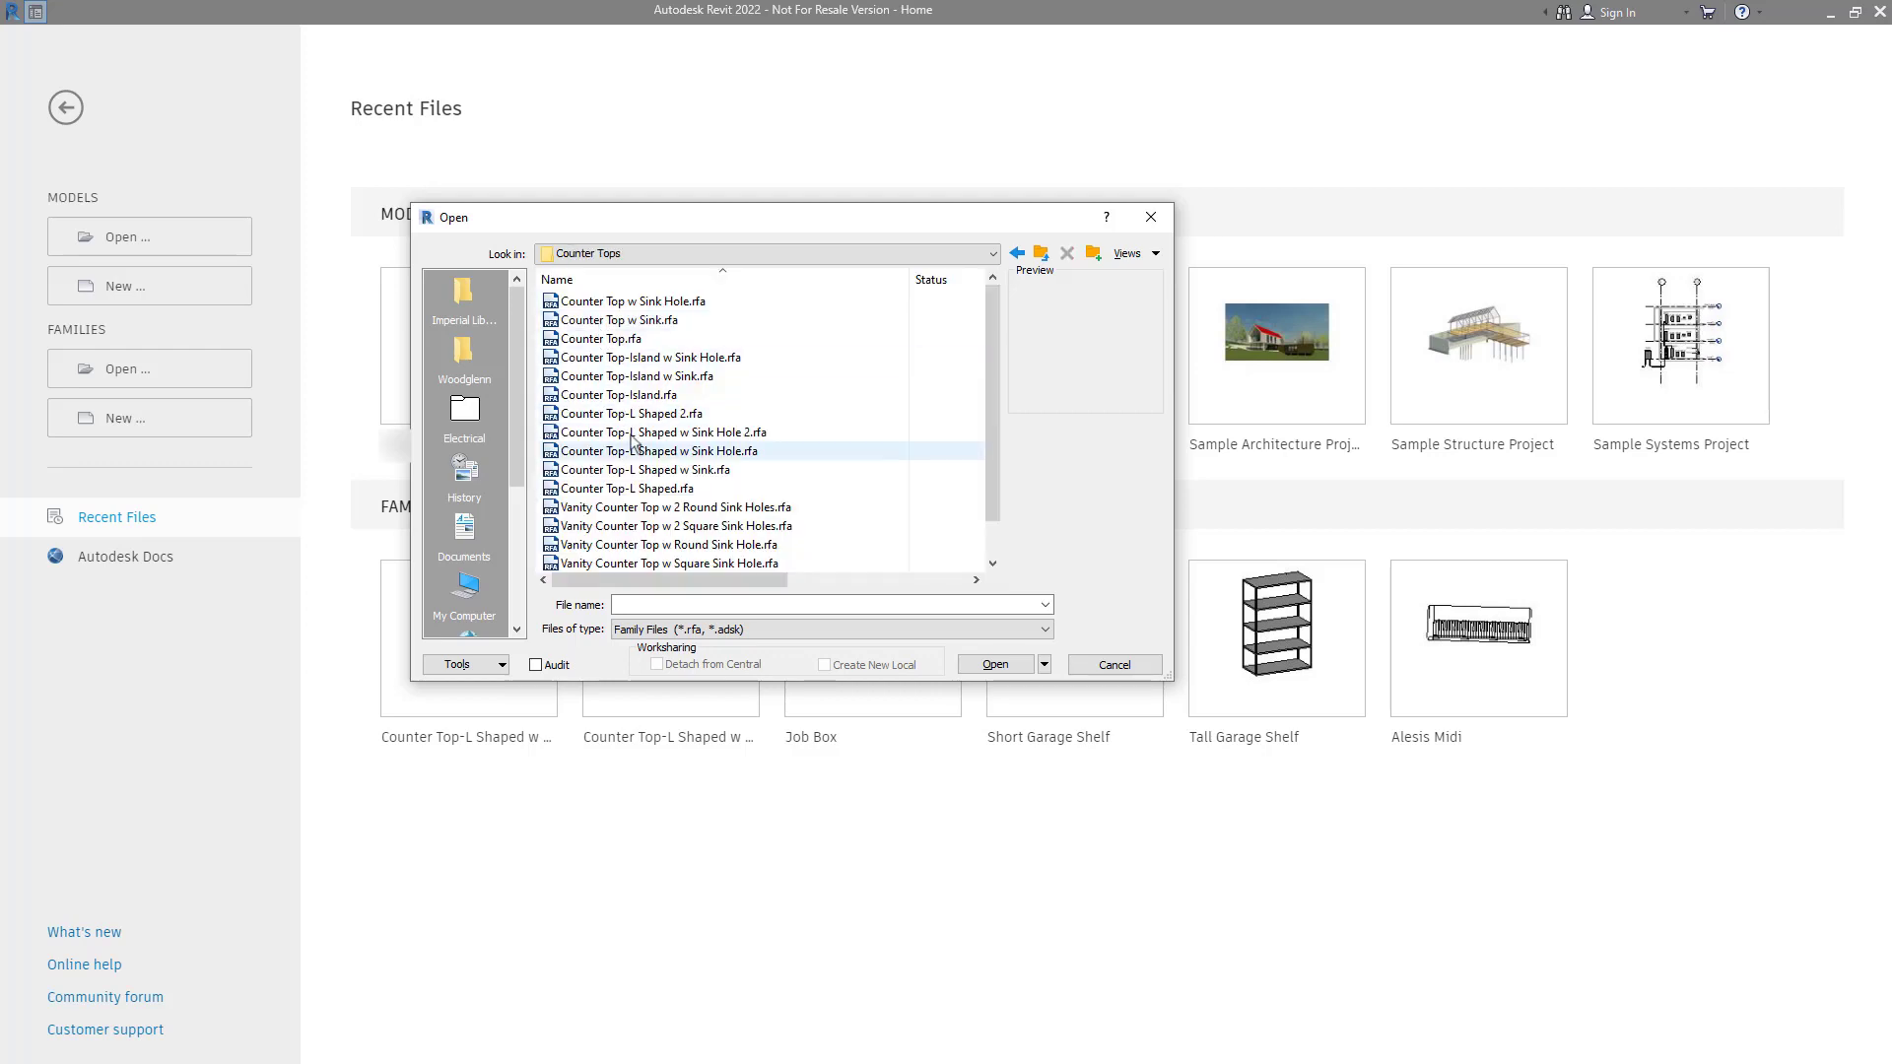
{"action": "left_click", "coordinate": [636, 456]}
{"action": "left_click", "coordinate": [985, 672]}
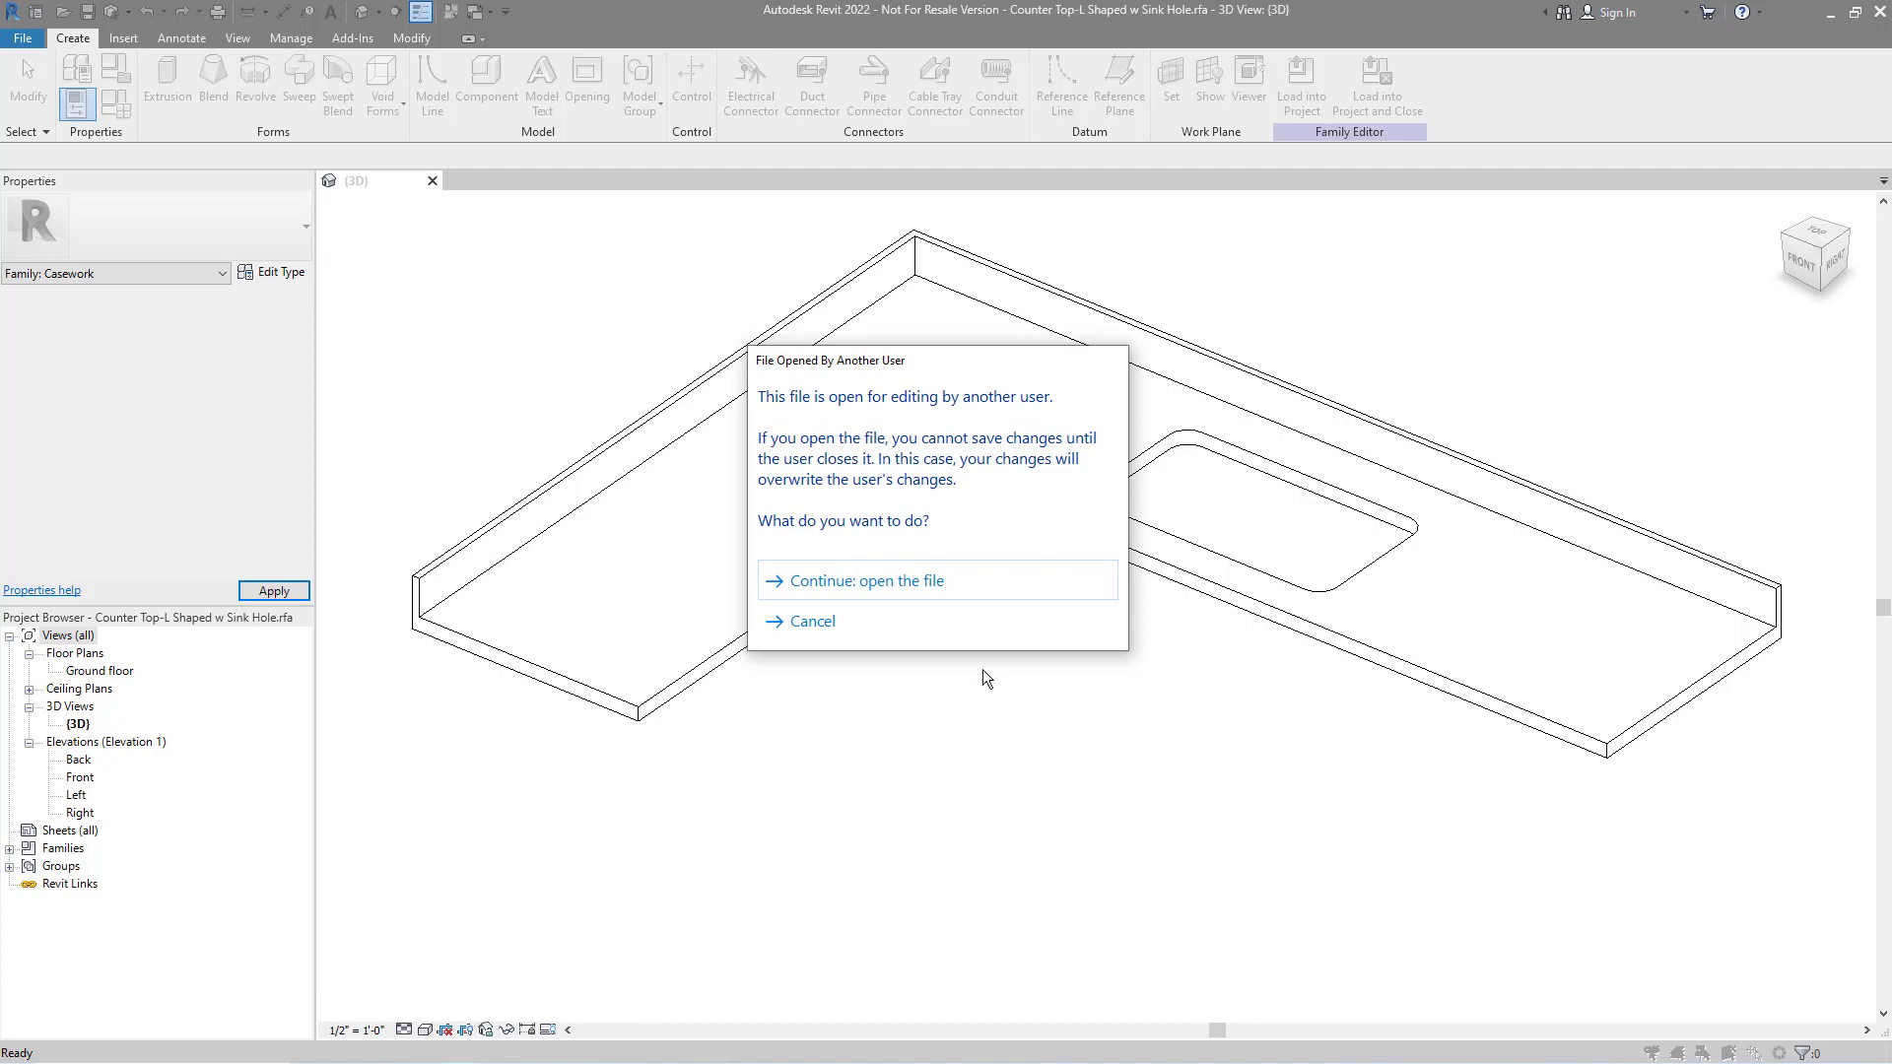
{"action": "left_click", "coordinate": [917, 581]}
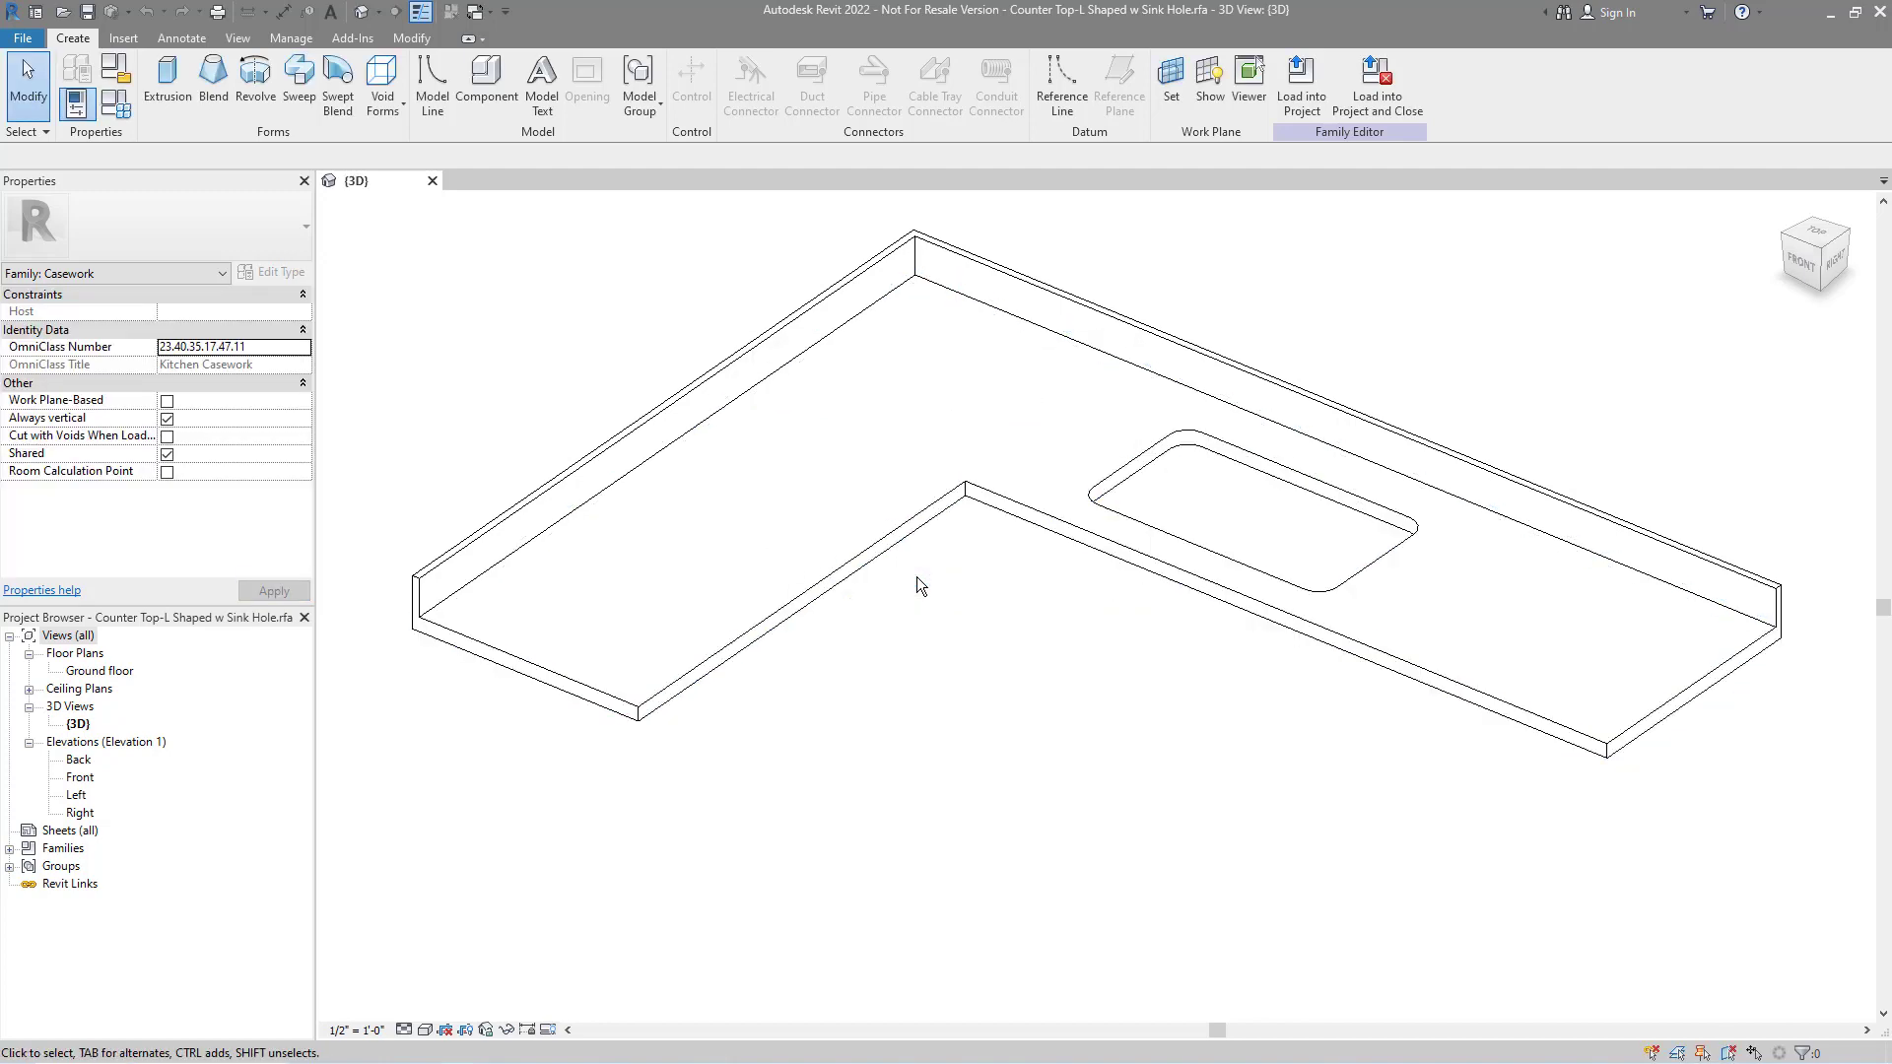
Save the family in the custom family folder under the name Counter Top-U Shaped w Sink Hole
{"action": "key", "text": "alt+f"}
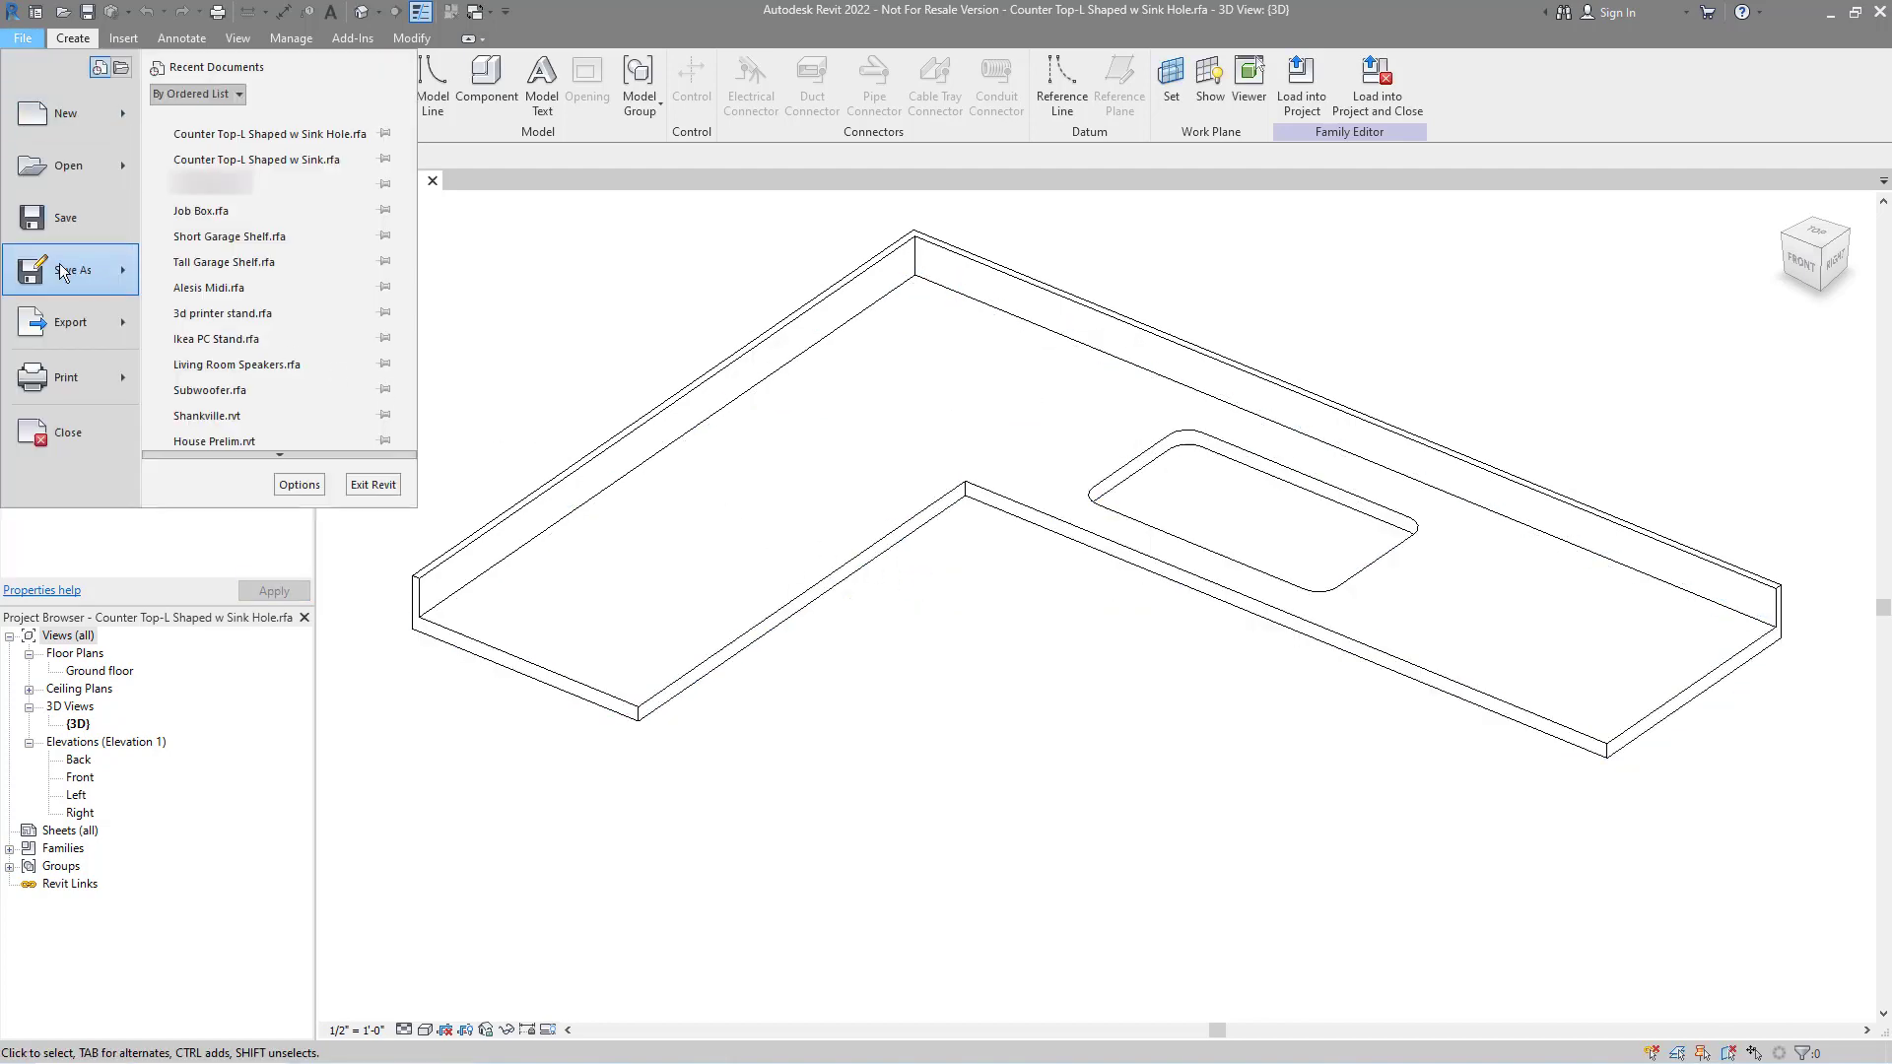
{"action": "mouse_move", "coordinate": [63, 267]}
{"action": "left_click", "coordinate": [264, 264]}
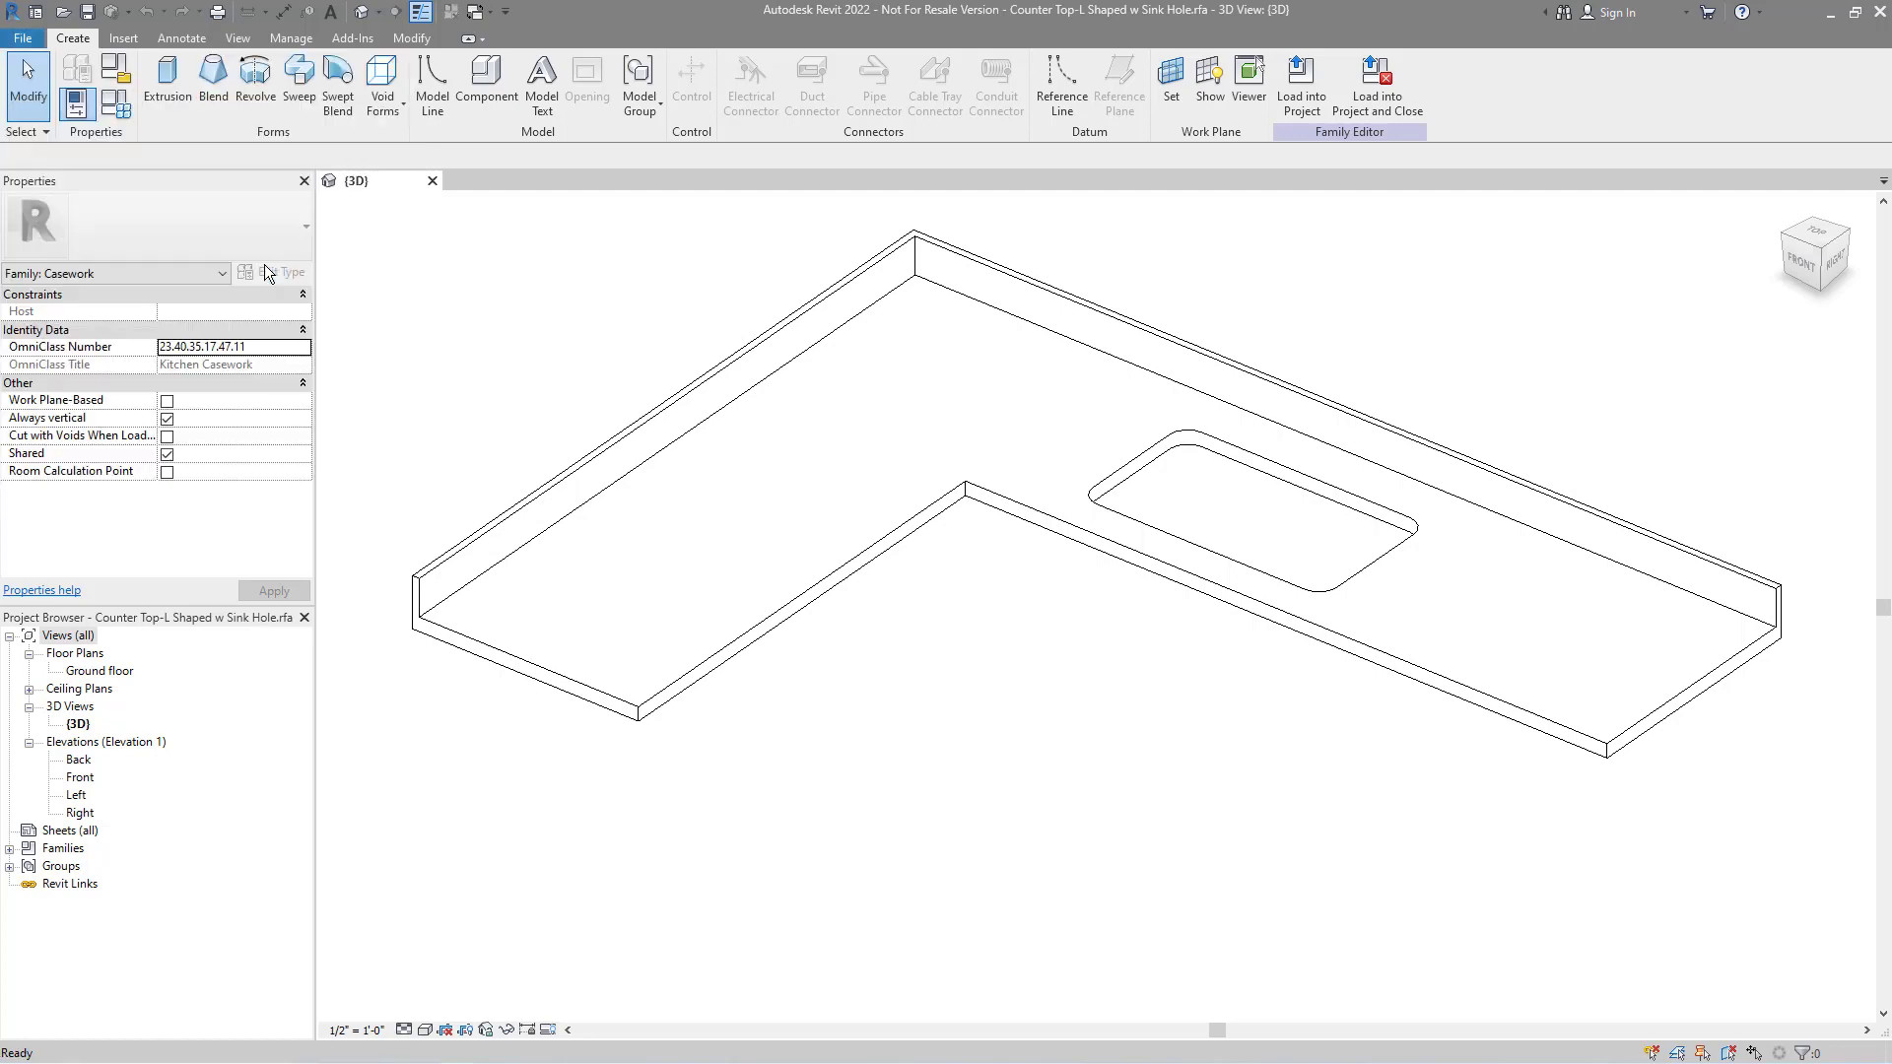
{"action": "left_click", "coordinate": [695, 375]}
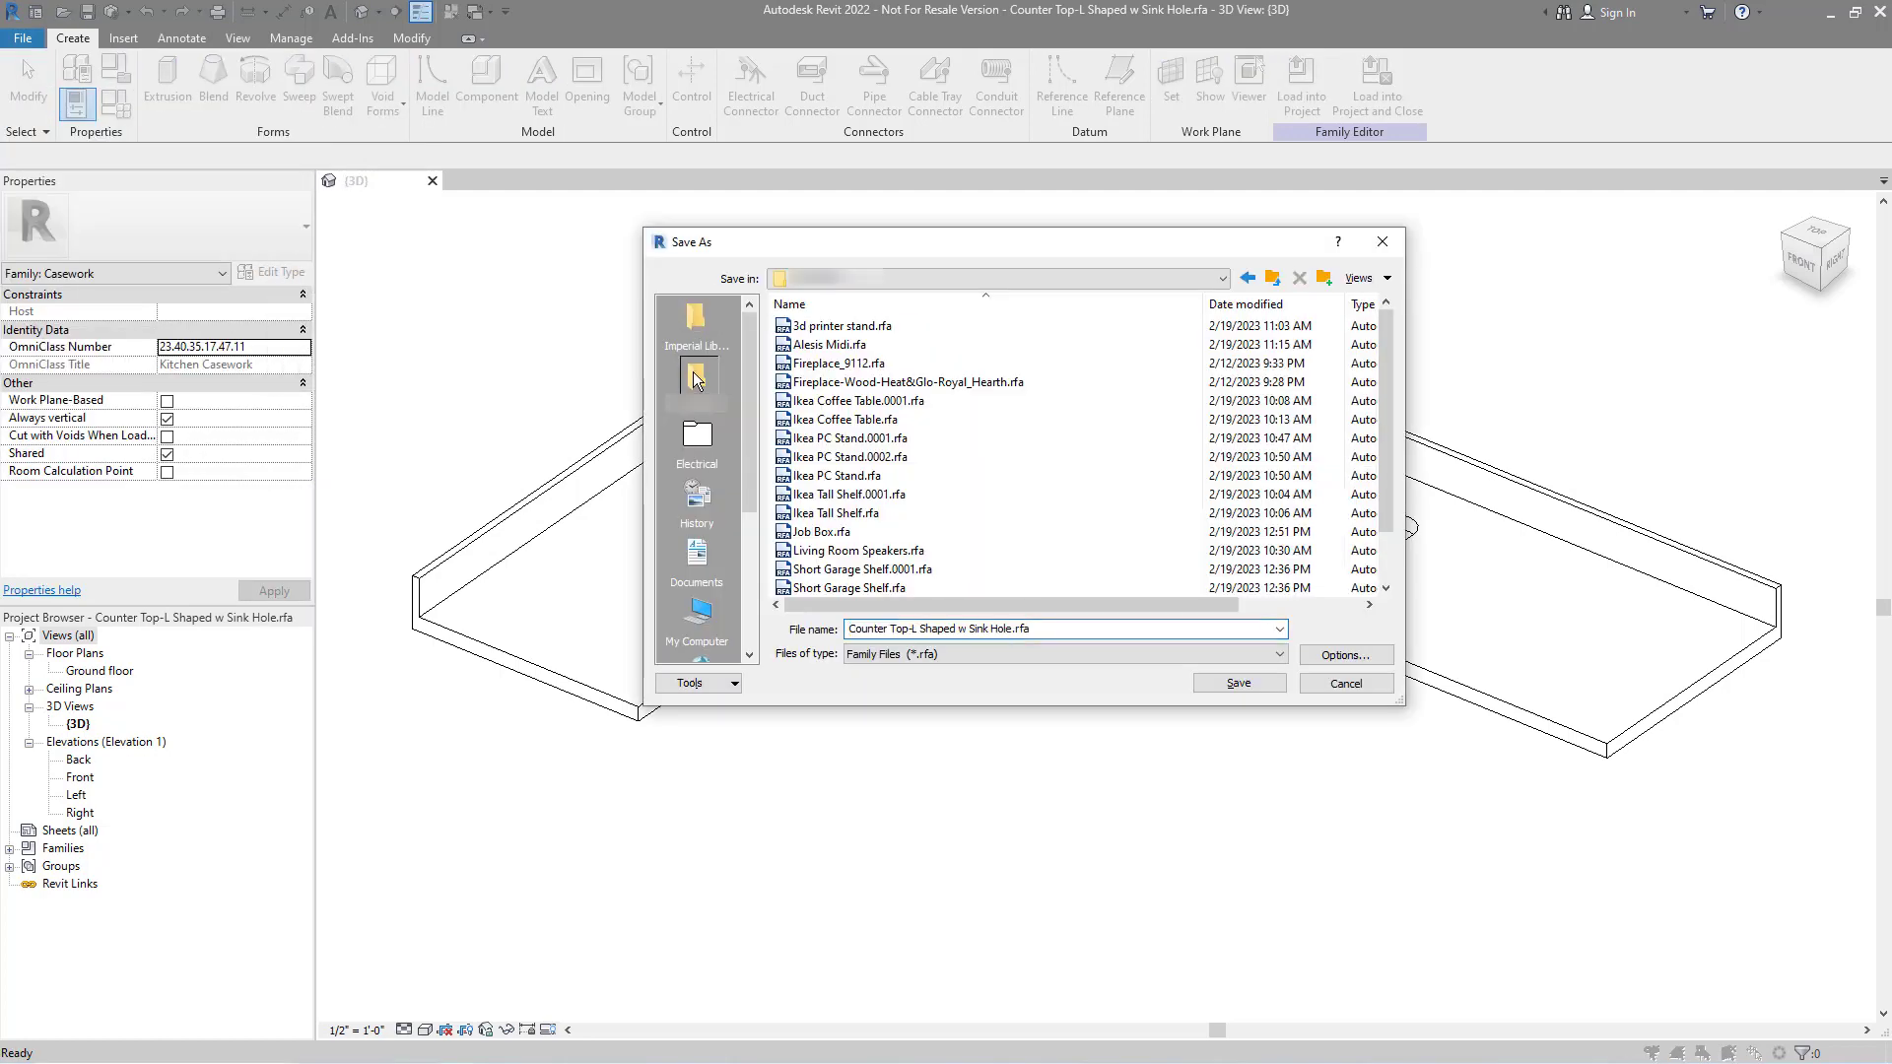
{"action": "triple_click", "coordinate": [916, 631]}
{"action": "left_click", "coordinate": [917, 632]}
{"action": "key", "text": "Delete"}
{"action": "type", "text": "_"}
{"action": "key", "text": "Delete"}
{"action": "type", "text": "U"}
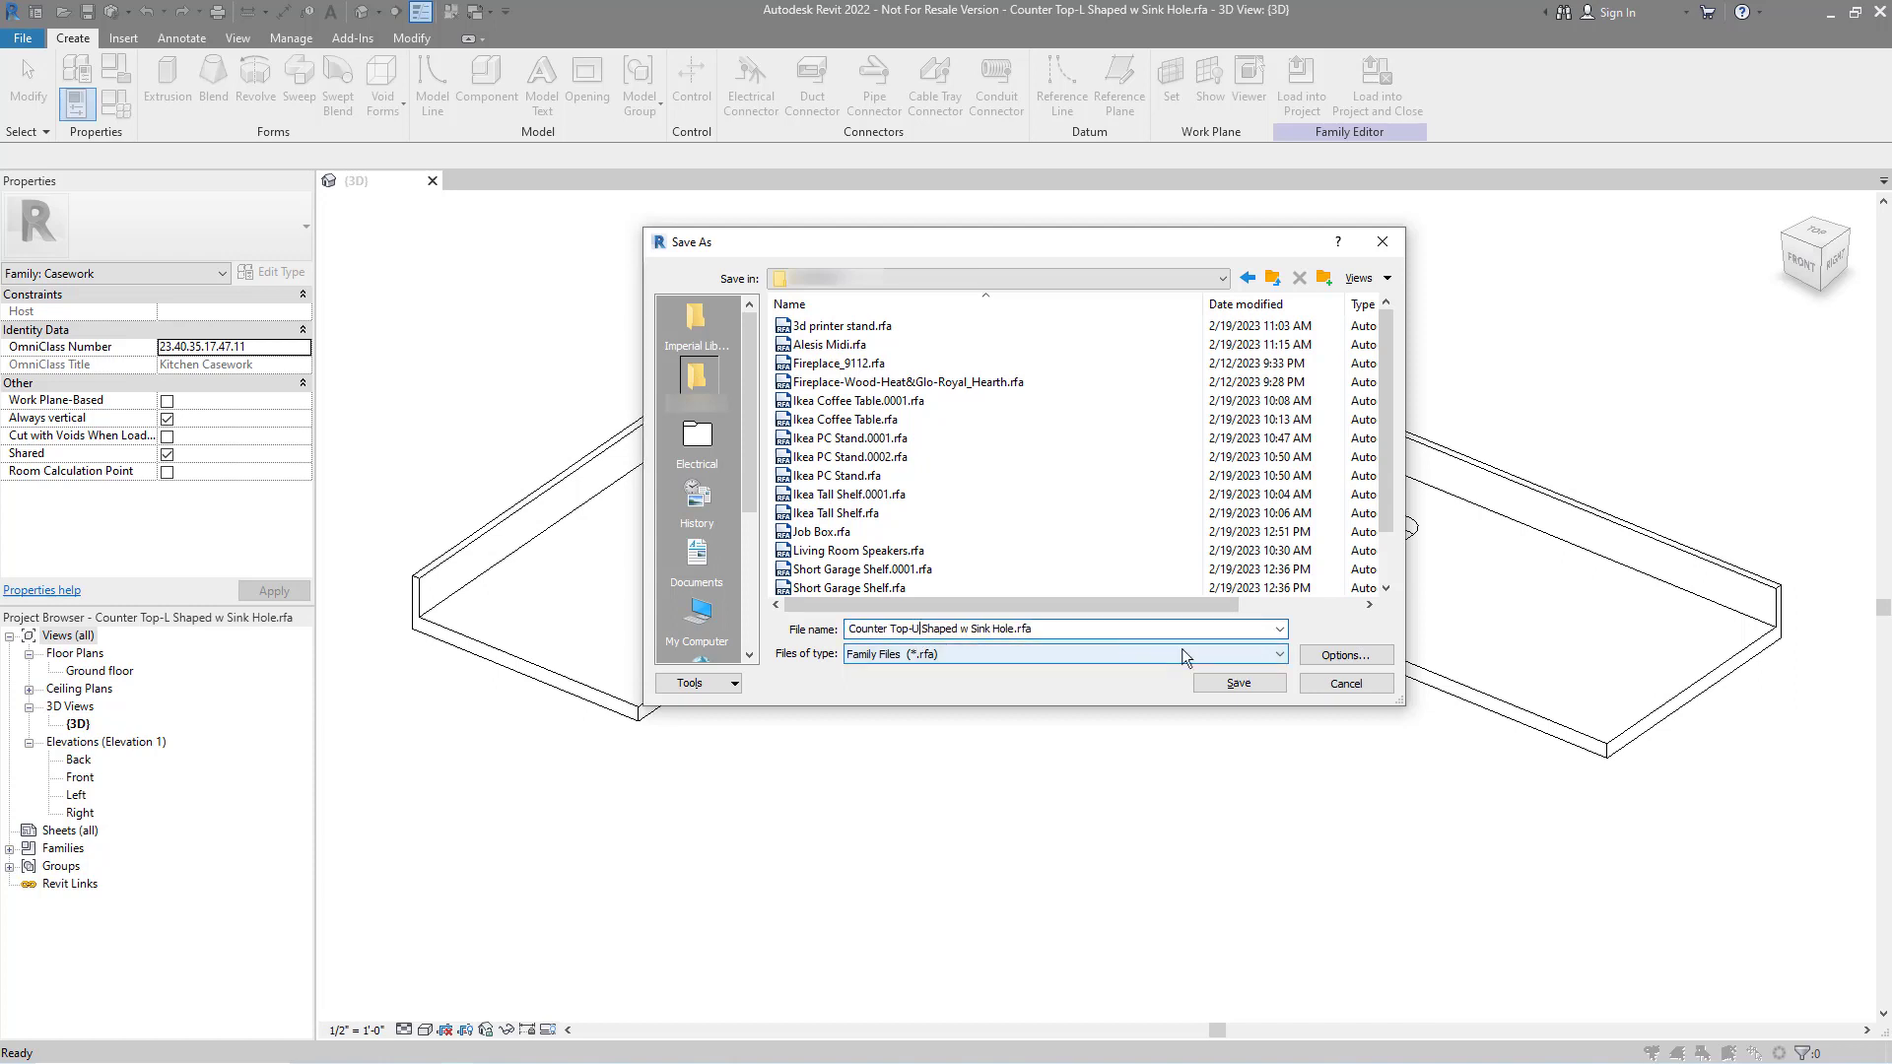
{"action": "key", "text": "Return"}
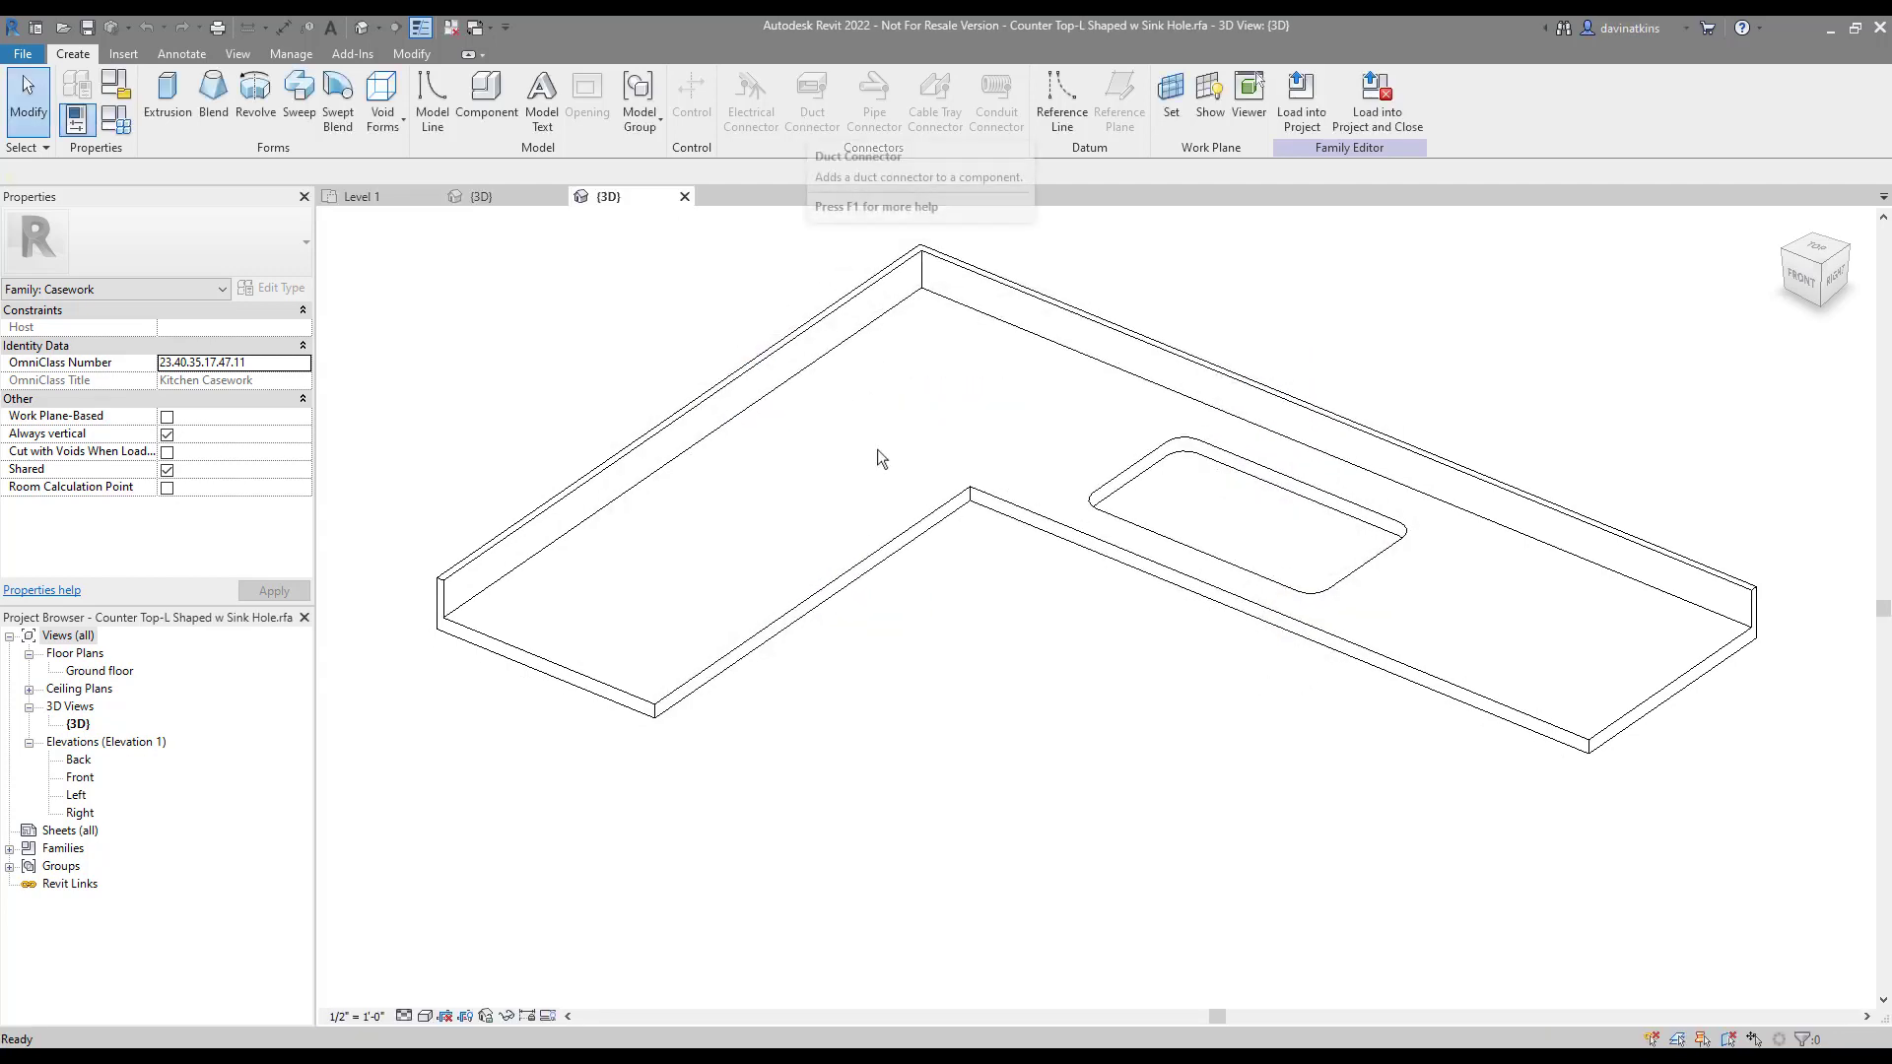
Open the Ground floor plan view of the countertop family and fit the whole countertop in view
{"action": "middle_click_drag", "start_coordinate": [916, 612], "coordinate": [663, 660], "text": "shift"}
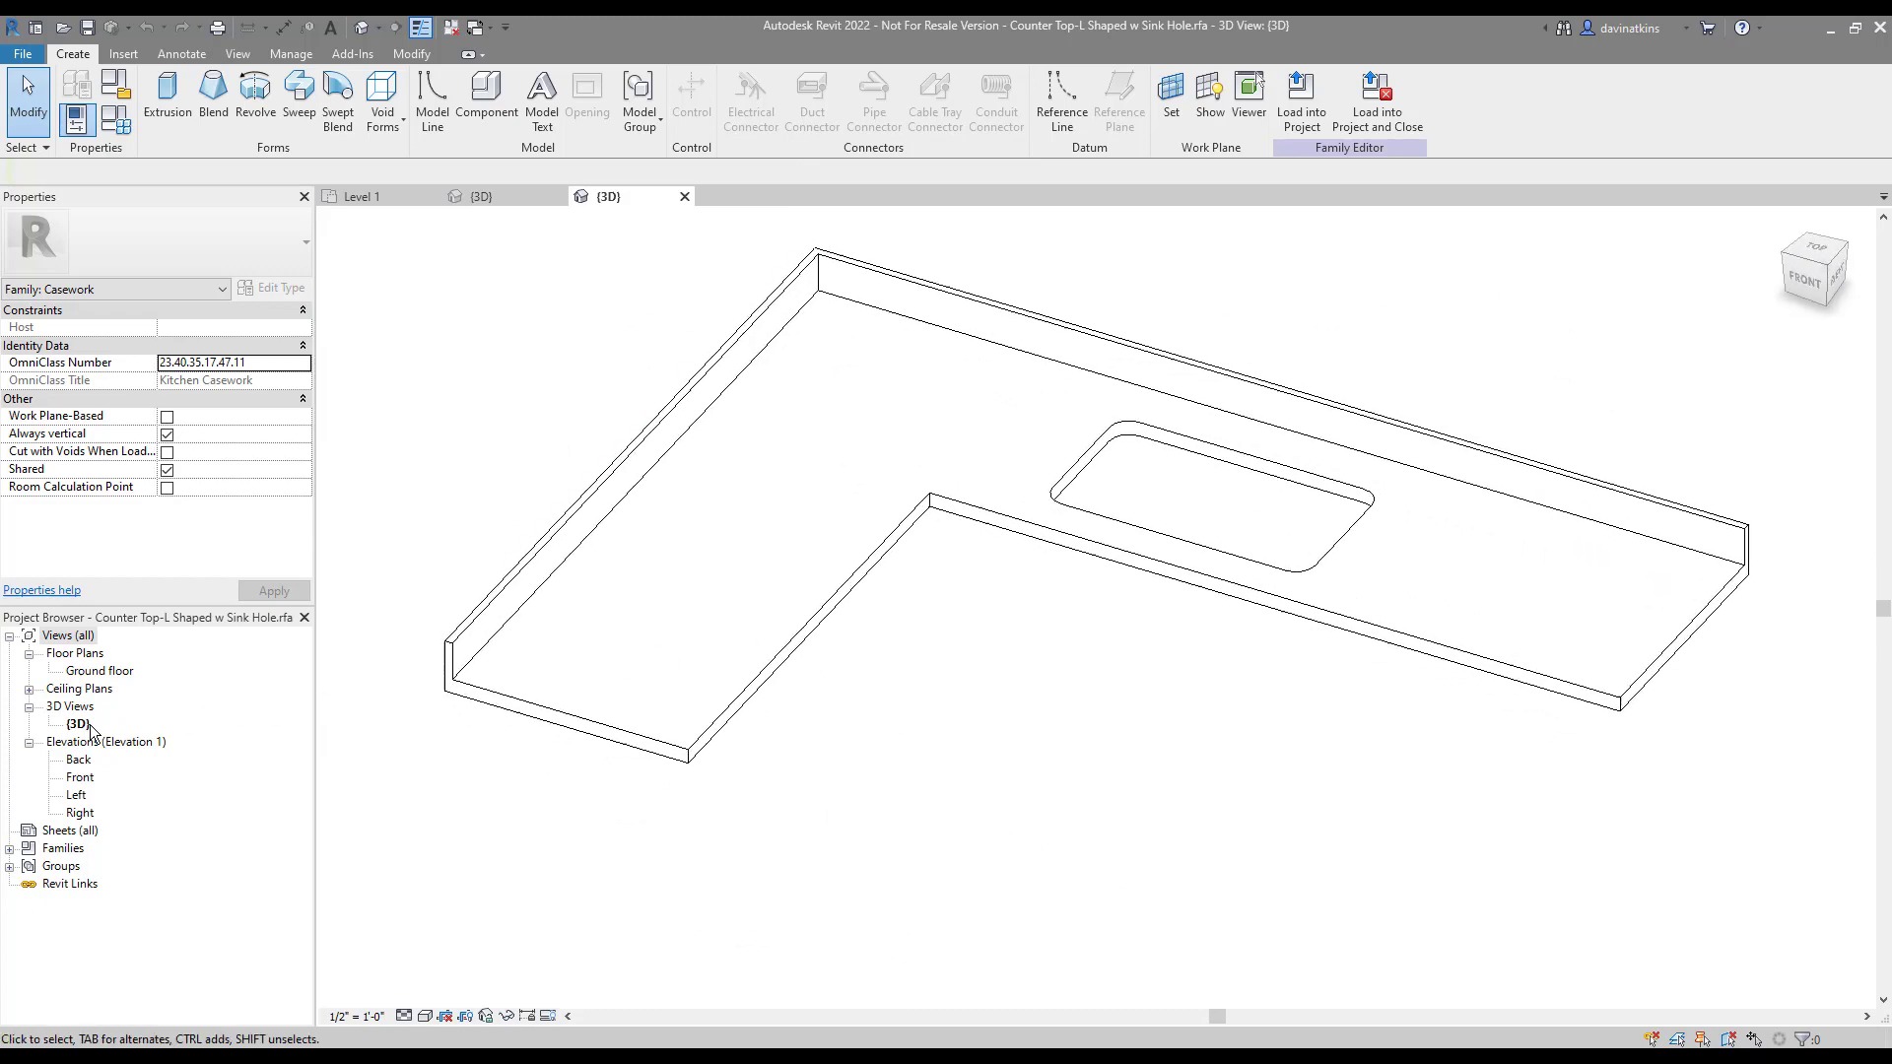
{"action": "double_click", "coordinate": [99, 671]}
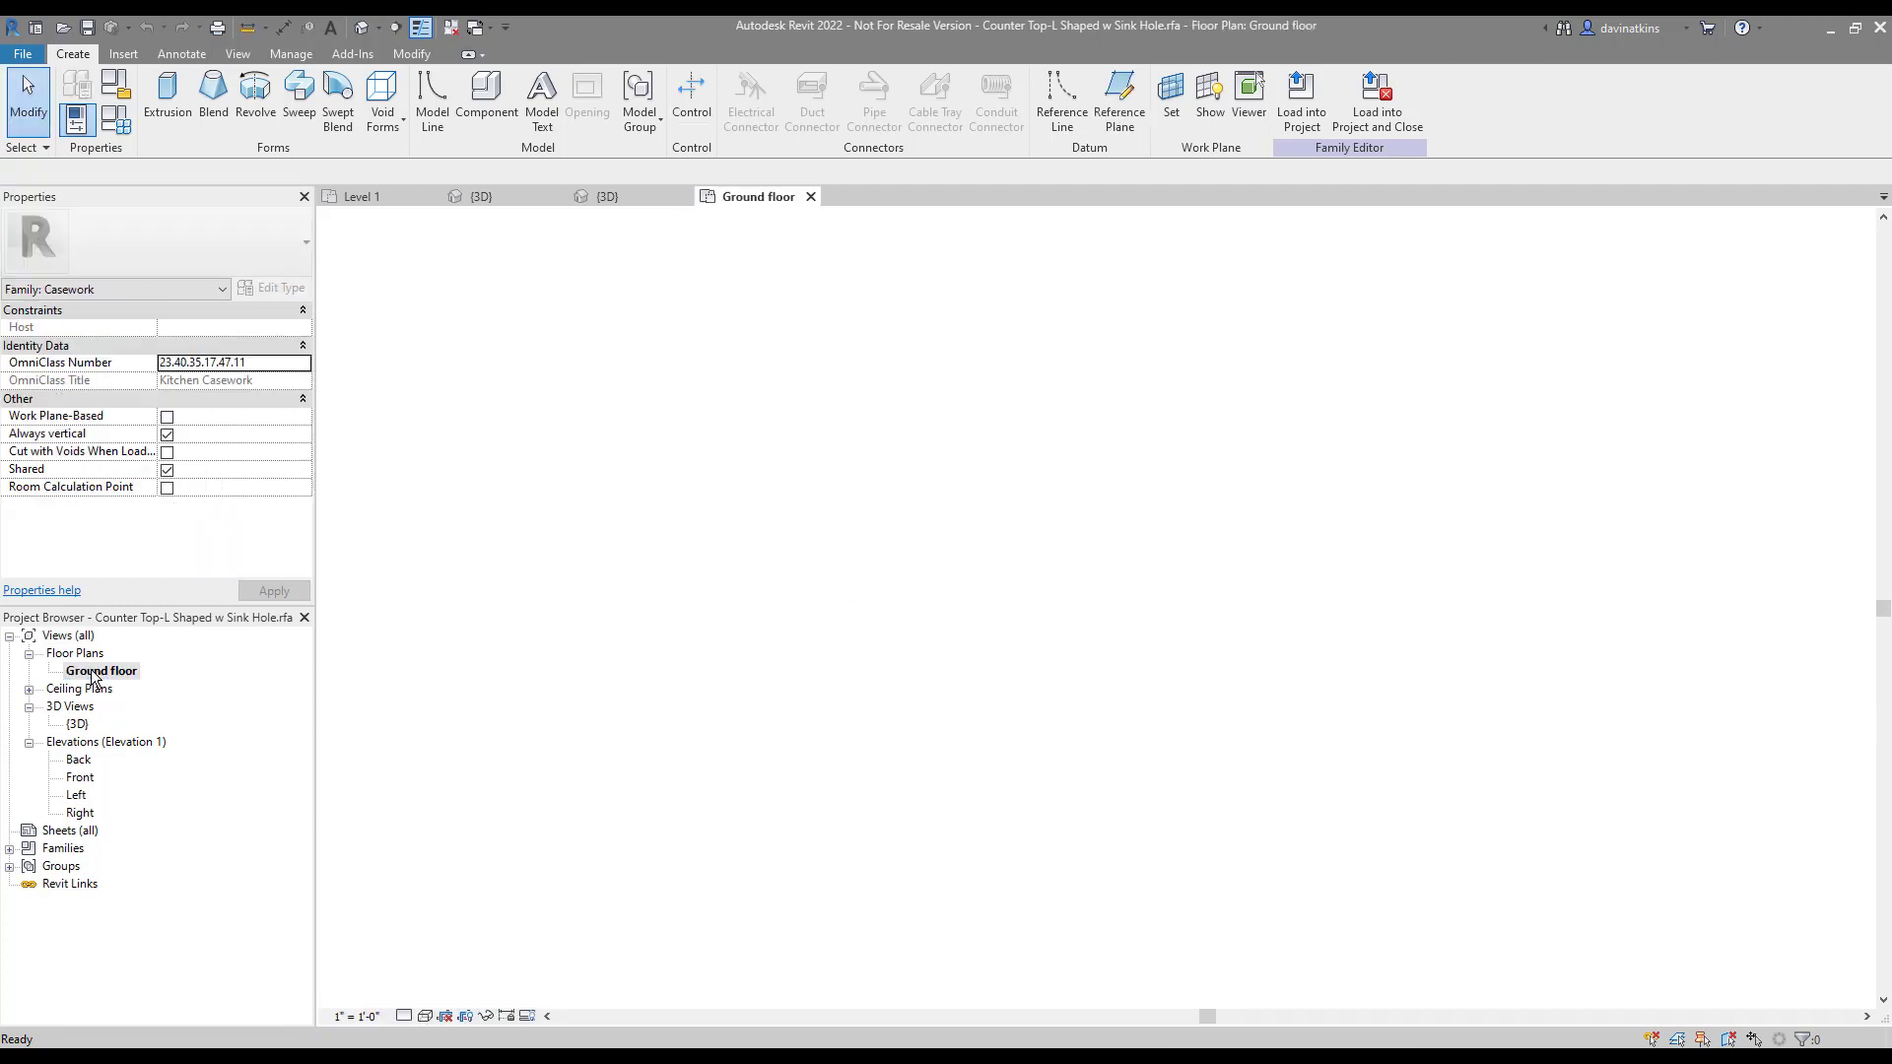
{"action": "middle_click", "coordinate": [1411, 579]}
{"action": "middle_click", "coordinate": [1410, 578]}
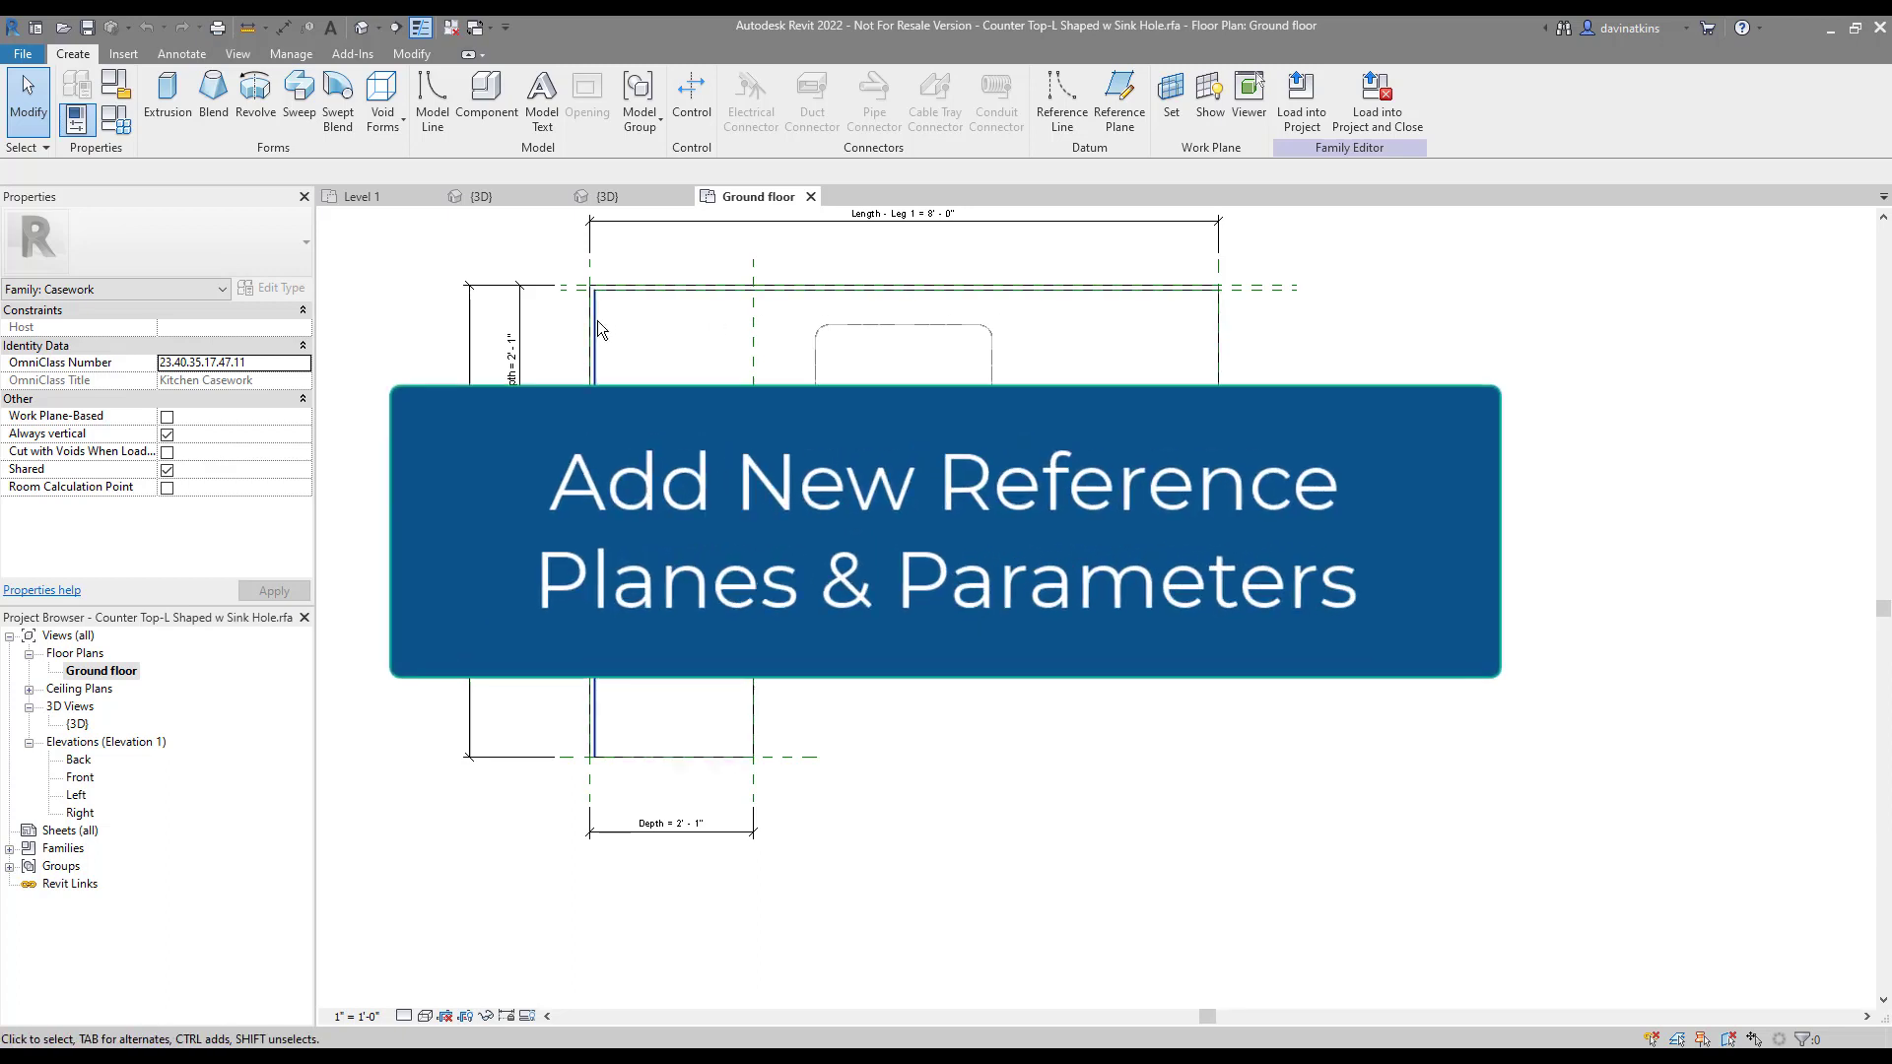
Inspect the existing backsplash extrusion along the outer edge of countertop leg 2
{"action": "key", "text": "Tab"}
{"action": "key", "text": "Tab"}
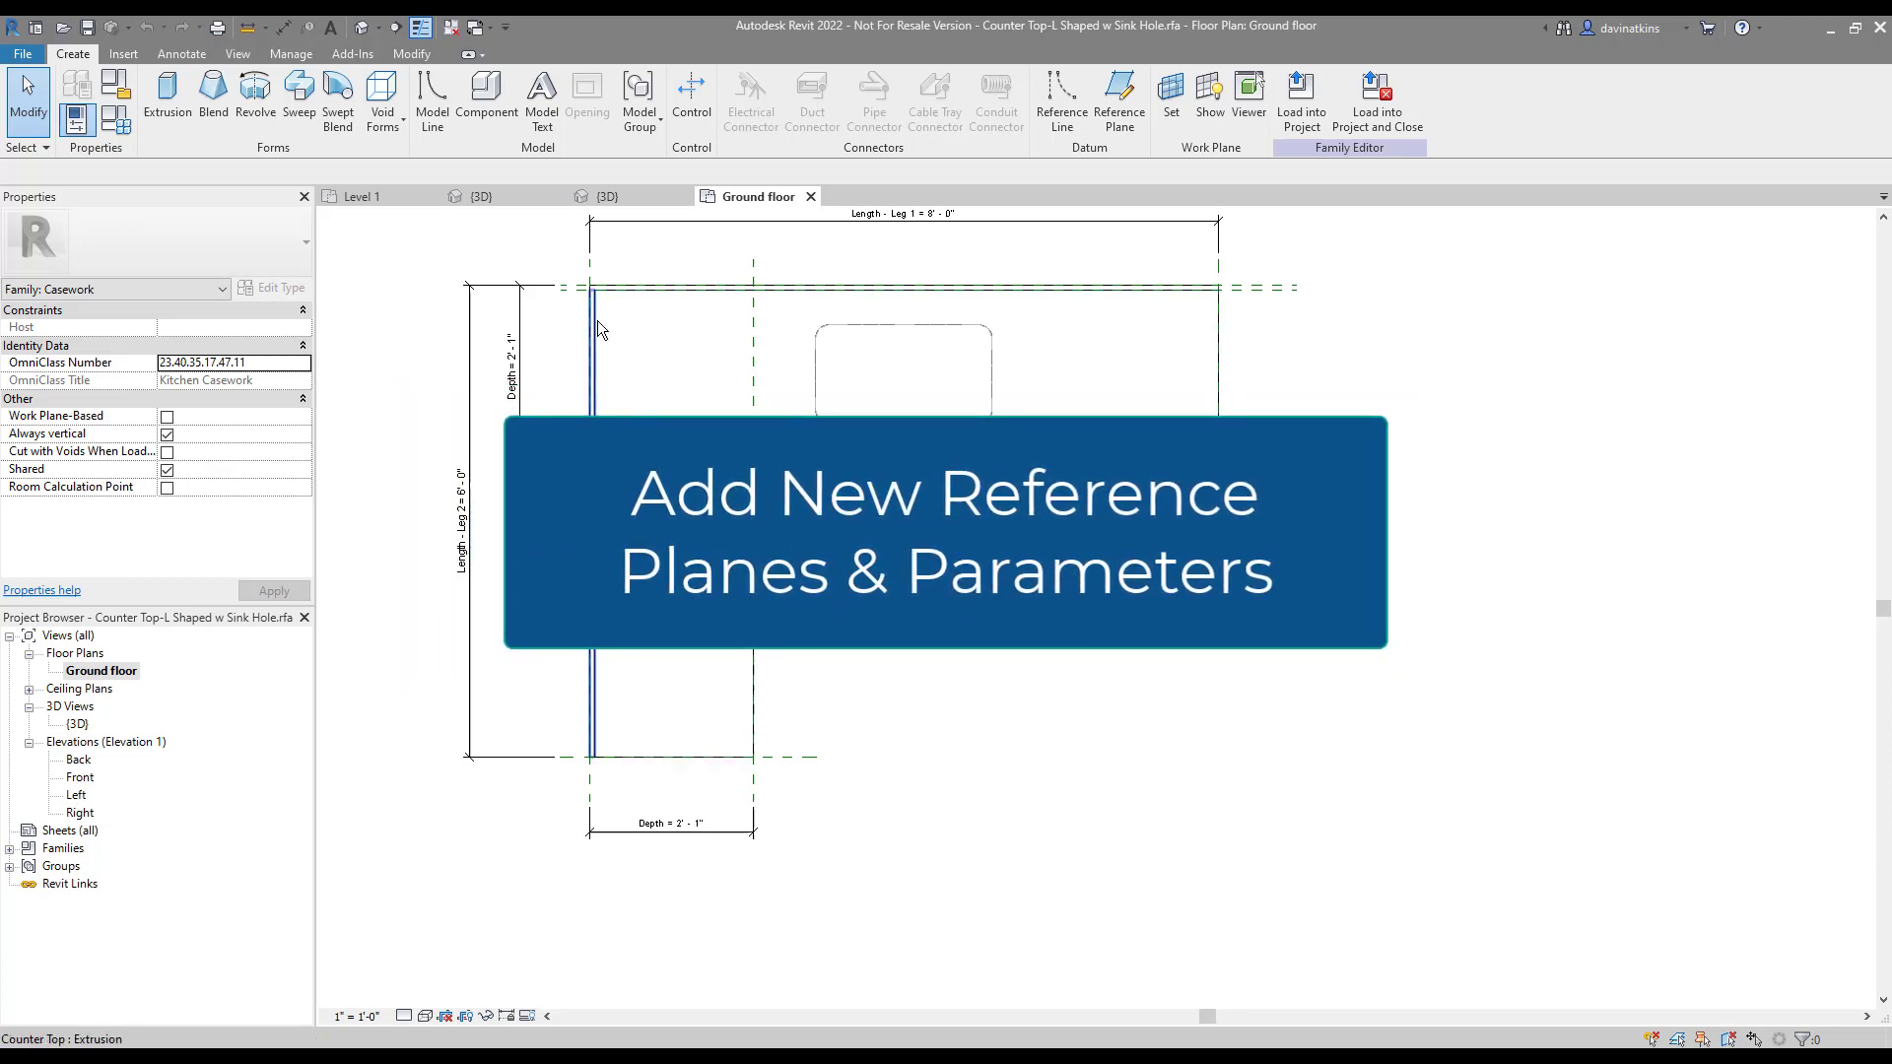
{"action": "left_click", "coordinate": [597, 321]}
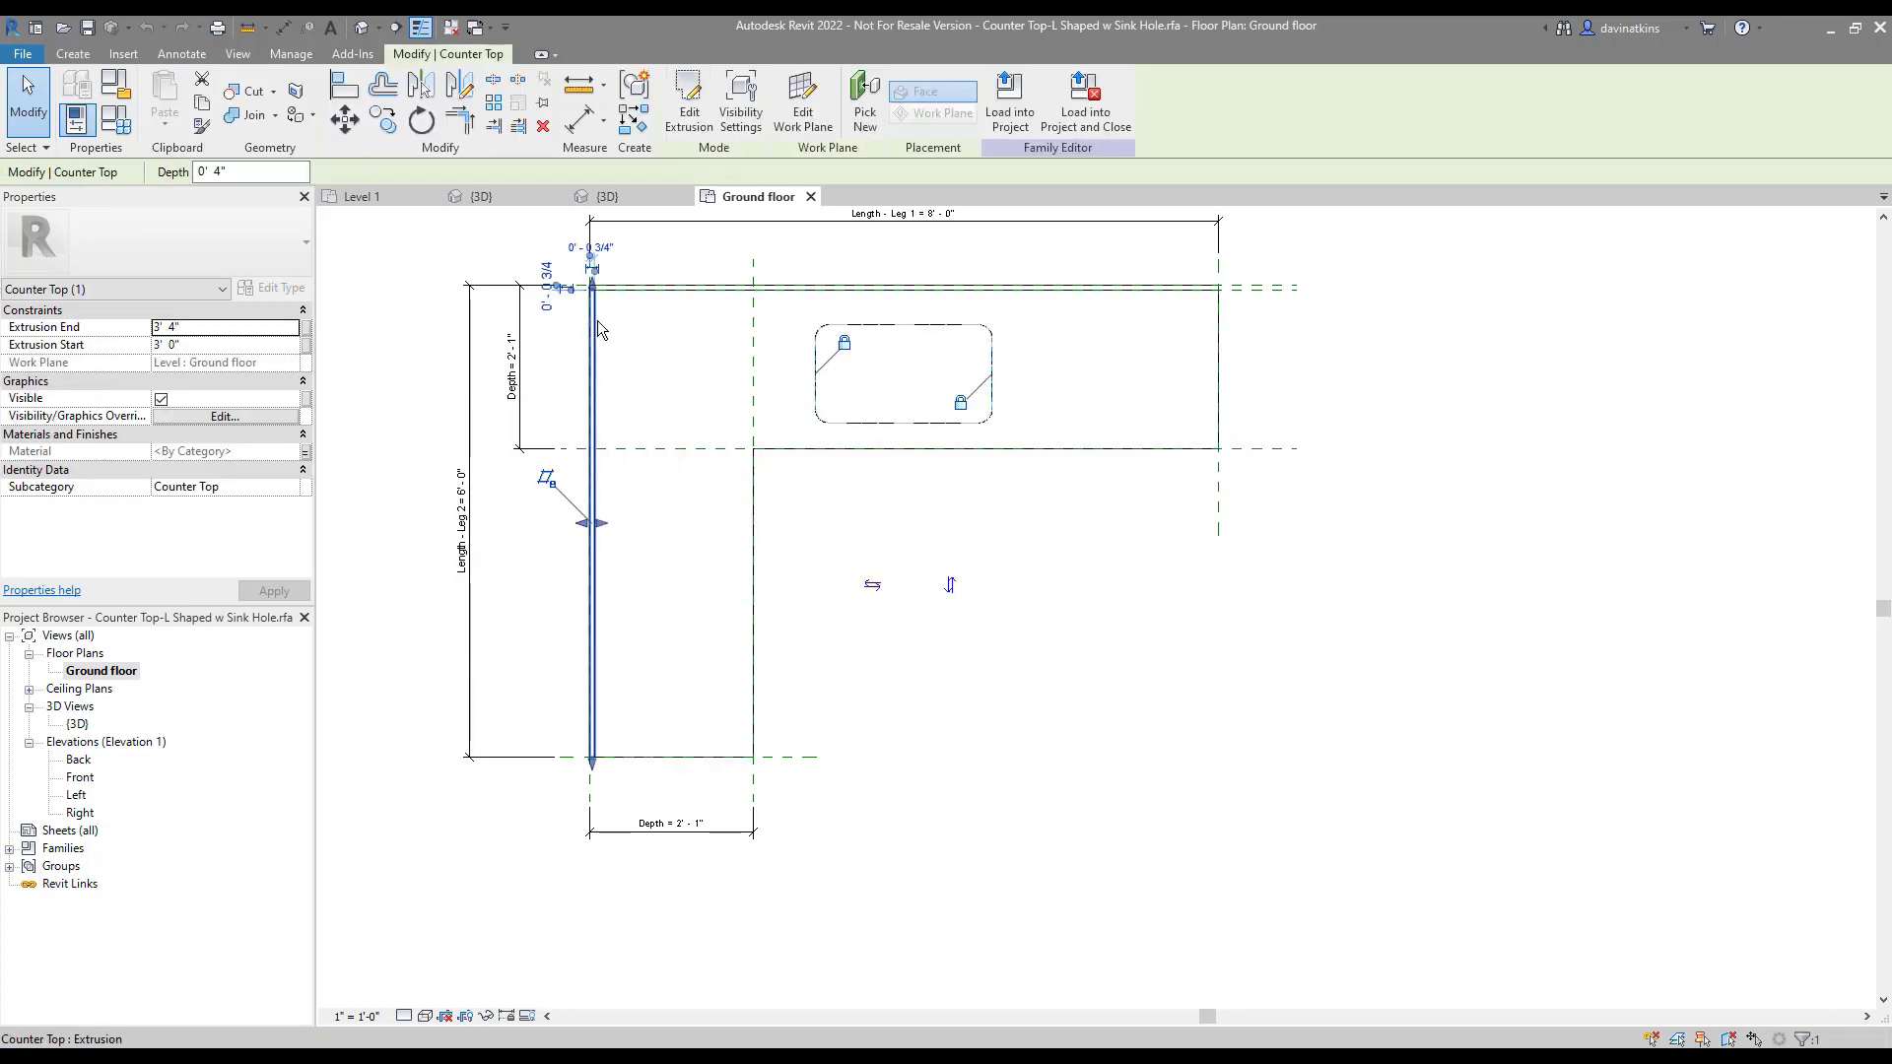
{"action": "left_click", "coordinate": [1108, 617]}
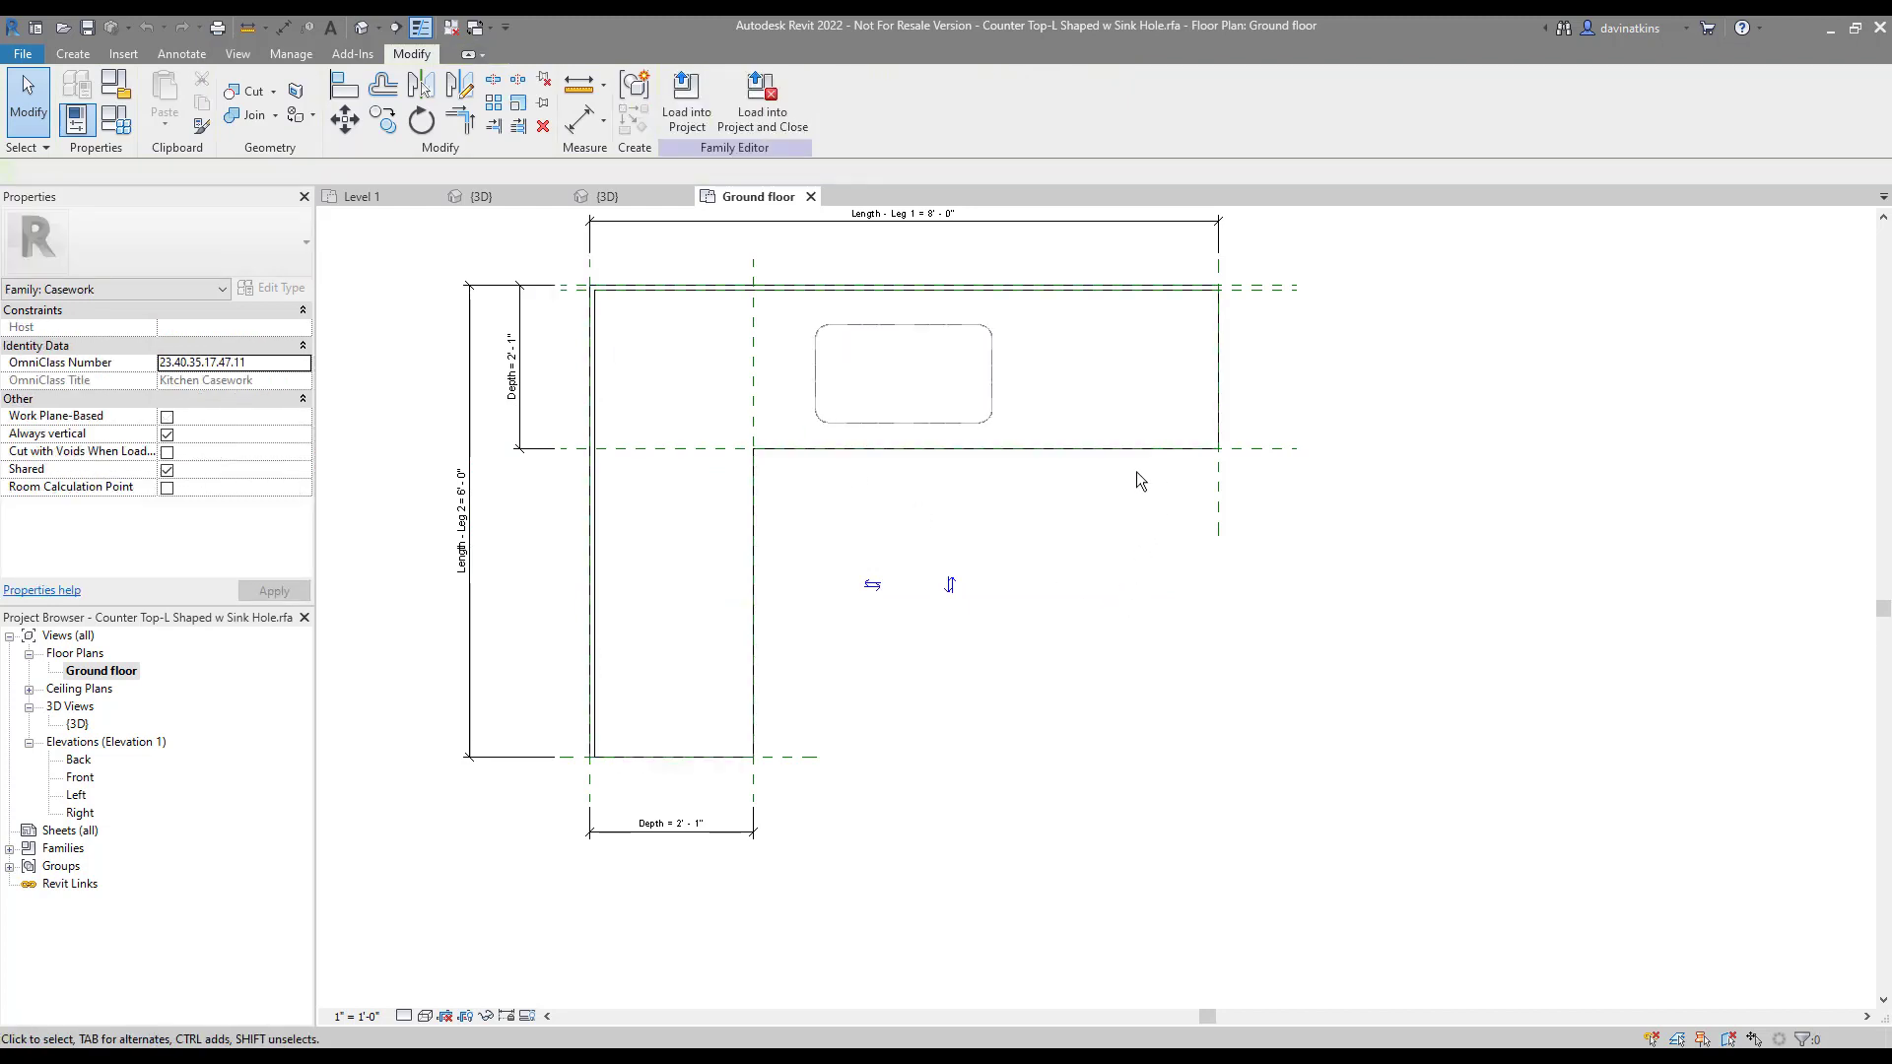
Draw a vertical reference plane about 1' 4 1/2" inside the Right plane and a horizontal one below leg 1, crossing the Right plane's line
{"action": "left_click", "coordinate": [73, 54]}
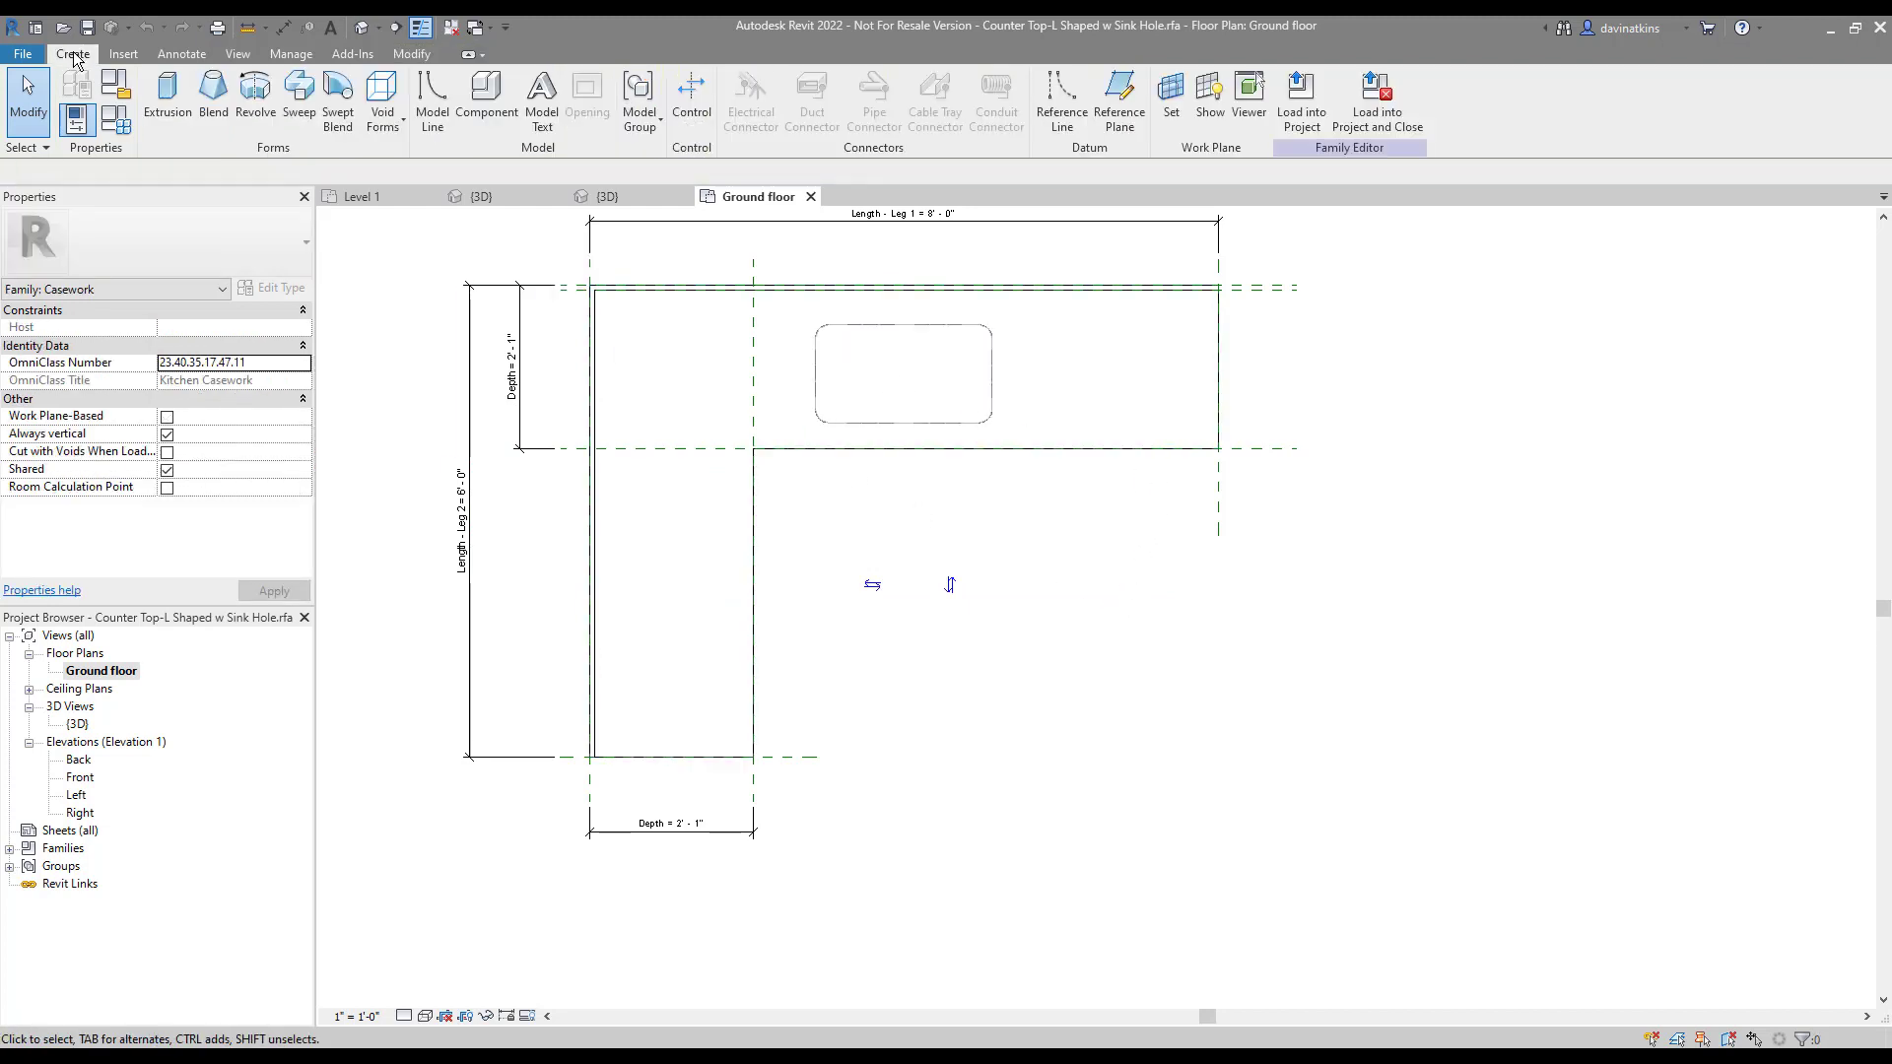
{"action": "key", "text": "r"}
{"action": "key", "text": "p"}
{"action": "left_click", "coordinate": [1062, 549]}
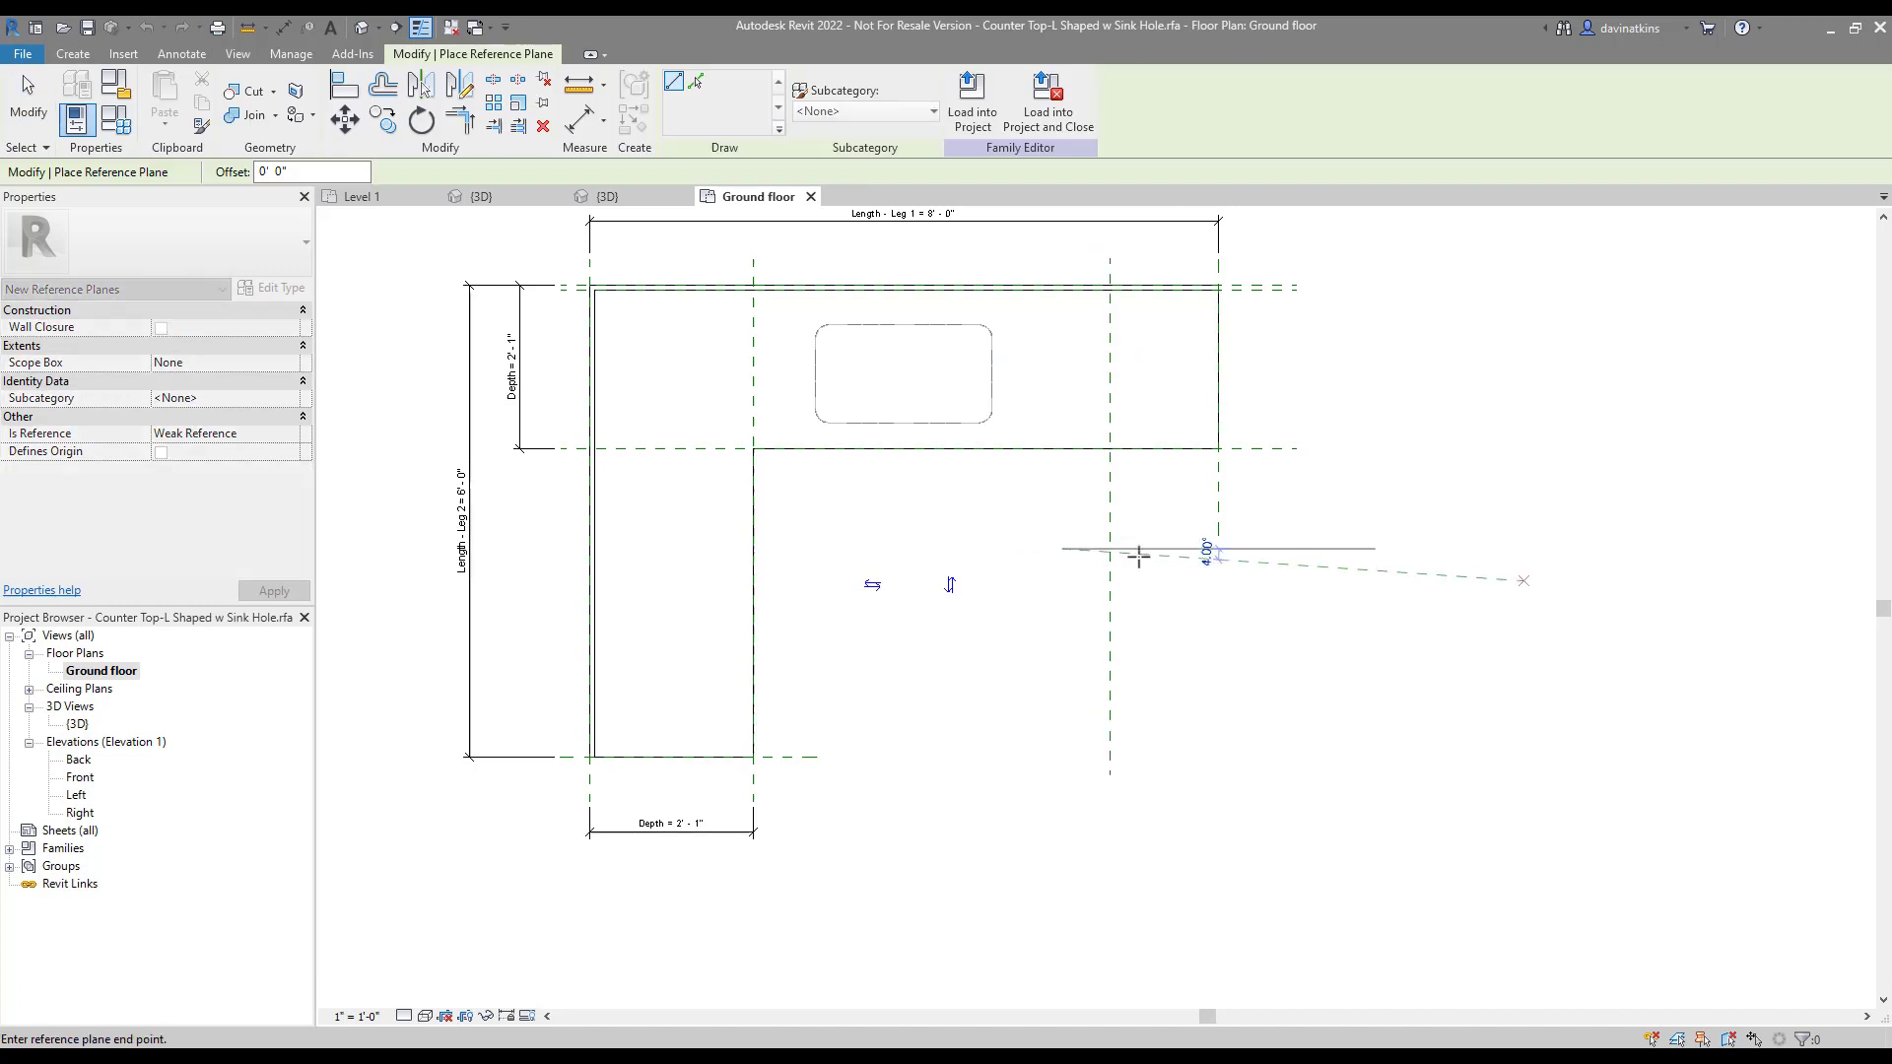
{"action": "left_click", "coordinate": [1499, 549]}
{"action": "key", "text": "Escape"}
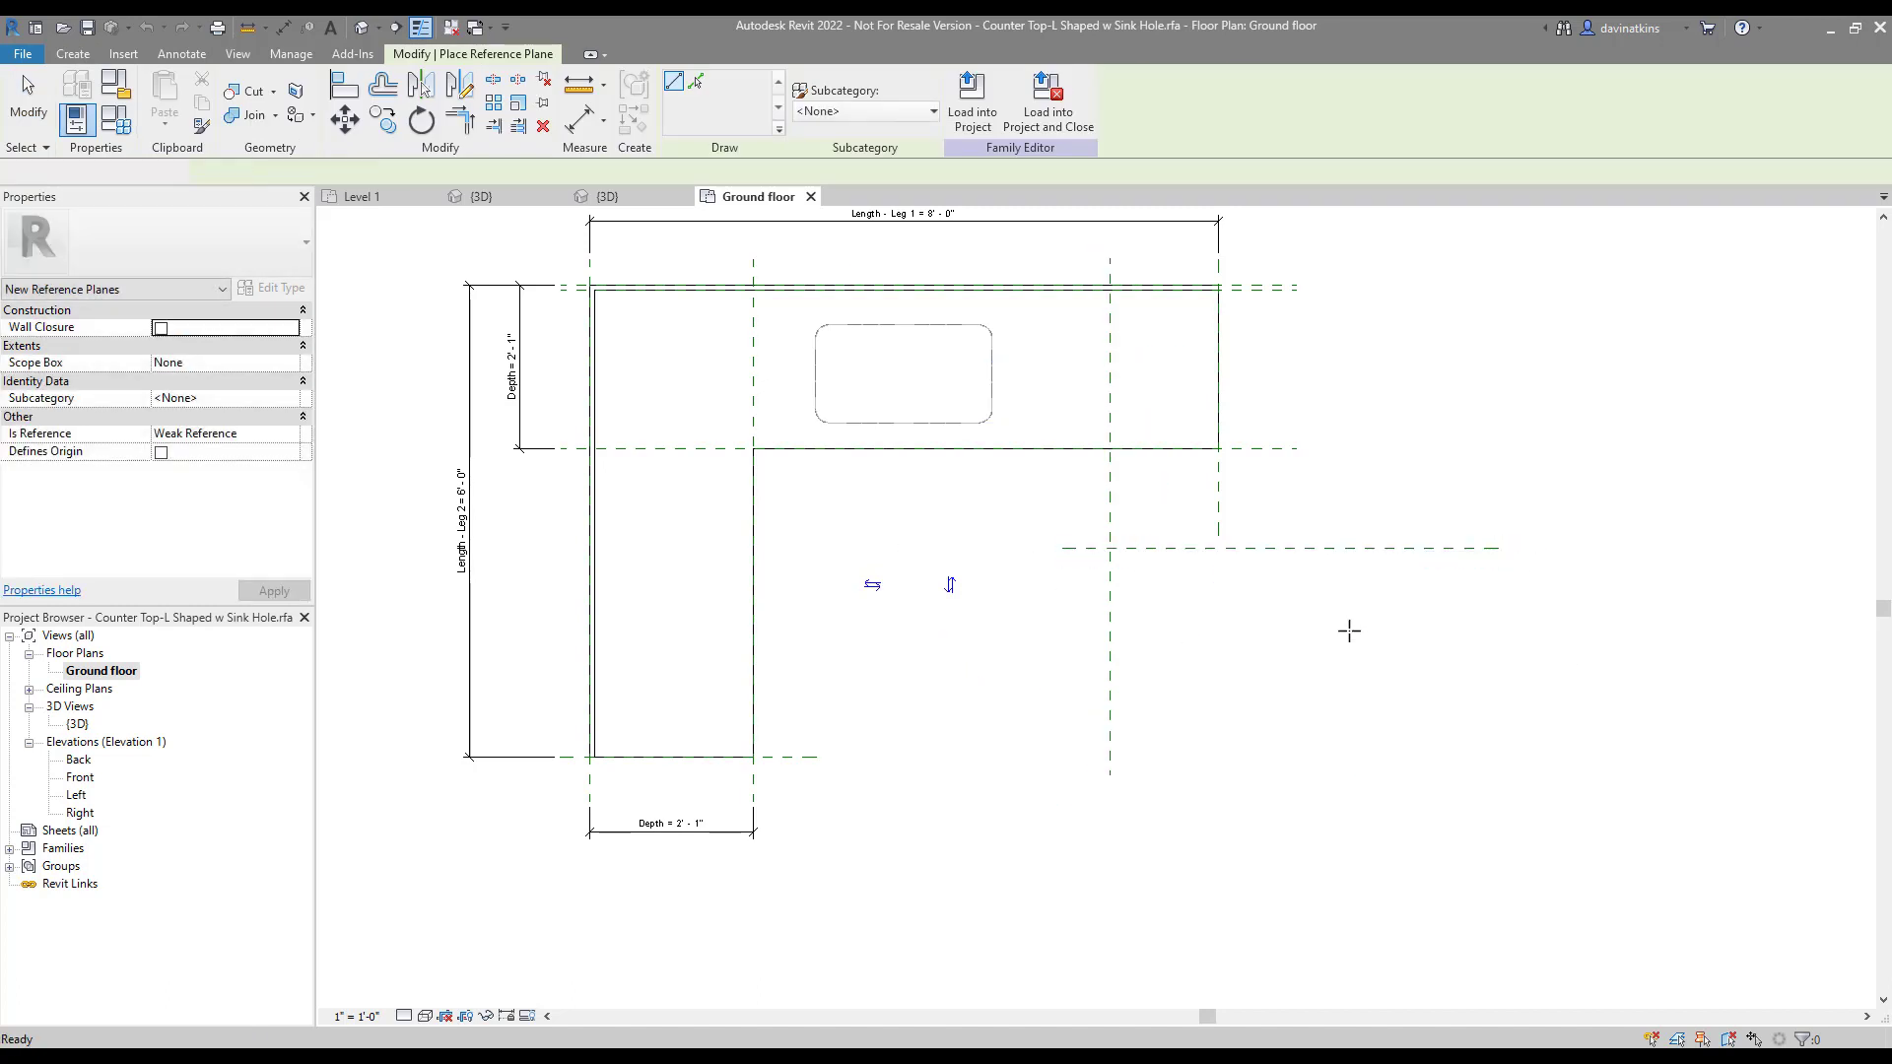
{"action": "key", "text": "Escape"}
Extend the lower end of the Right reference plane to line up with the end of the new vertical plane
{"action": "left_click", "coordinate": [1220, 502]}
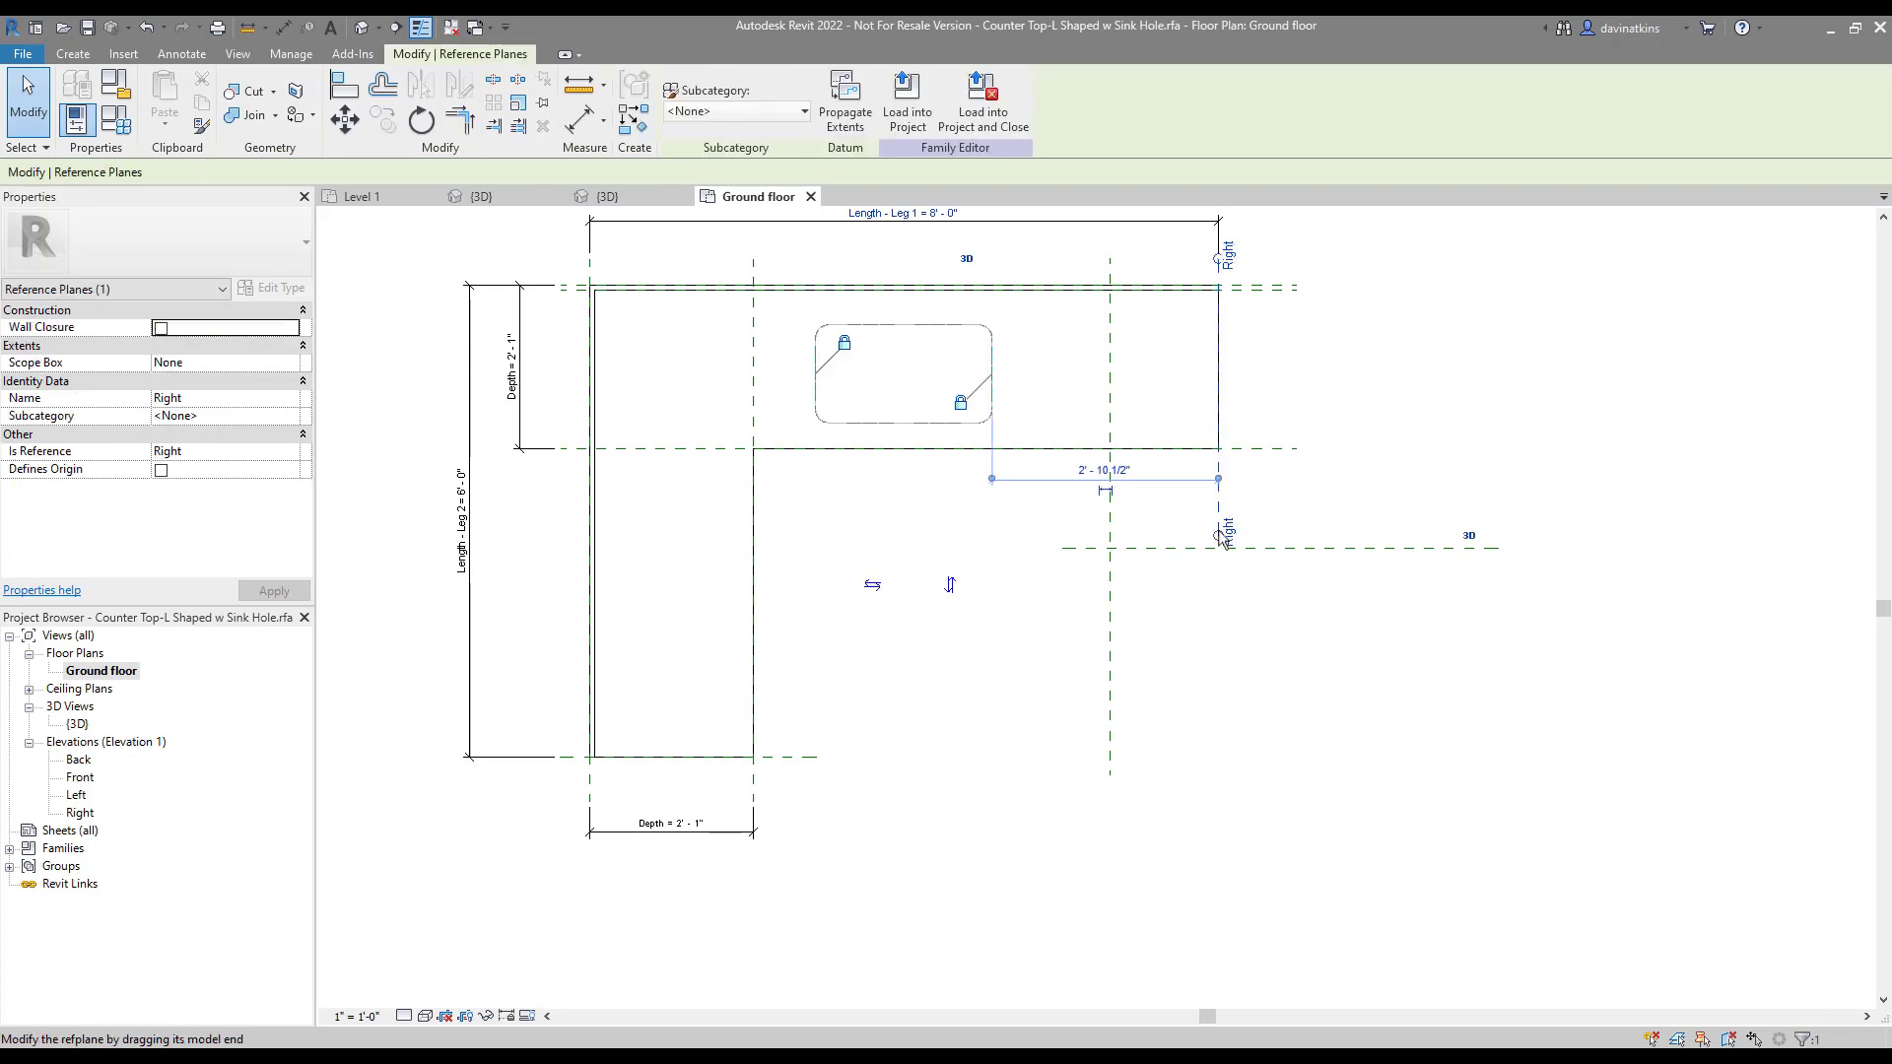
{"action": "left_click_drag", "start_coordinate": [1219, 535], "coordinate": [1219, 776]}
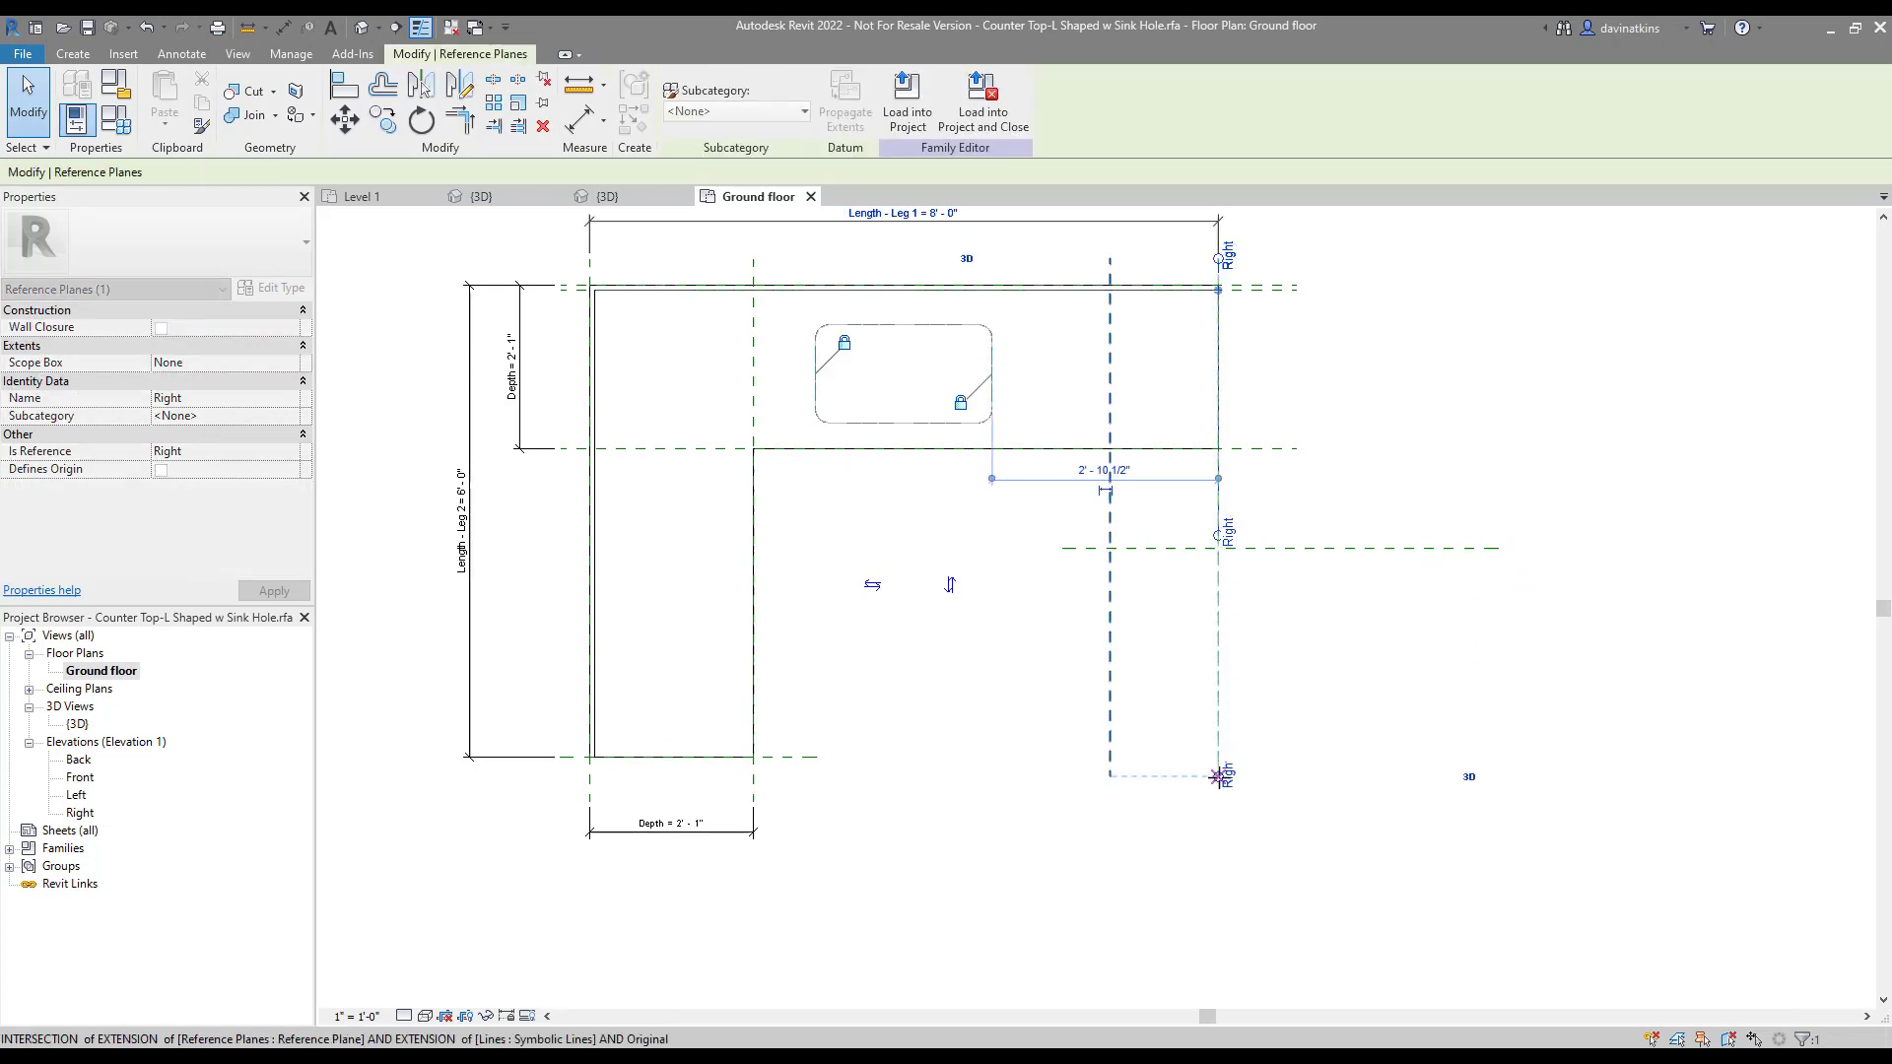
{"action": "left_click", "coordinate": [1321, 683]}
Add an aligned dimension between the Right plane and the new vertical plane and label it with the Depth parameter
{"action": "left_click", "coordinate": [580, 119]}
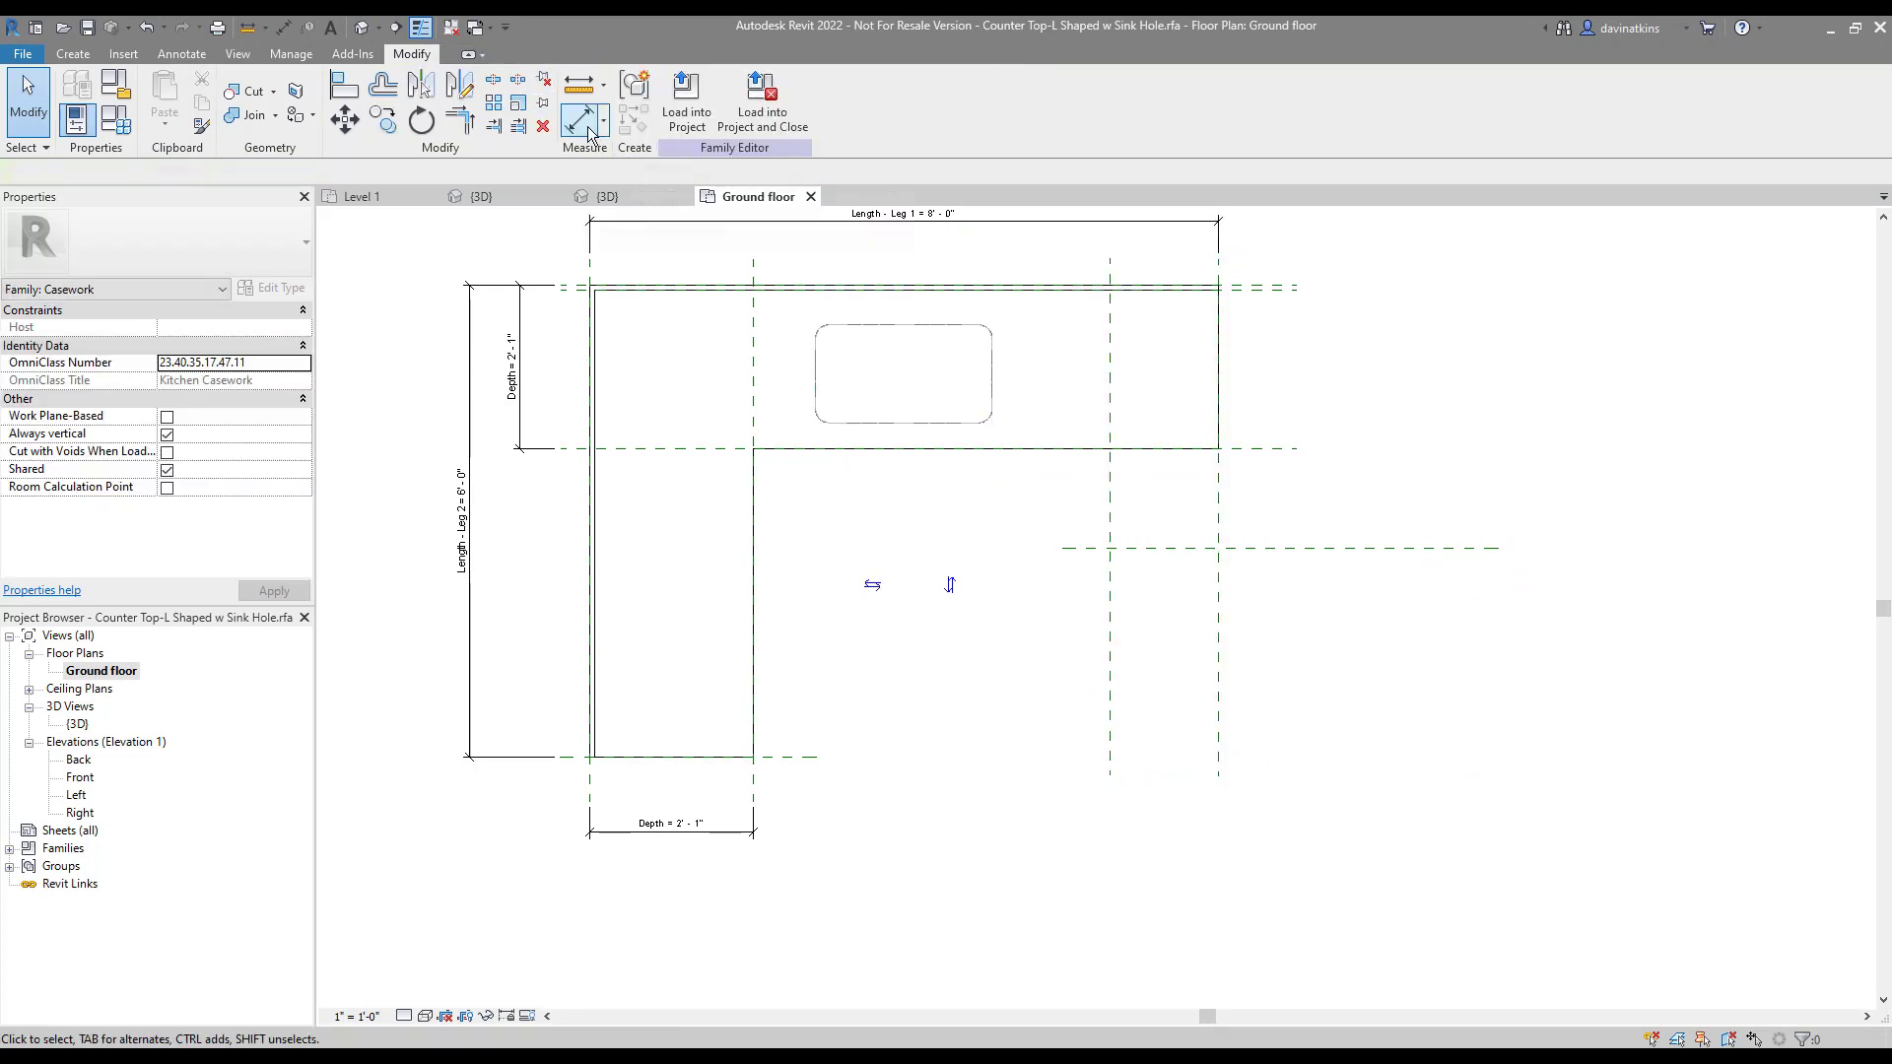
{"action": "left_click", "coordinate": [1218, 615]}
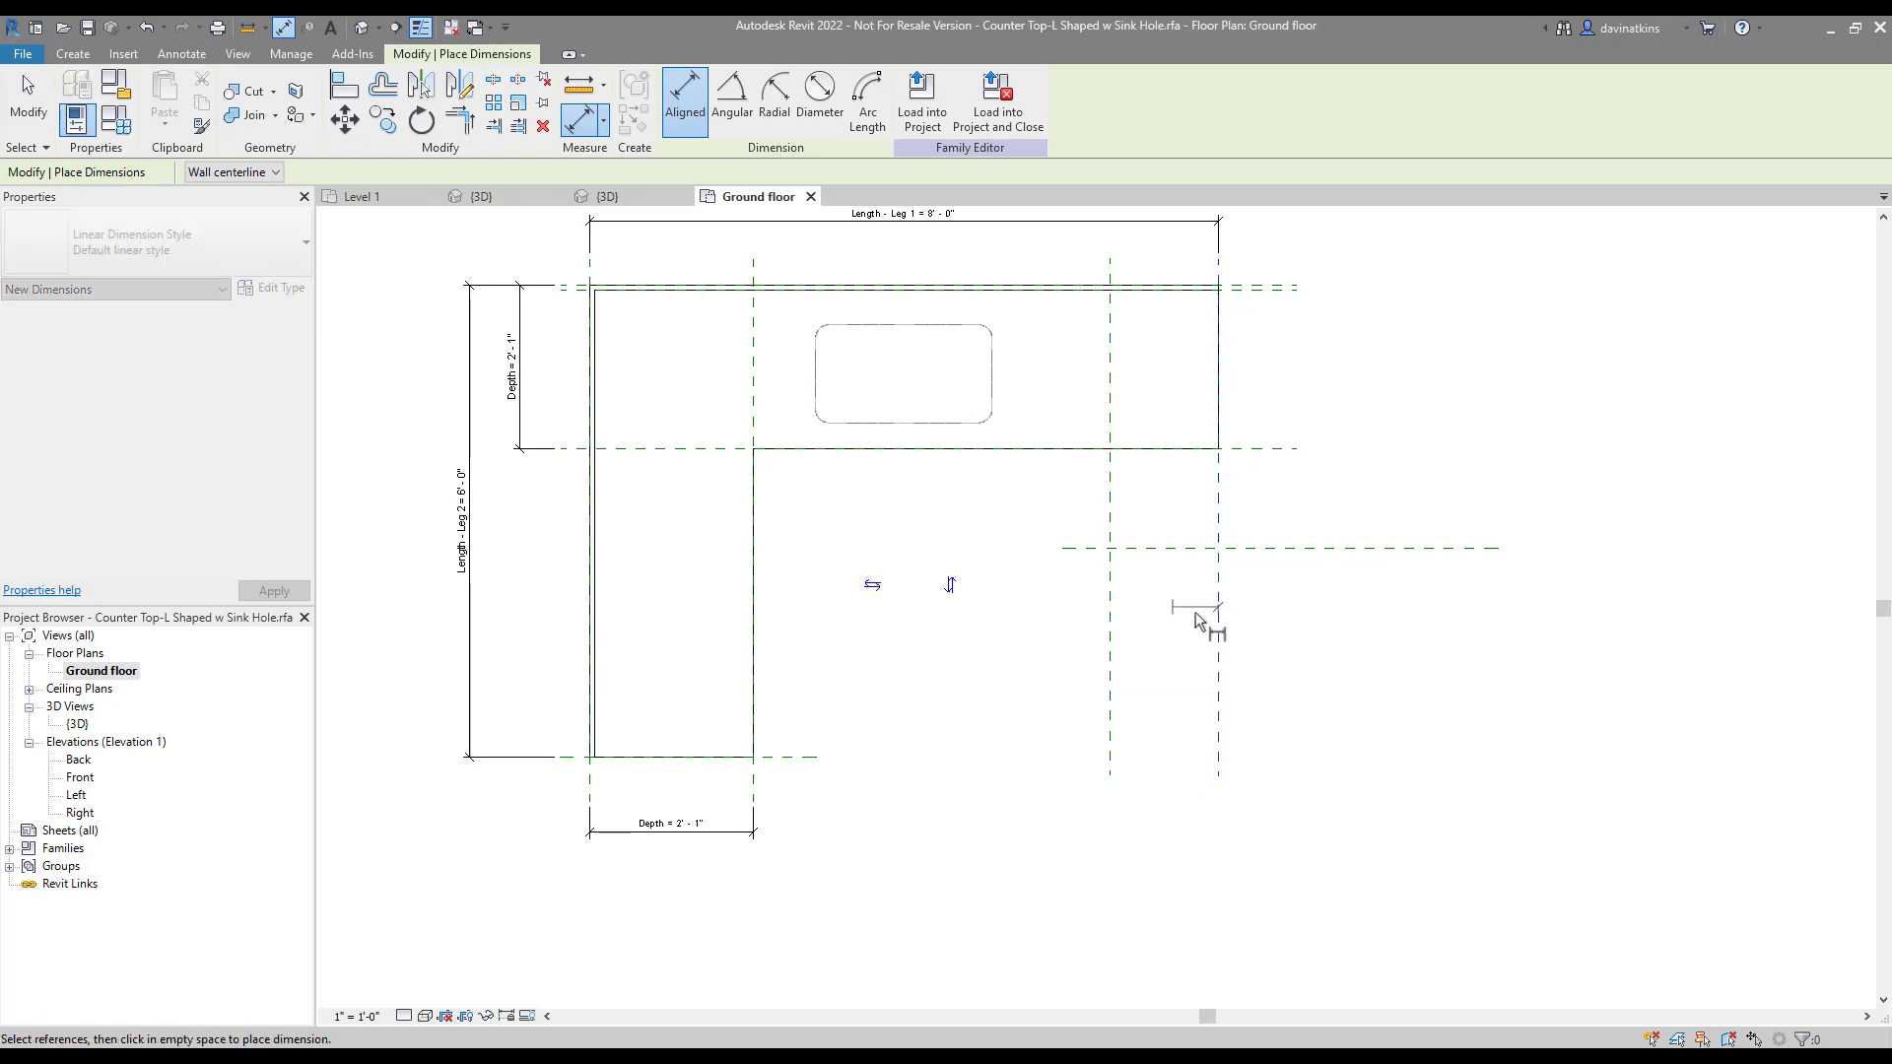
{"action": "left_click", "coordinate": [1111, 604]}
{"action": "left_click", "coordinate": [1174, 669]}
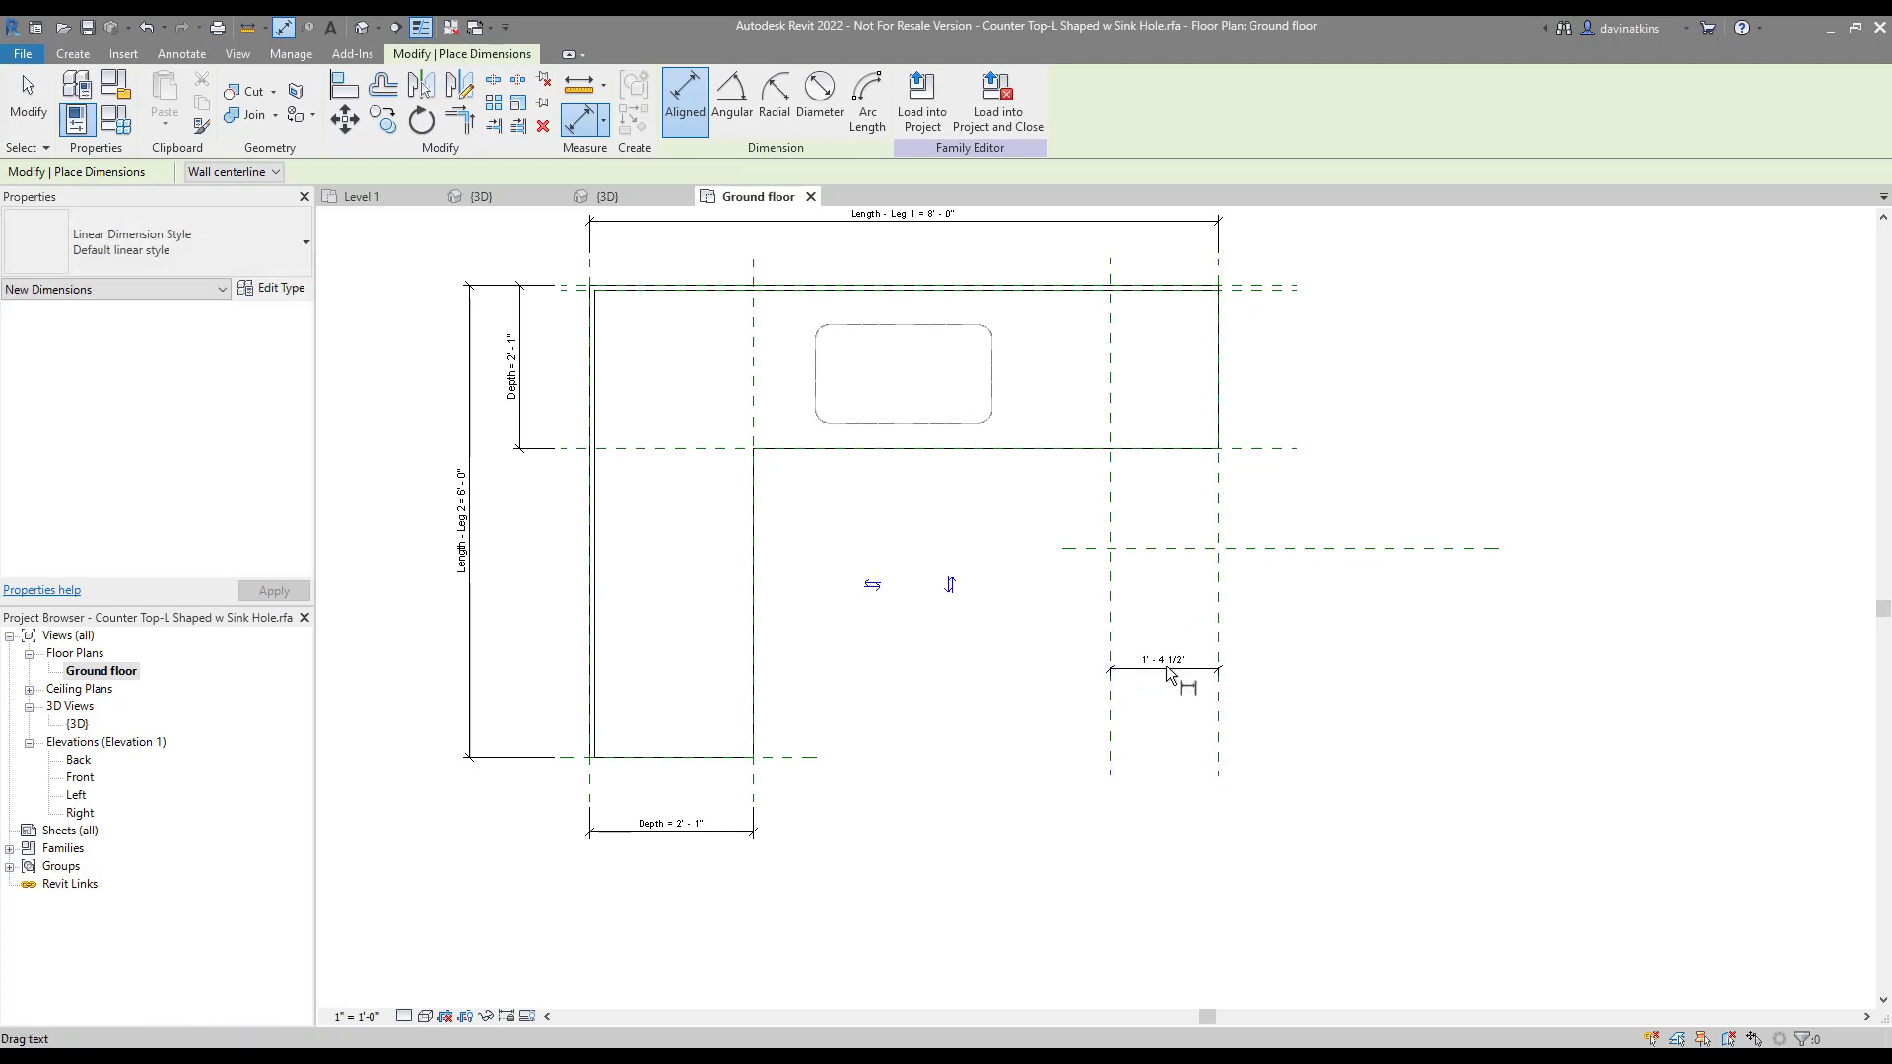
{"action": "key", "text": "Escape"}
{"action": "left_click", "coordinate": [810, 104]}
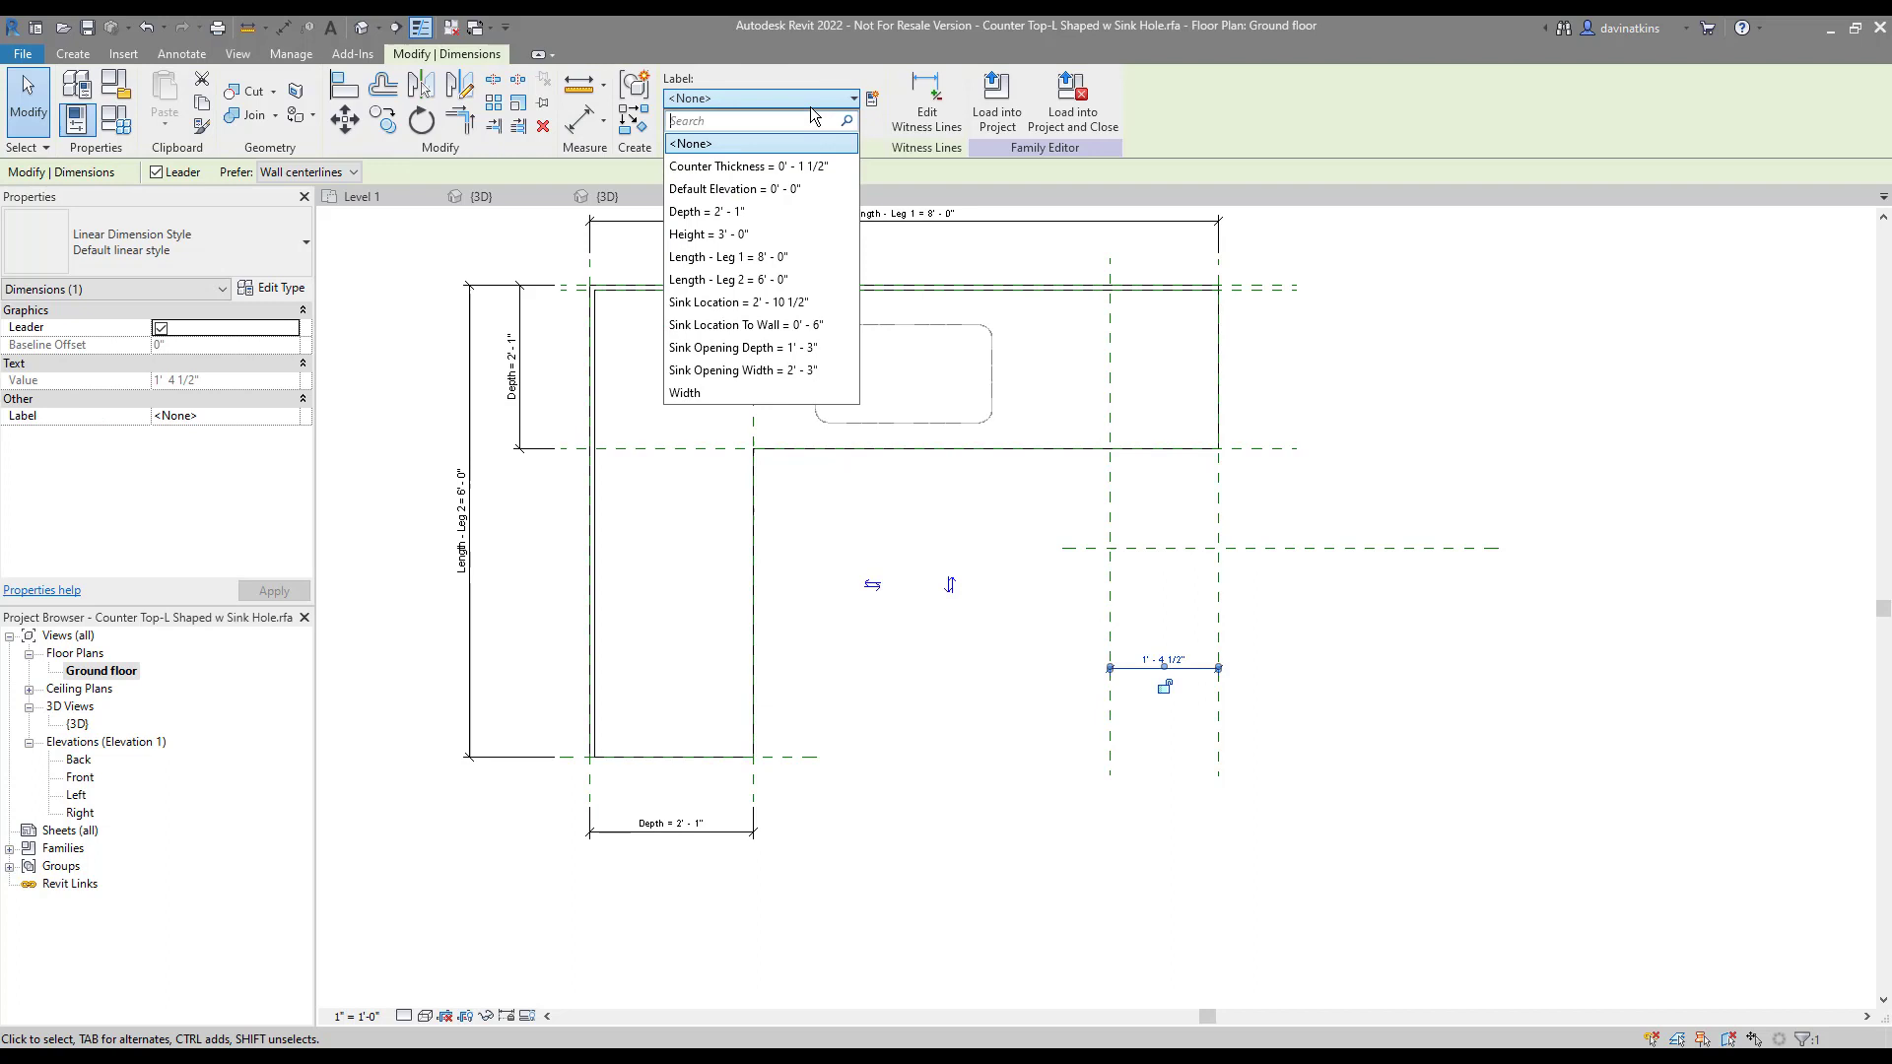
{"action": "left_click", "coordinate": [766, 211]}
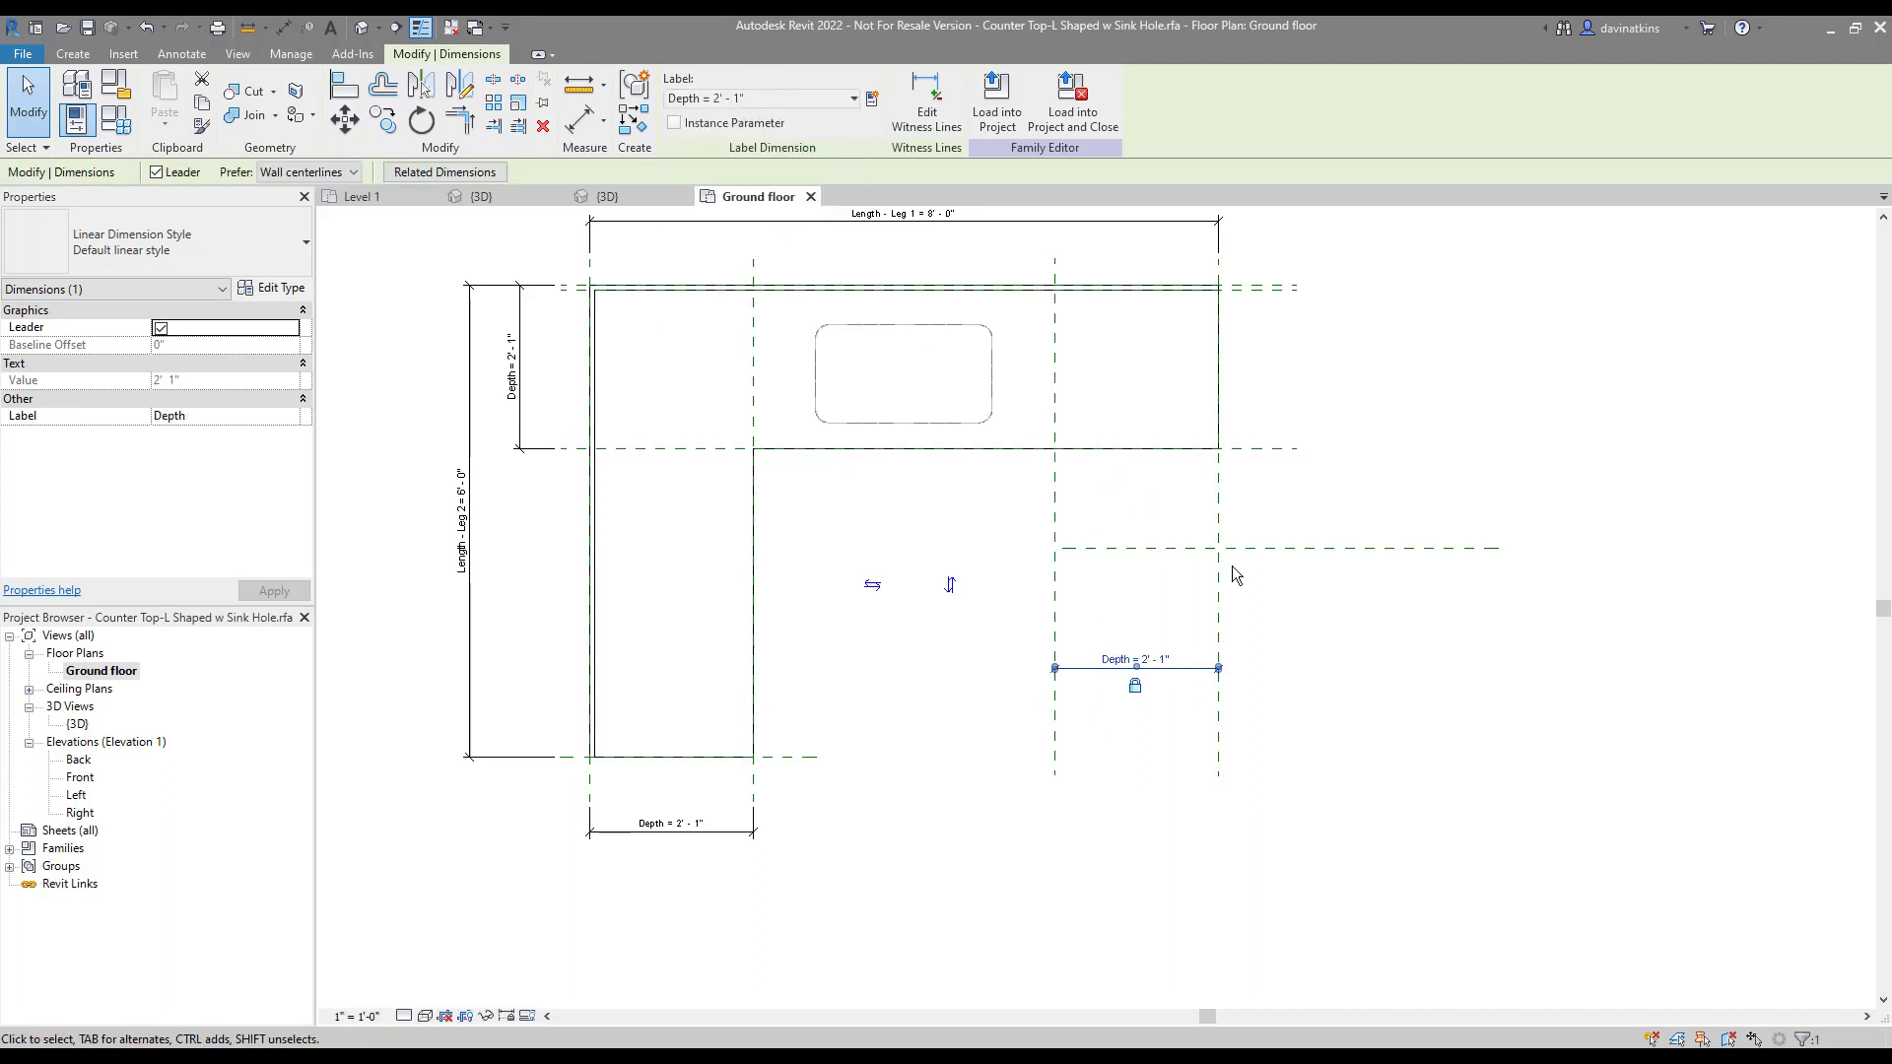
{"action": "left_click", "coordinate": [1365, 678]}
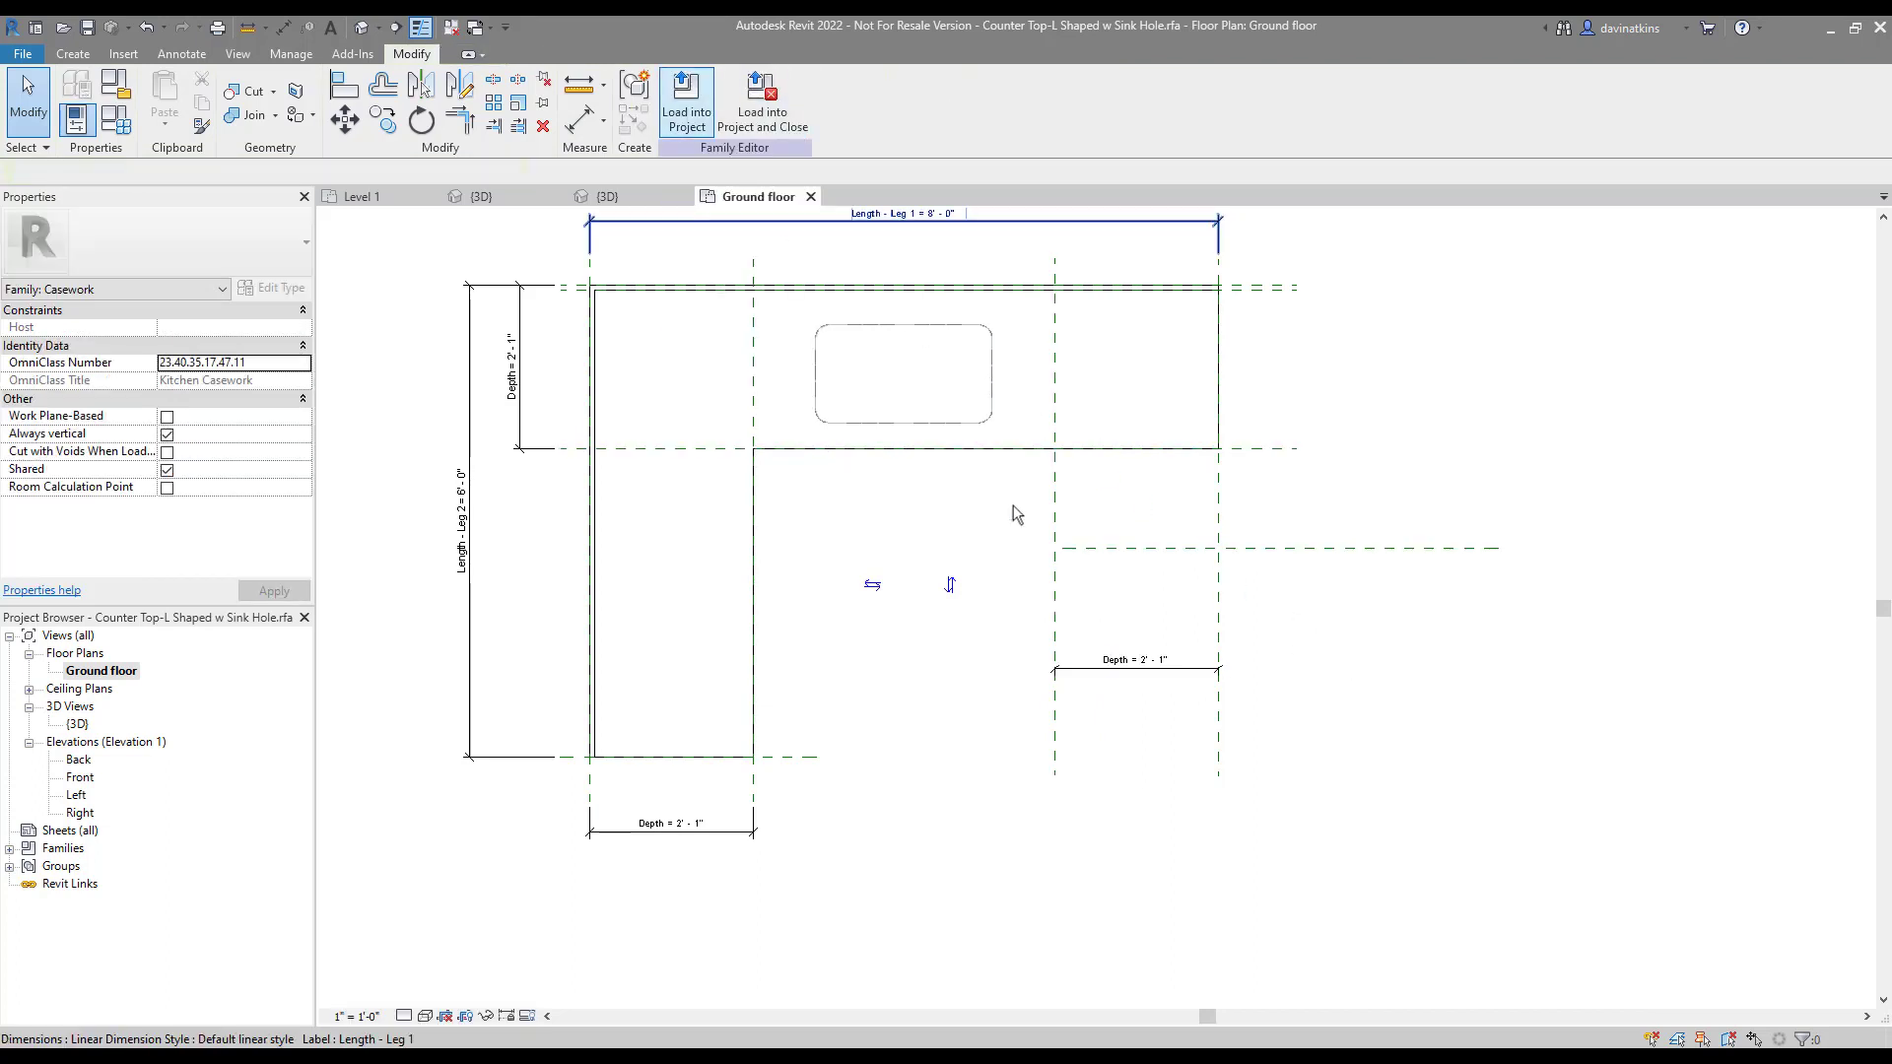
Draw a vertical reference plane just inside the Right plane and set its distance from the Right plane to 3/4"
{"action": "left_click", "coordinate": [73, 54]}
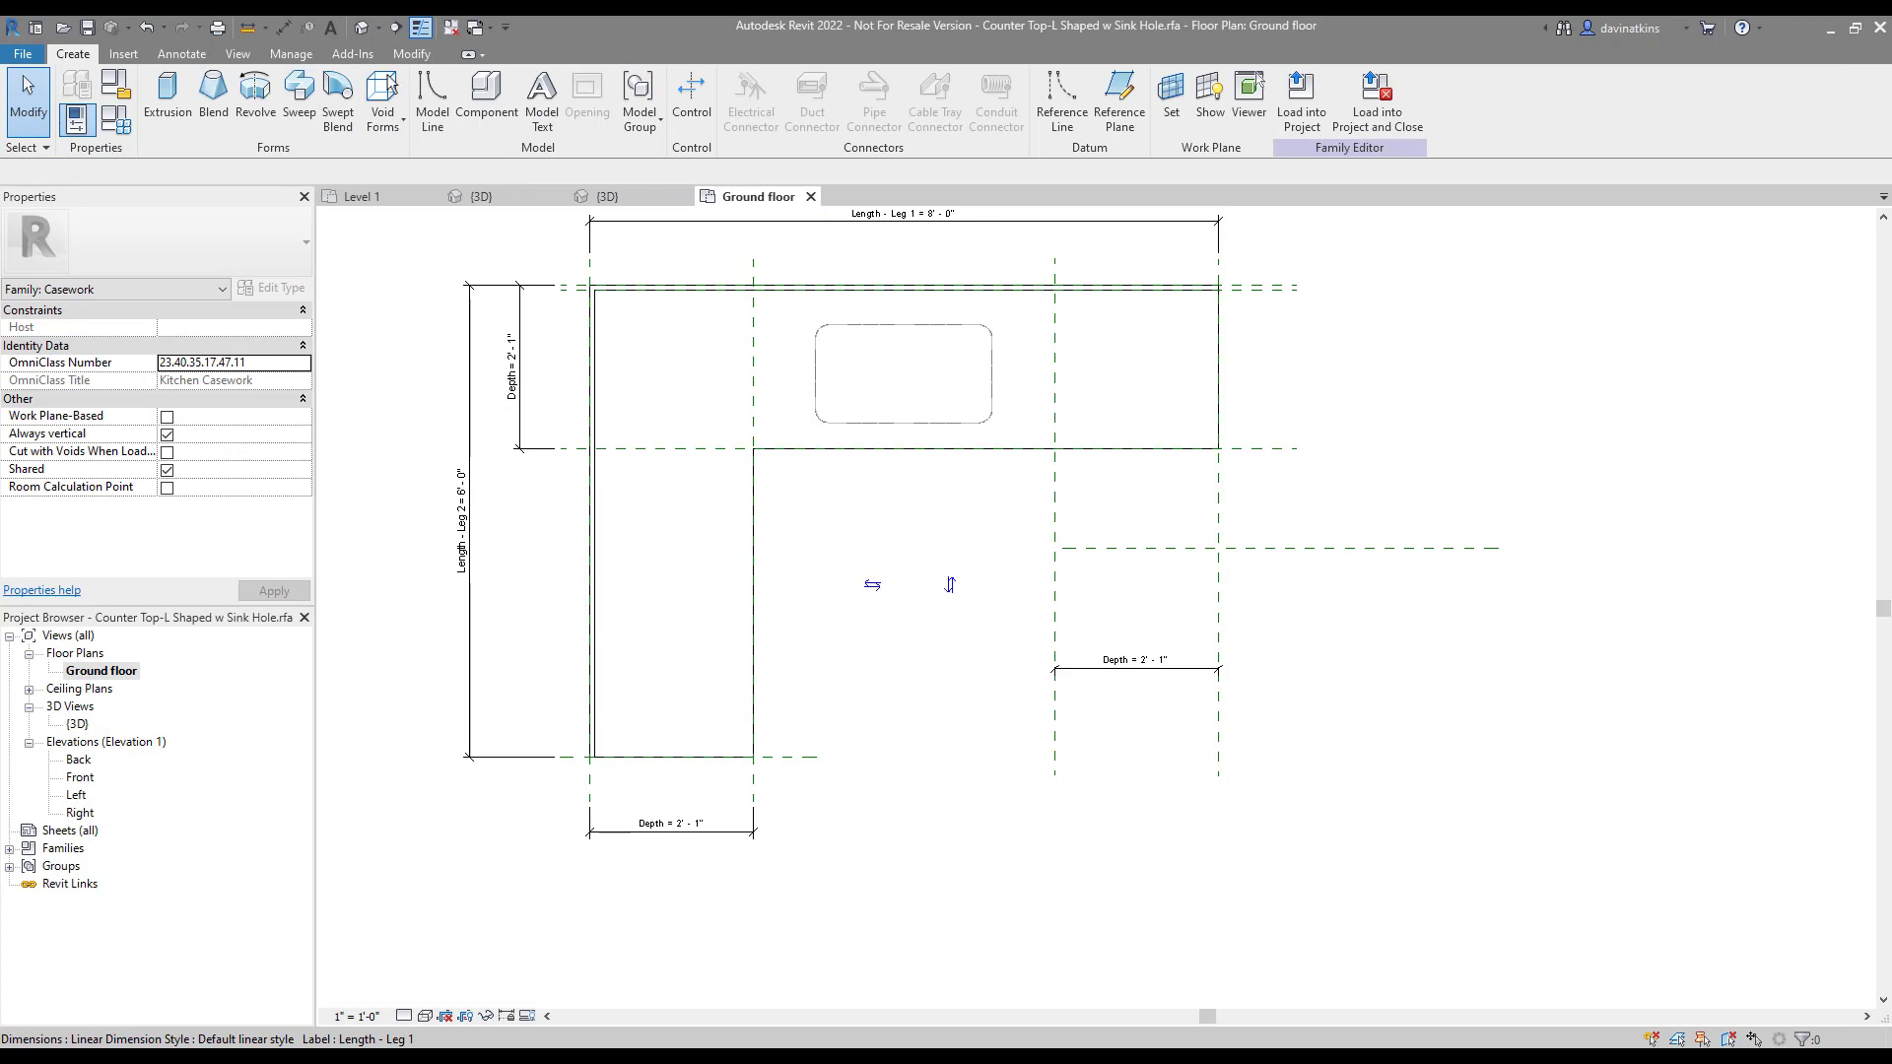
{"action": "left_click", "coordinate": [1114, 103]}
{"action": "left_click", "coordinate": [1203, 259]}
{"action": "left_click", "coordinate": [1202, 776]}
{"action": "key", "text": "Escape"}
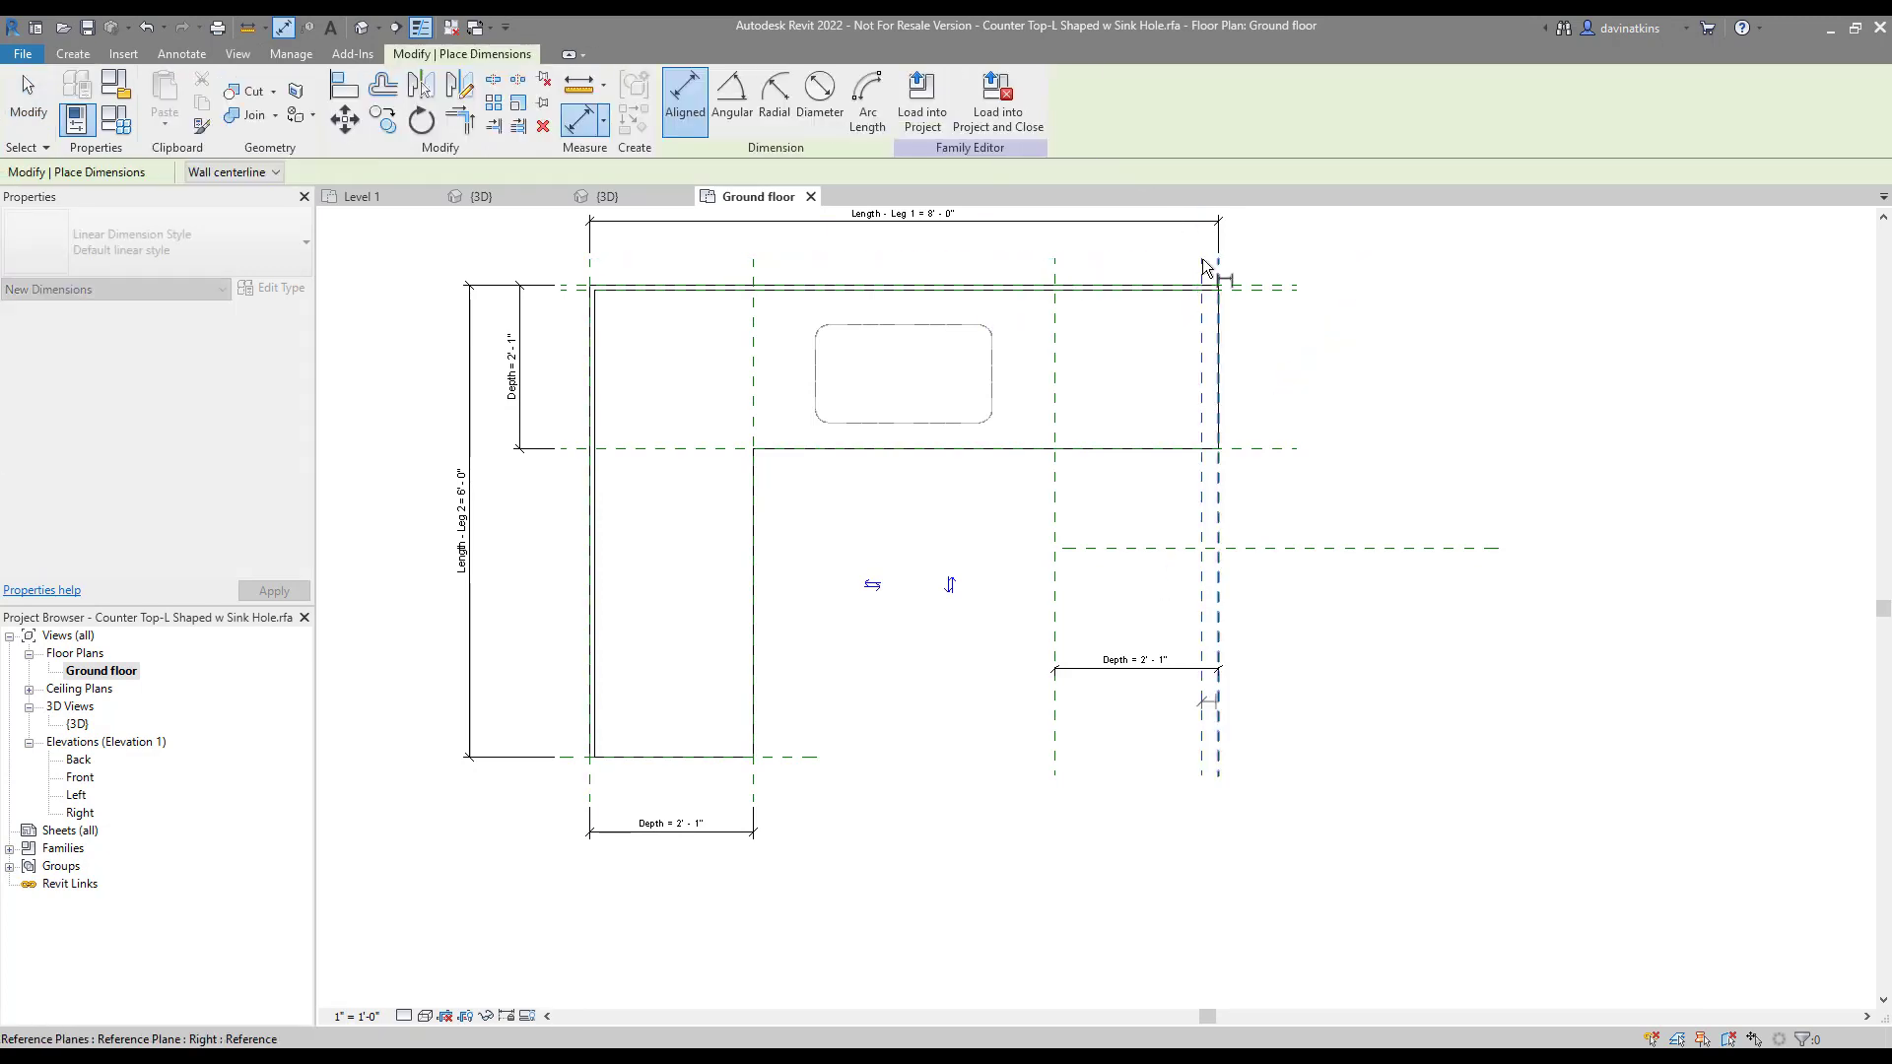
{"action": "left_click", "coordinate": [1210, 351]}
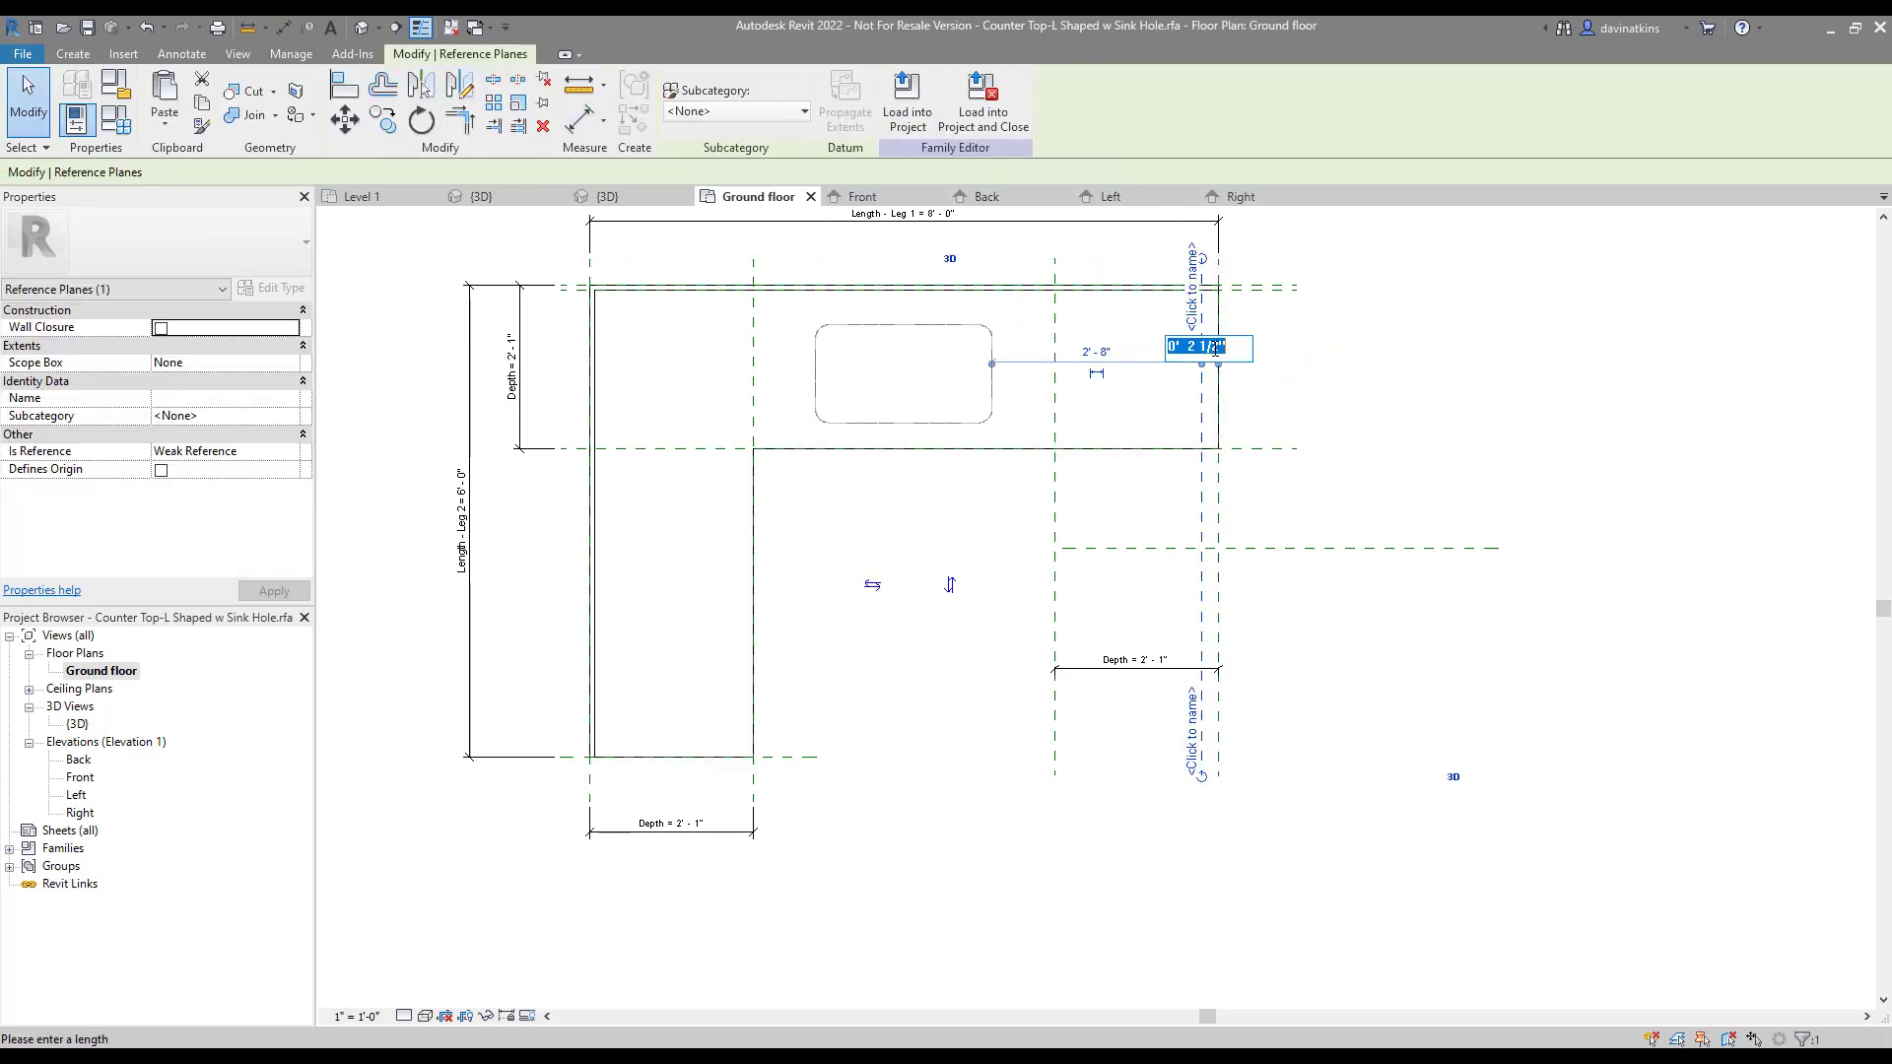
{"action": "type", "text": "0 .75"}
{"action": "key", "text": "Return"}
{"action": "left_click", "coordinate": [1499, 513]}
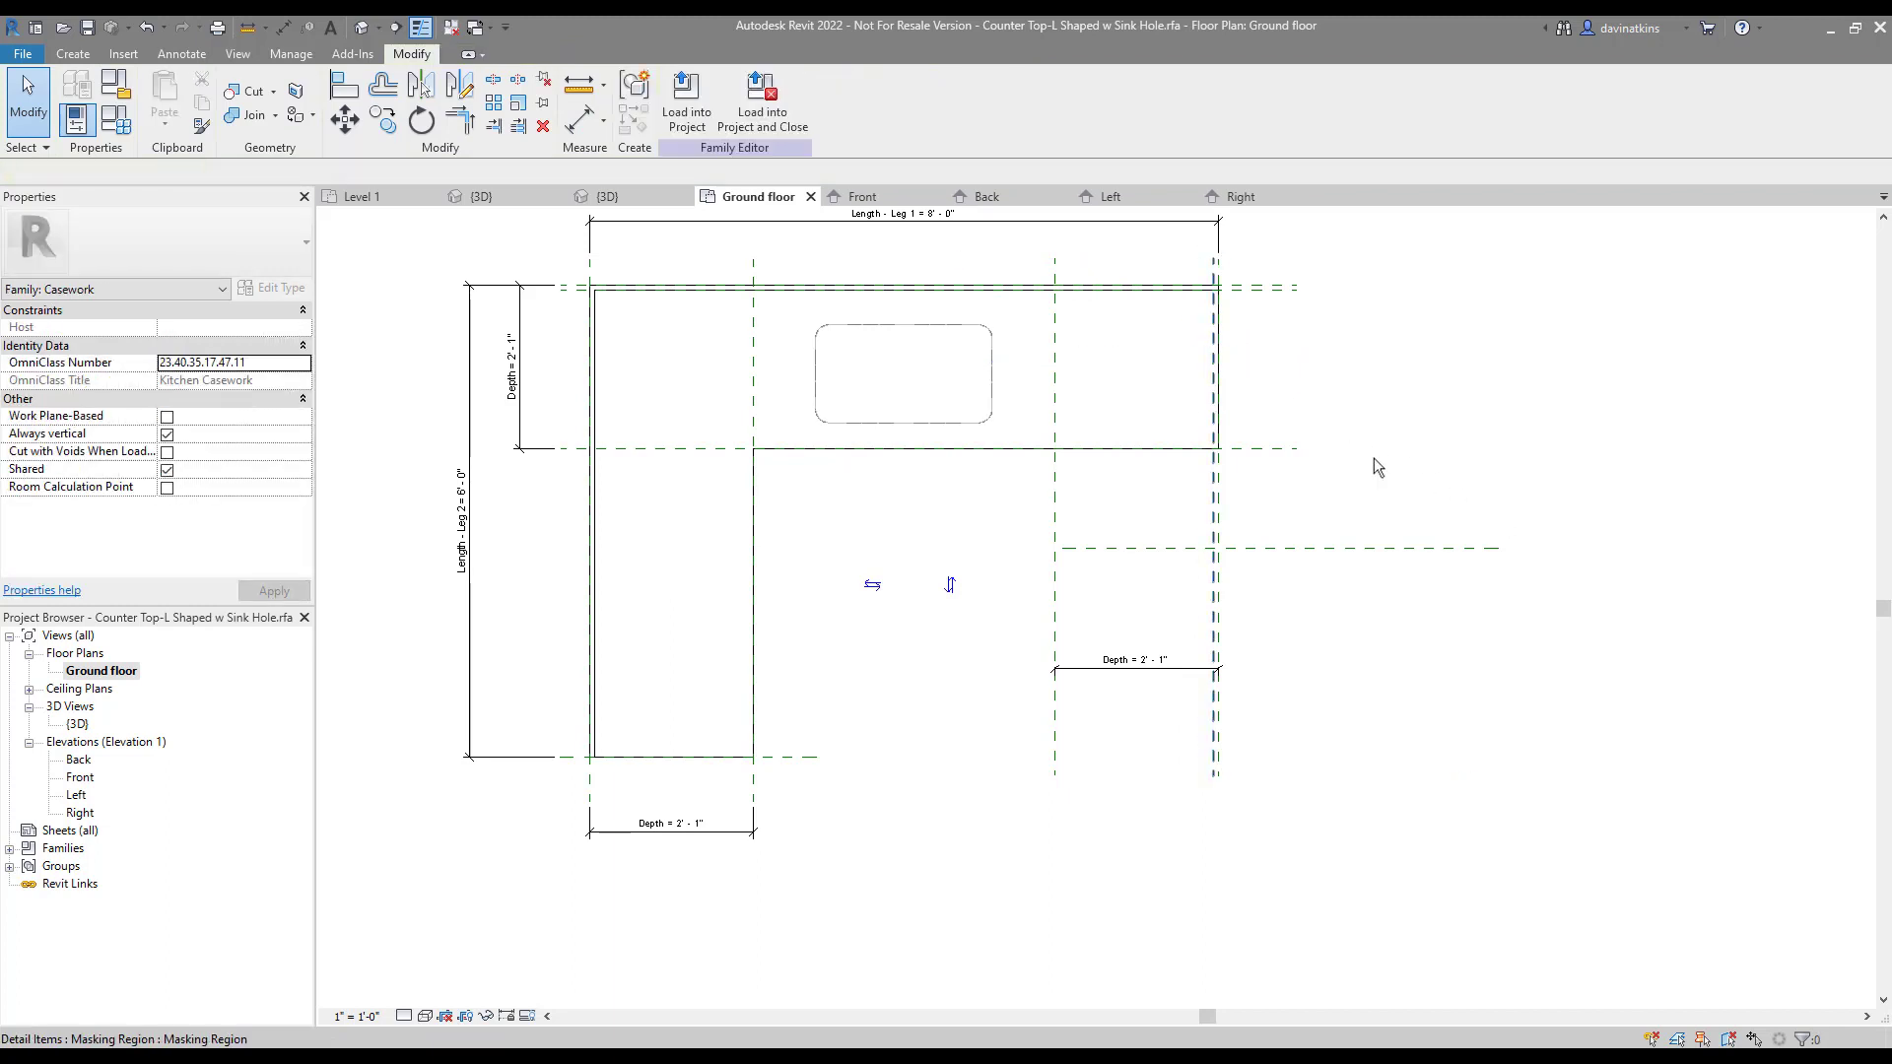
Add an aligned dimension between the backsplash reference plane and the Right reference plane
{"action": "left_click", "coordinate": [584, 119]}
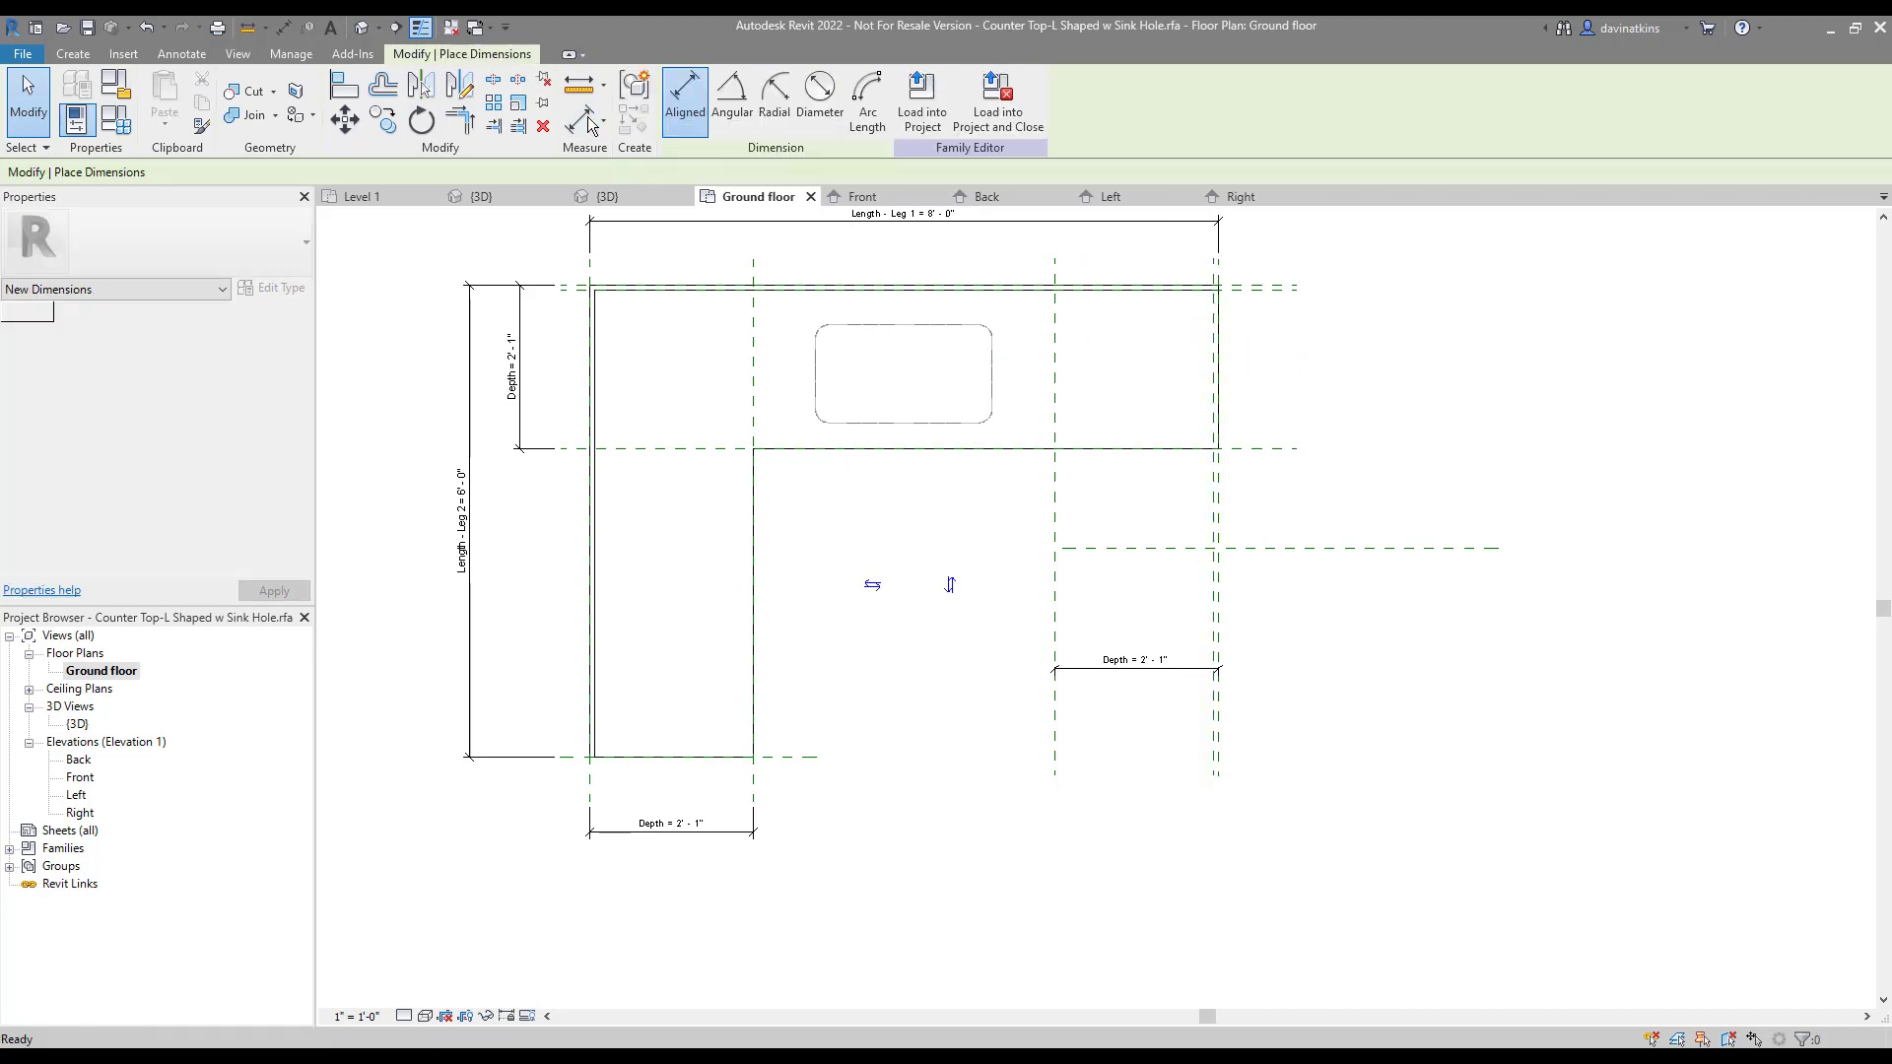
{"action": "left_click", "coordinate": [1213, 621]}
{"action": "left_click", "coordinate": [1219, 621]}
{"action": "left_click", "coordinate": [1218, 627]}
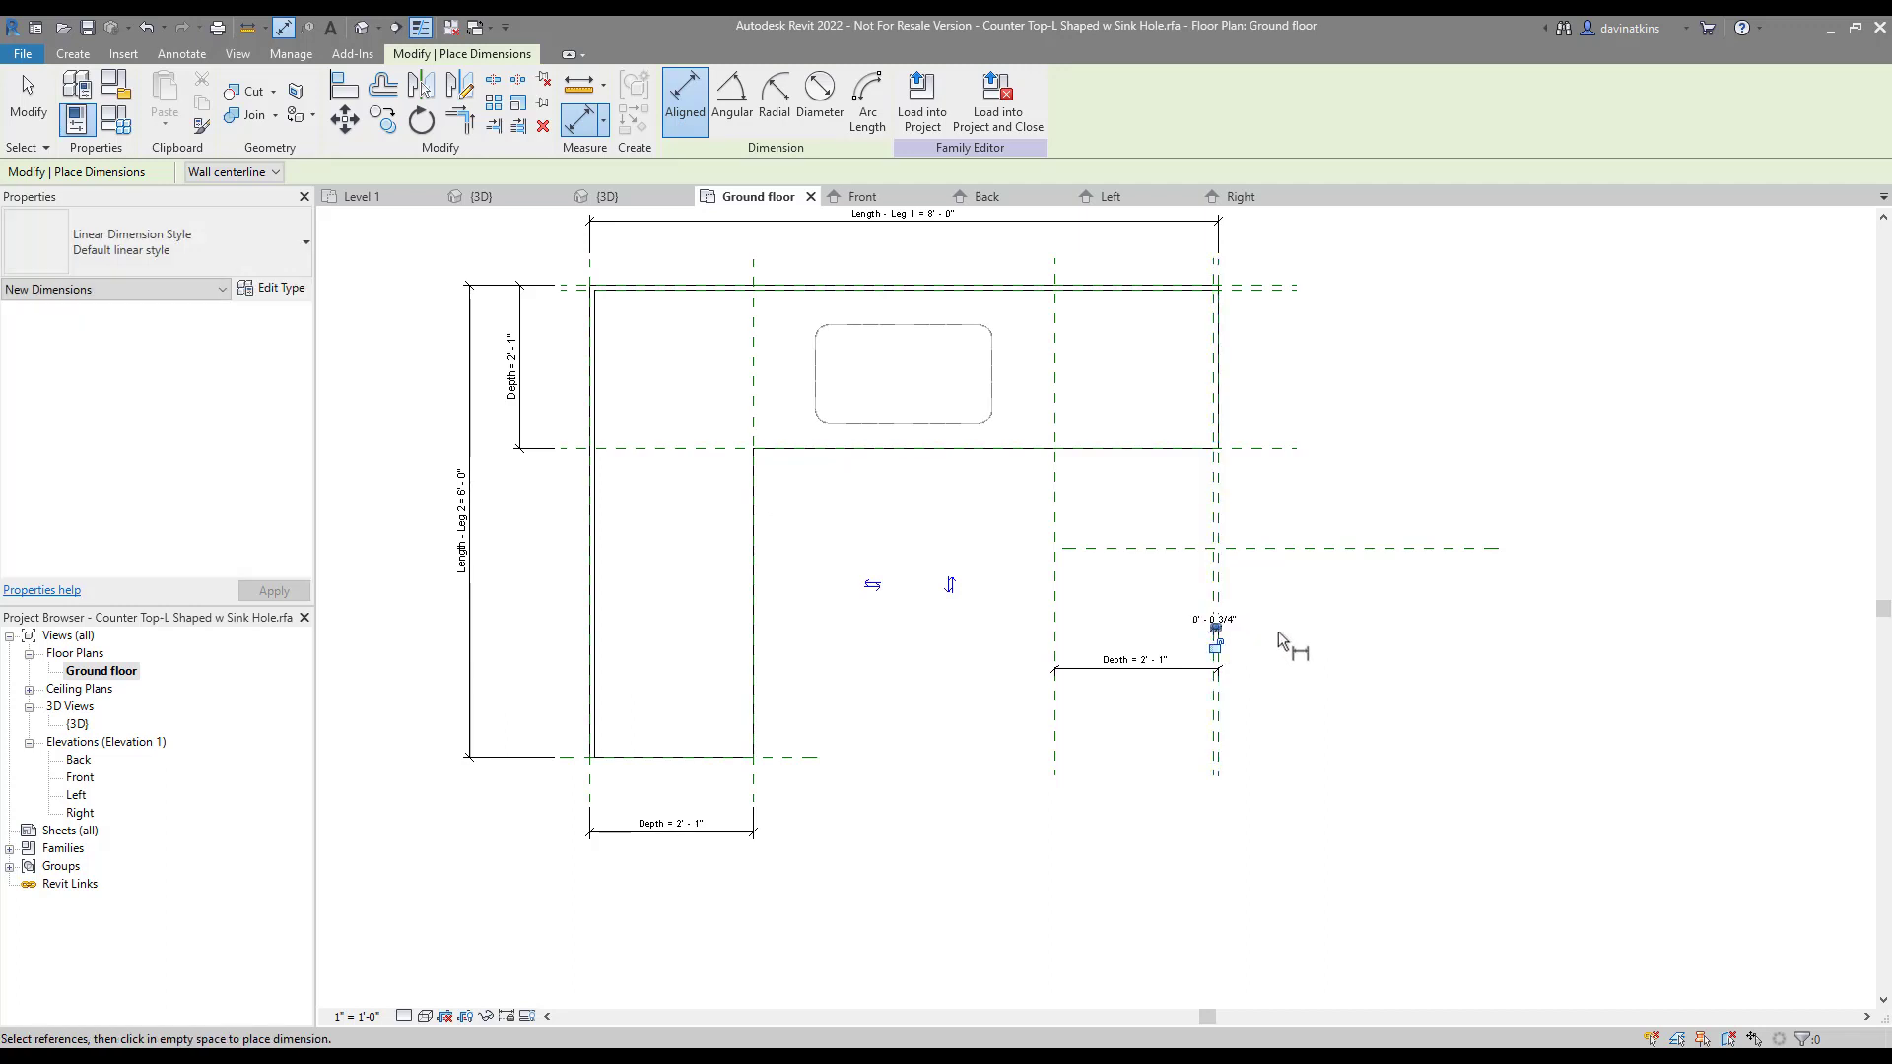
Add an aligned dimension between the Back reference plane and the horizontal reference plane at the third leg's end
{"action": "middle_click_drag", "start_coordinate": [1316, 637], "coordinate": [1200, 583]}
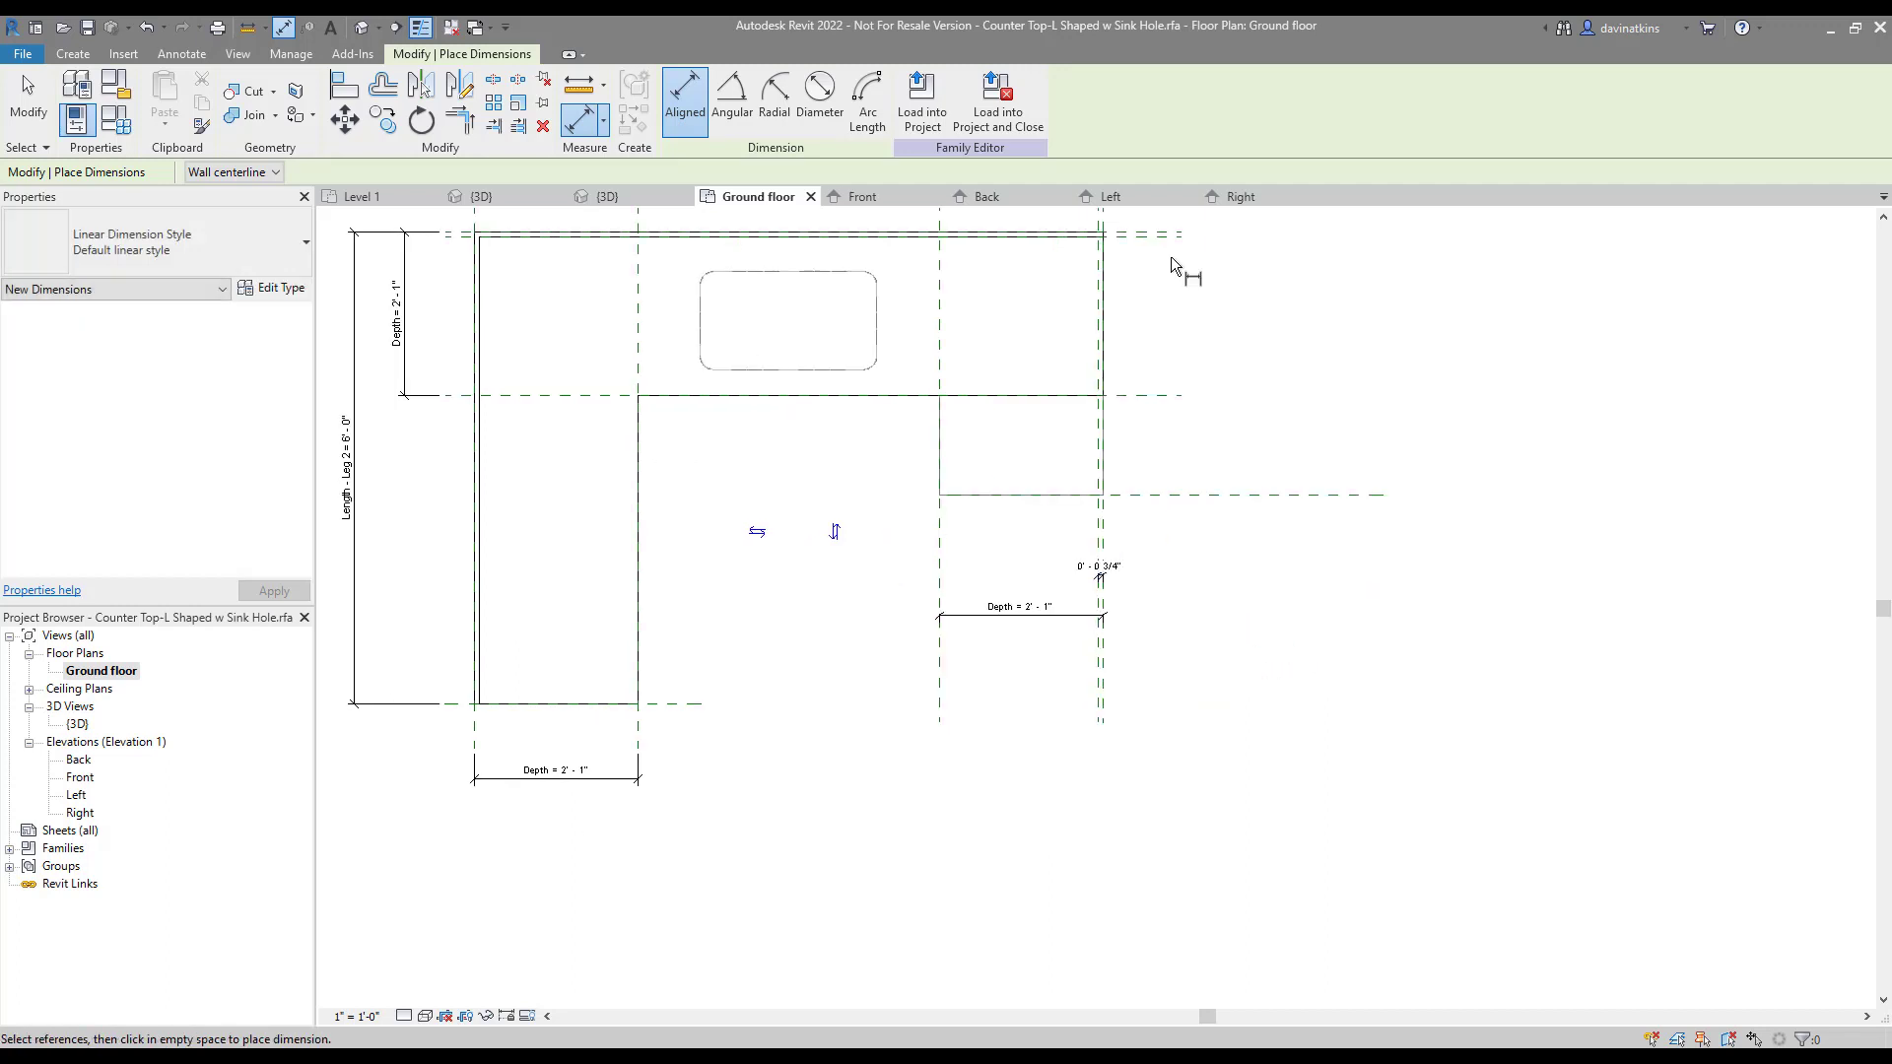
{"action": "left_click", "coordinate": [1165, 231]}
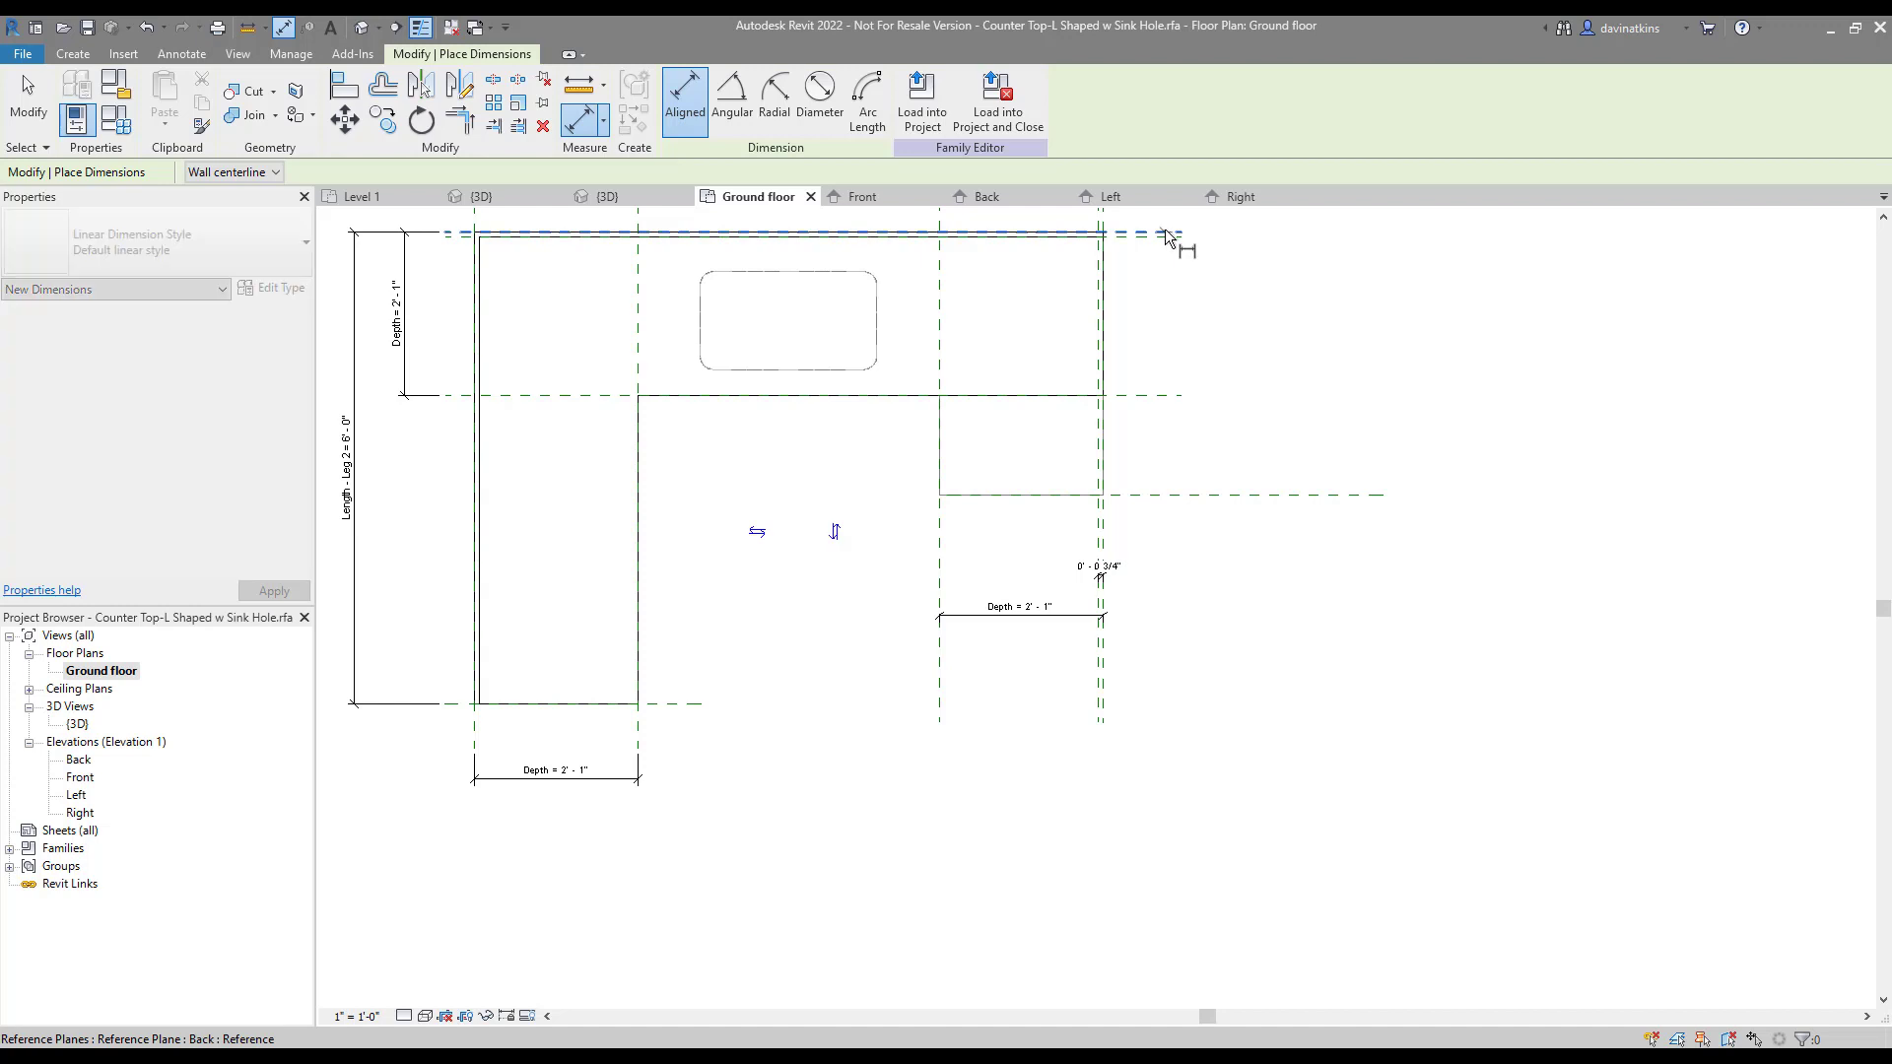
{"action": "left_click", "coordinate": [1190, 495]}
{"action": "left_click", "coordinate": [1326, 392]}
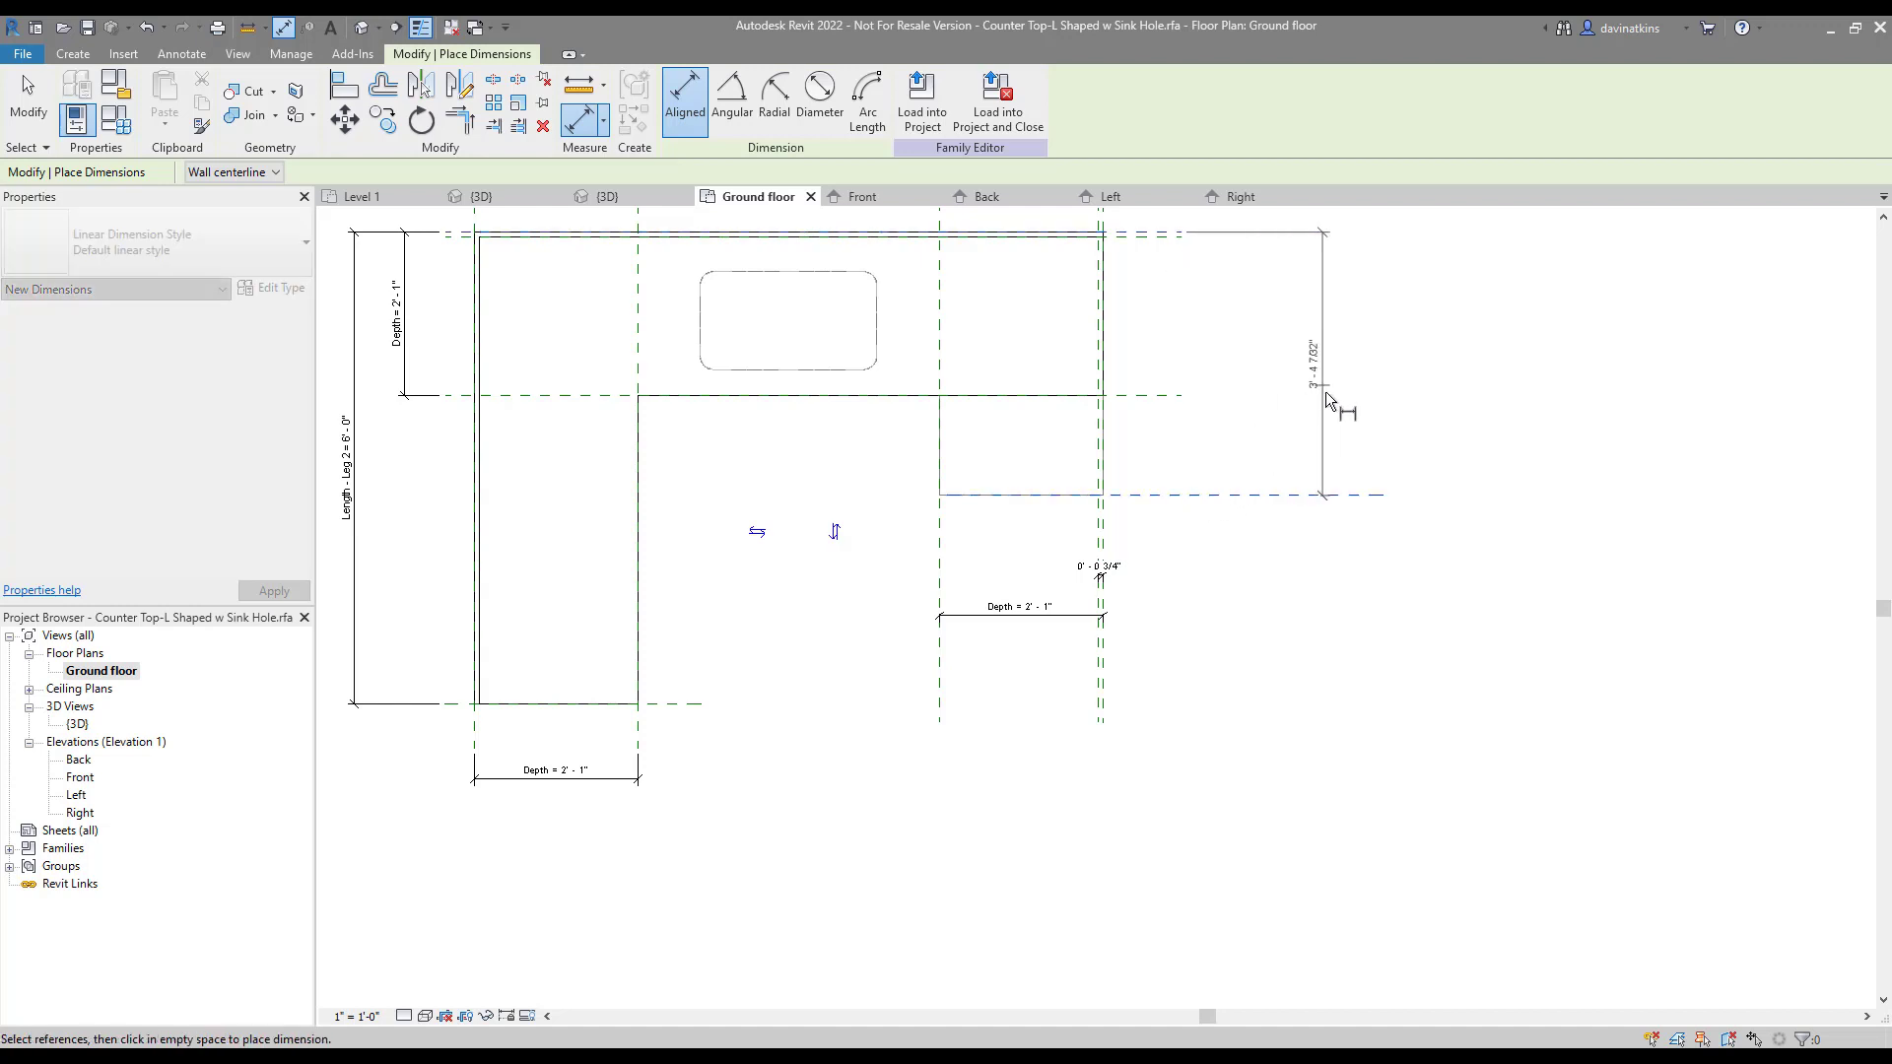
{"action": "key", "text": "Escape"}
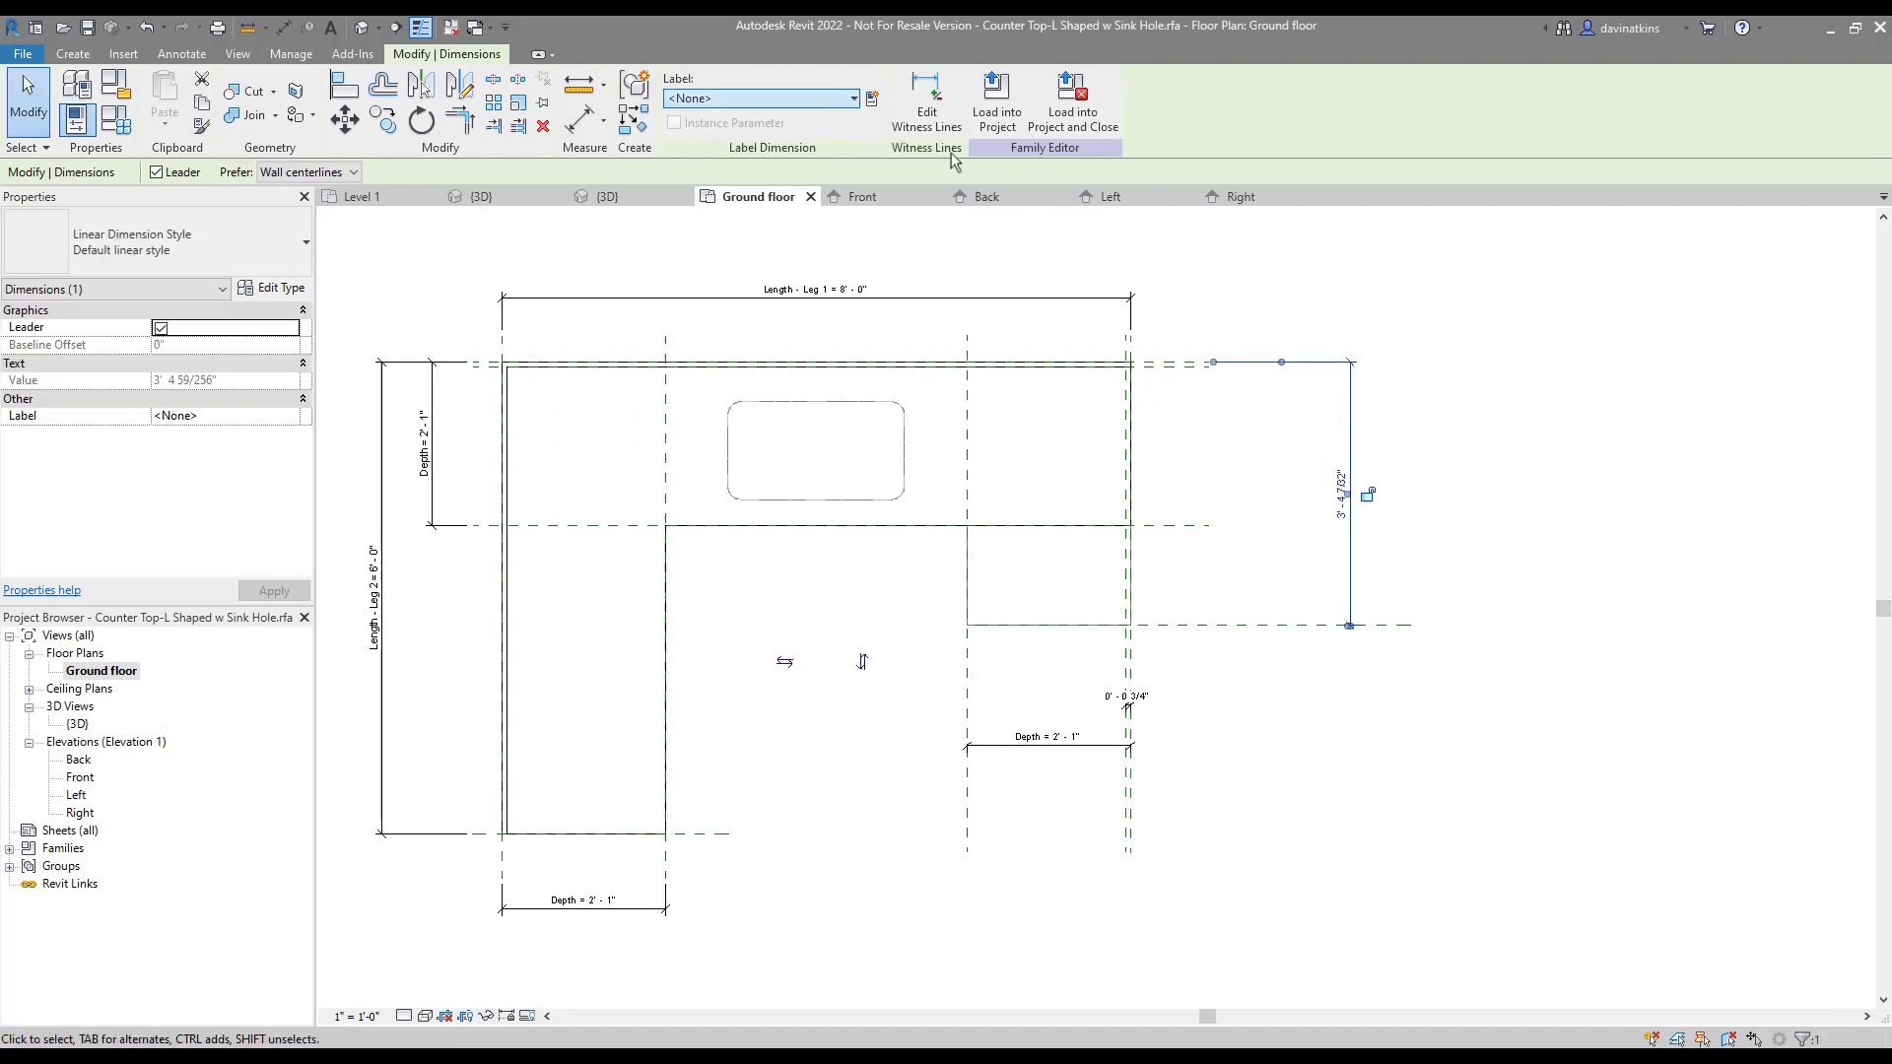
Label the third leg's length dimension with a new instance family parameter named Length - Leg 3
{"action": "left_click", "coordinate": [872, 100]}
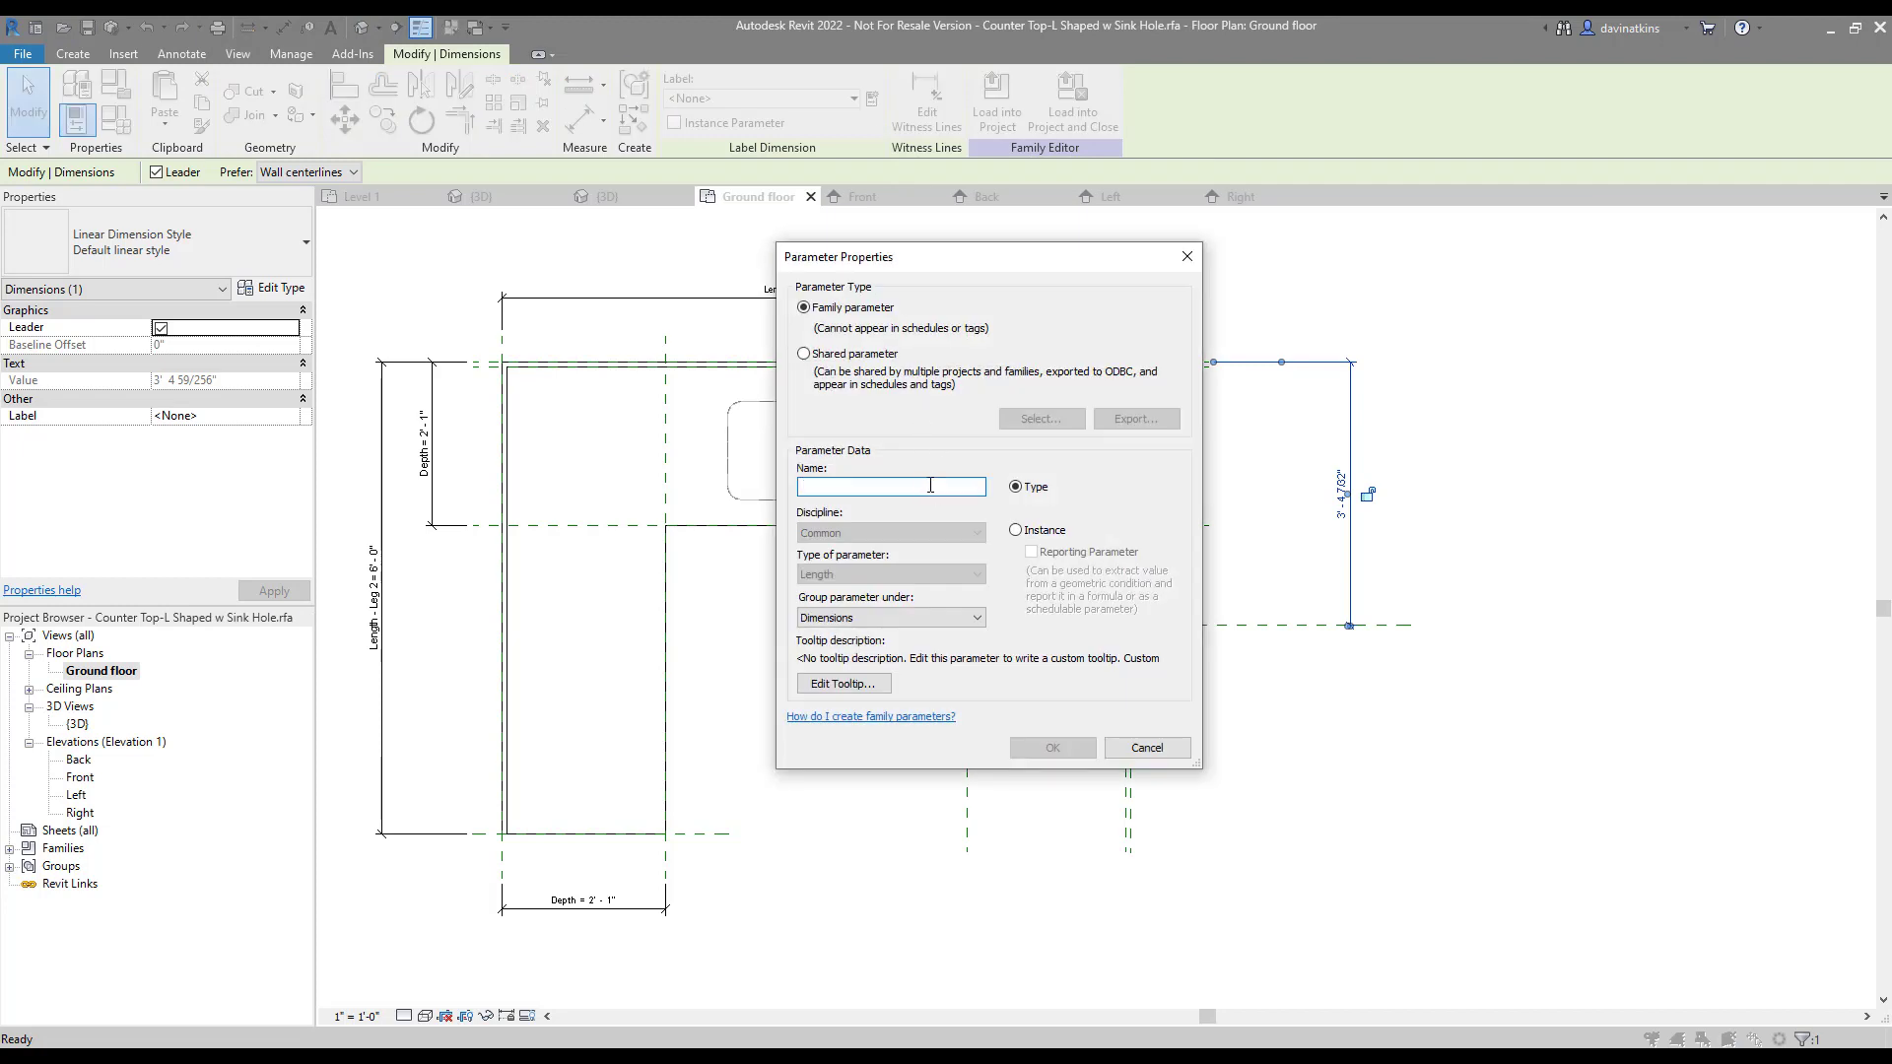
{"action": "type", "text": "Length"}
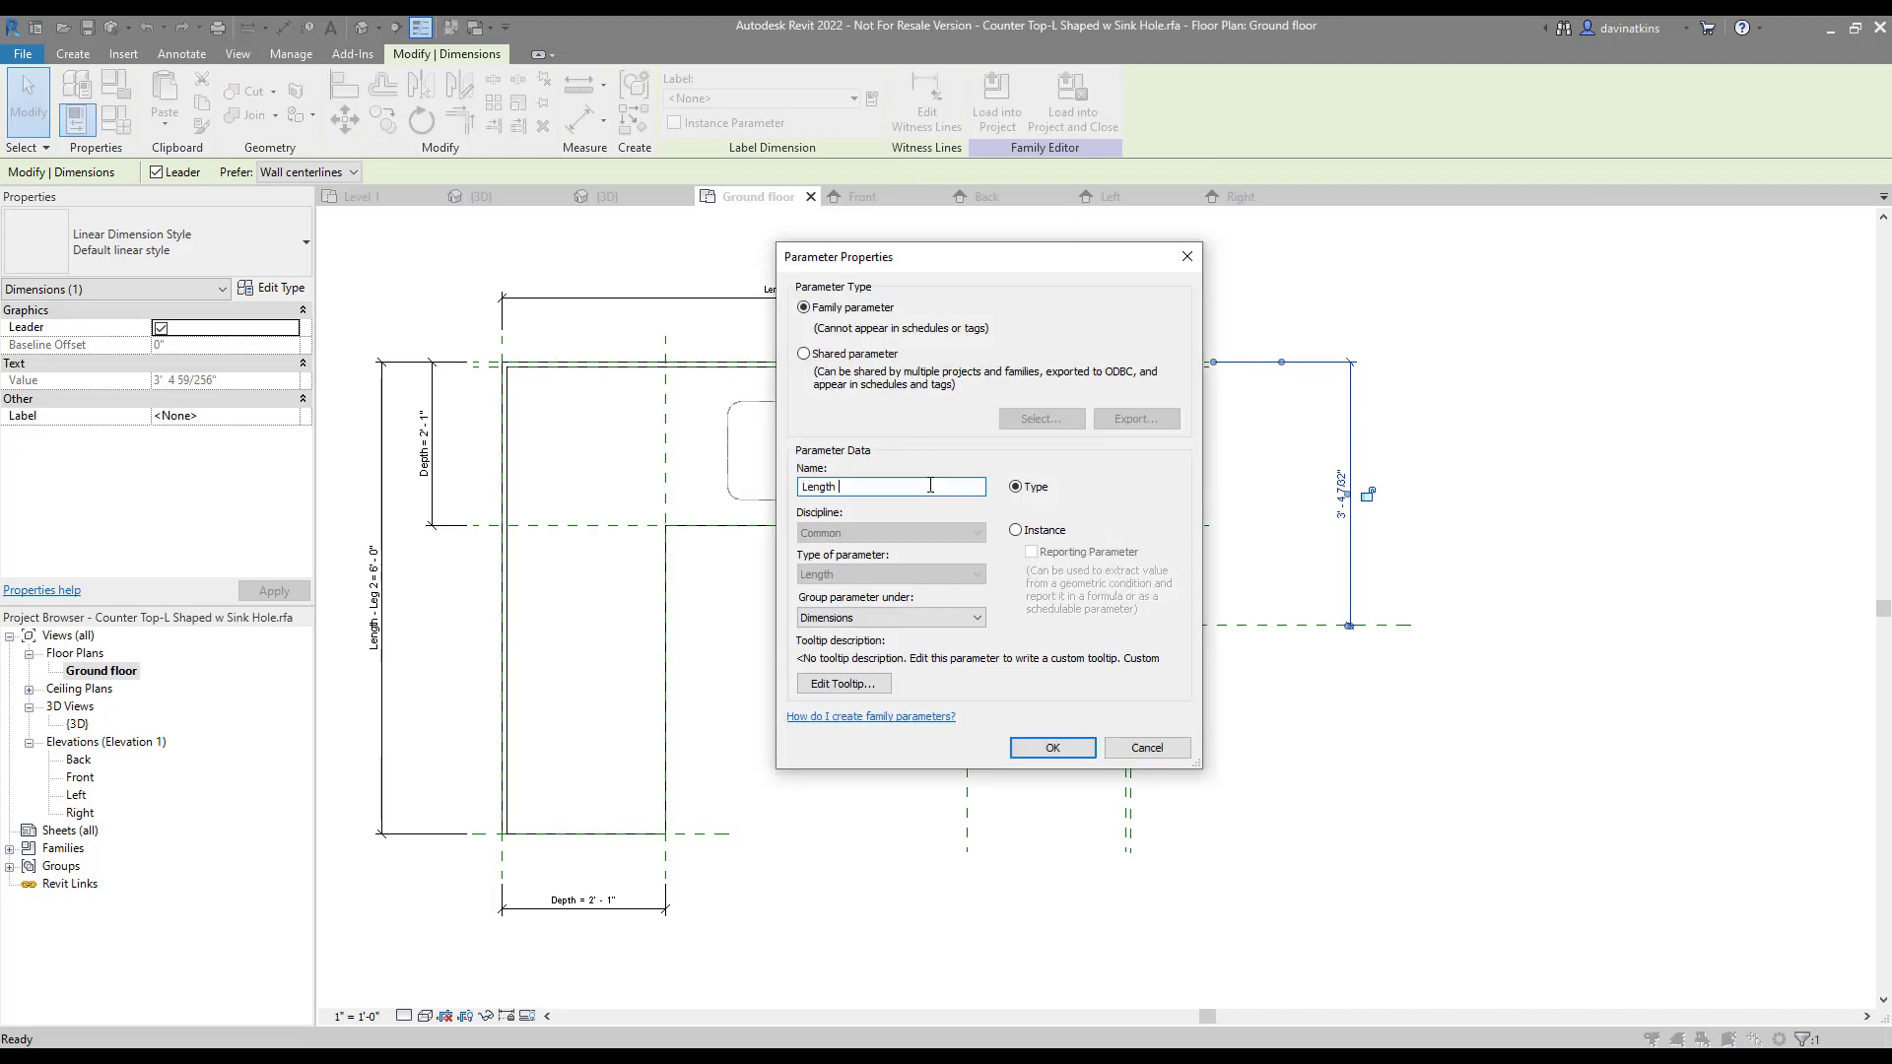
{"action": "type", "text": " - Leg 3"}
{"action": "left_click", "coordinate": [1016, 531]}
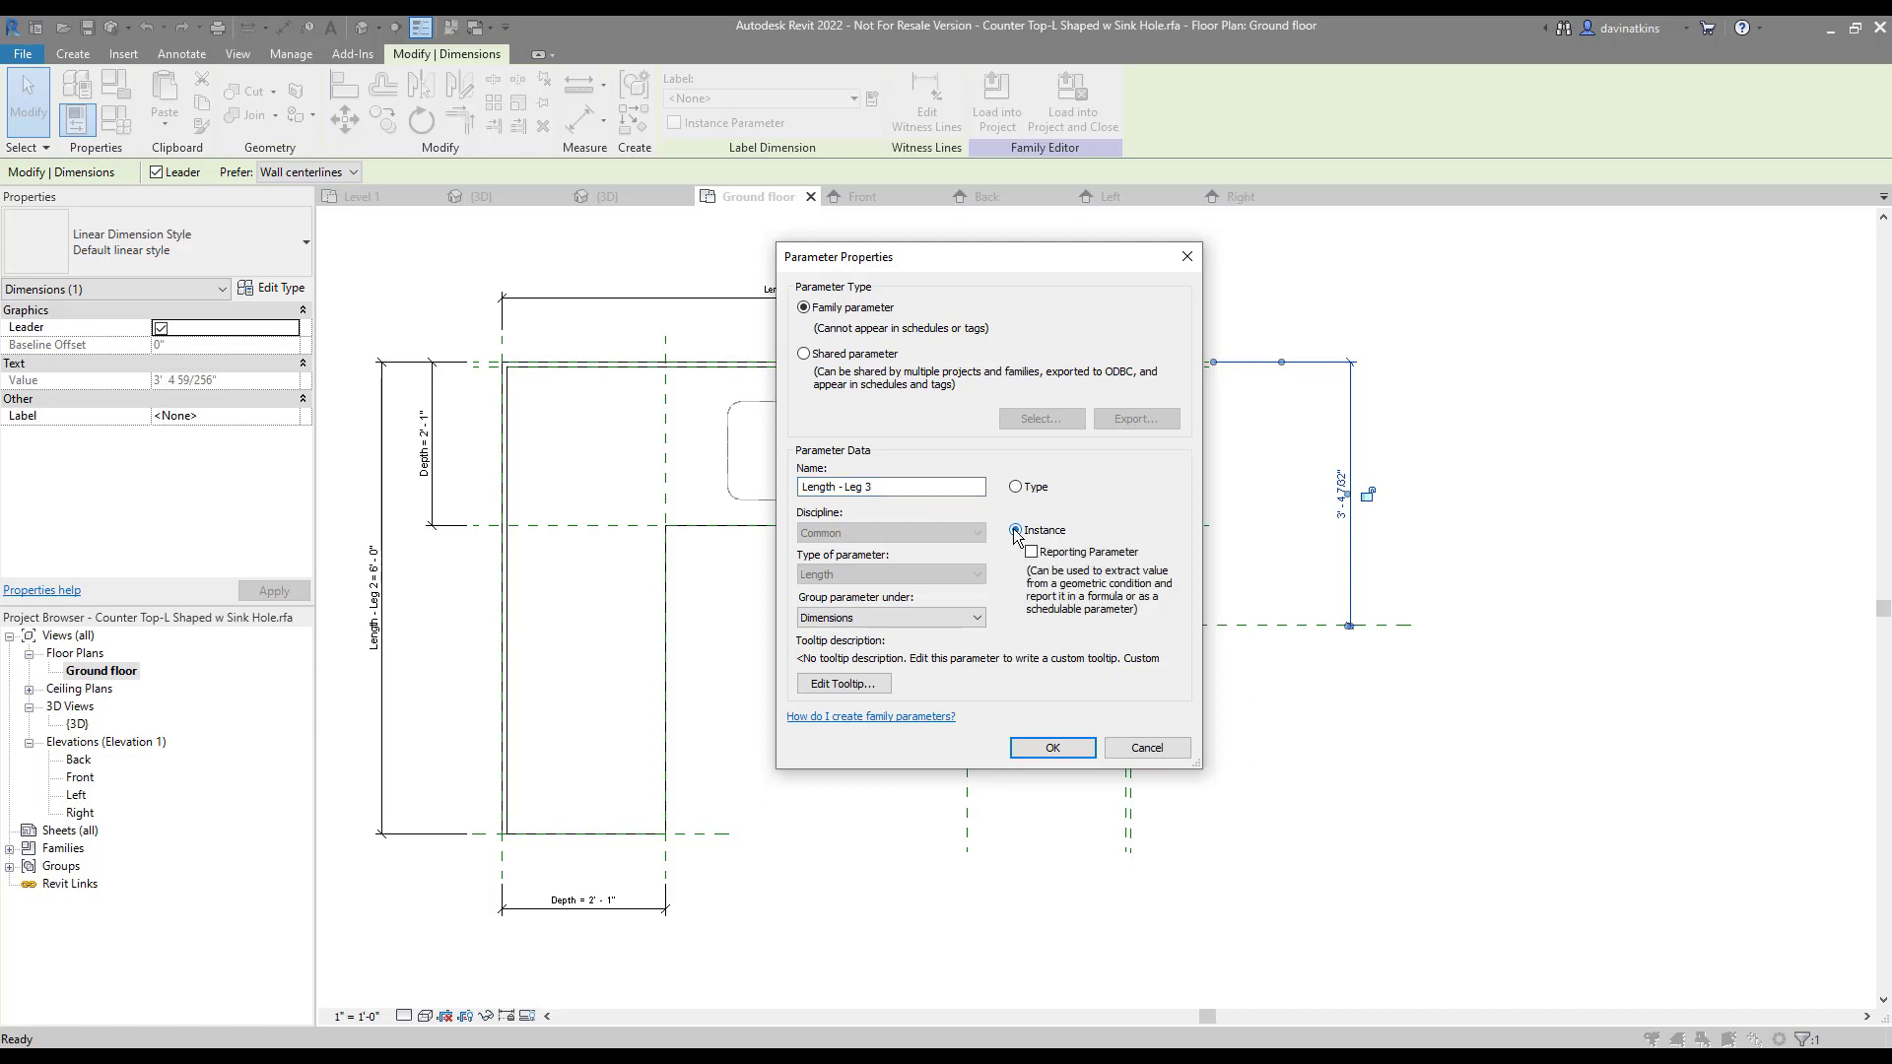
{"action": "left_click", "coordinate": [1052, 747]}
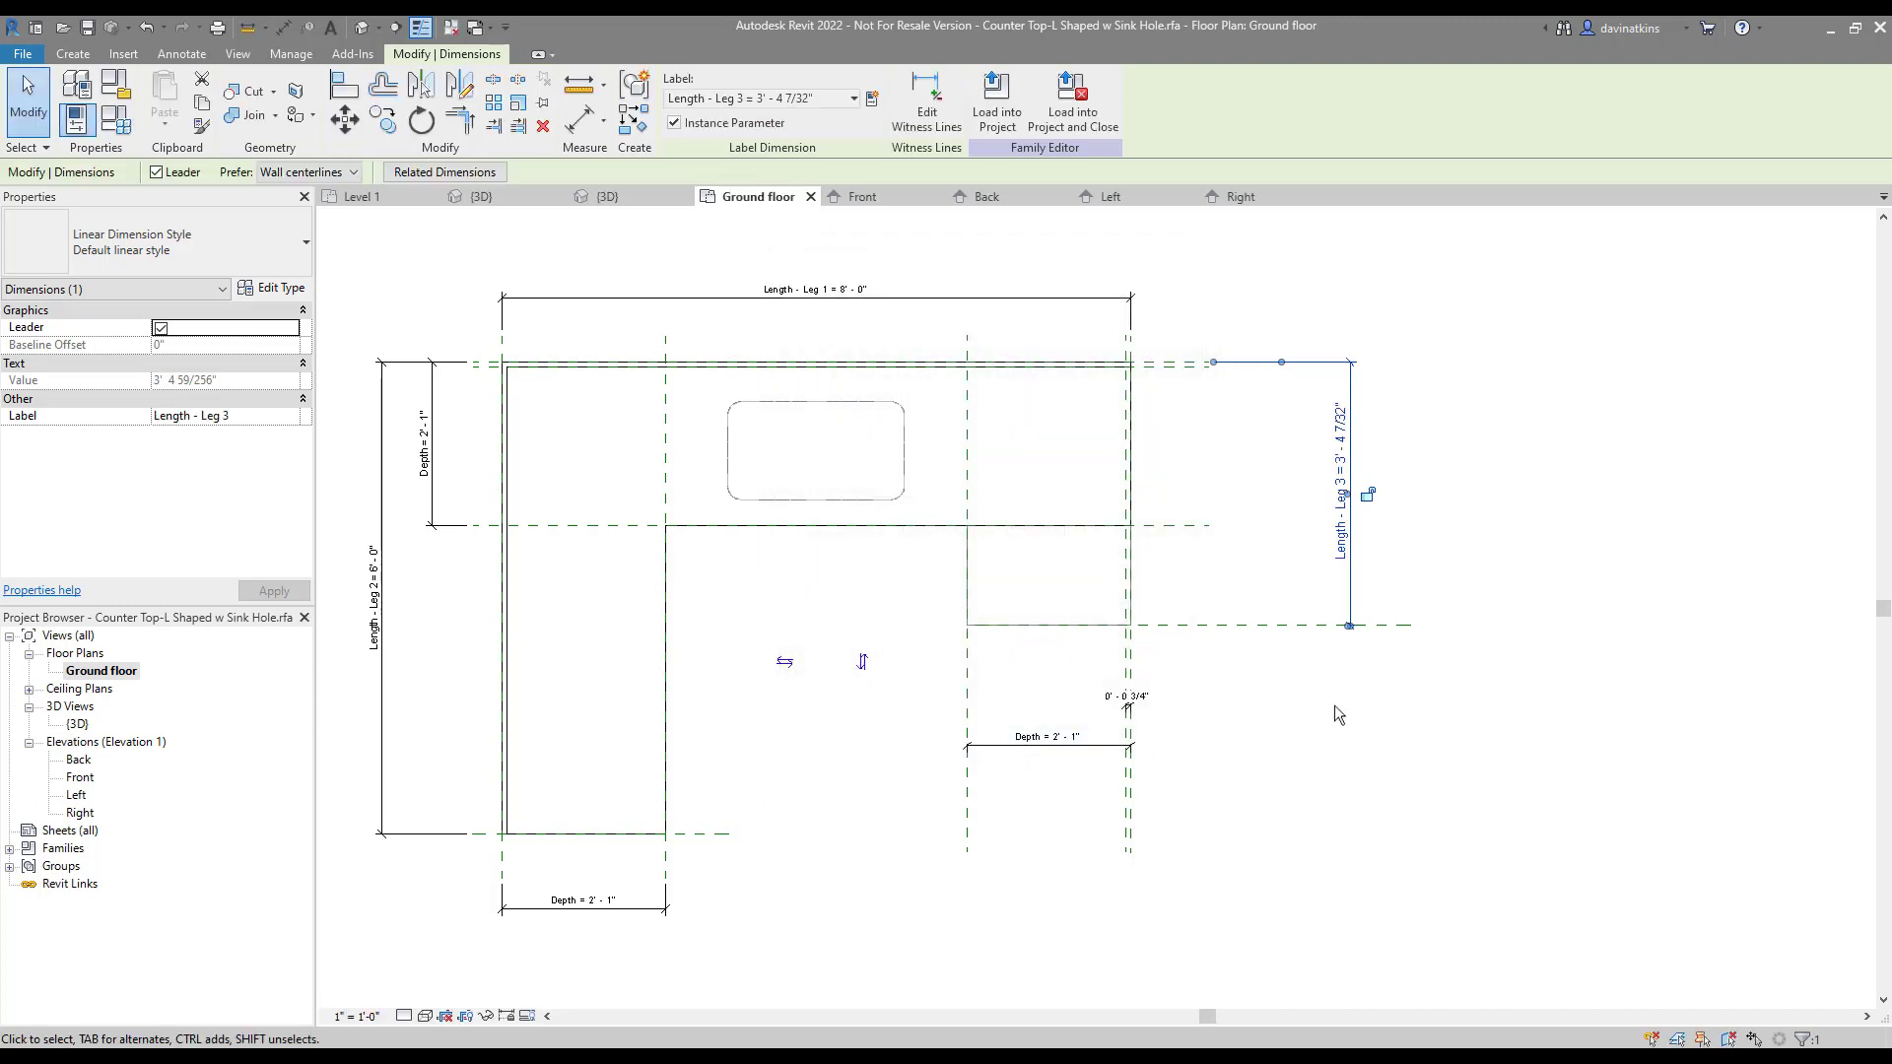
Set the Length - Leg 3 dimension to 4' and deselect it
{"action": "left_click", "coordinate": [1346, 493]}
{"action": "left_click", "coordinate": [1350, 527]}
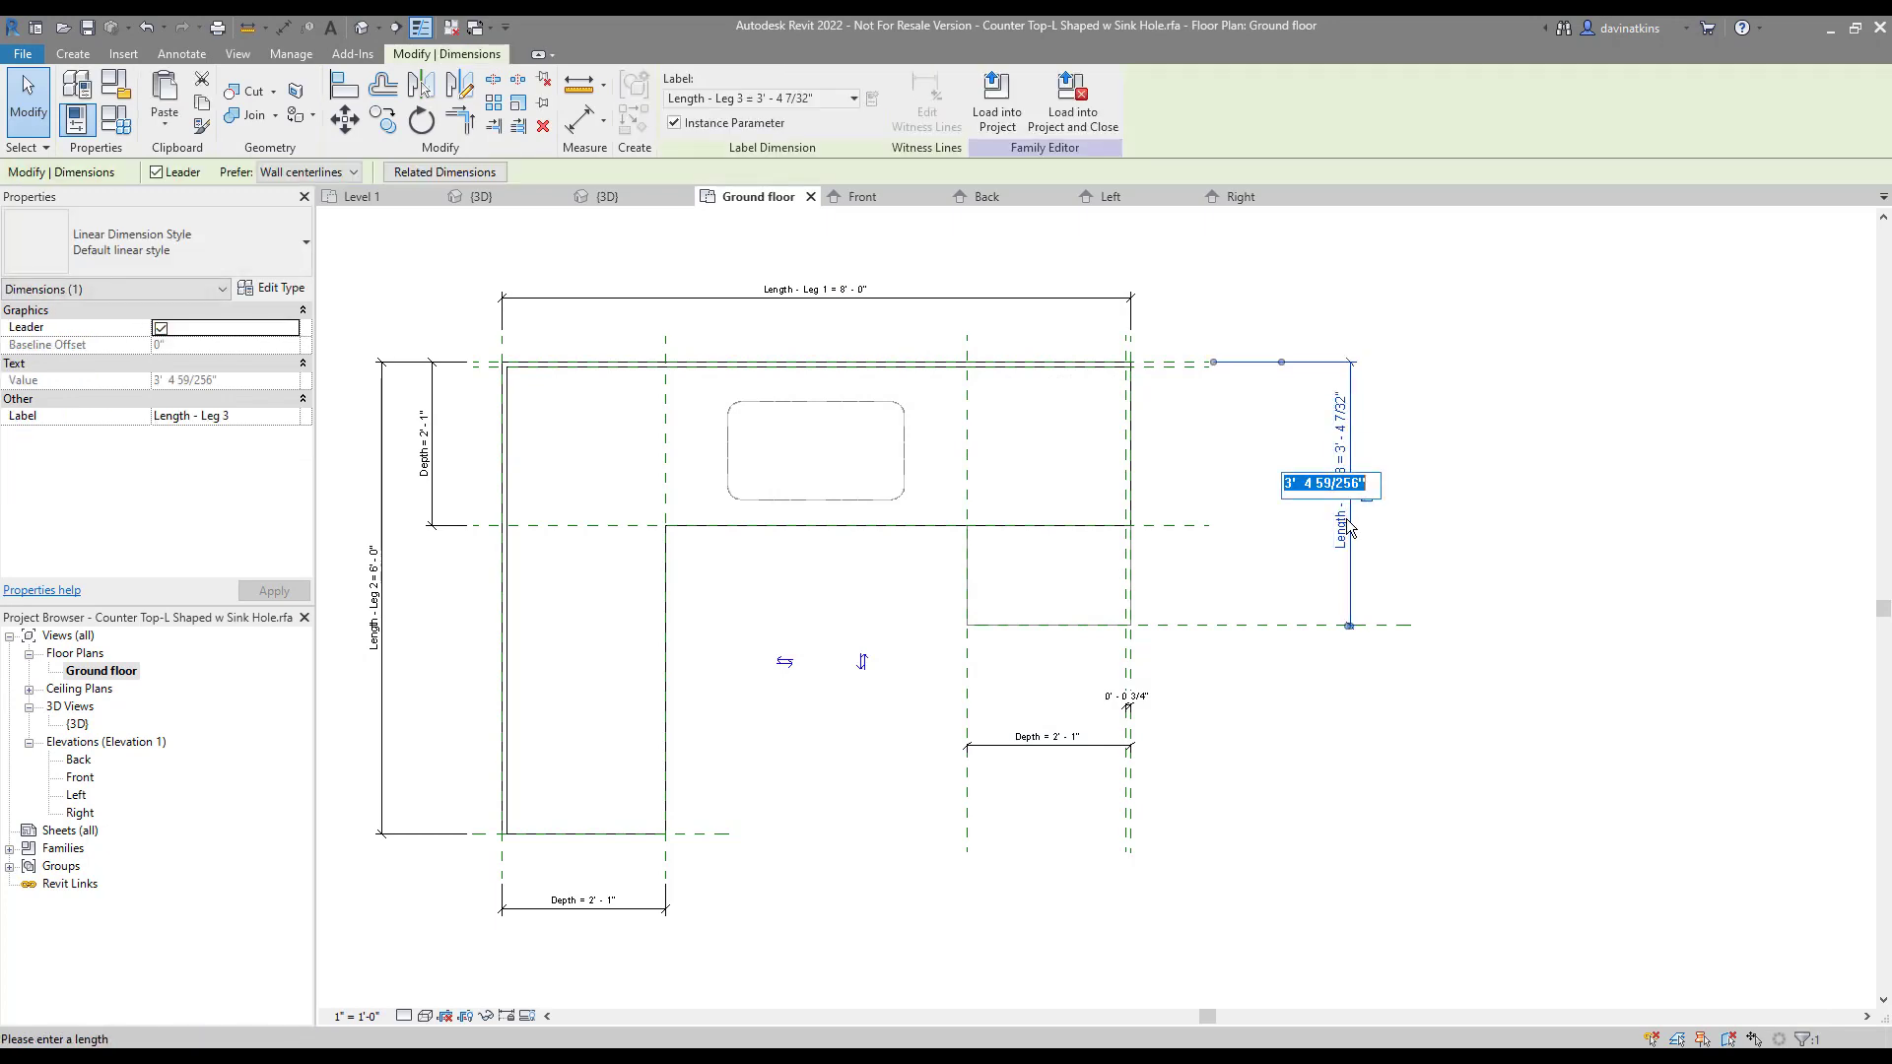
{"action": "type", "text": "4"}
{"action": "key", "text": "Return"}
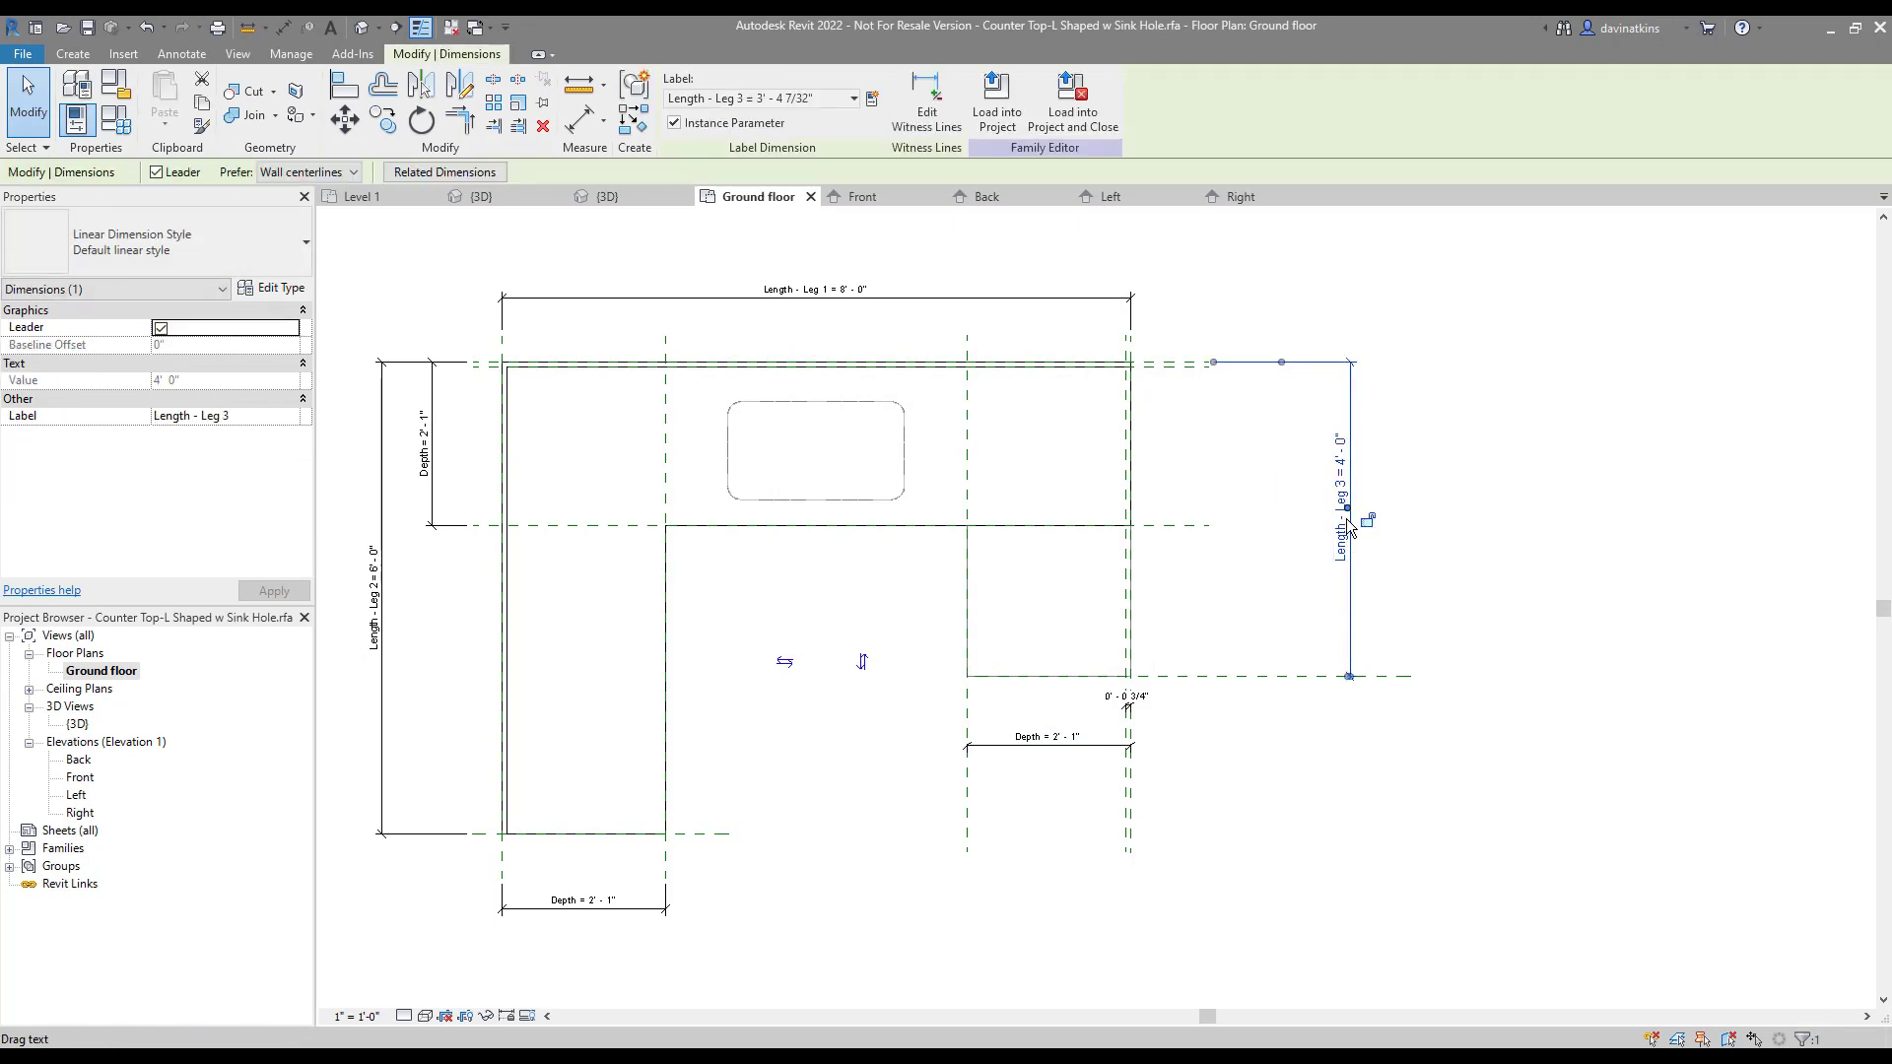
{"action": "left_click", "coordinate": [1543, 524]}
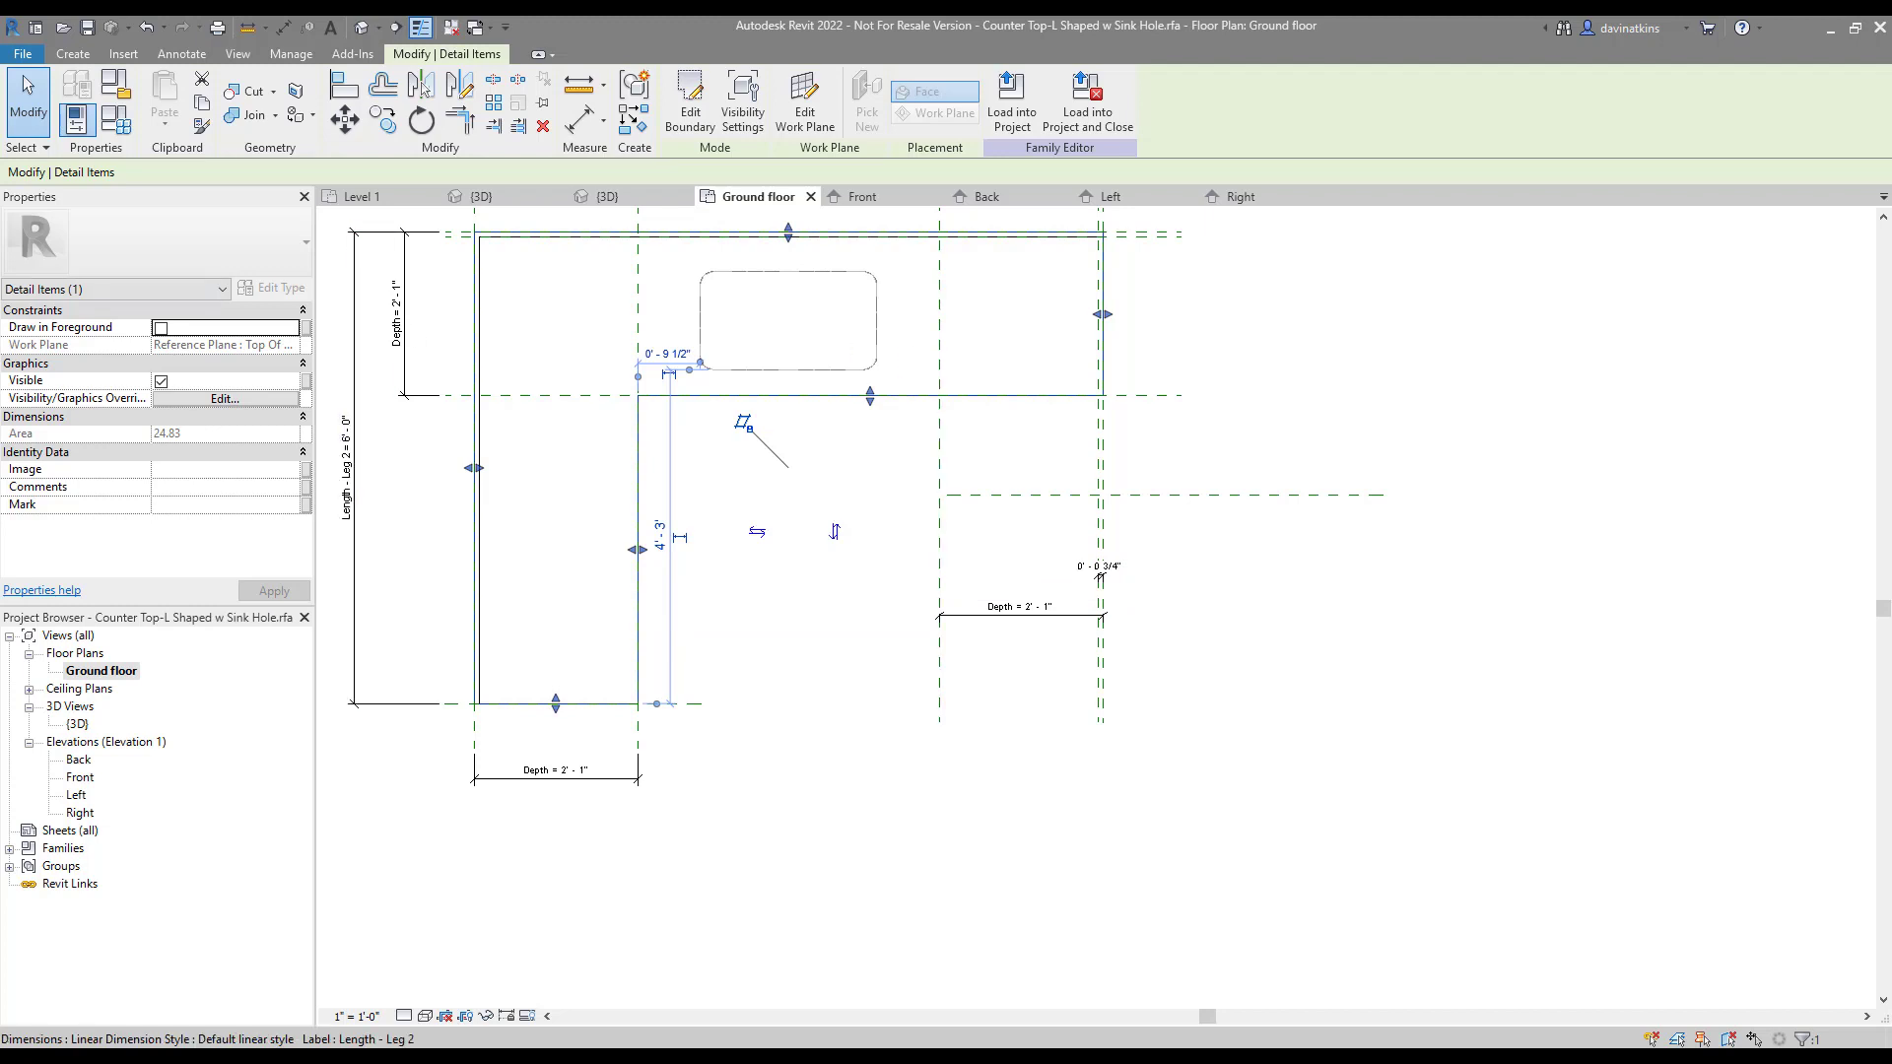
Edit the countertop extrusion's sketch and pick locked lines on the third leg's horizontal end plane and inner vertical plane
{"action": "key", "text": "Escape"}
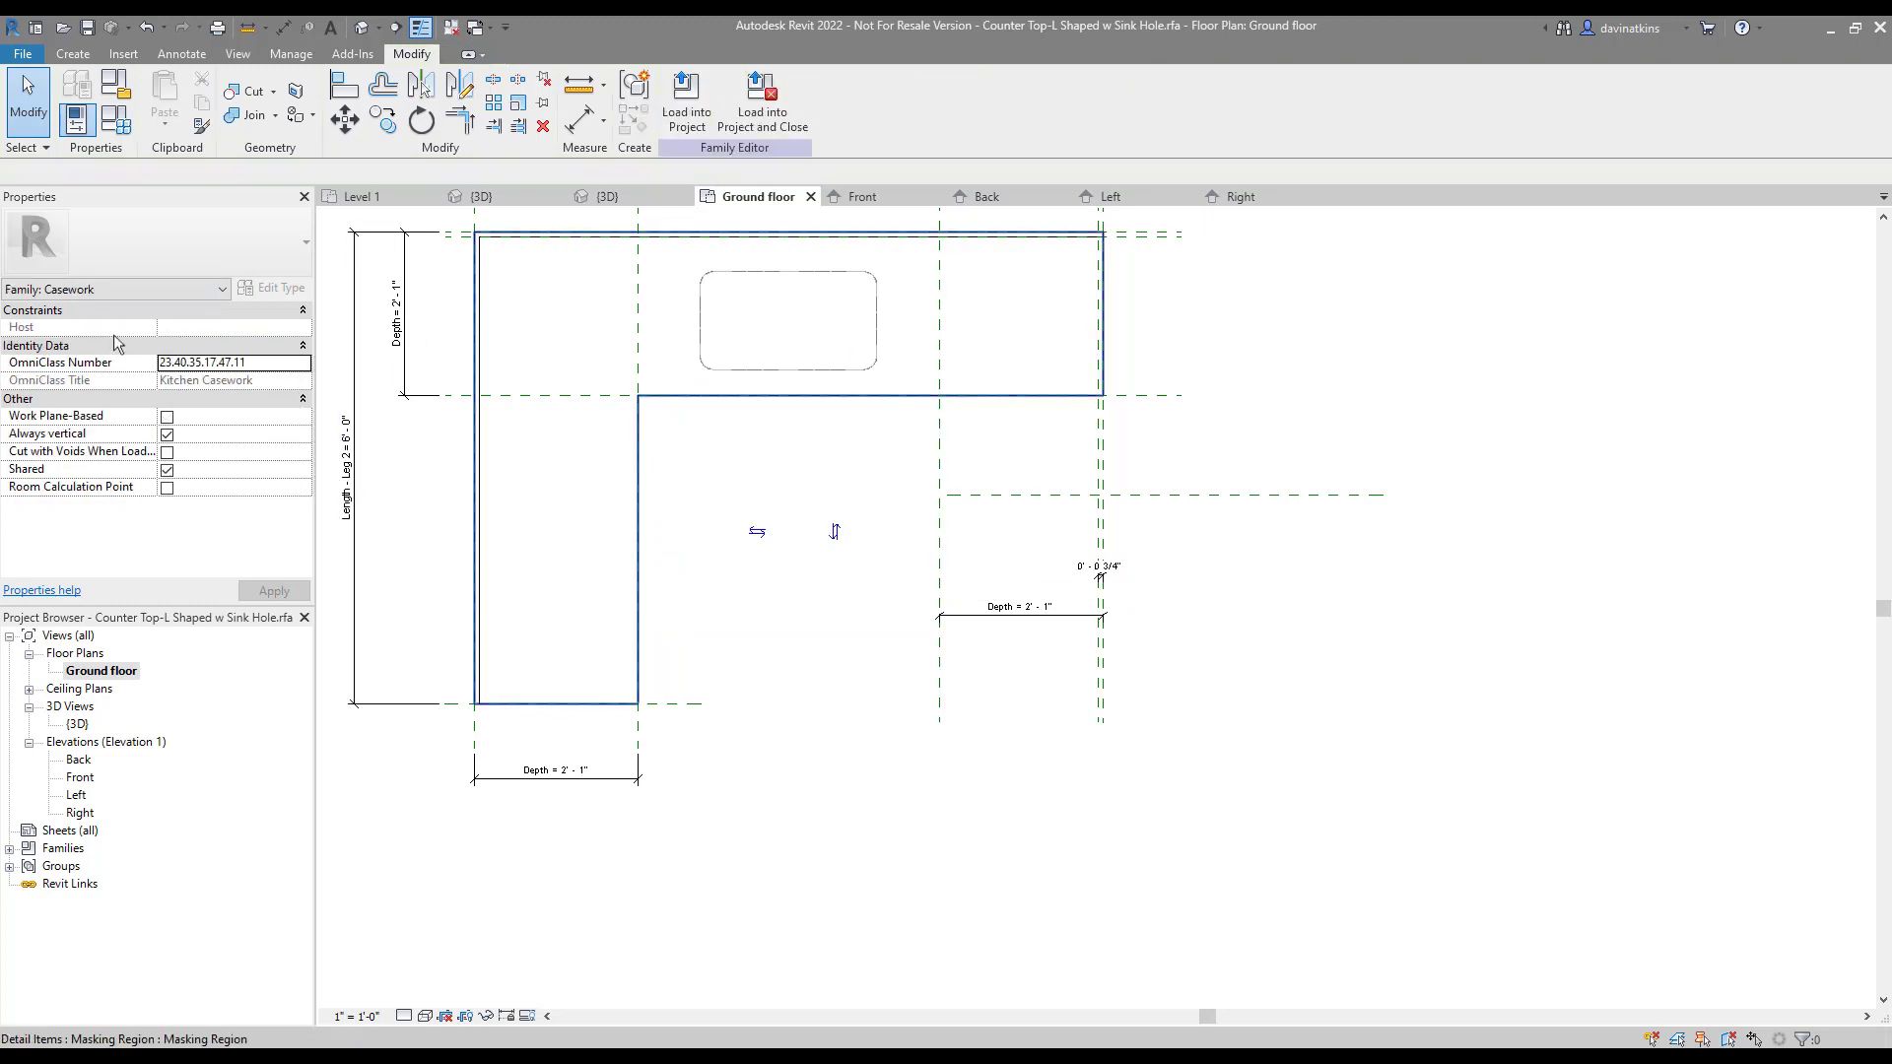
{"action": "left_click", "coordinate": [1055, 398]}
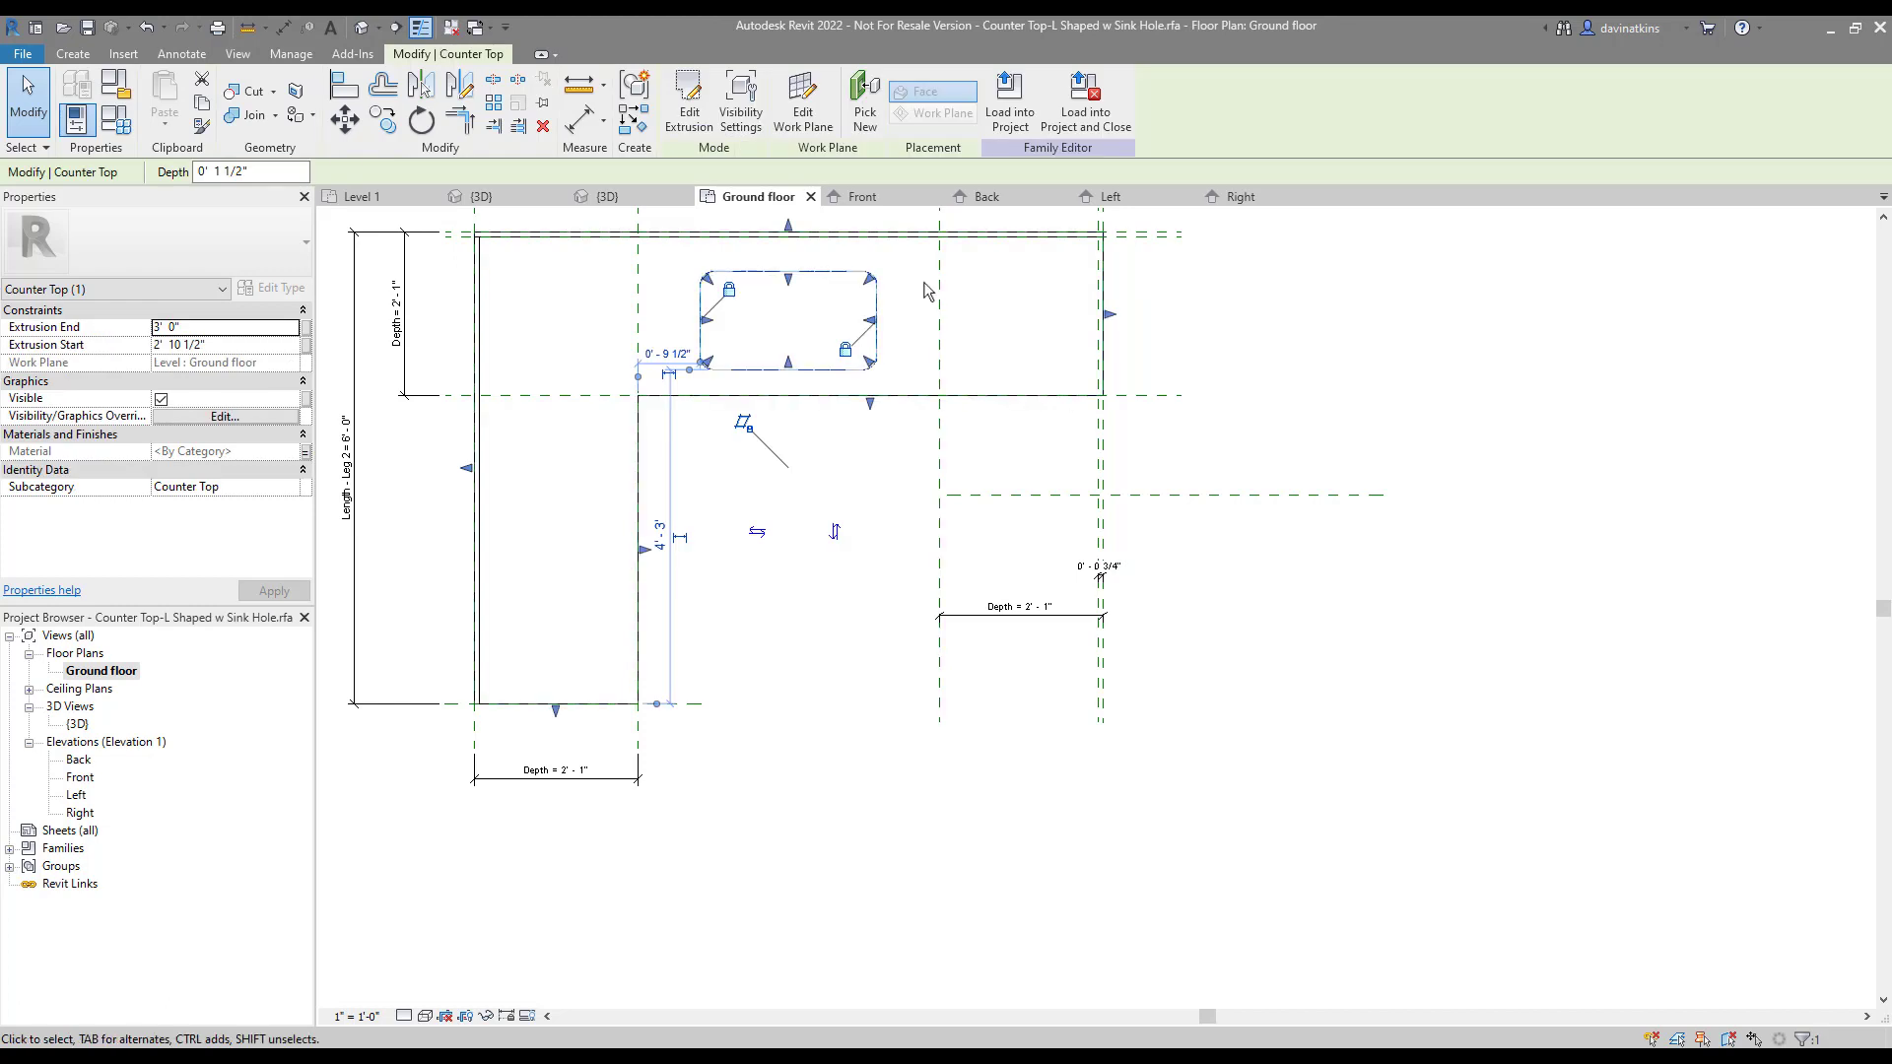
{"action": "left_click", "coordinate": [689, 98]}
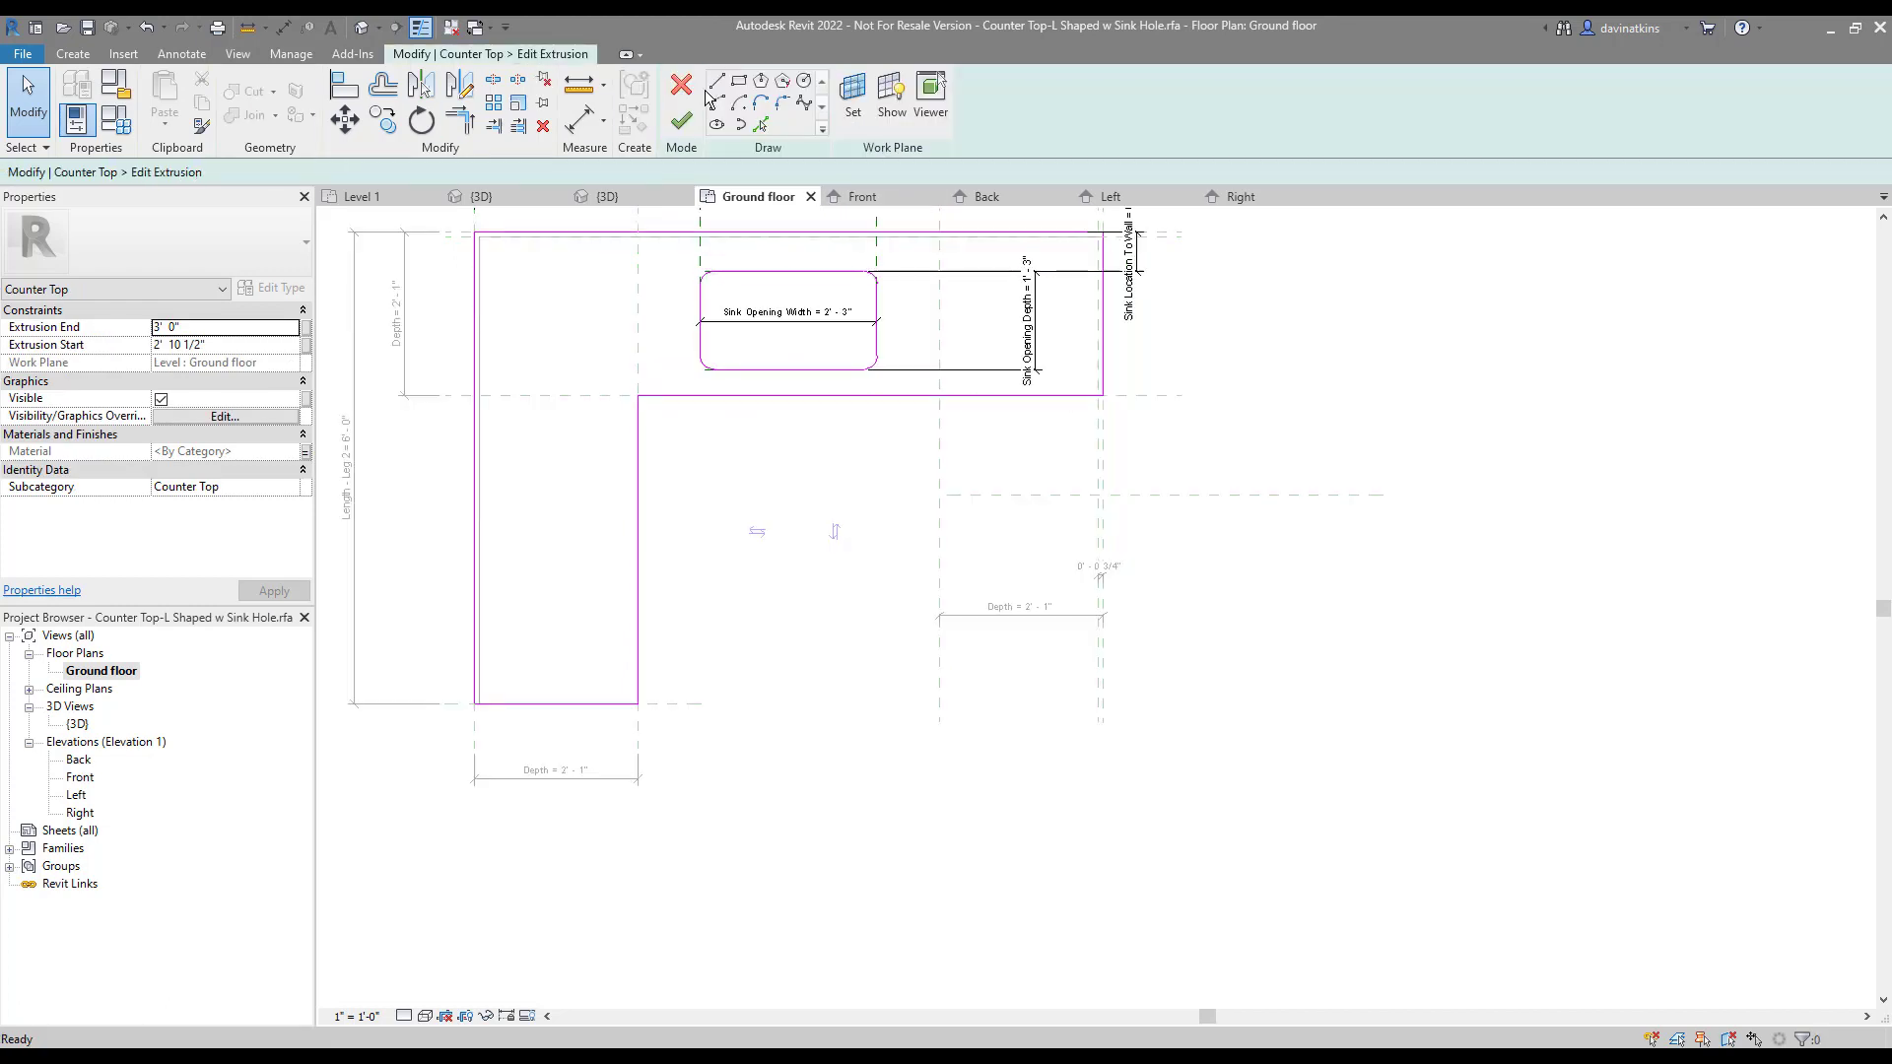
{"action": "left_click", "coordinate": [761, 127]}
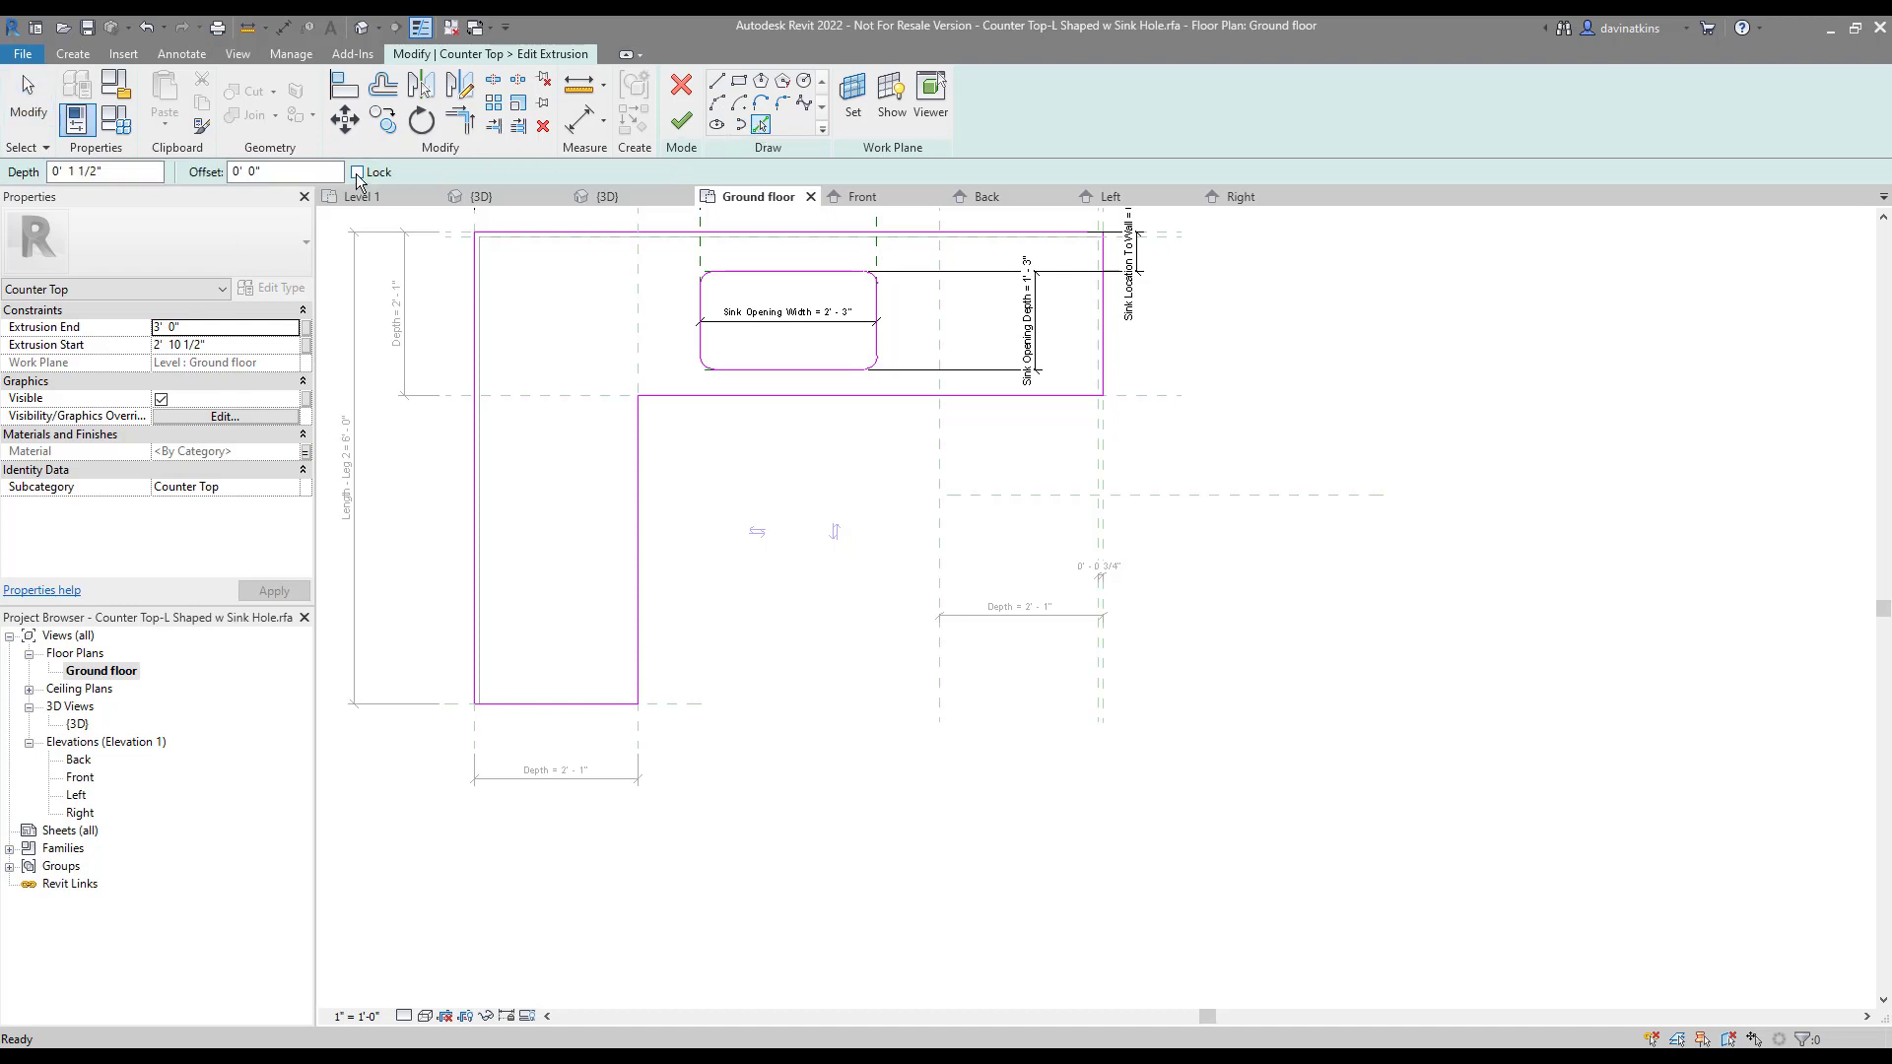
{"action": "left_click", "coordinate": [1005, 498]}
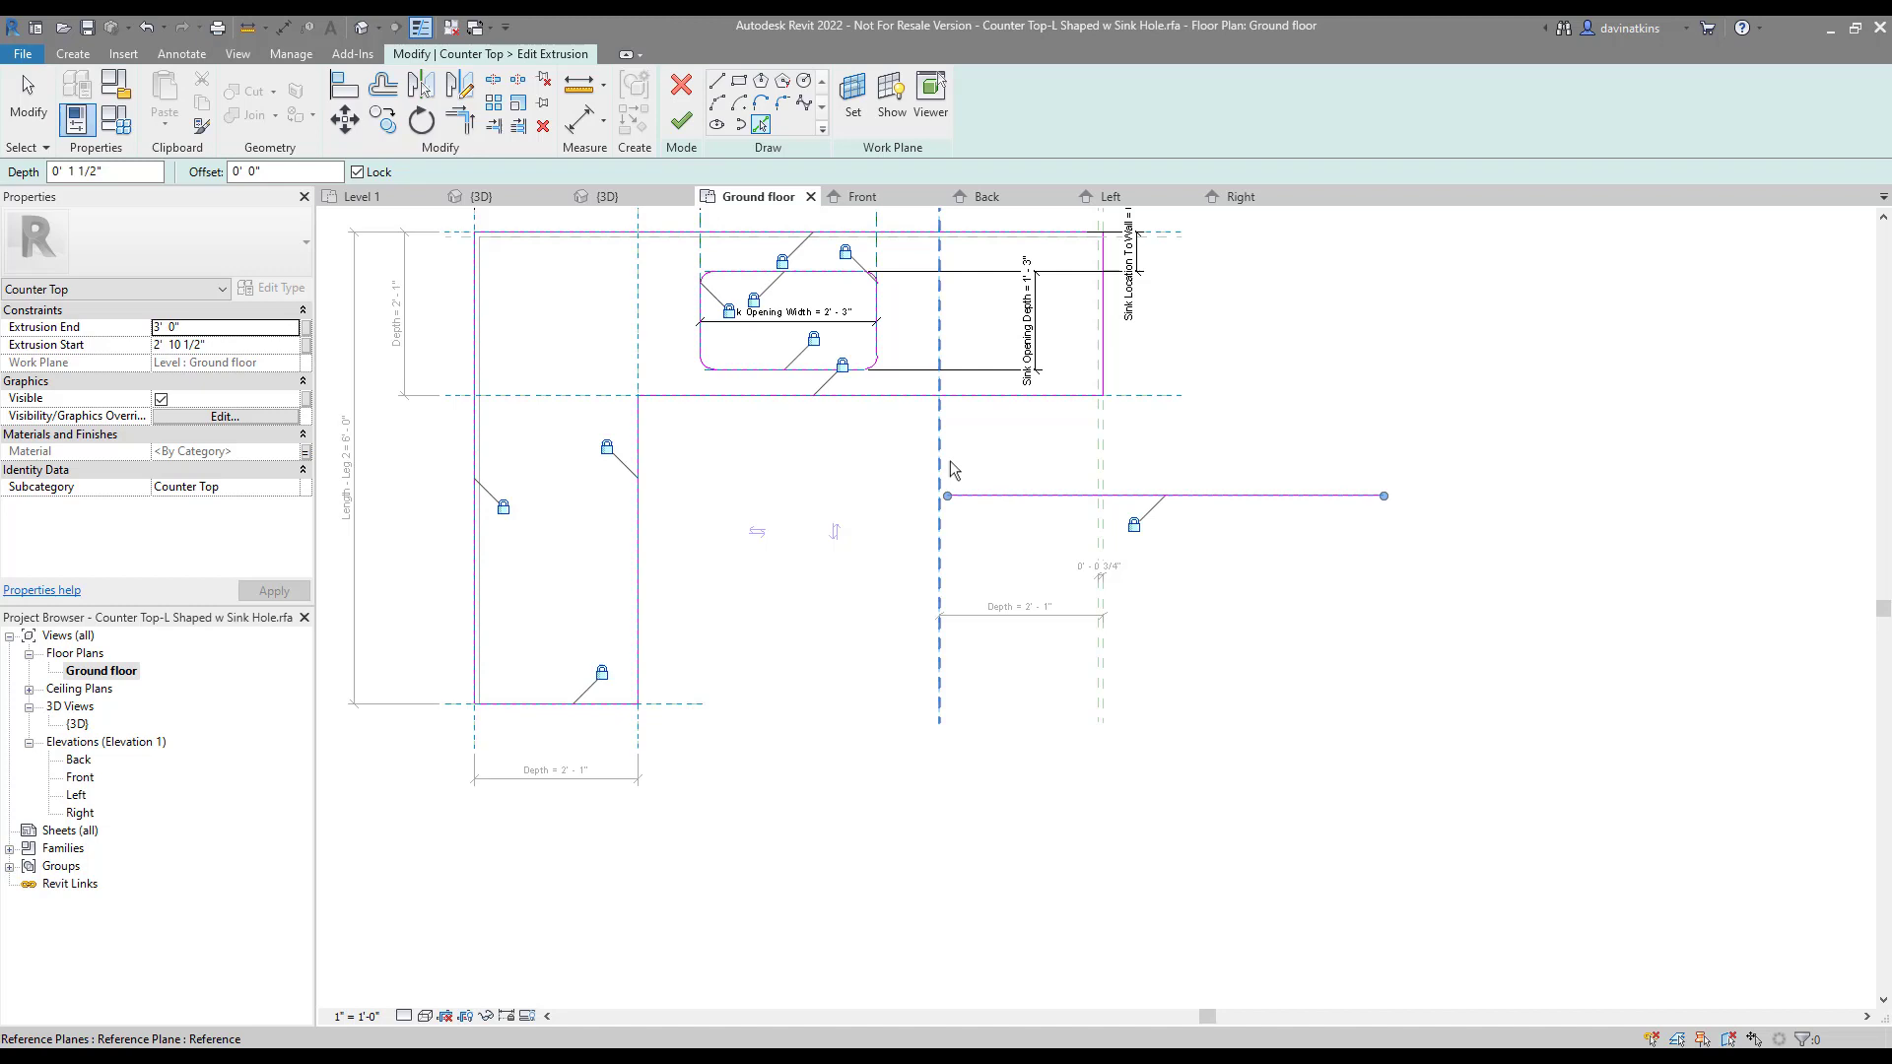
{"action": "left_click", "coordinate": [937, 458]}
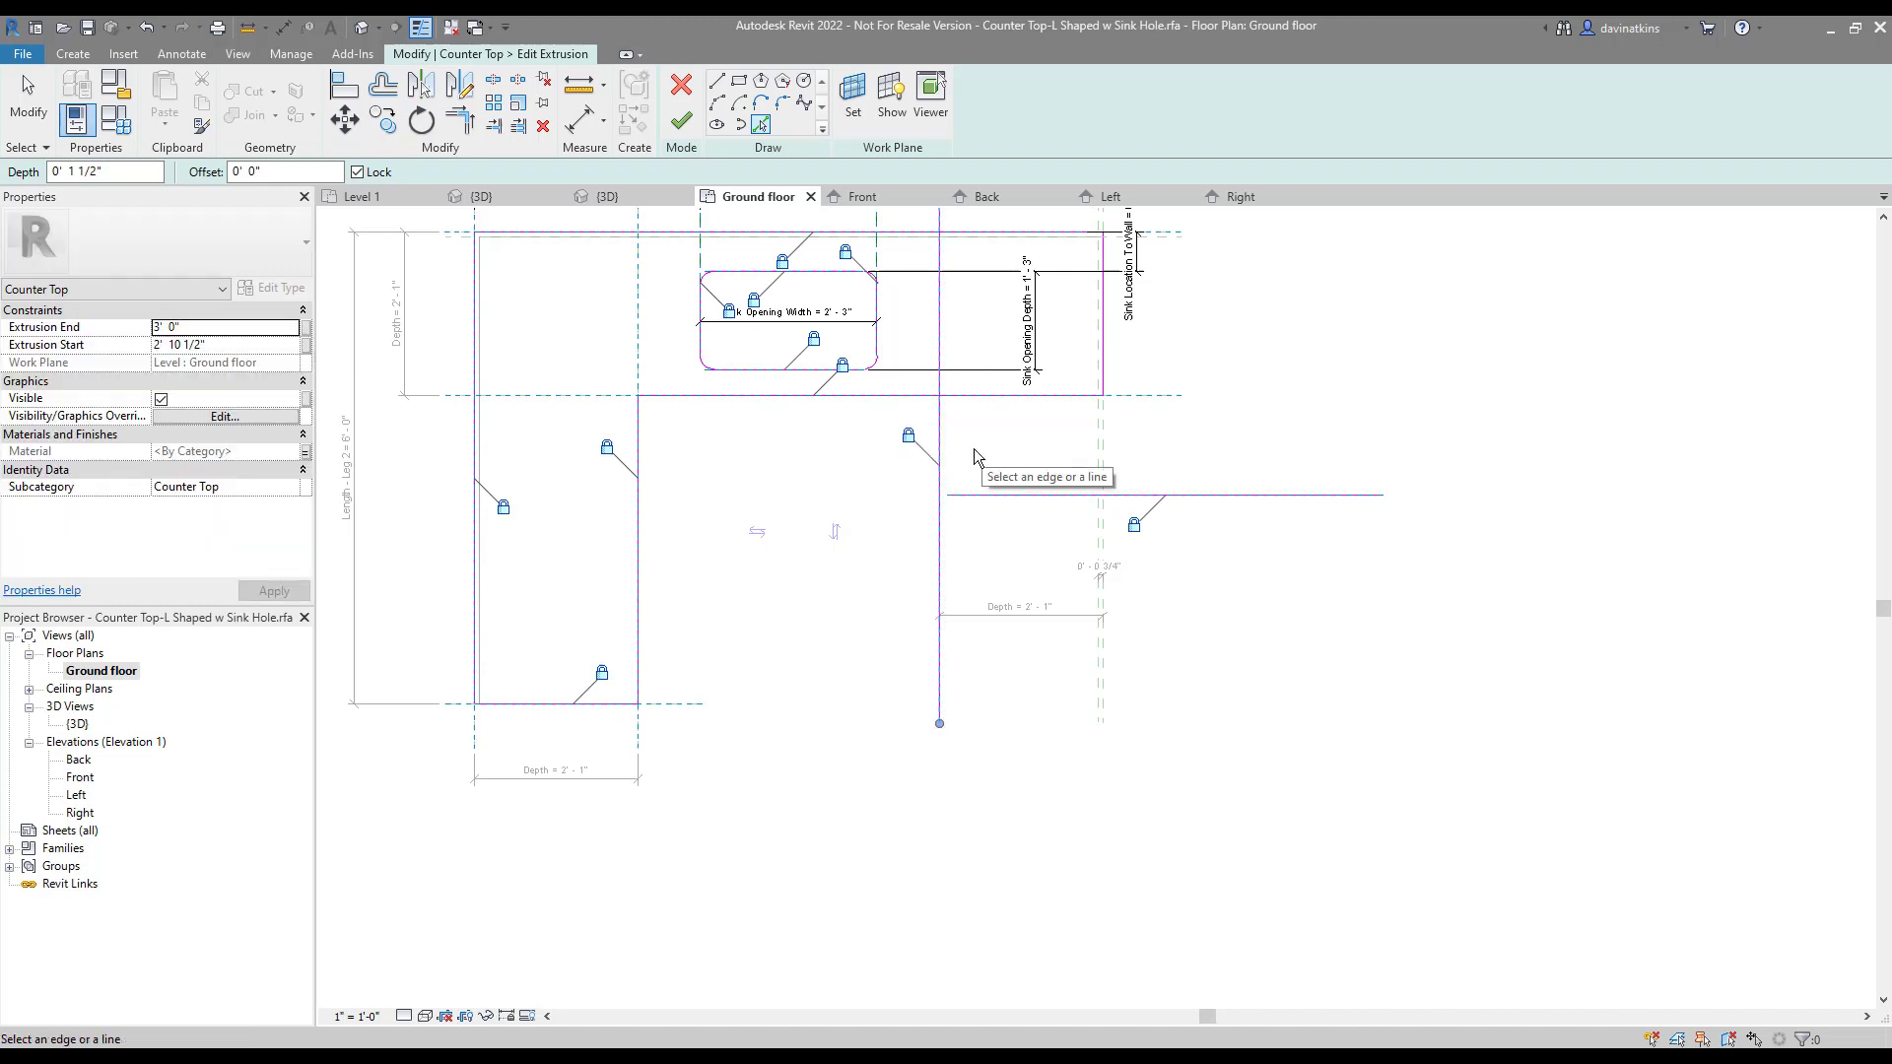
Trim the countertop sketch lines to corners to form a closed U-shaped outline and finish the extrusion
{"action": "key", "text": "t"}
{"action": "key", "text": "r"}
{"action": "left_click", "coordinate": [996, 495]}
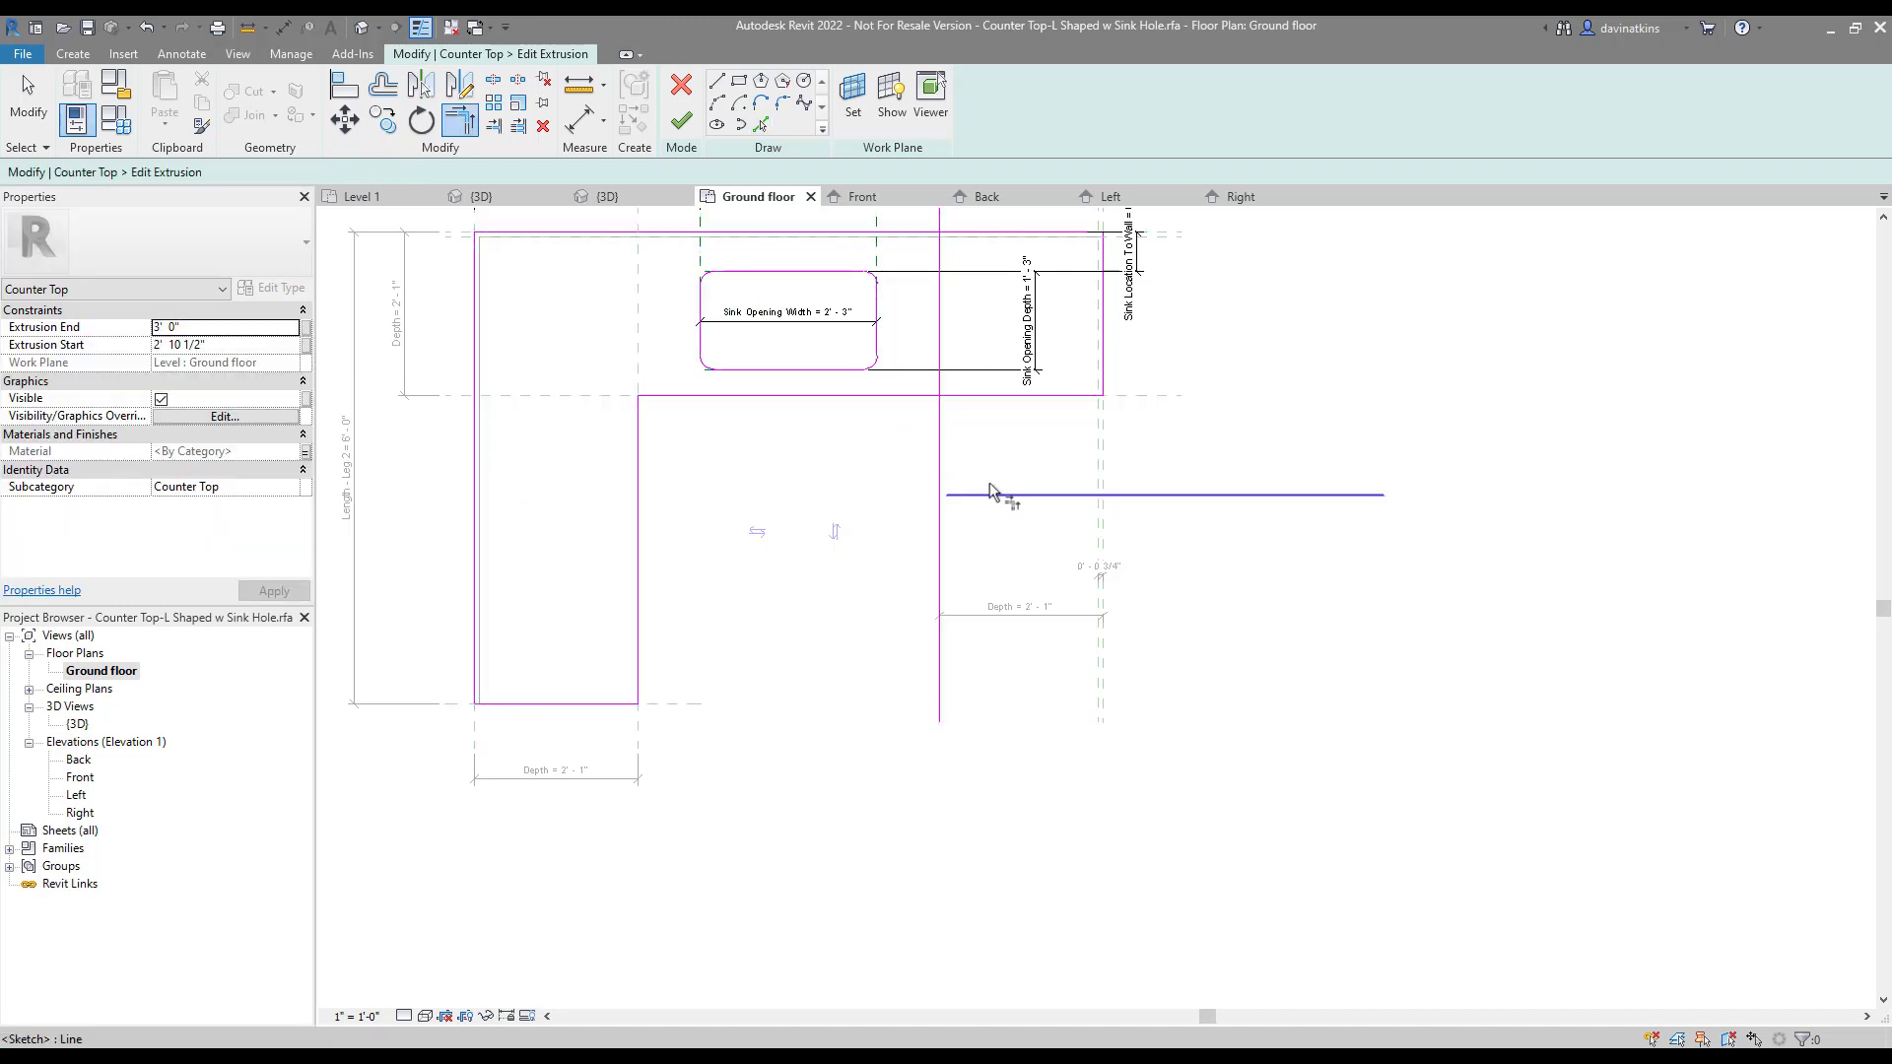
{"action": "left_click", "coordinate": [943, 442]}
{"action": "left_click", "coordinate": [990, 494]}
{"action": "left_click", "coordinate": [1103, 382]}
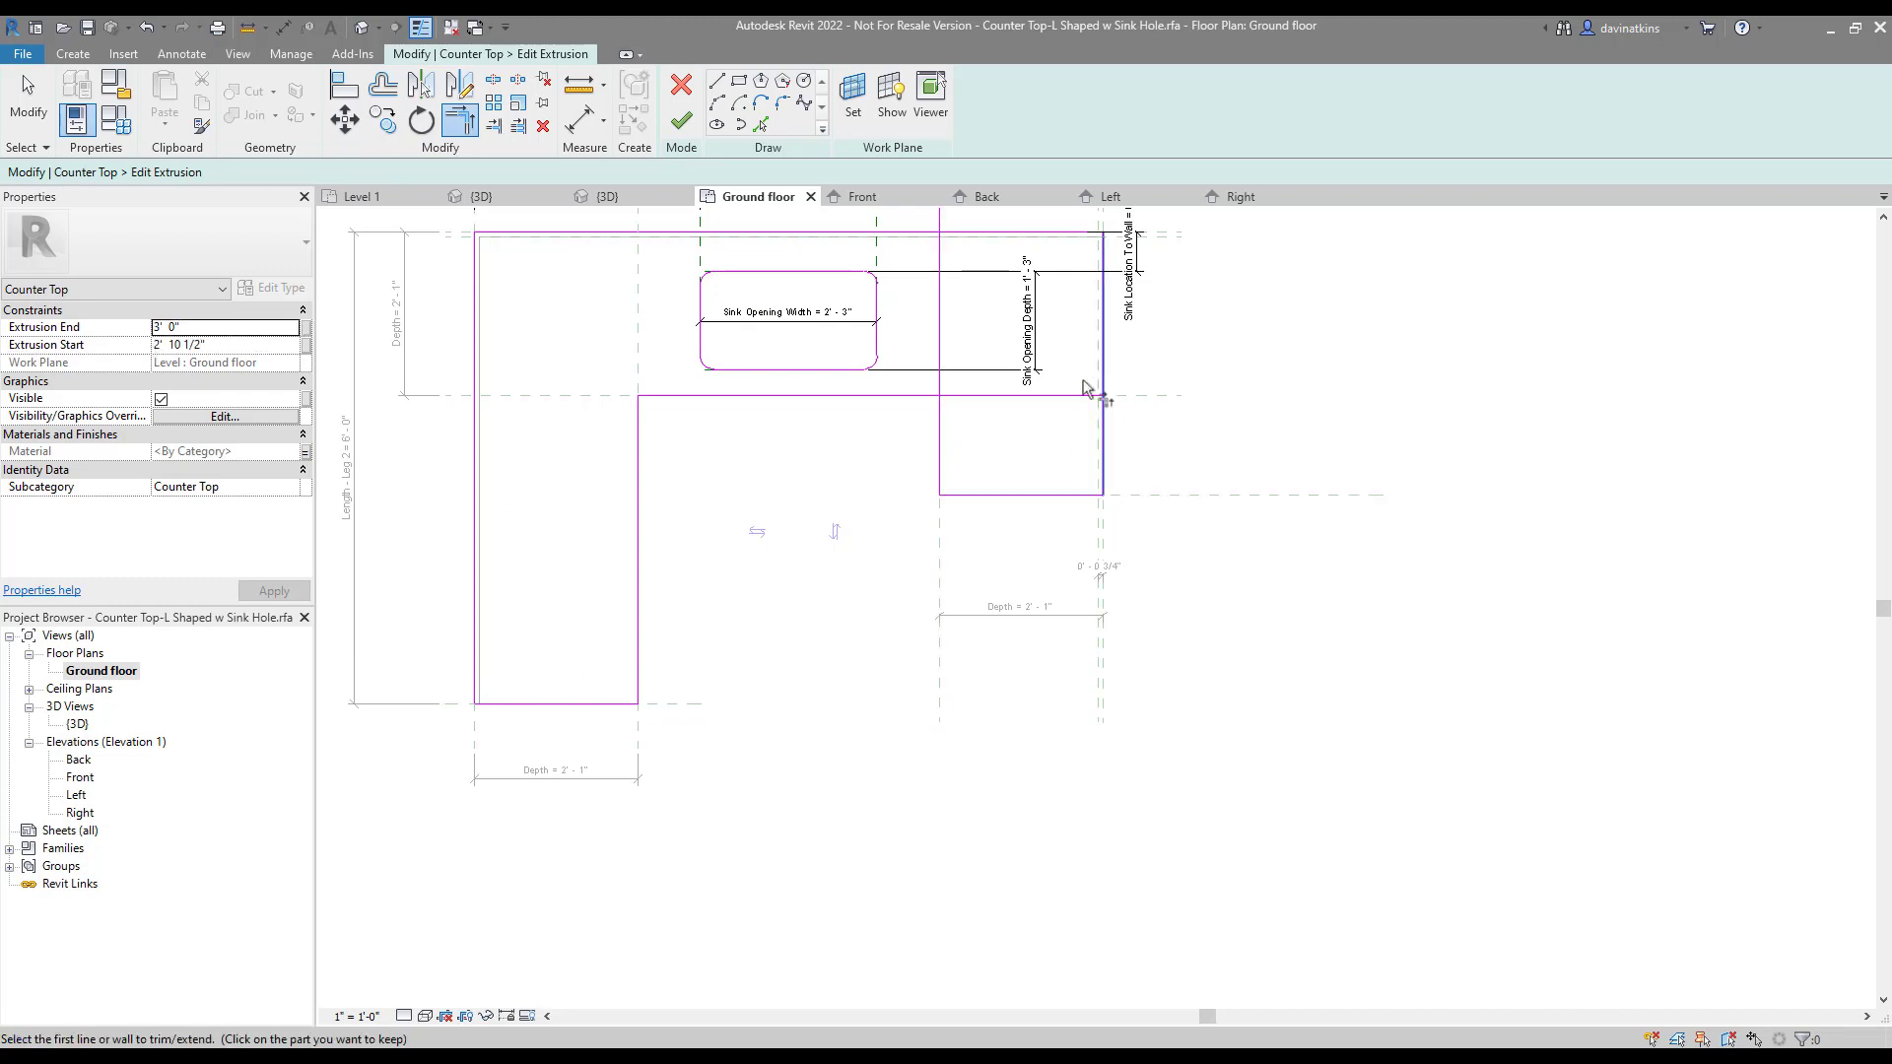
{"action": "left_click", "coordinate": [954, 421]}
{"action": "left_click", "coordinate": [909, 398]}
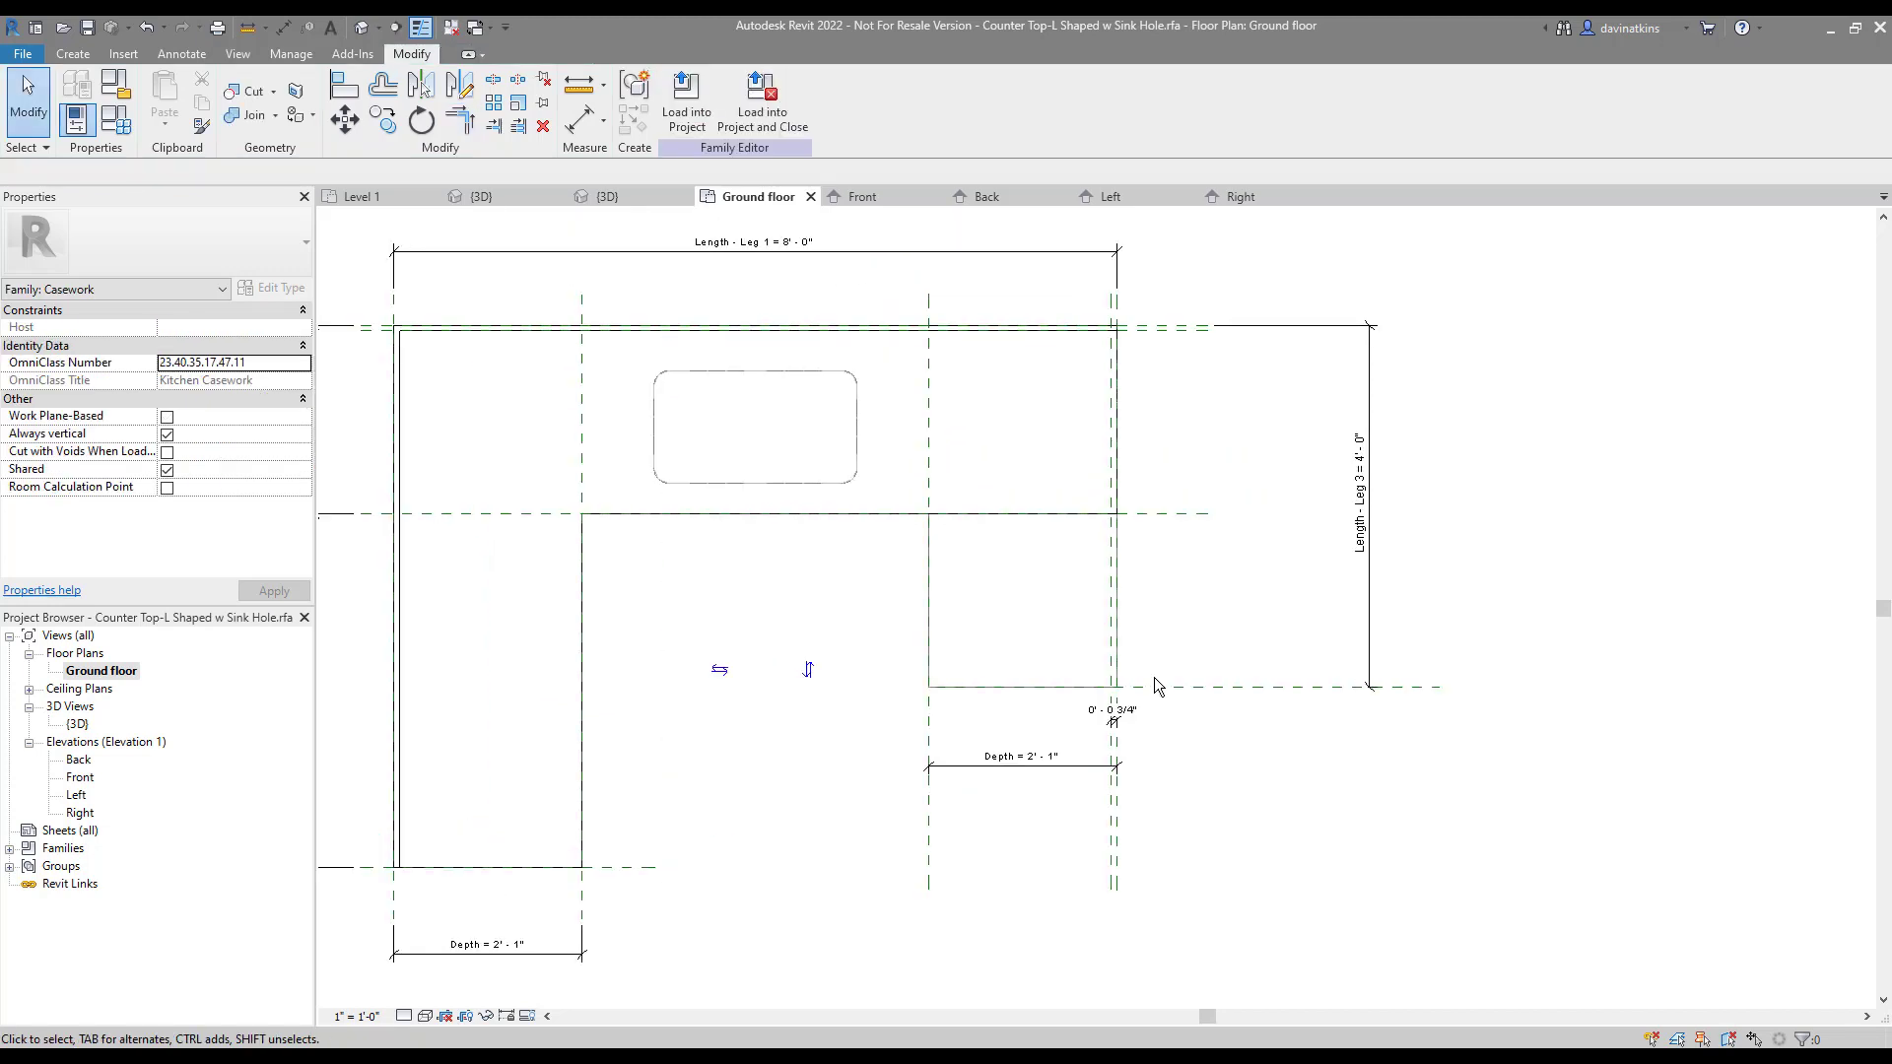
Check the existing back backsplash extrusion, then sketch a new 3/4" by 4' extrusion rectangle along the third leg's outer edge
{"action": "scroll", "coordinate": [1155, 677], "scroll_direction": "down", "scroll_amount": 1}
{"action": "middle_click_drag", "start_coordinate": [1163, 685], "coordinate": [1098, 679]}
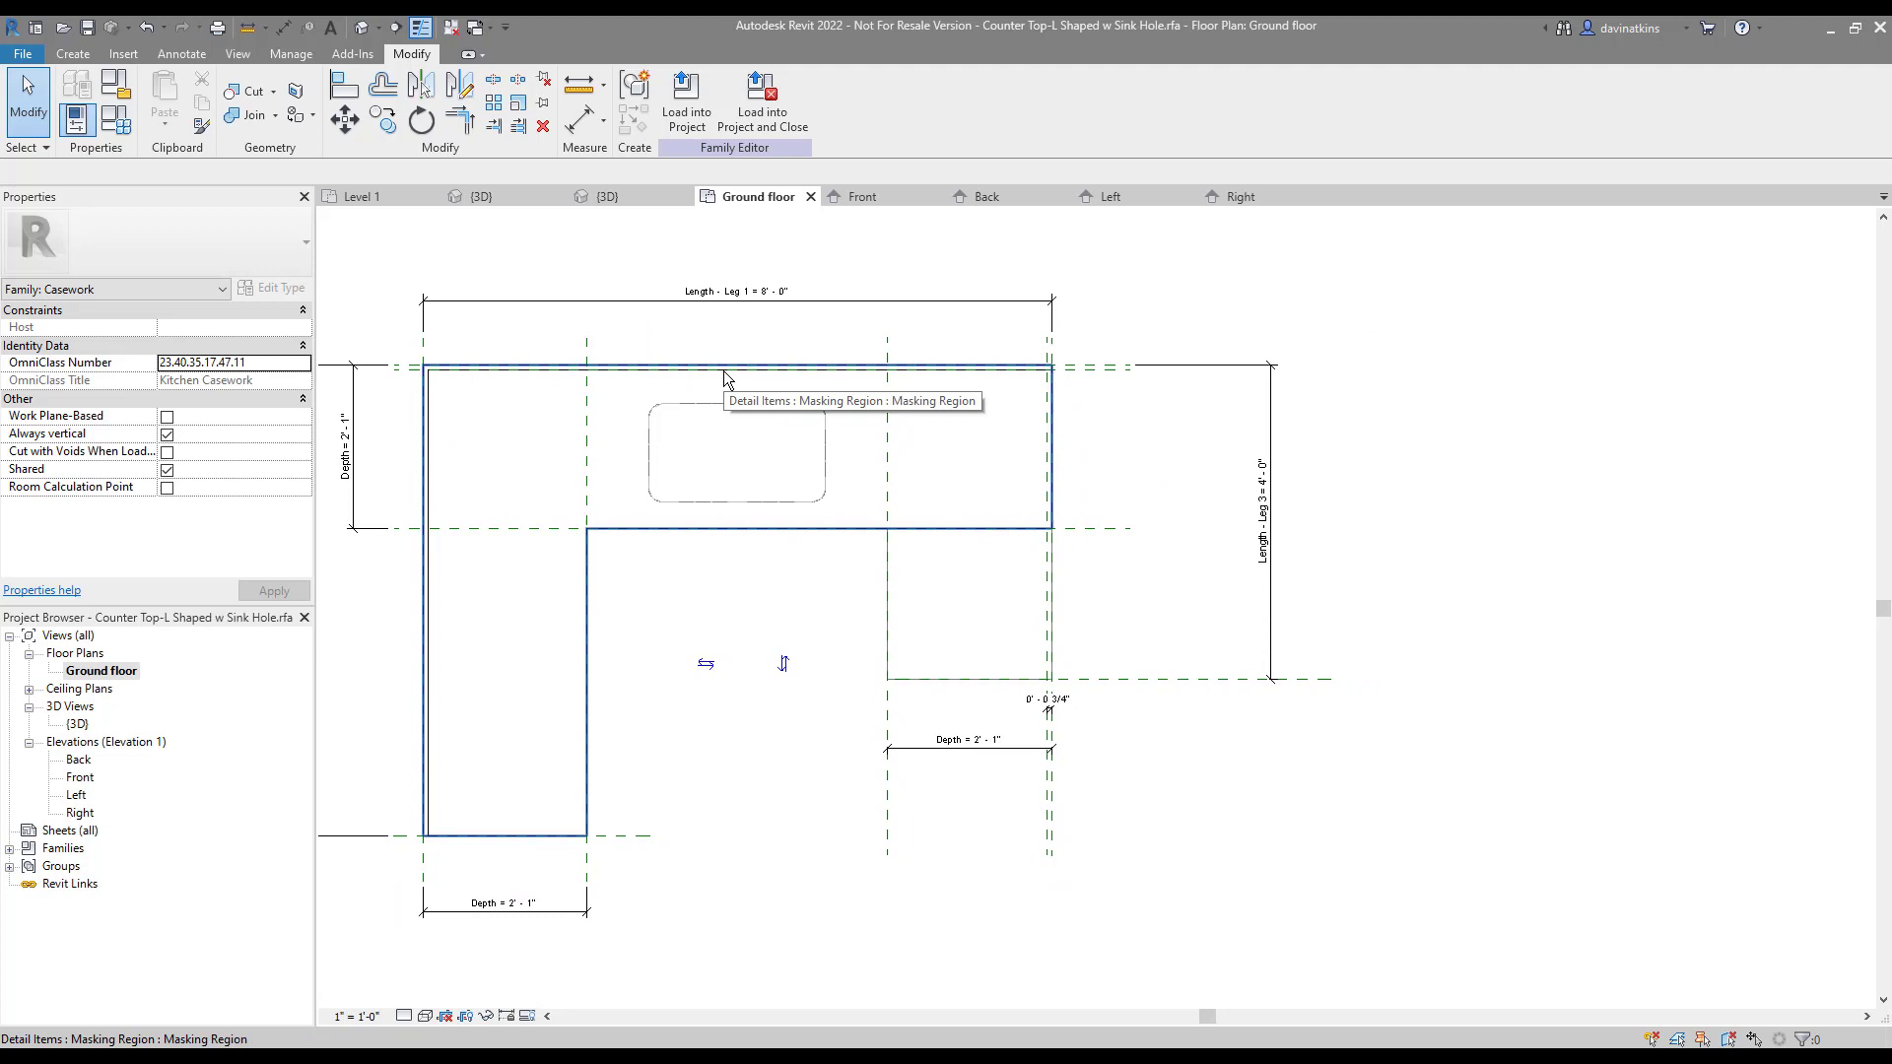
{"action": "key", "text": "Tab"}
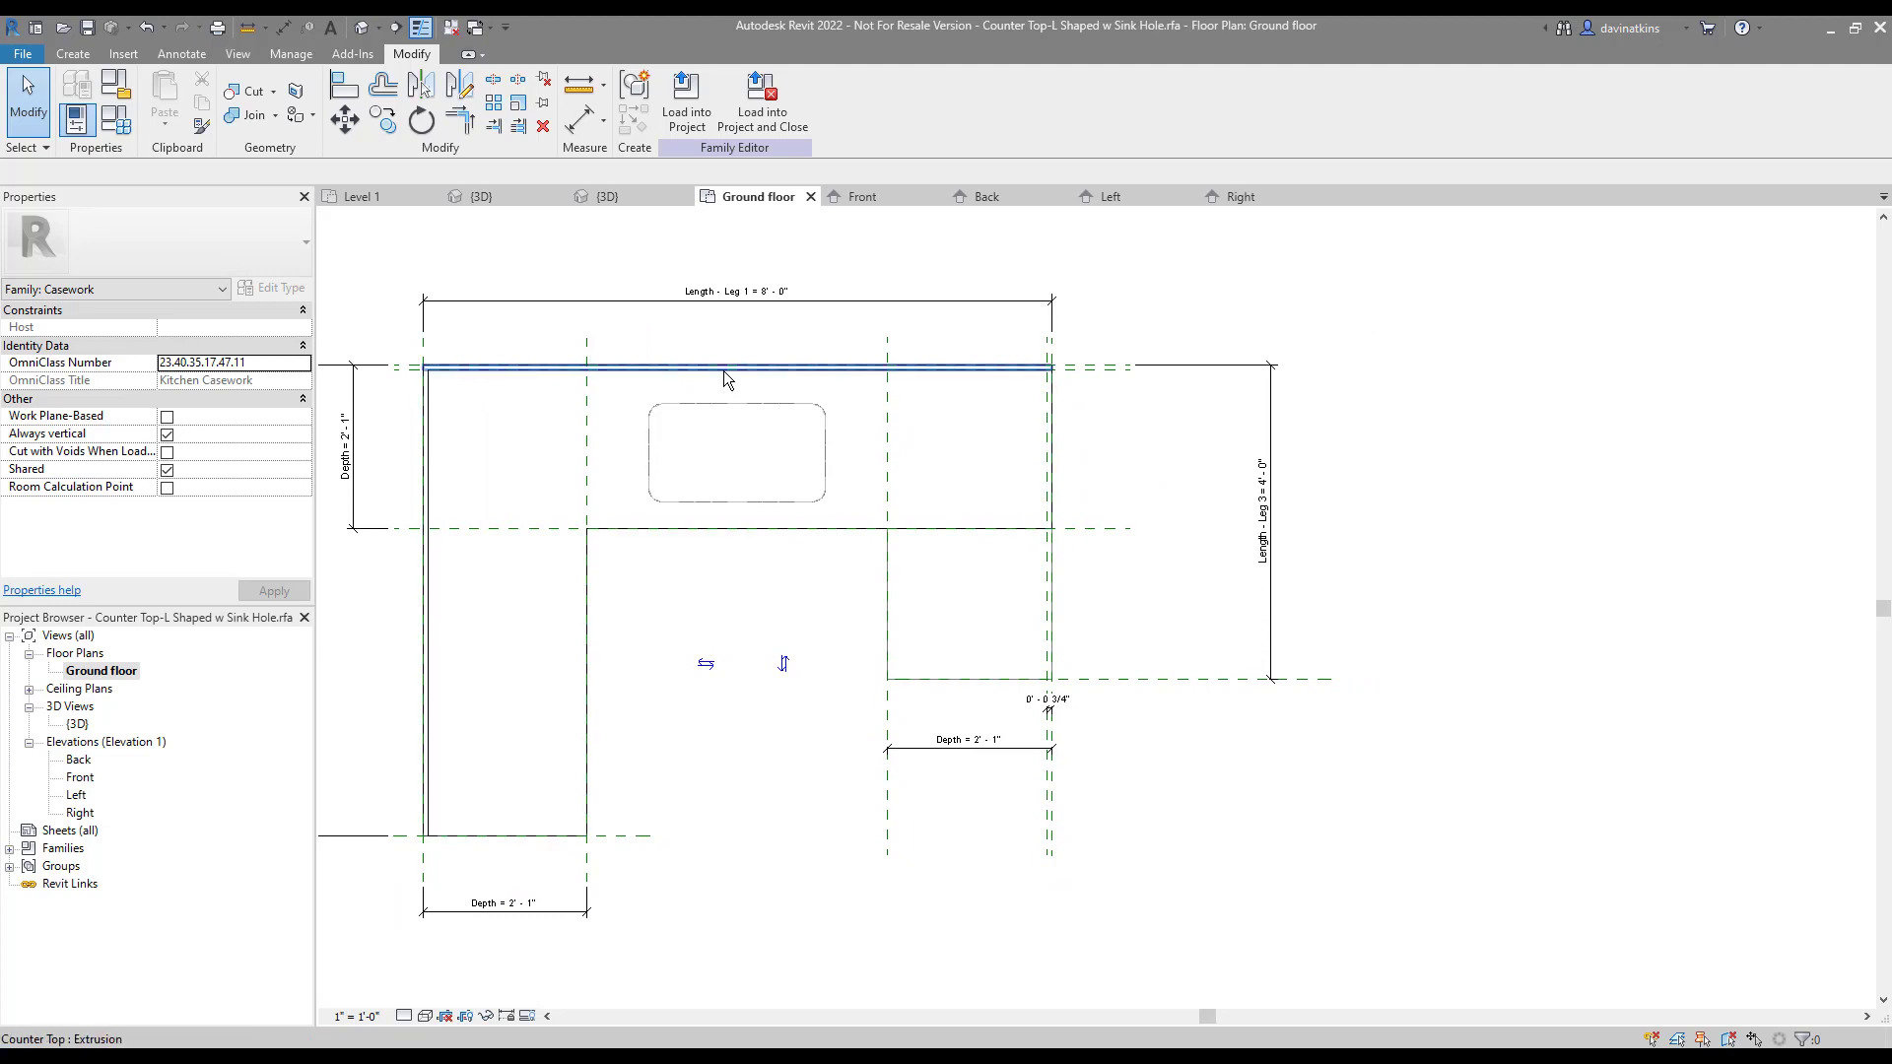
{"action": "left_click", "coordinate": [723, 371]}
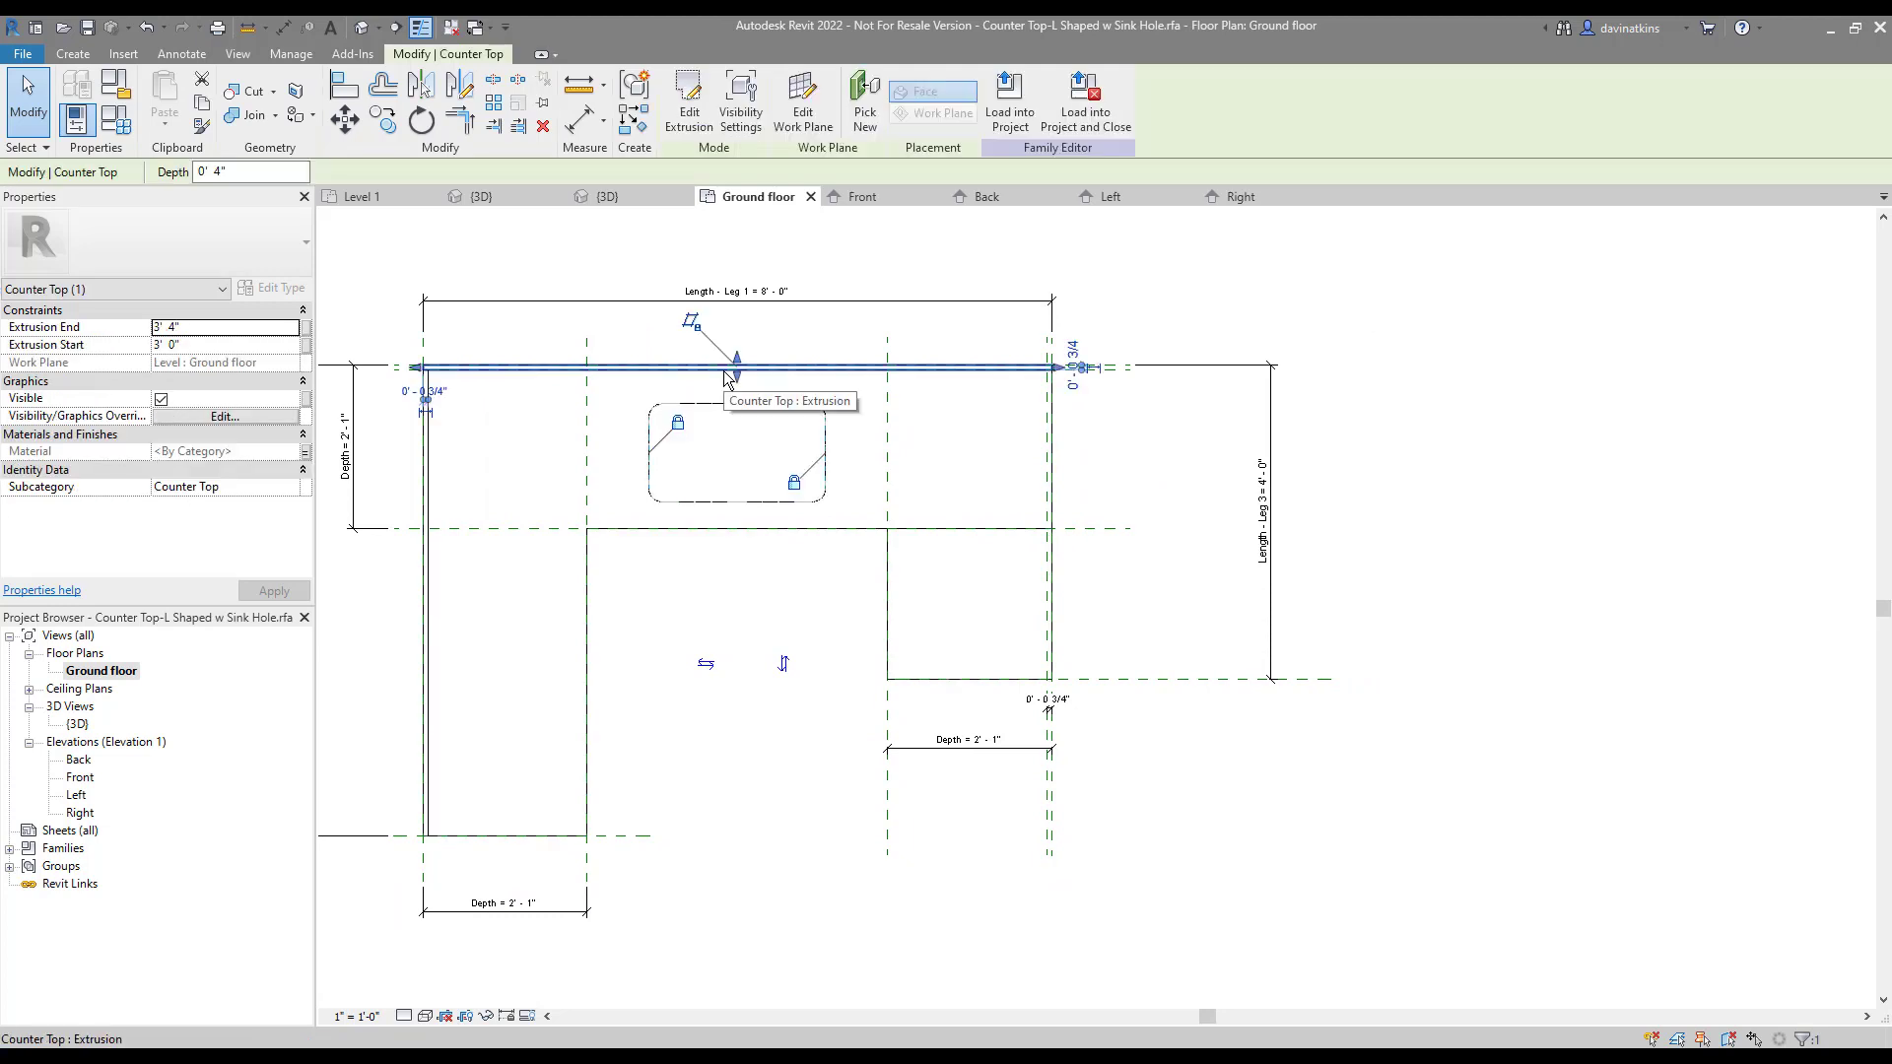
{"action": "key", "text": "Escape"}
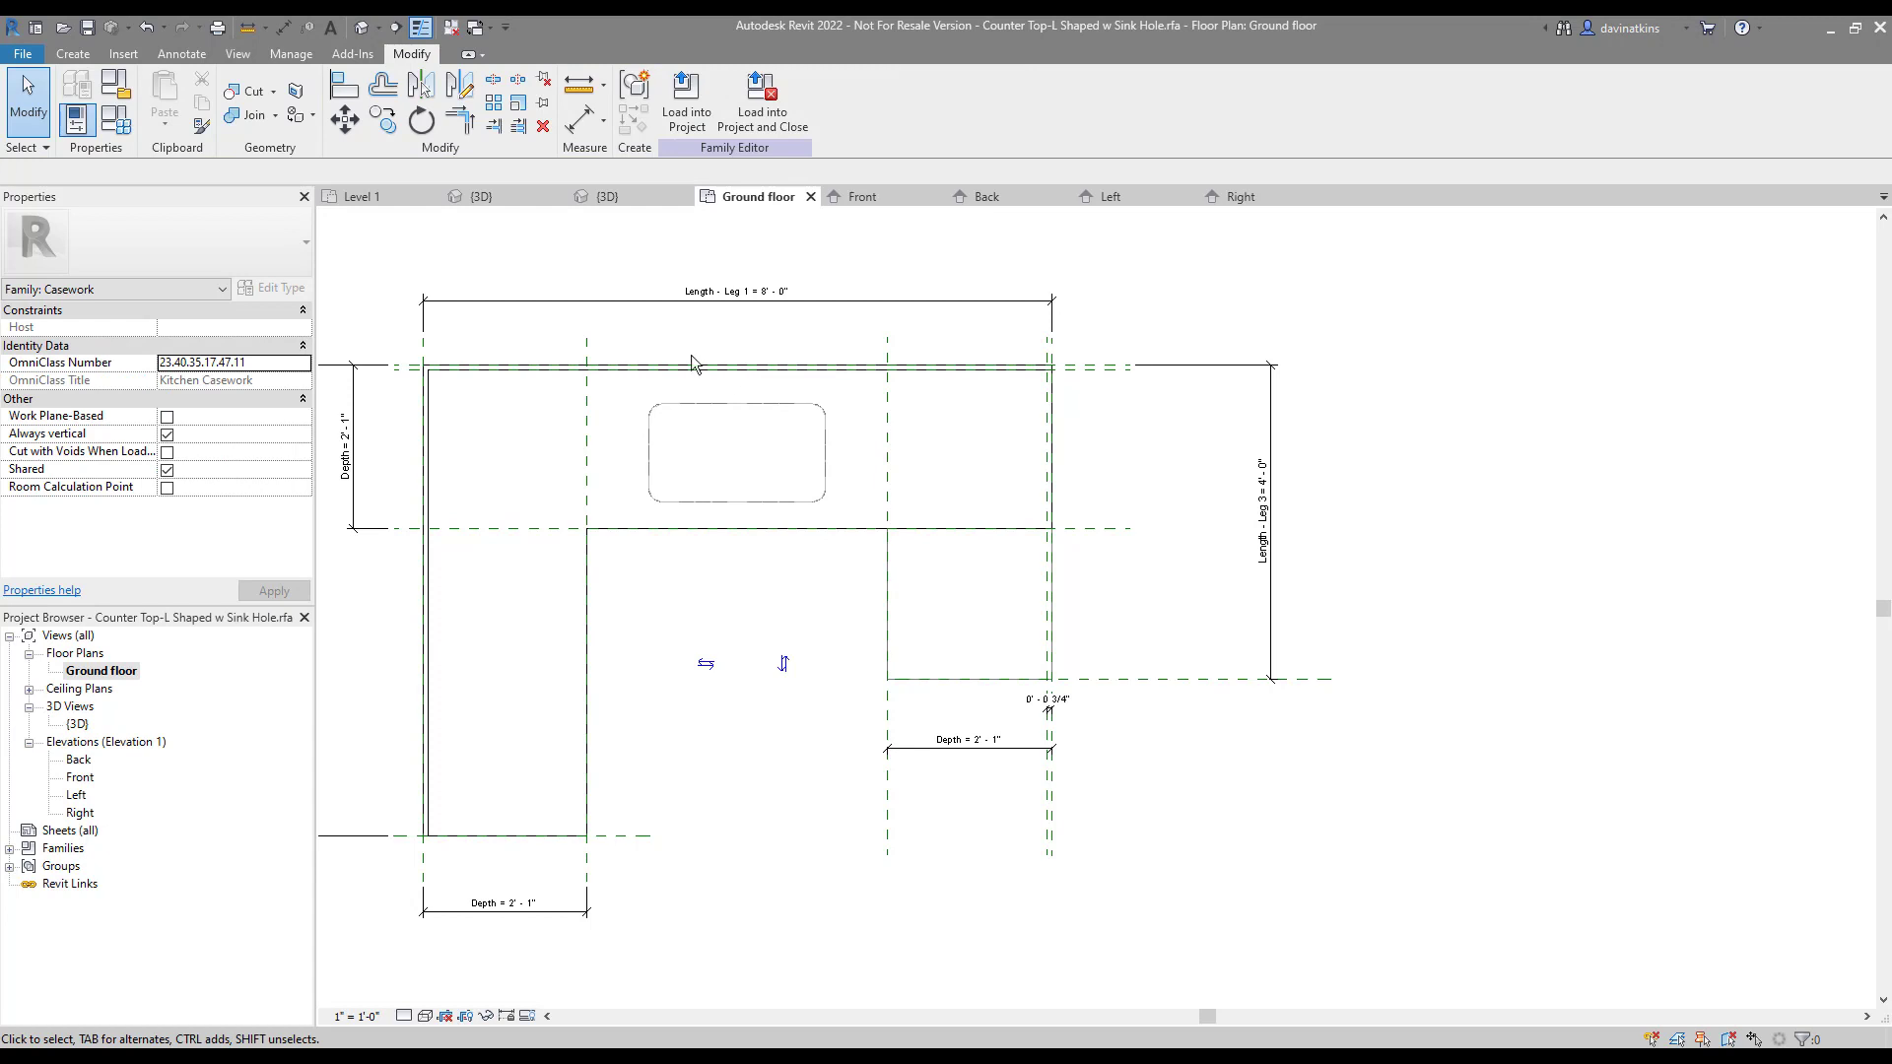
{"action": "left_click", "coordinate": [73, 54]}
{"action": "left_click", "coordinate": [158, 93]}
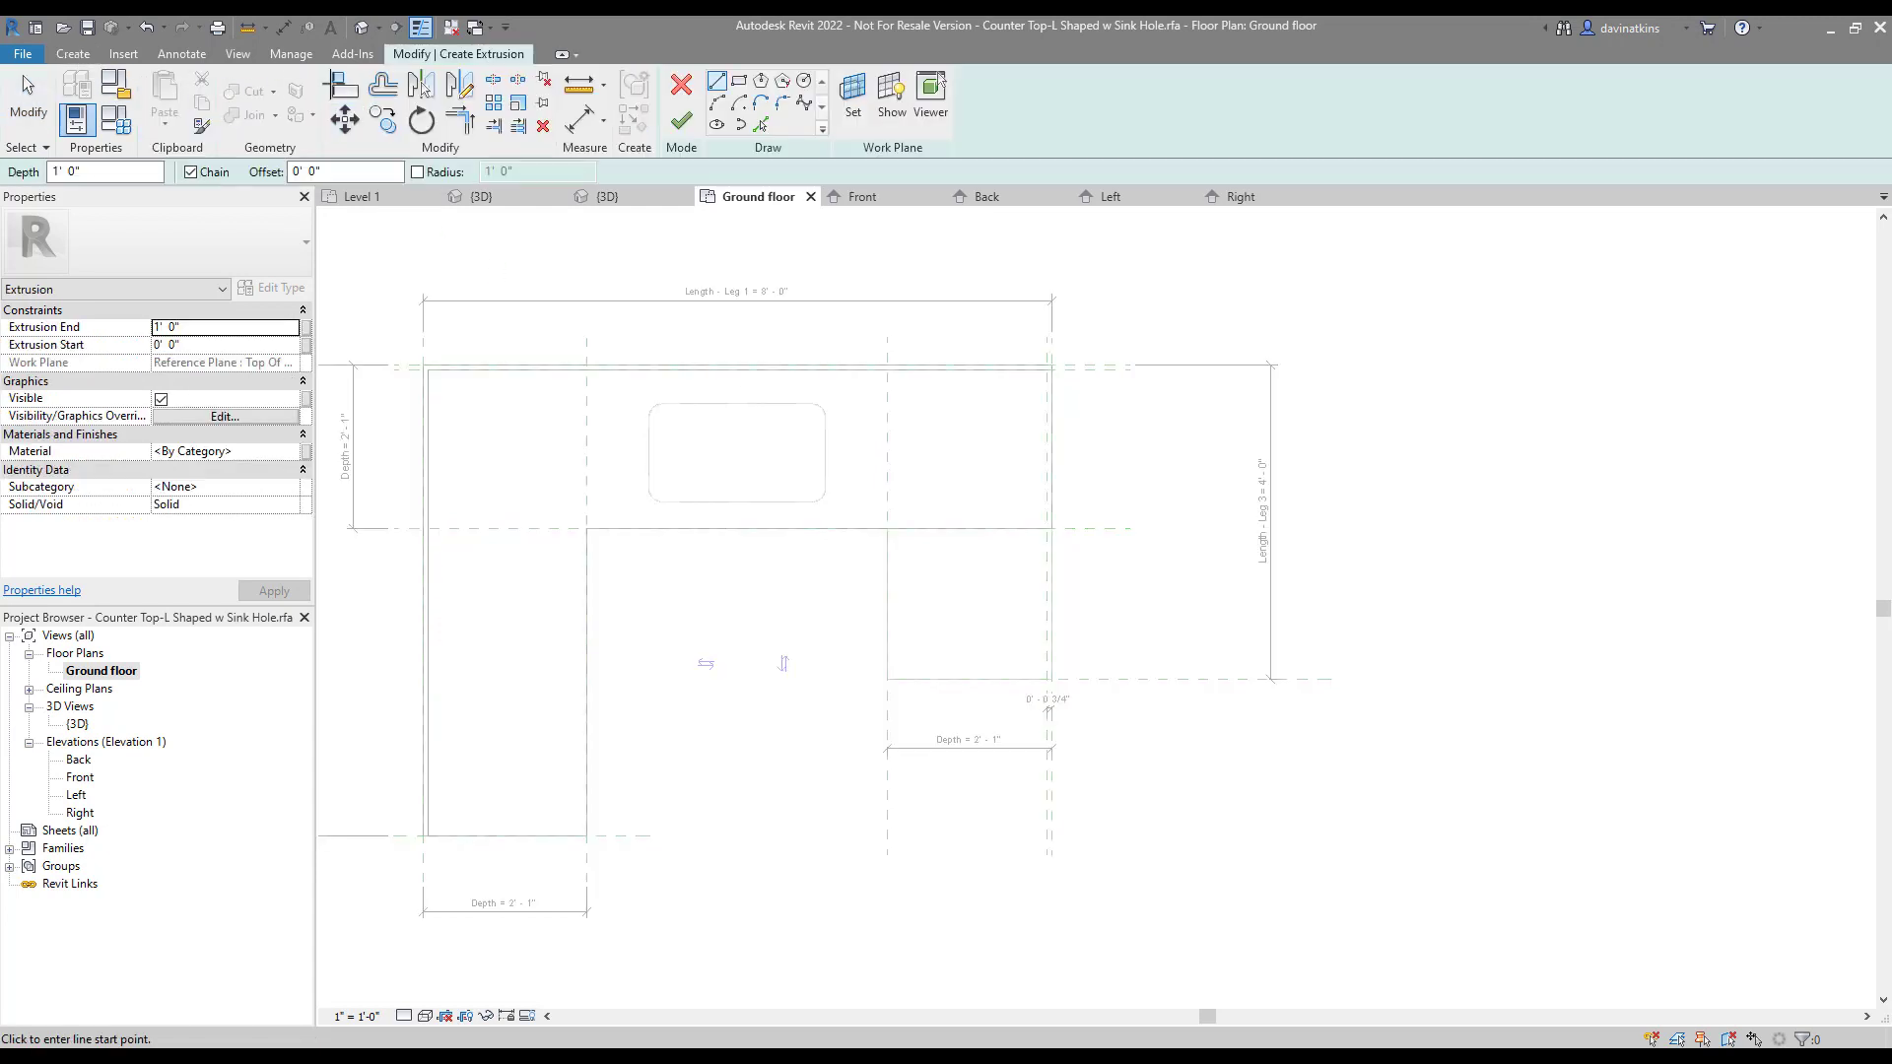
{"action": "left_click", "coordinate": [740, 83]}
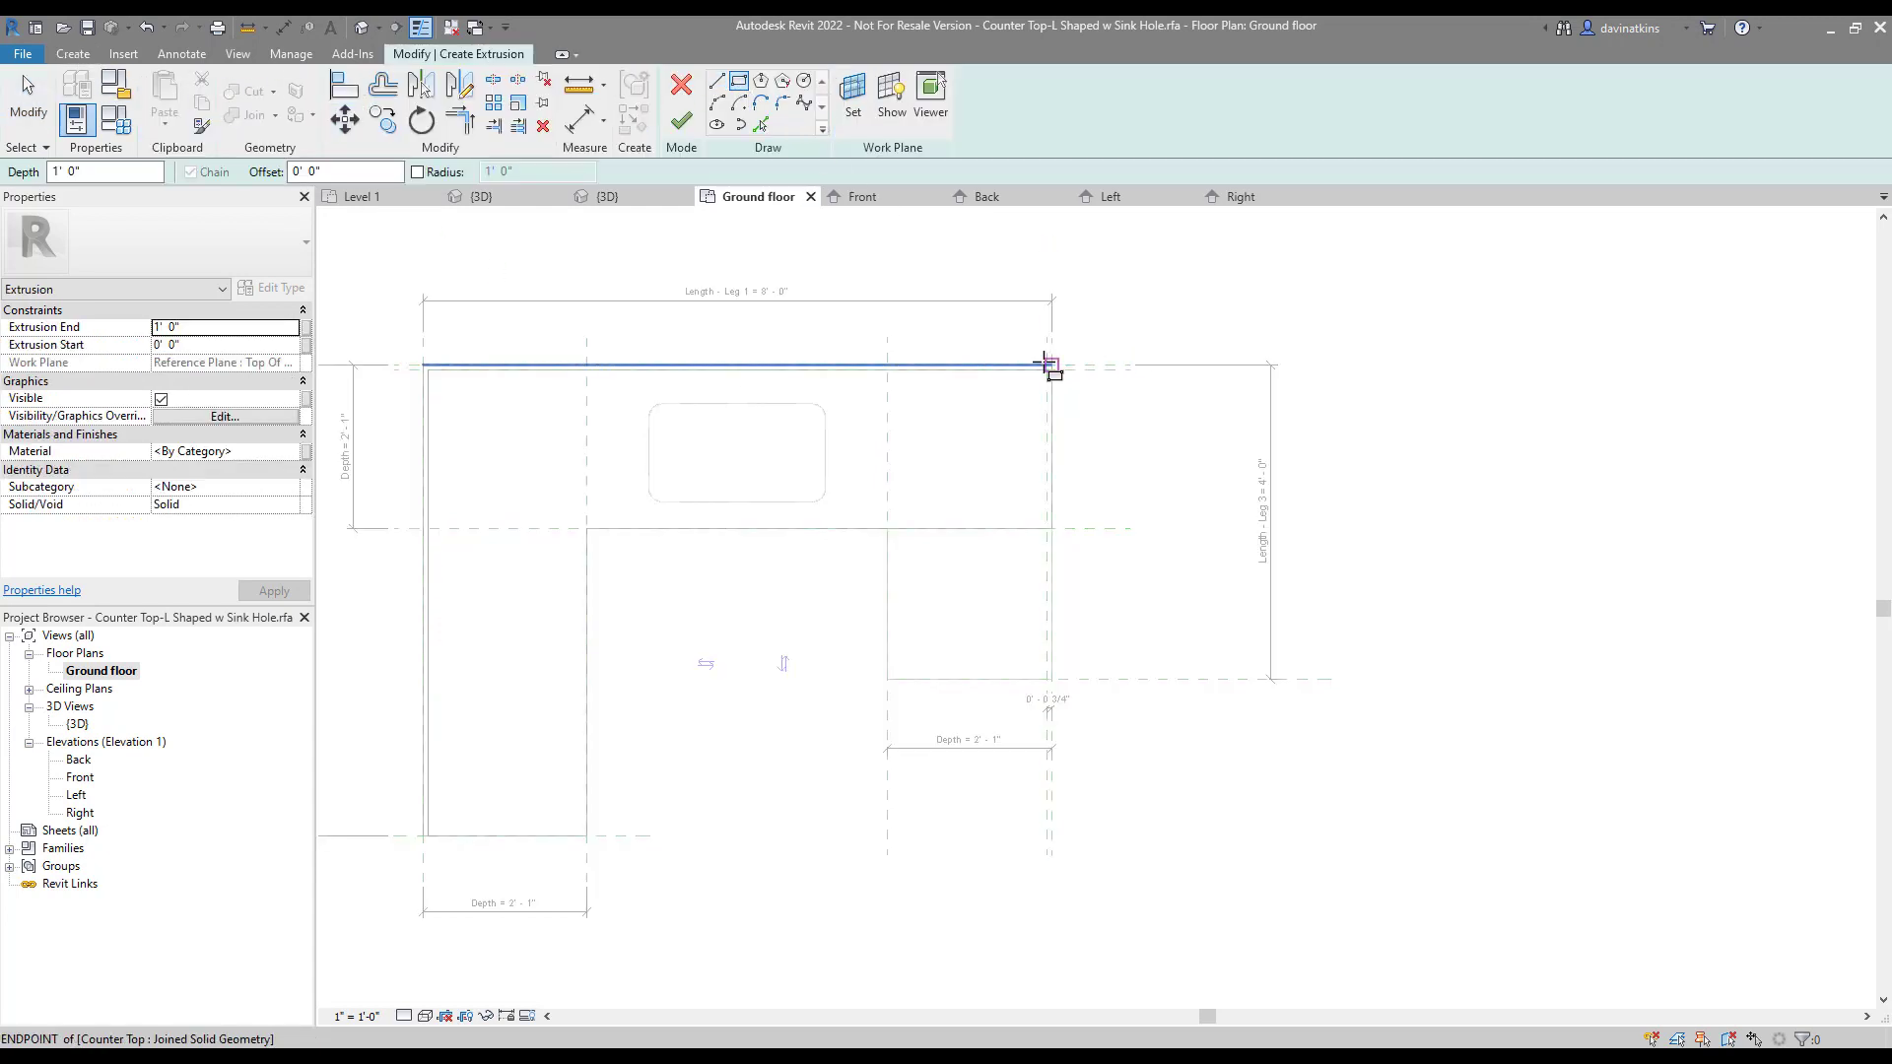
{"action": "left_click", "coordinate": [1047, 365]}
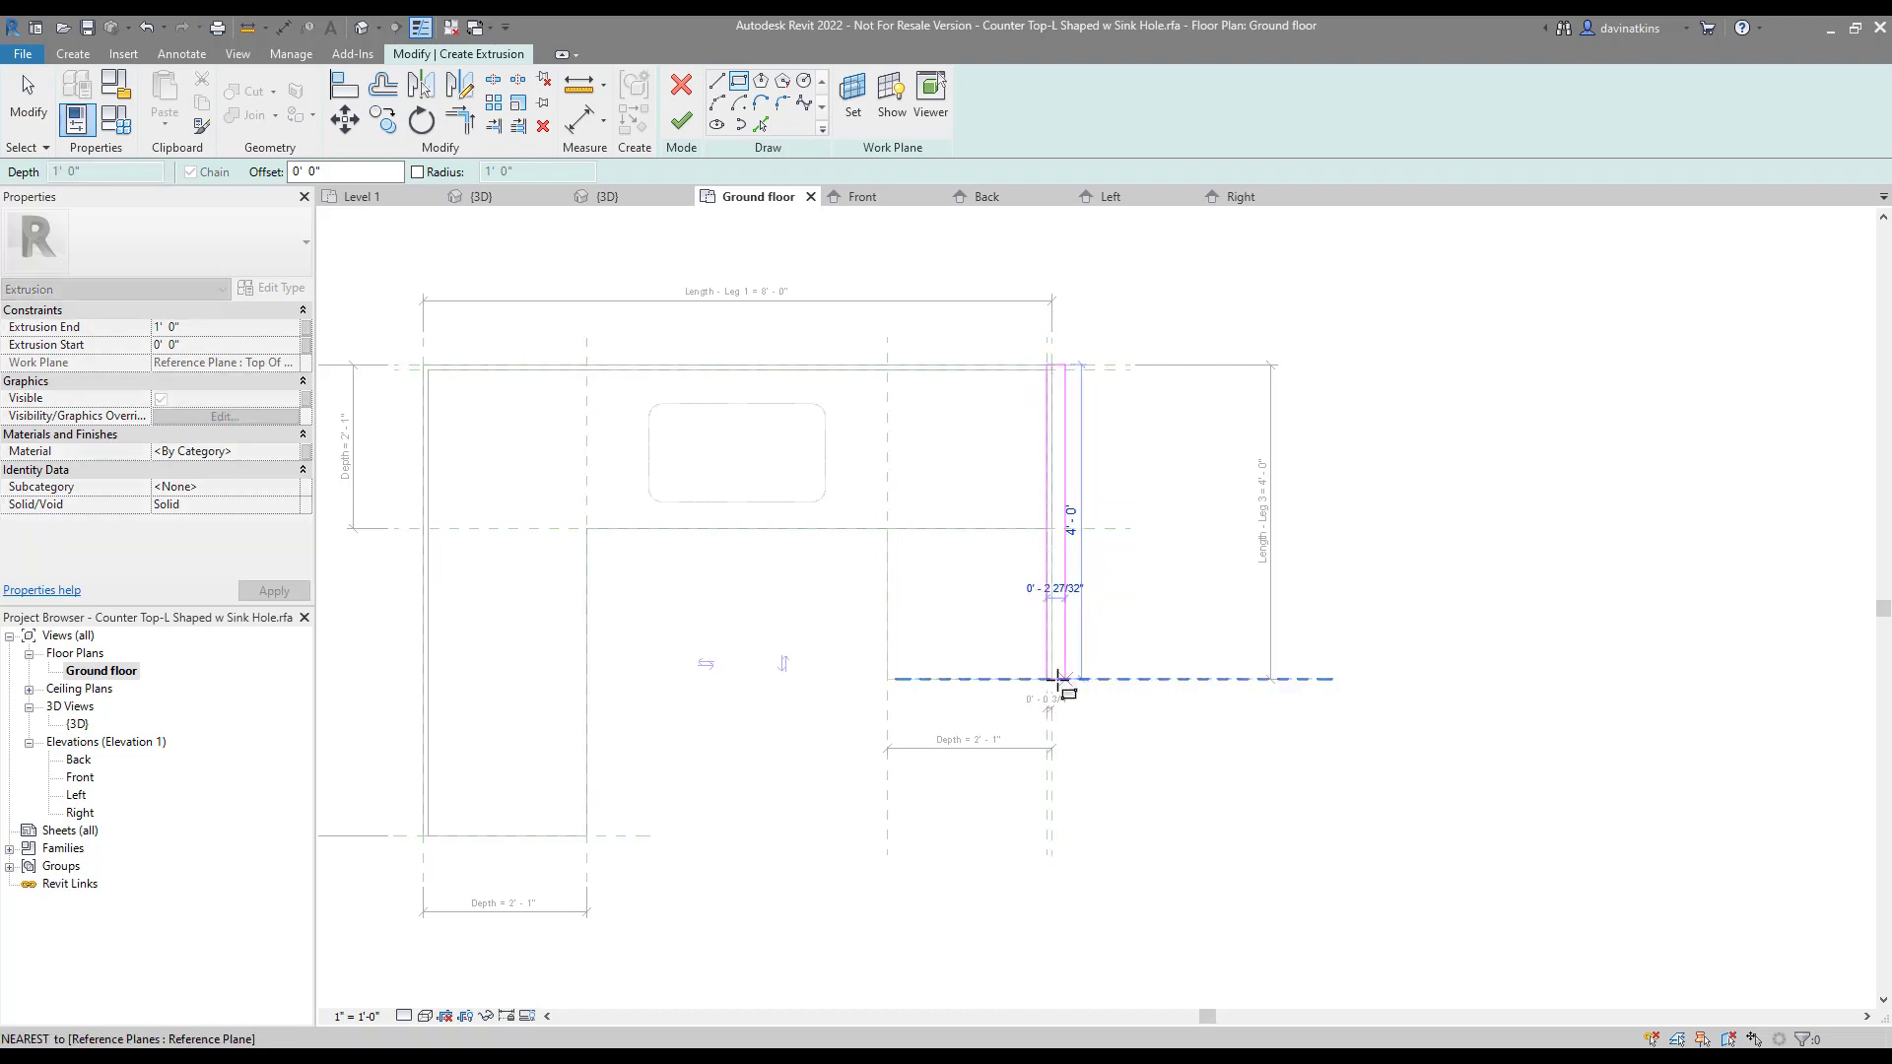
{"action": "left_click", "coordinate": [1053, 678]}
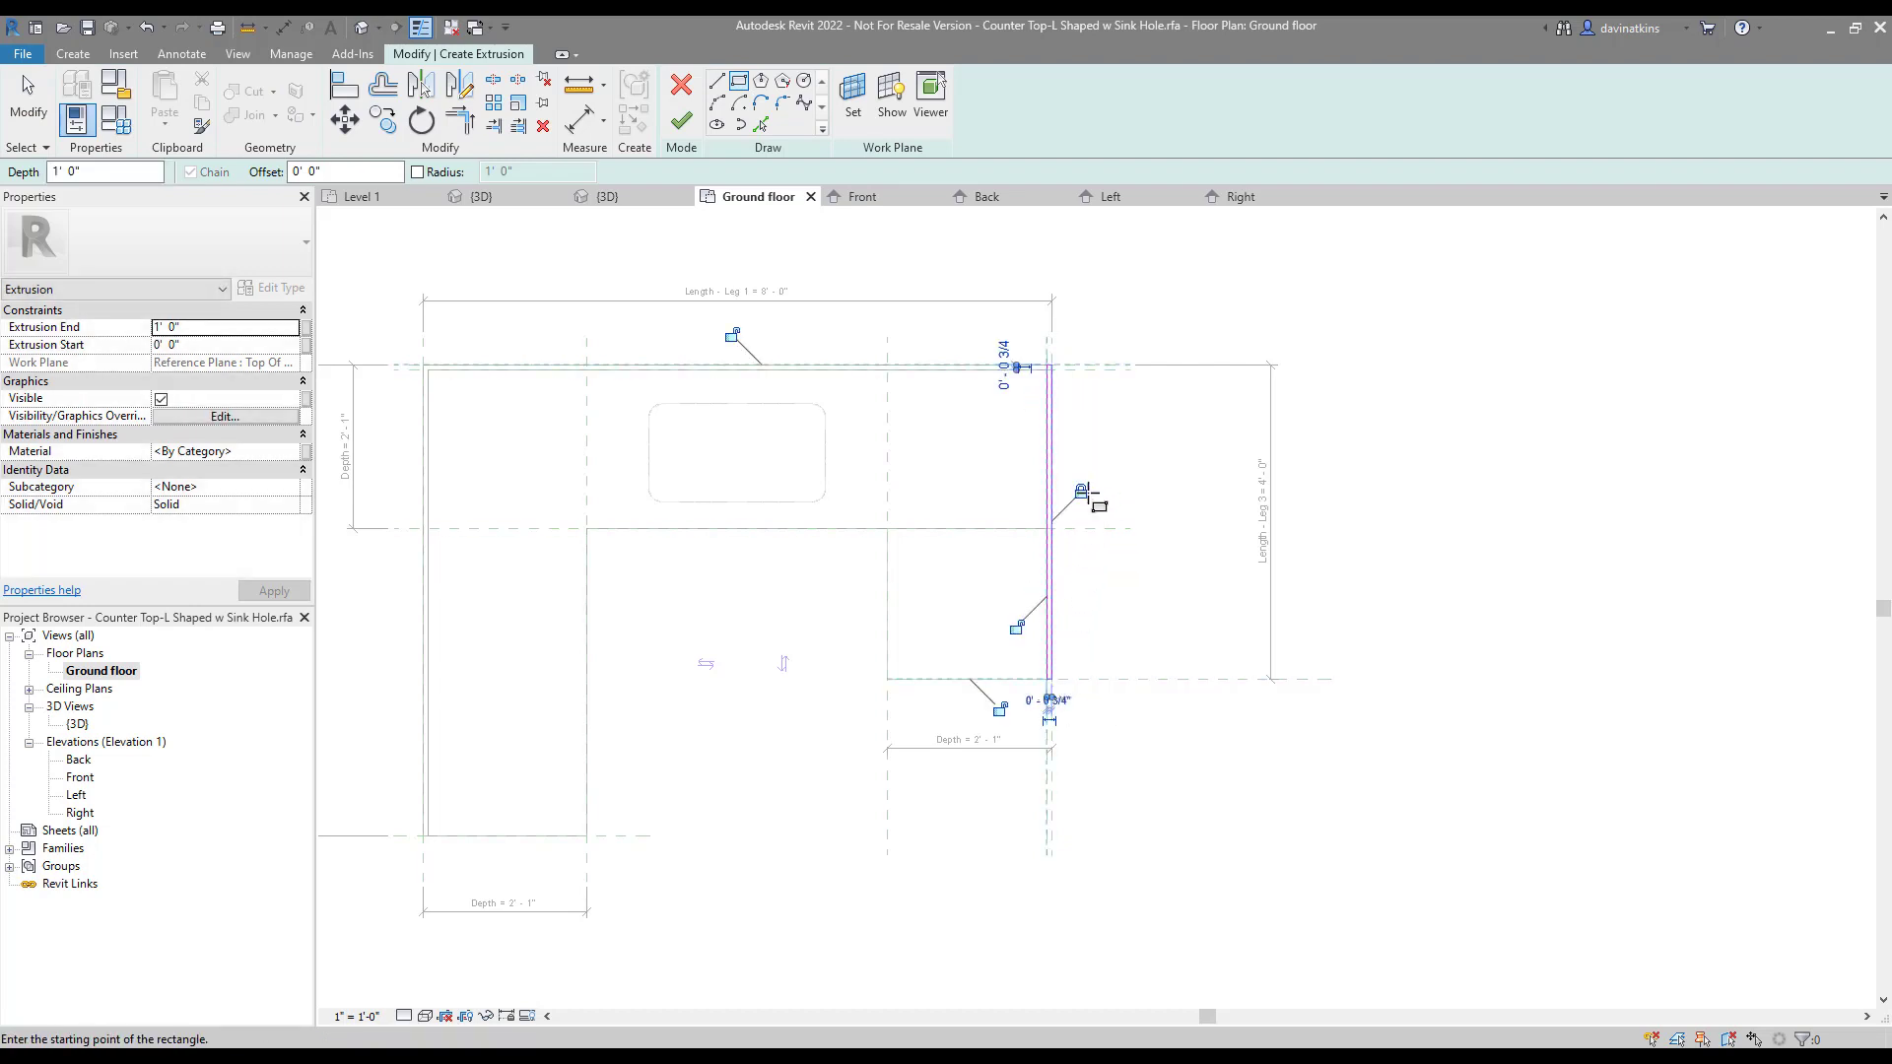
Lock the backsplash rectangle's edges to their reference planes and finish the extrusion
{"action": "left_click", "coordinate": [1016, 626]}
{"action": "left_click", "coordinate": [999, 709]}
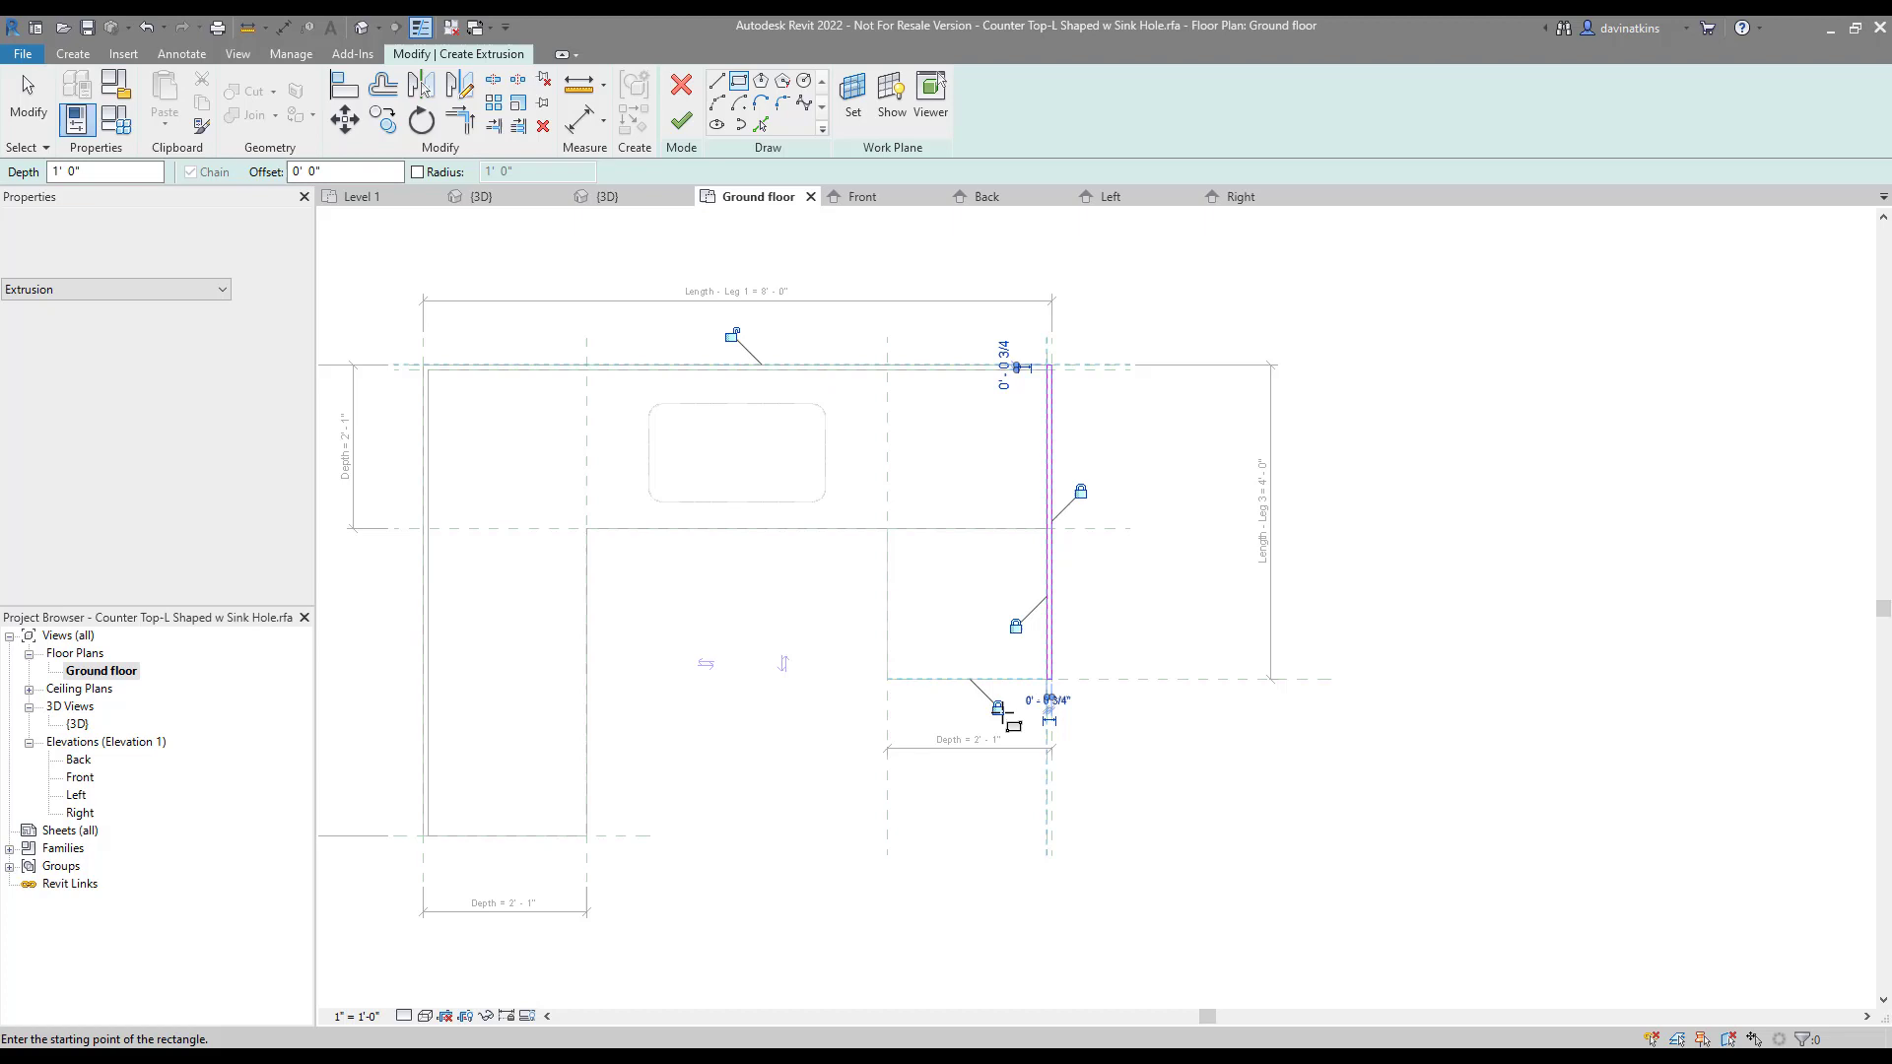
{"action": "left_click", "coordinate": [731, 335]}
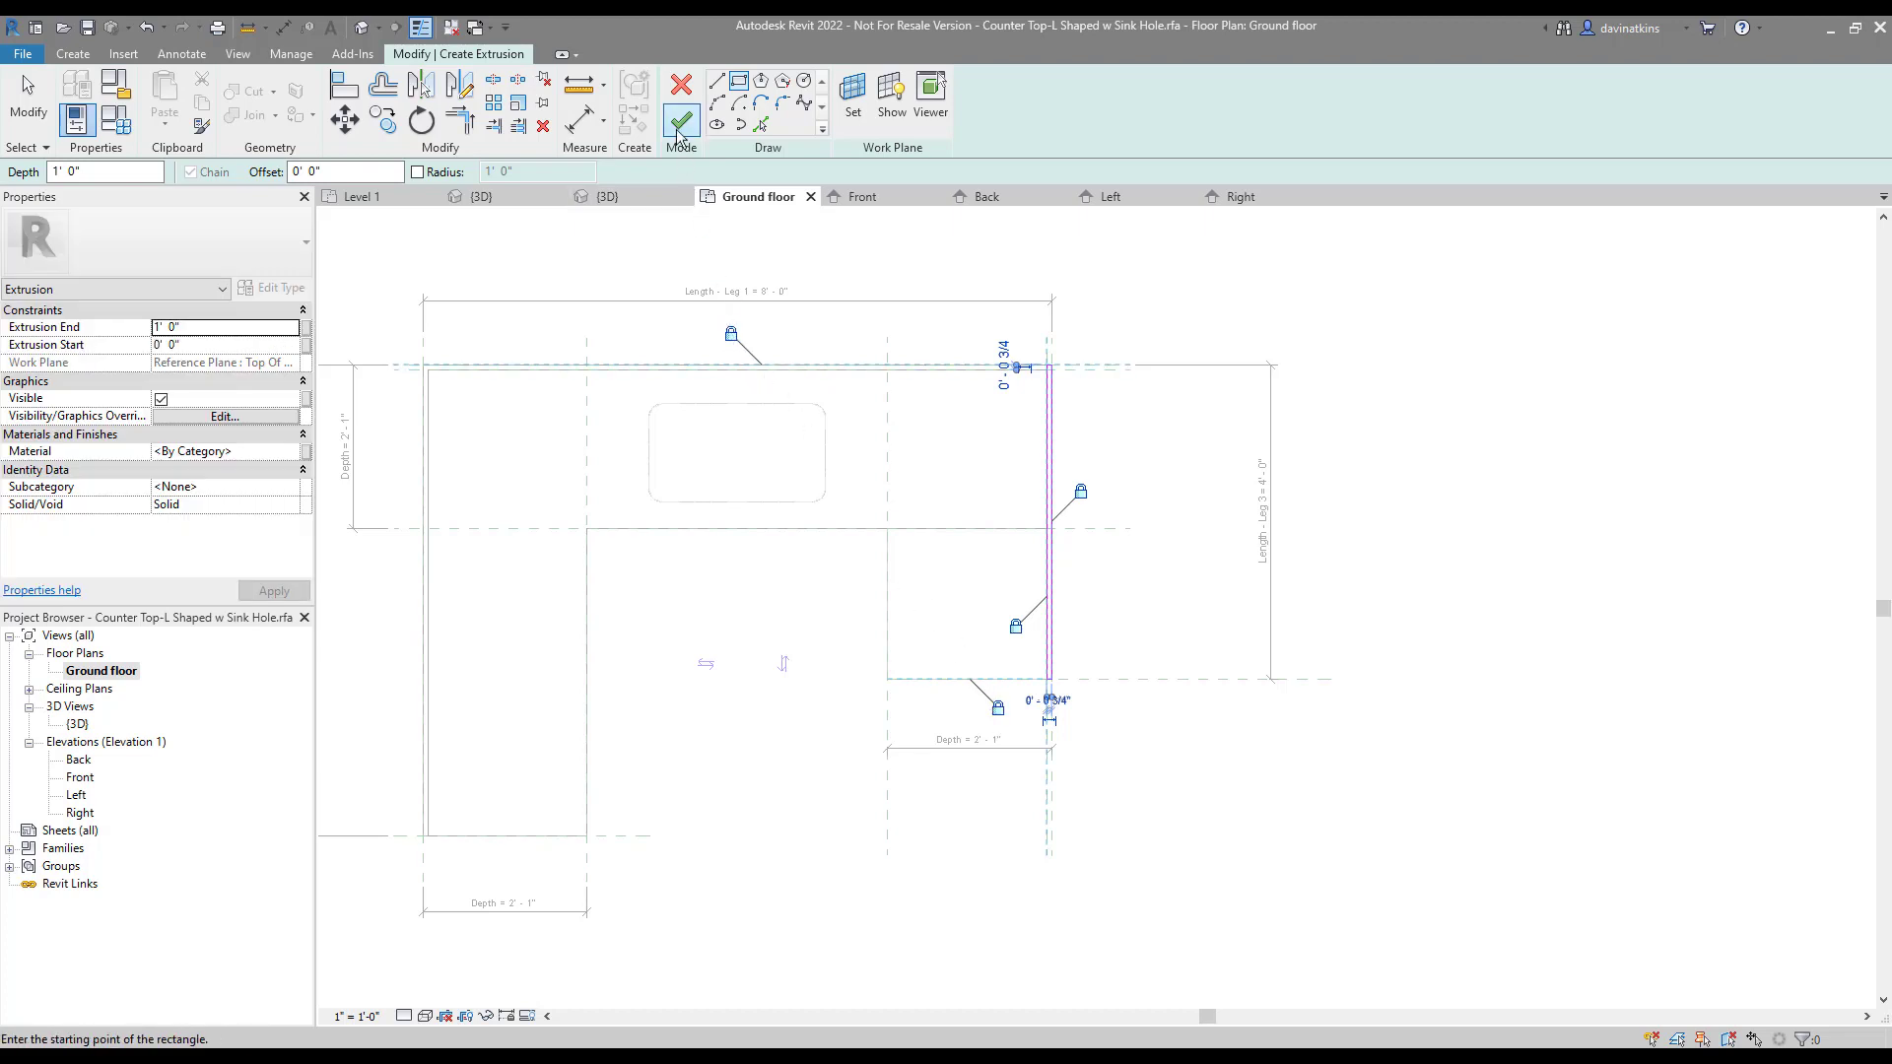
{"action": "left_click", "coordinate": [680, 122]}
{"action": "left_click", "coordinate": [1196, 300]}
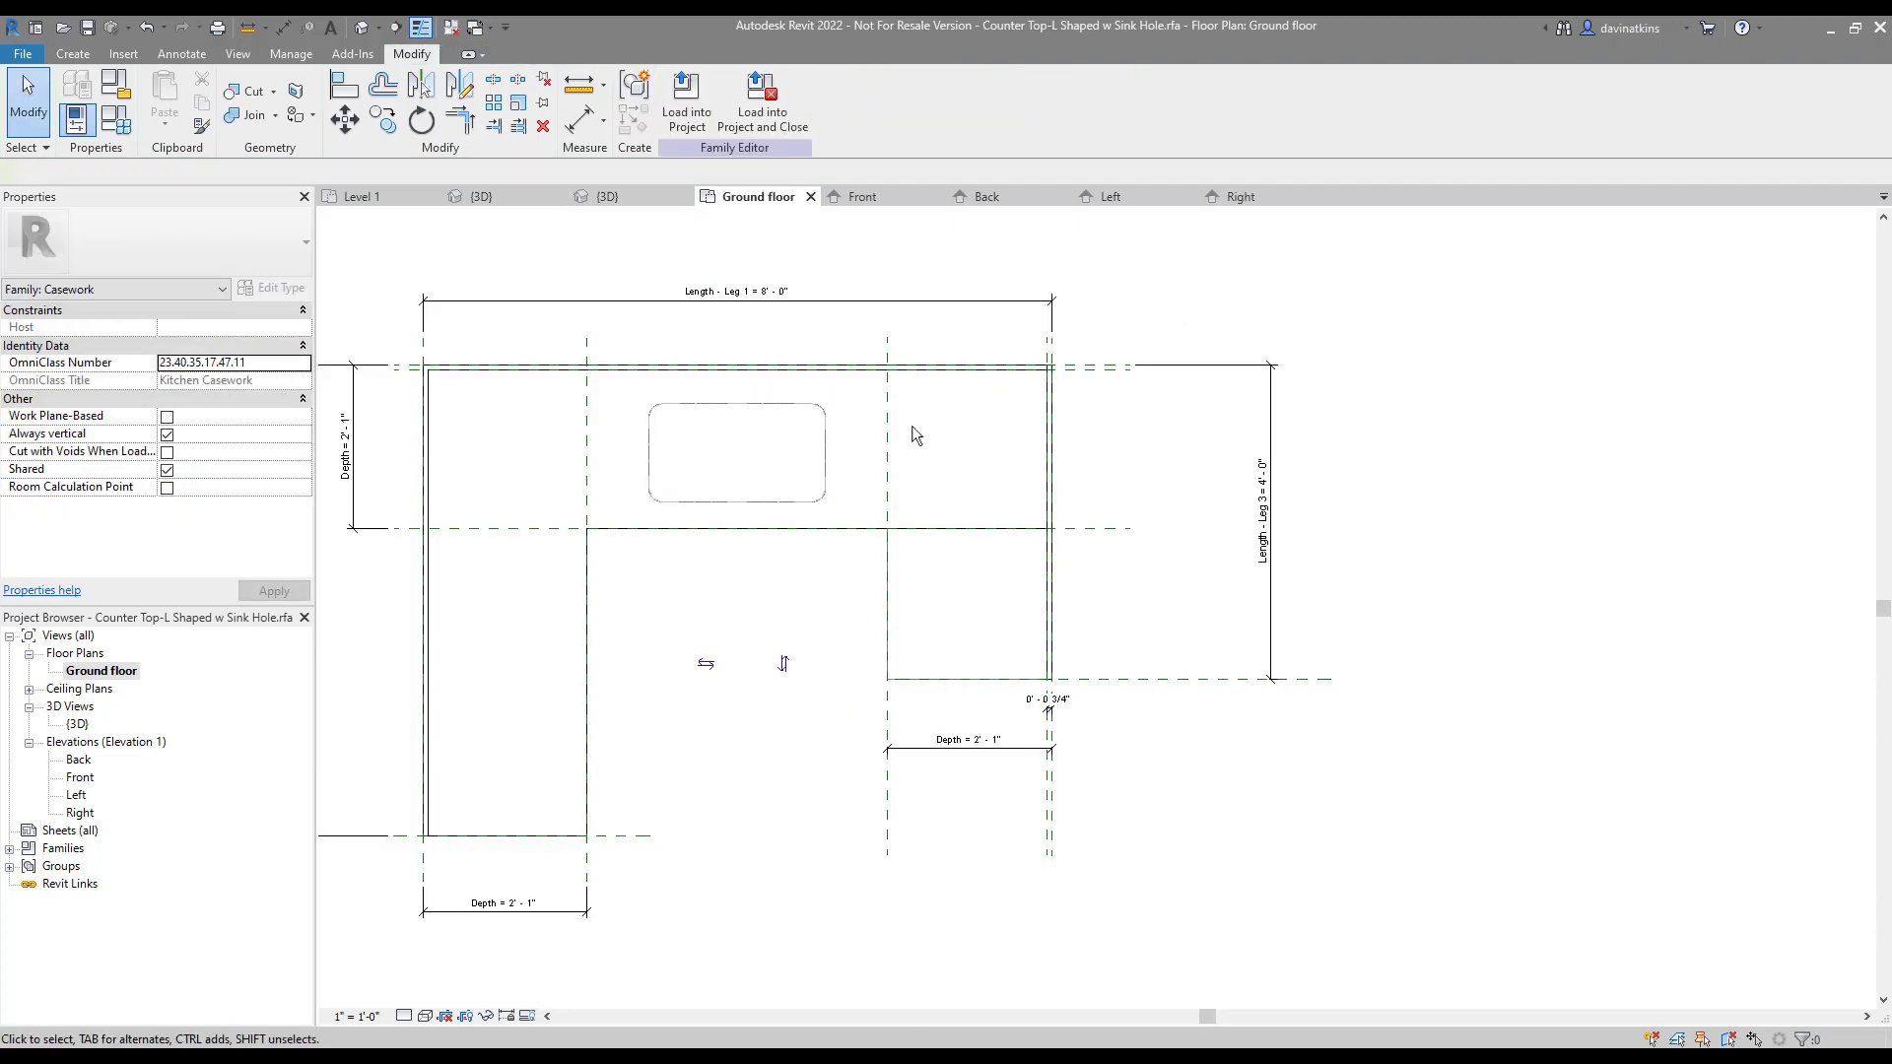
In the Left elevation, raise the new backsplash extrusion's bottom to the countertop surface reference plane, giving a 1 1/2" extrusion start
{"action": "left_click", "coordinate": [112, 782]}
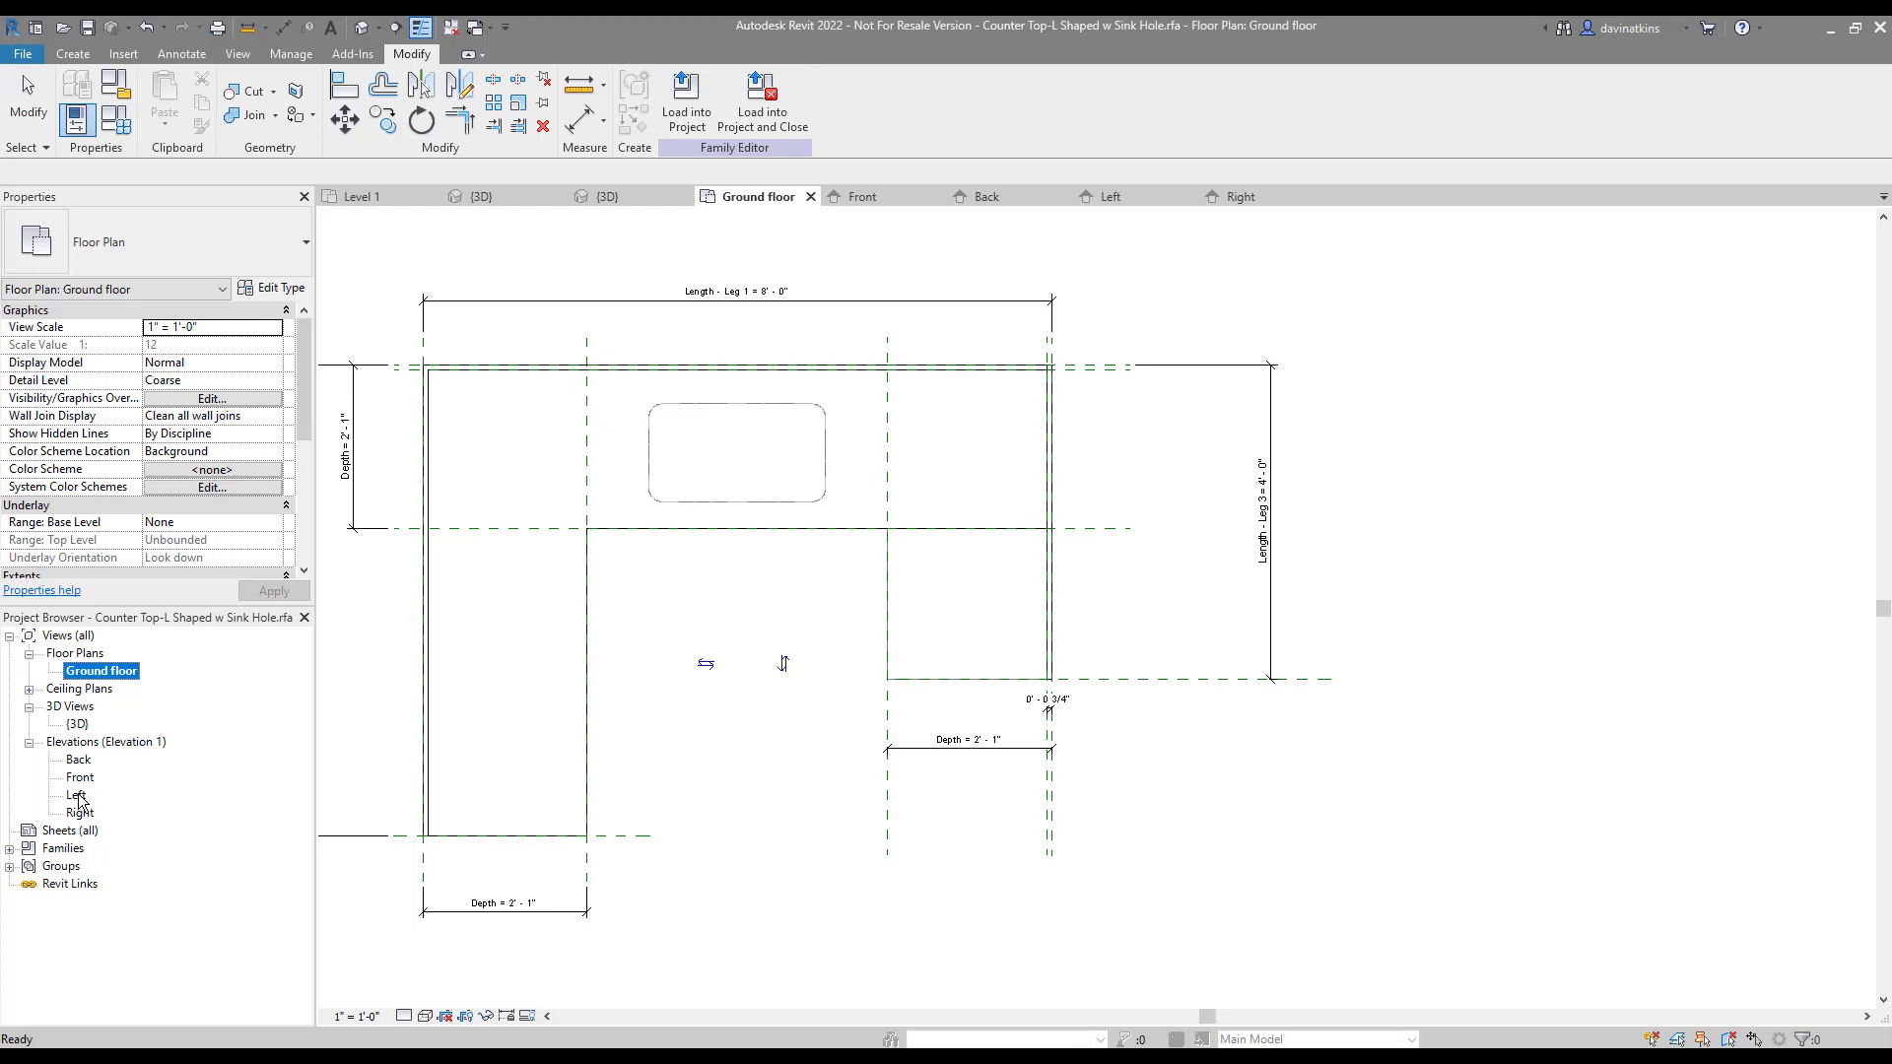
{"action": "double_click", "coordinate": [77, 796]}
{"action": "scroll", "coordinate": [966, 416], "scroll_direction": "up", "scroll_amount": 4}
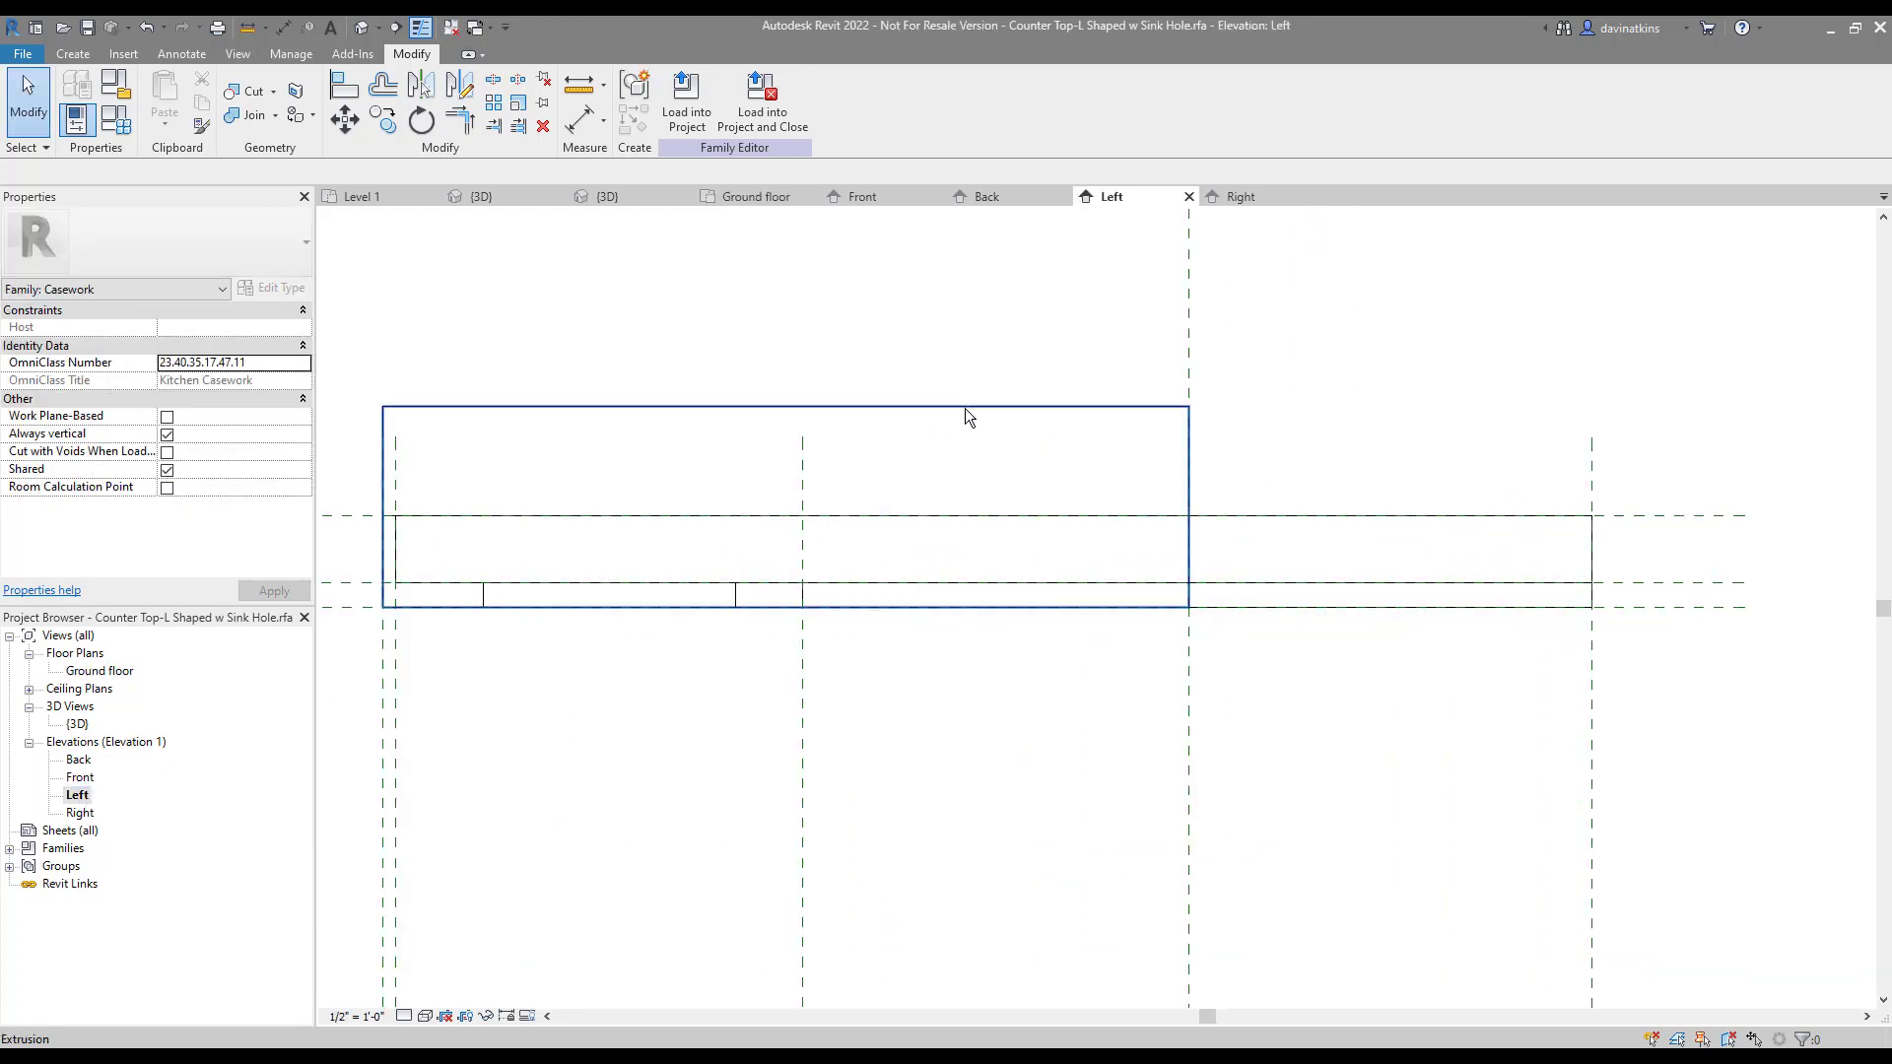
{"action": "left_click", "coordinate": [966, 408]}
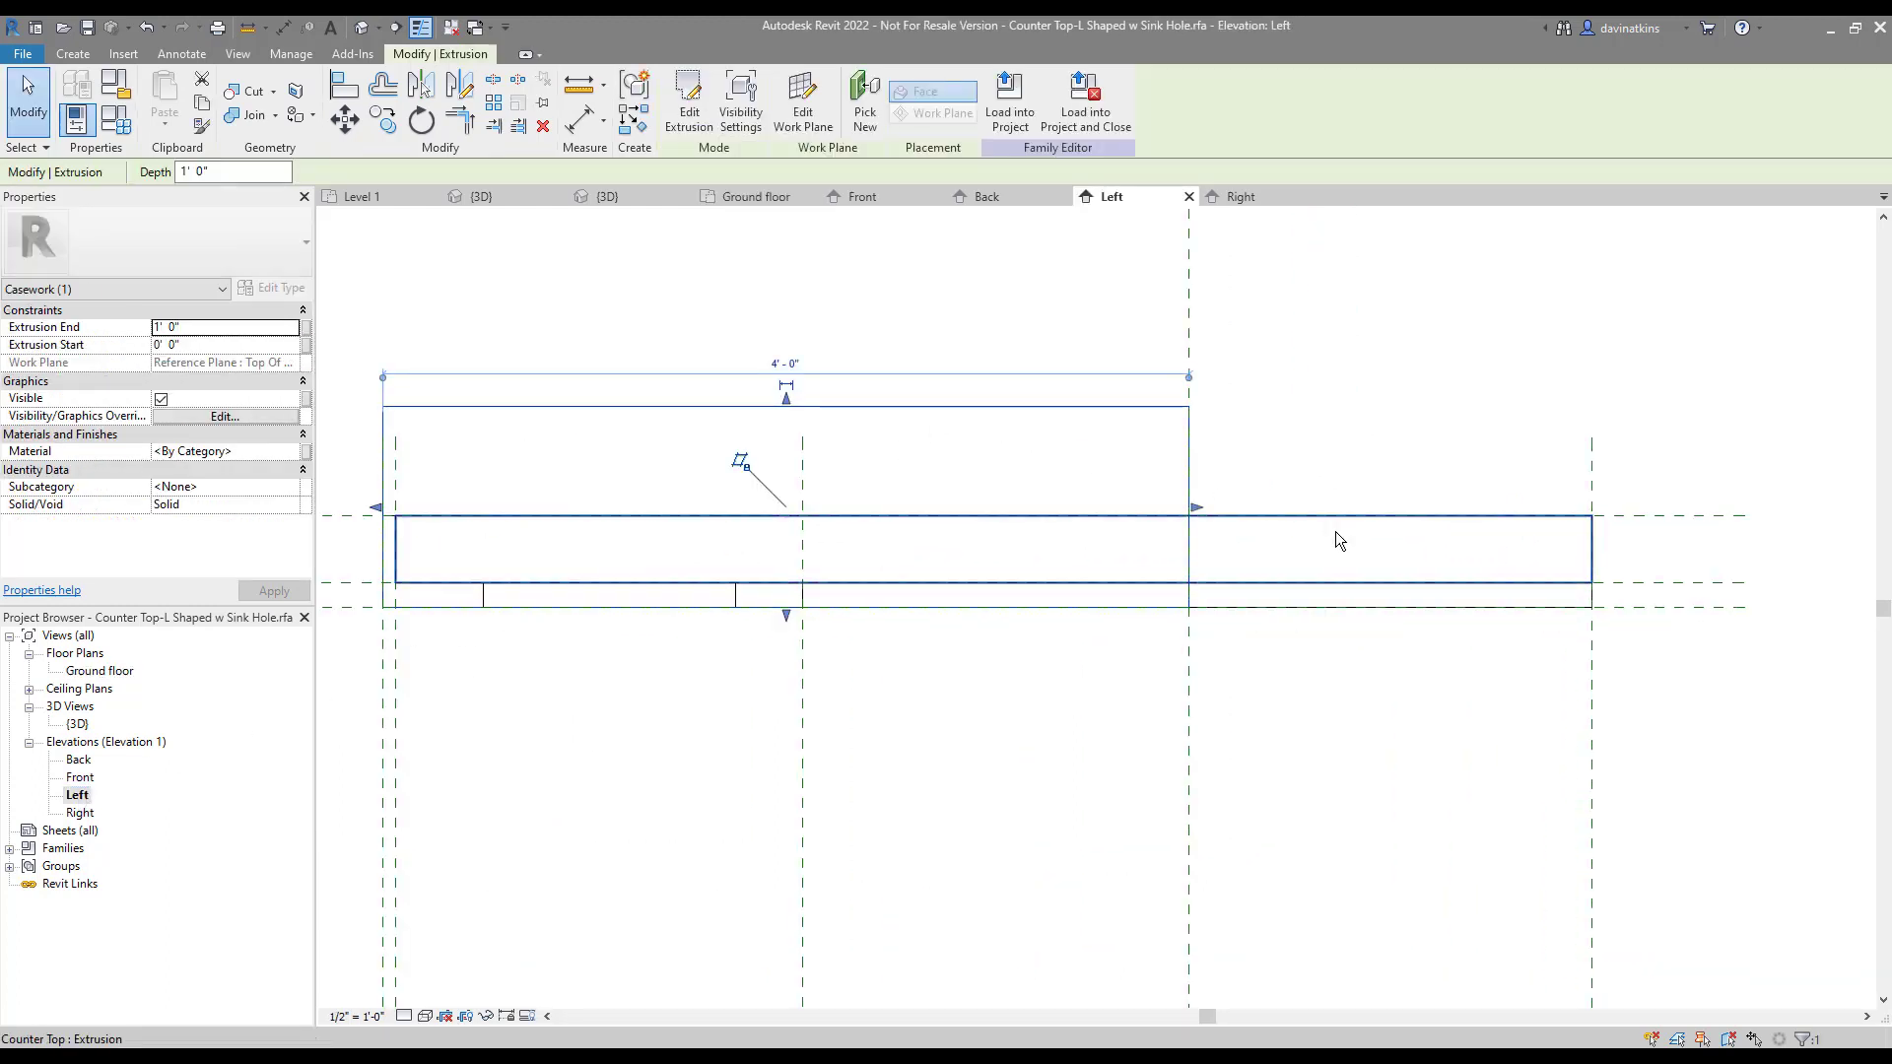
{"action": "left_click_drag", "start_coordinate": [785, 614], "coordinate": [789, 592]}
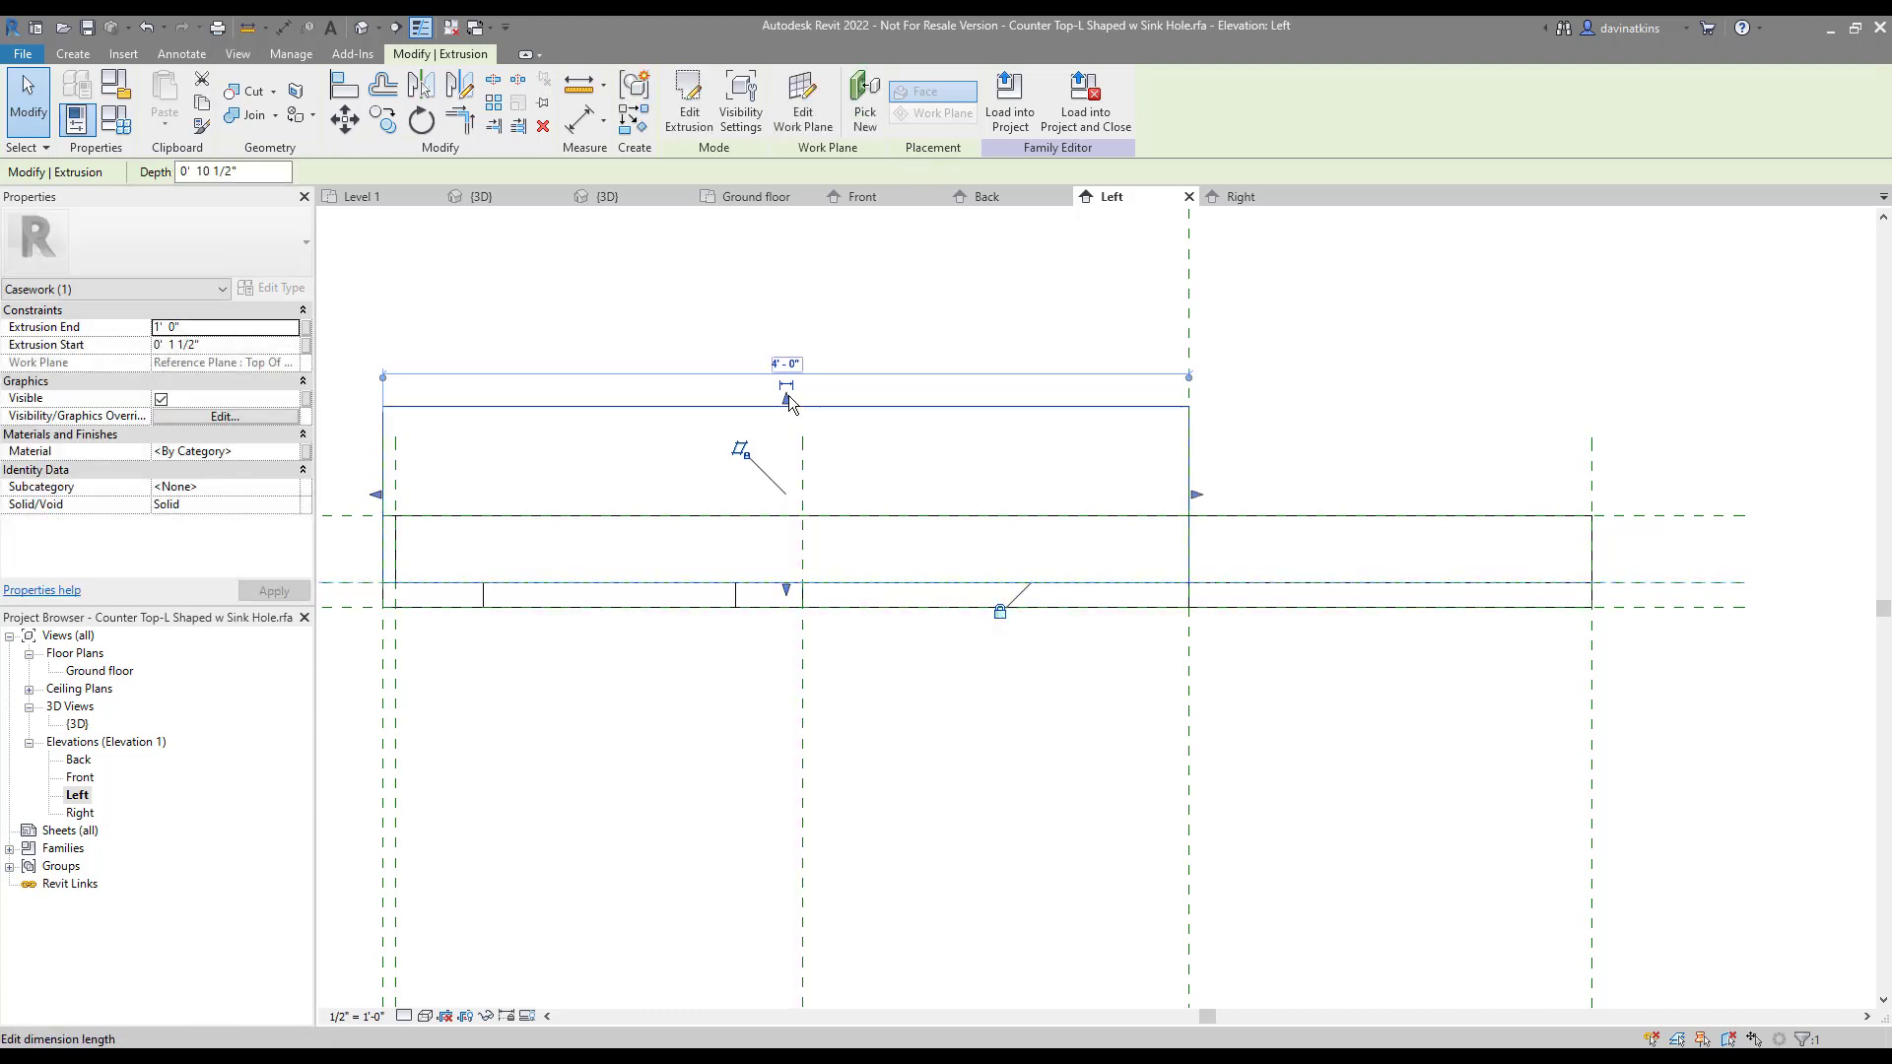
Lower the new backsplash extrusion's top to the upper horizontal reference plane, giving a 5 1/2" extrusion end
{"action": "left_click_drag", "start_coordinate": [789, 402], "coordinate": [707, 512]}
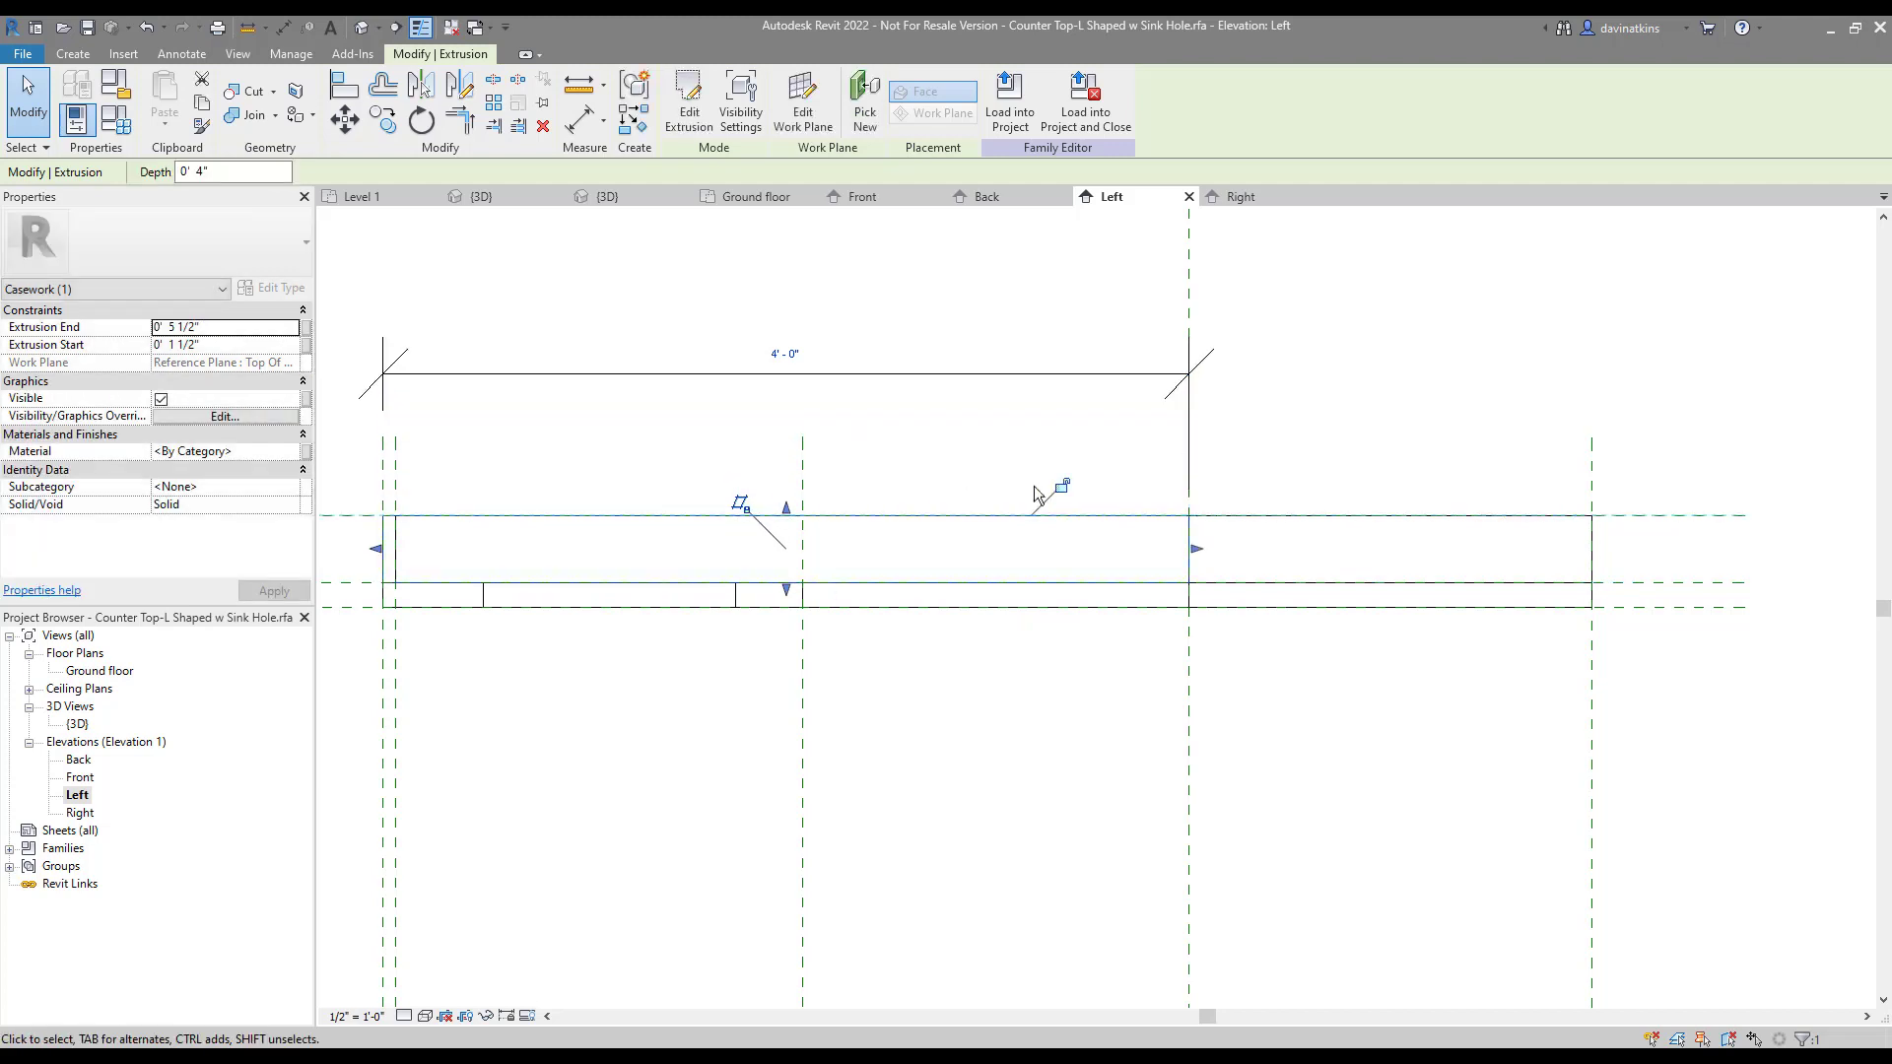
{"action": "left_click", "coordinate": [1084, 453]}
{"action": "scroll", "coordinate": [1321, 430], "scroll_direction": "down", "scroll_amount": 2}
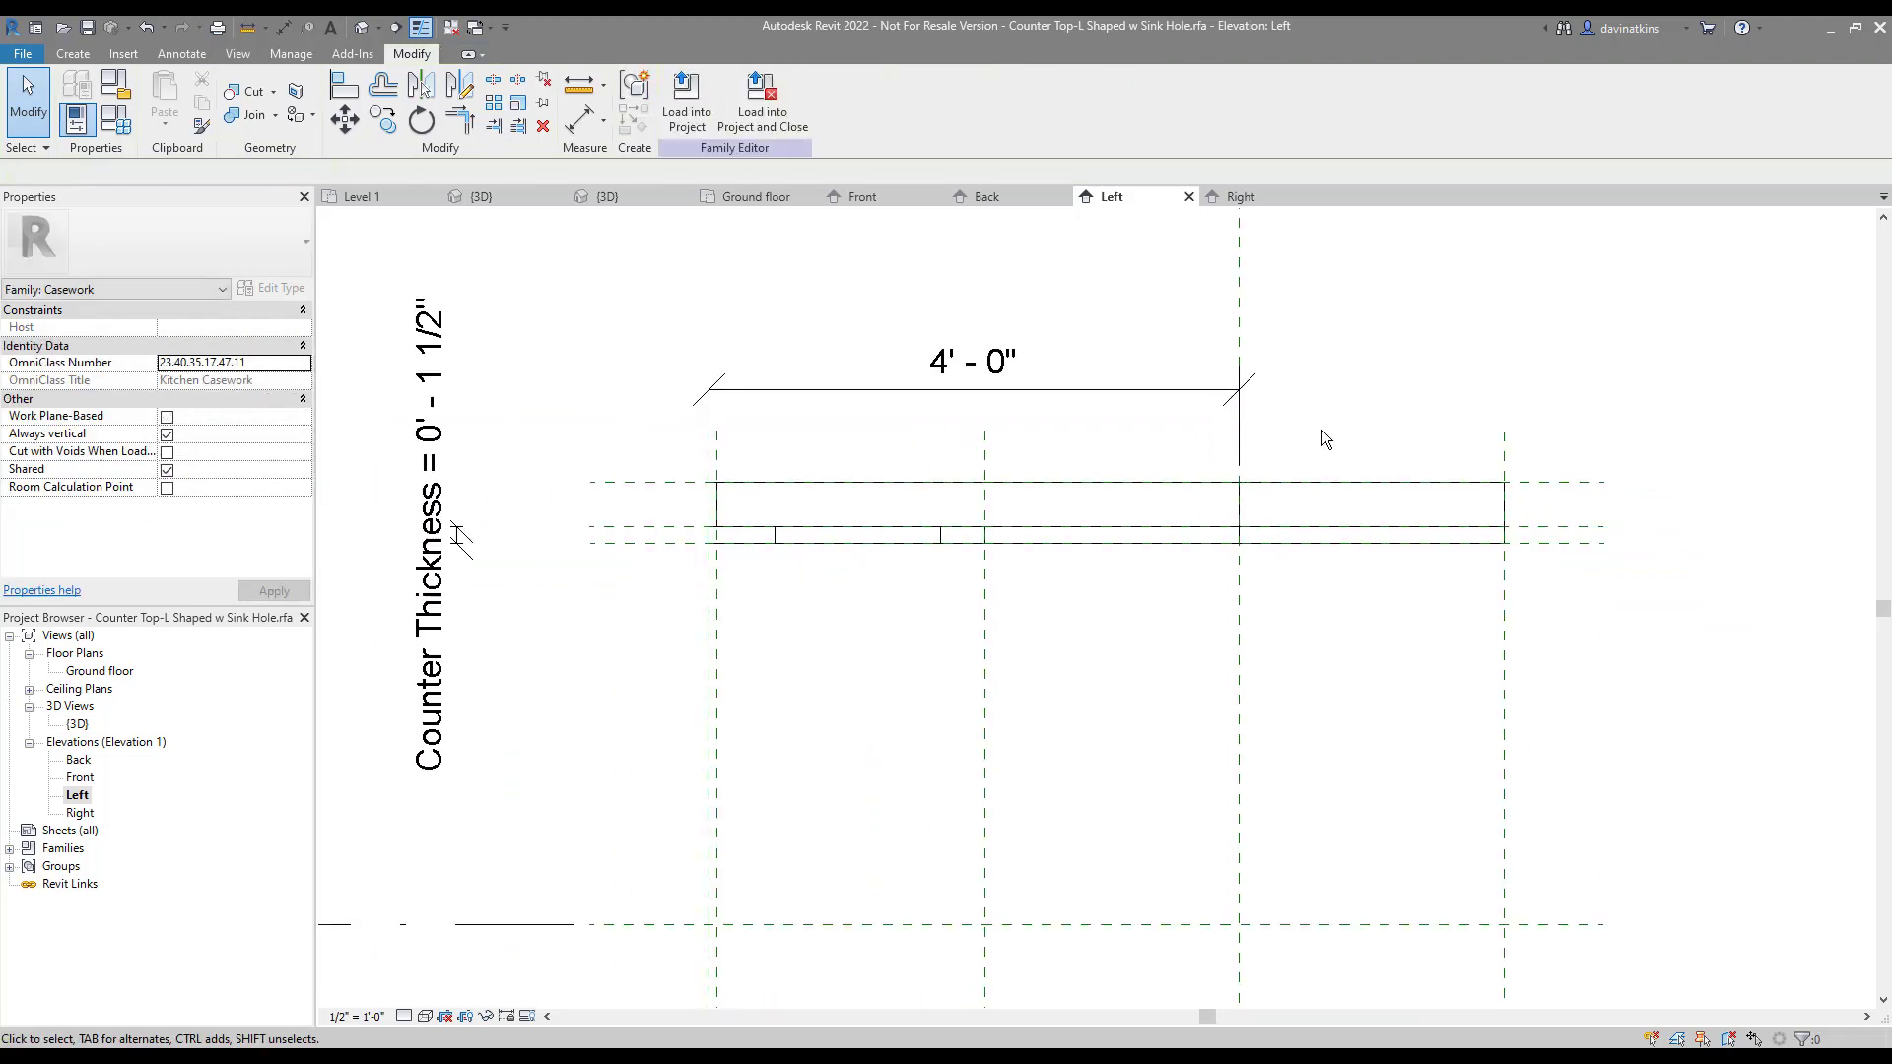
{"action": "scroll", "coordinate": [1322, 430], "scroll_direction": "down", "scroll_amount": 1}
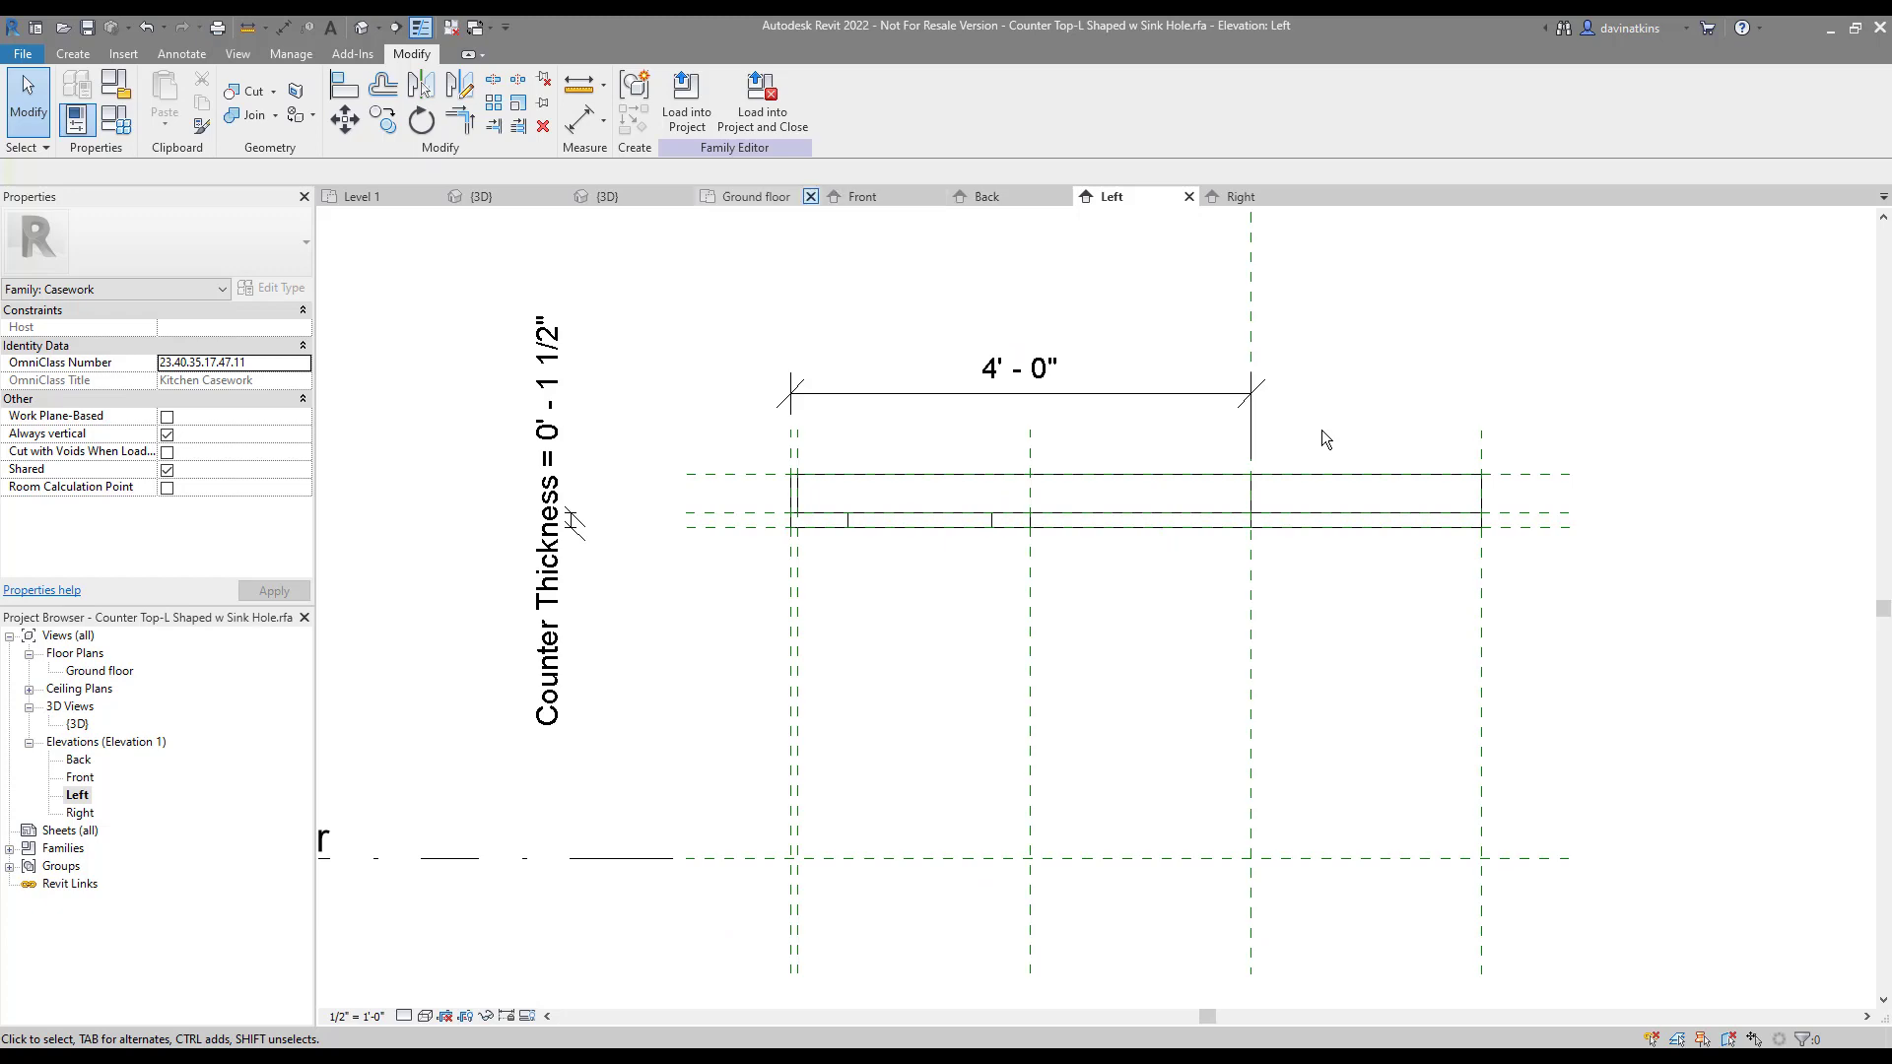
In the family's 3D view, join the new third-leg backsplash with the adjoining countertop geometry
{"action": "left_click", "coordinate": [648, 199]}
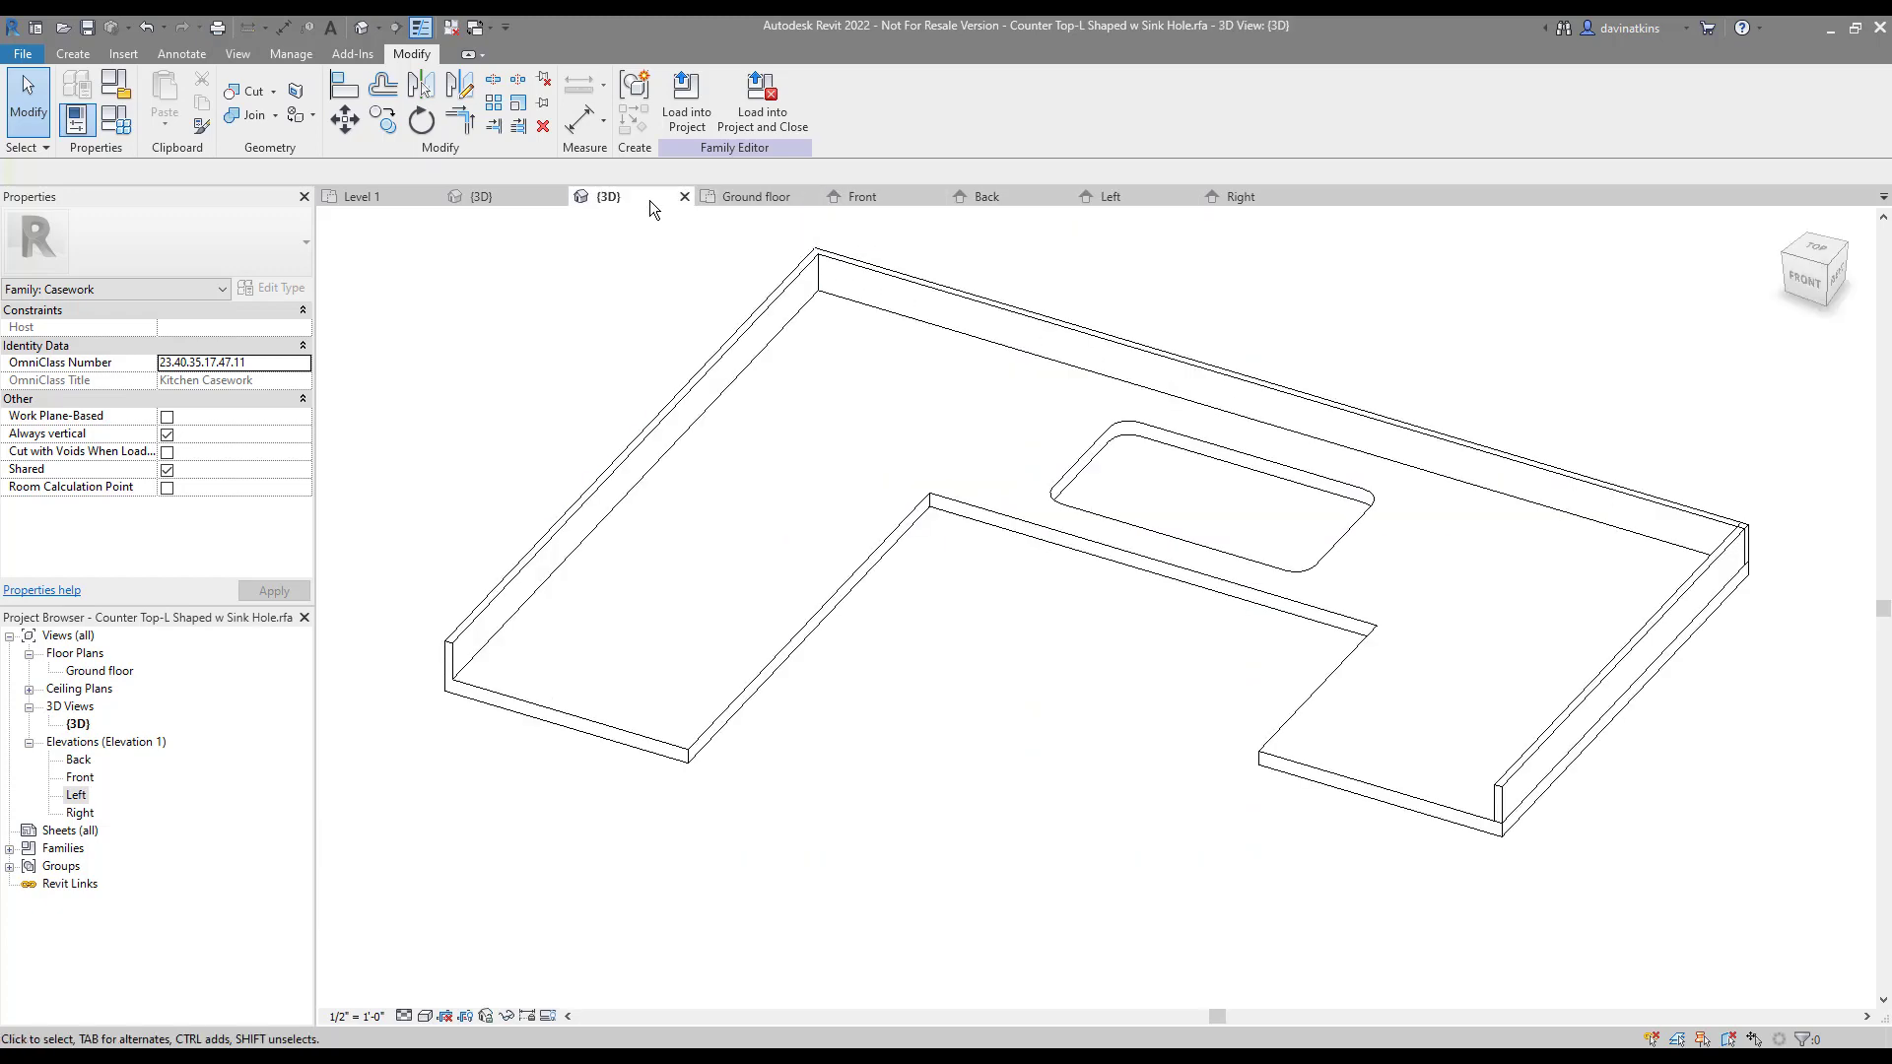
{"action": "middle_click_drag", "start_coordinate": [649, 199], "coordinate": [1322, 637], "text": "shift"}
{"action": "left_click", "coordinate": [241, 116]}
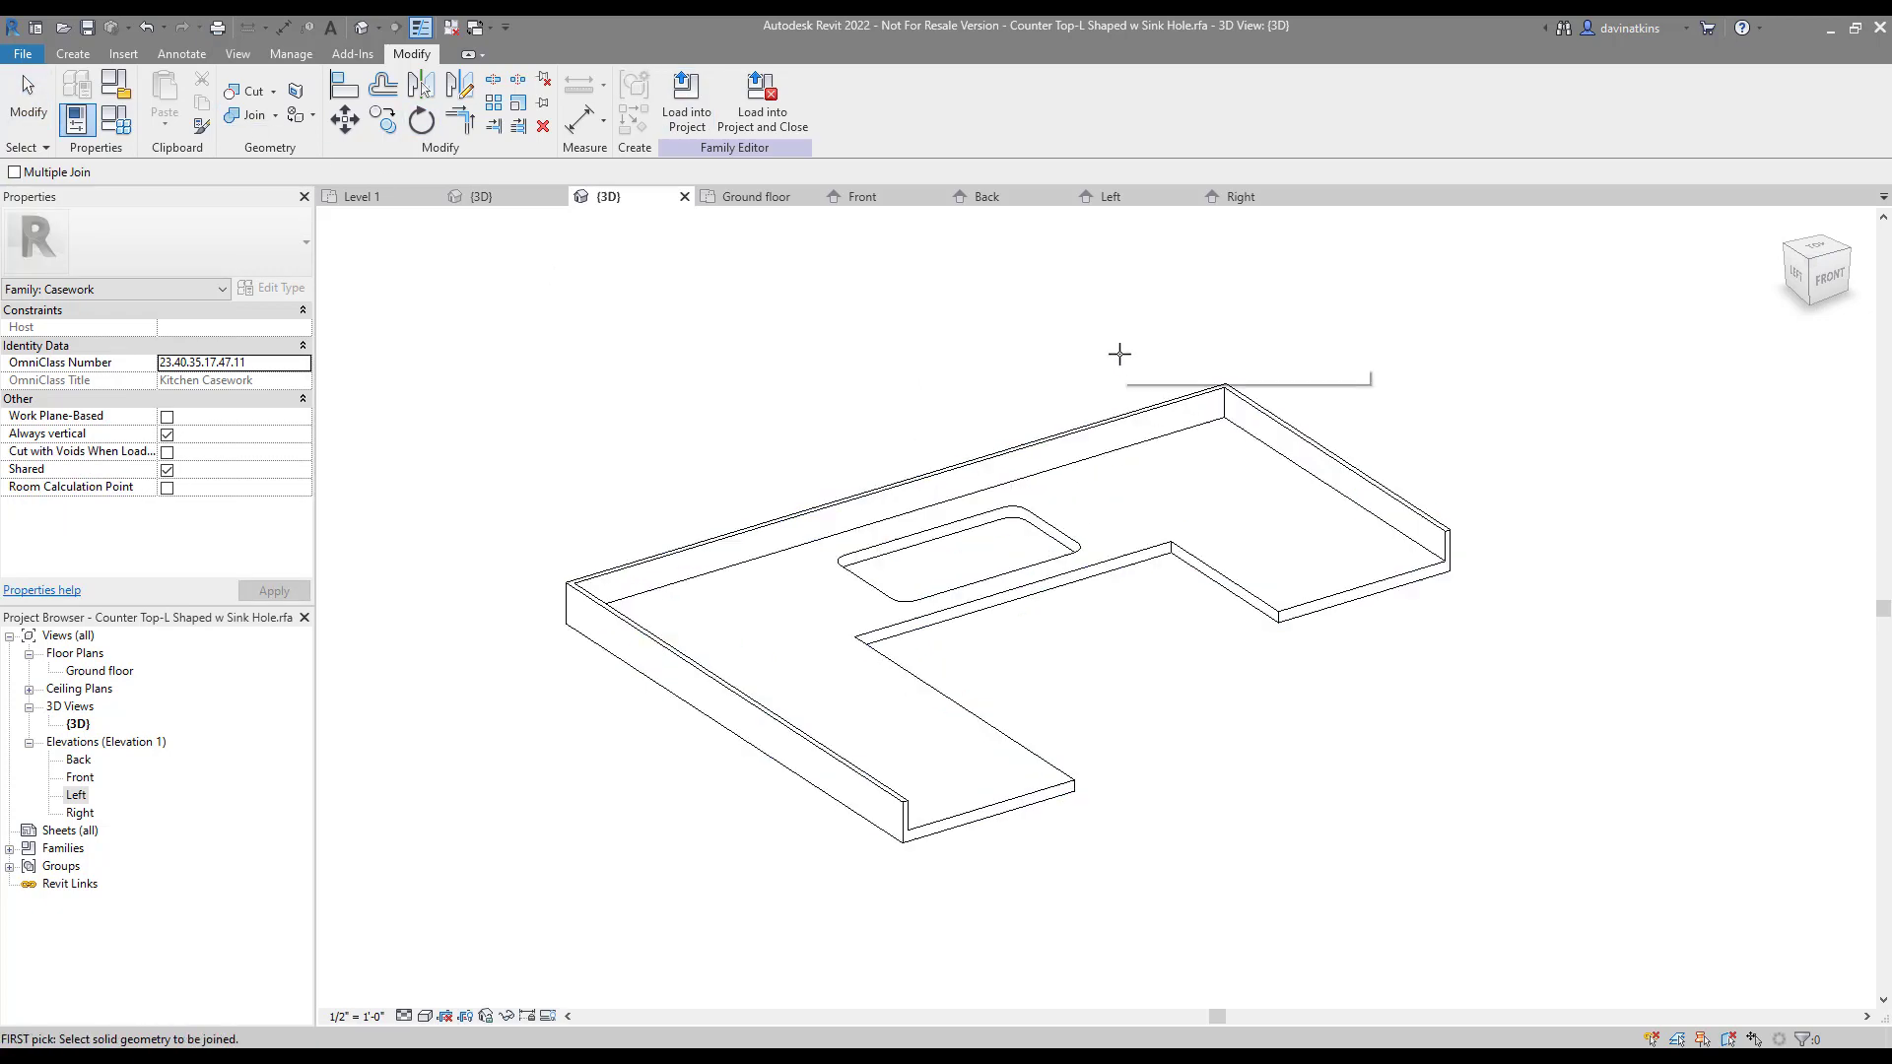
{"action": "middle_click_drag", "start_coordinate": [1120, 354], "coordinate": [1110, 393], "text": "shift"}
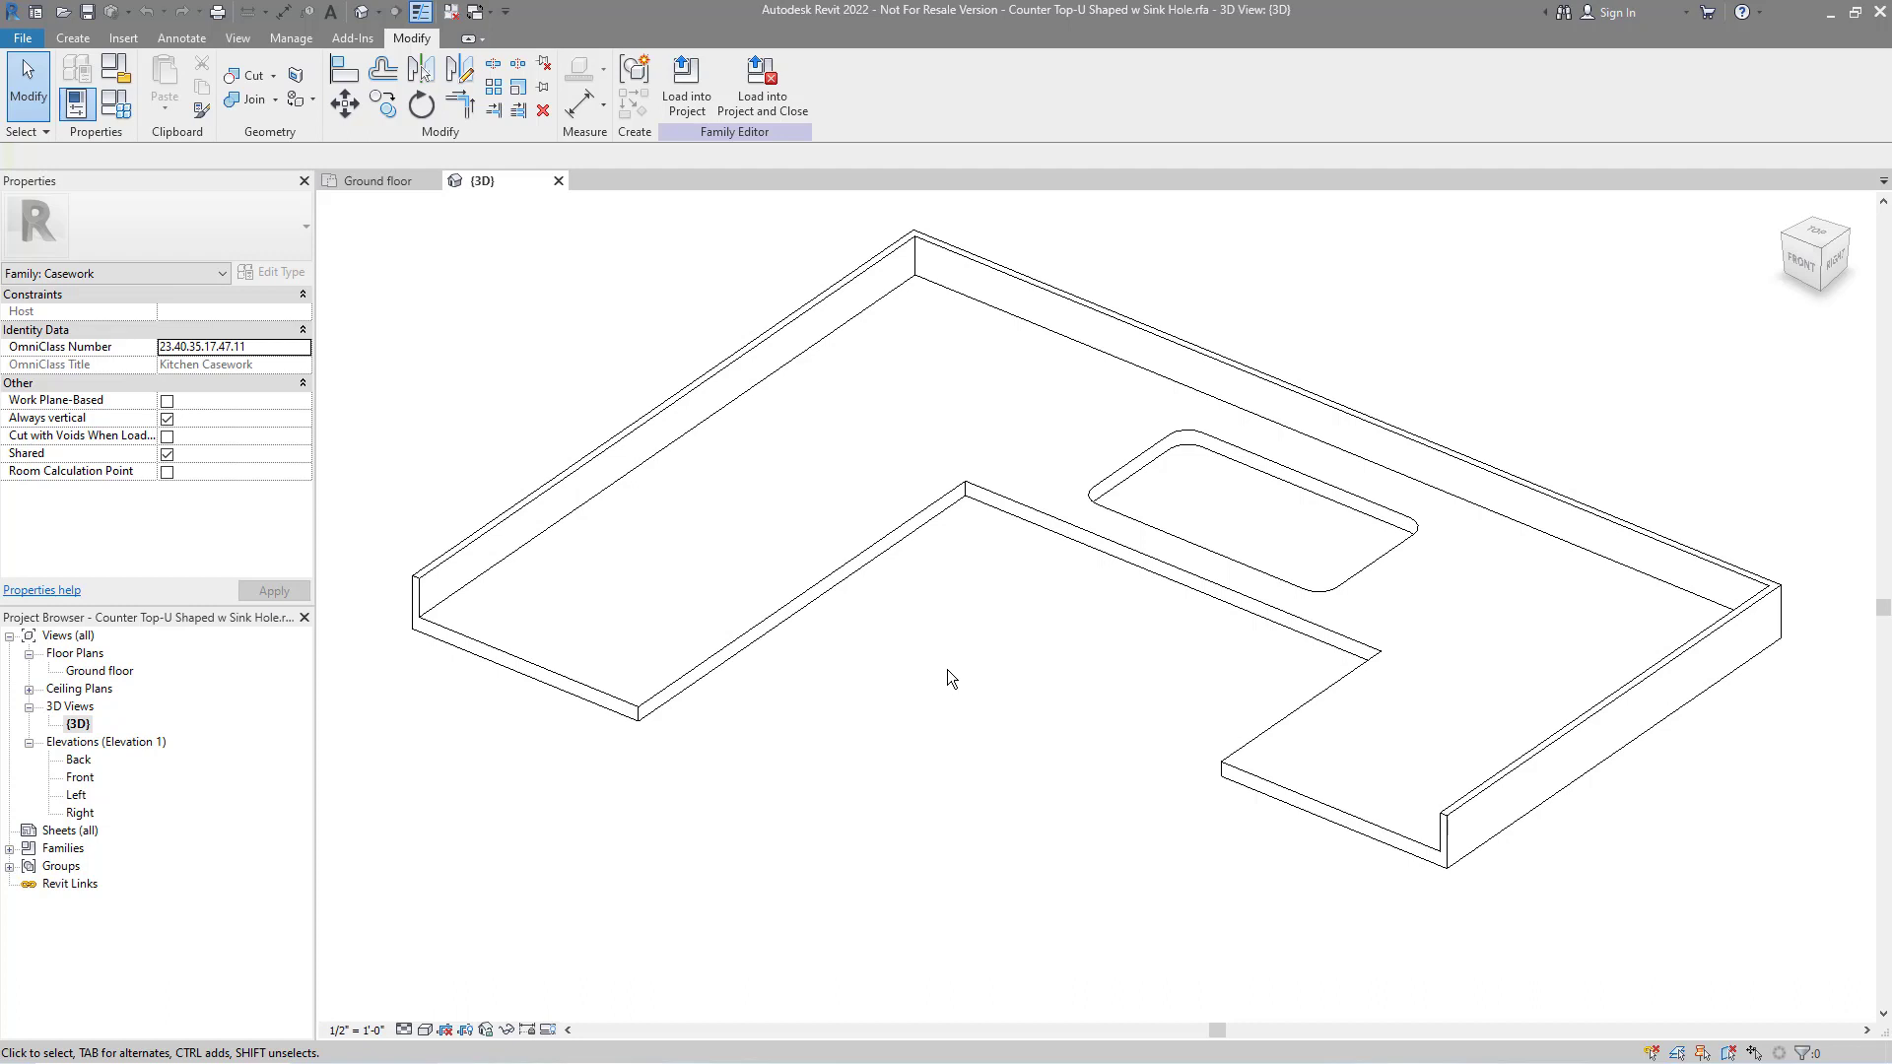
Associate the third-leg backsplash's material with the Counter Top Material family parameter
{"action": "left_click", "coordinate": [1595, 706]}
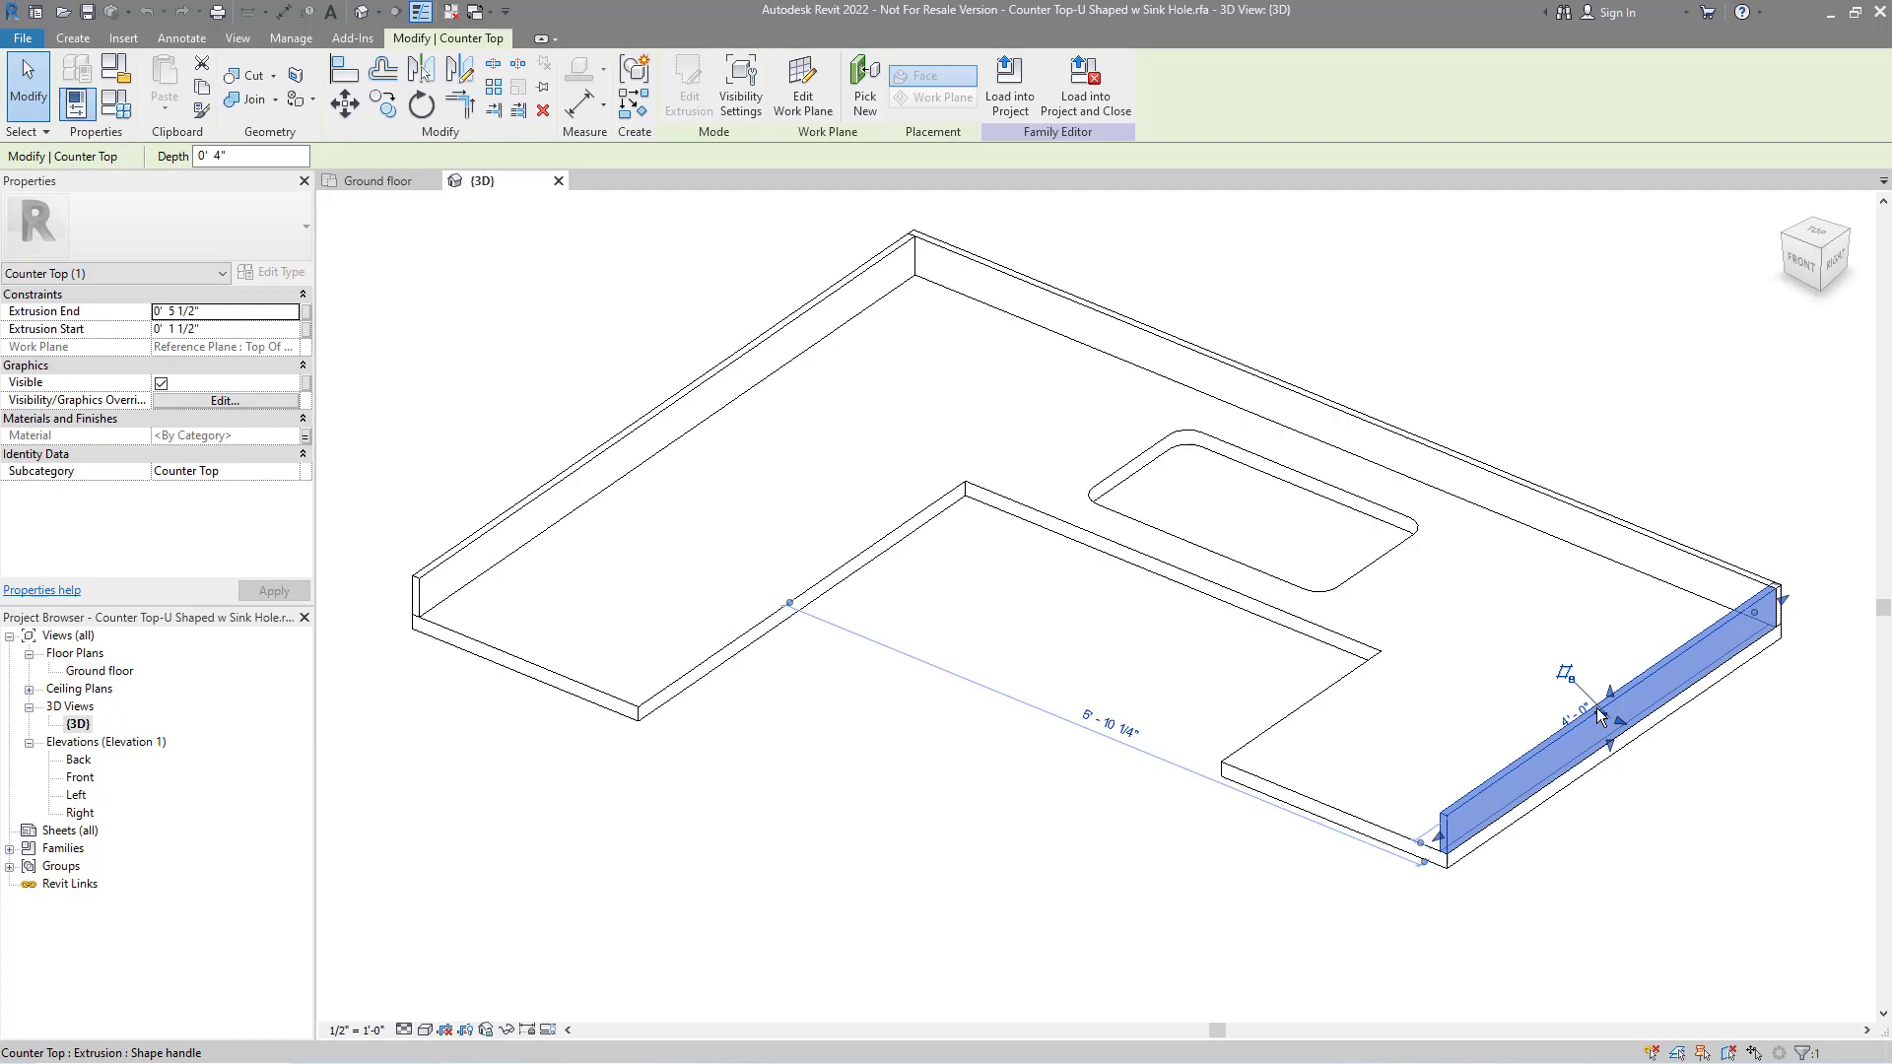
{"action": "left_click", "coordinate": [307, 436]}
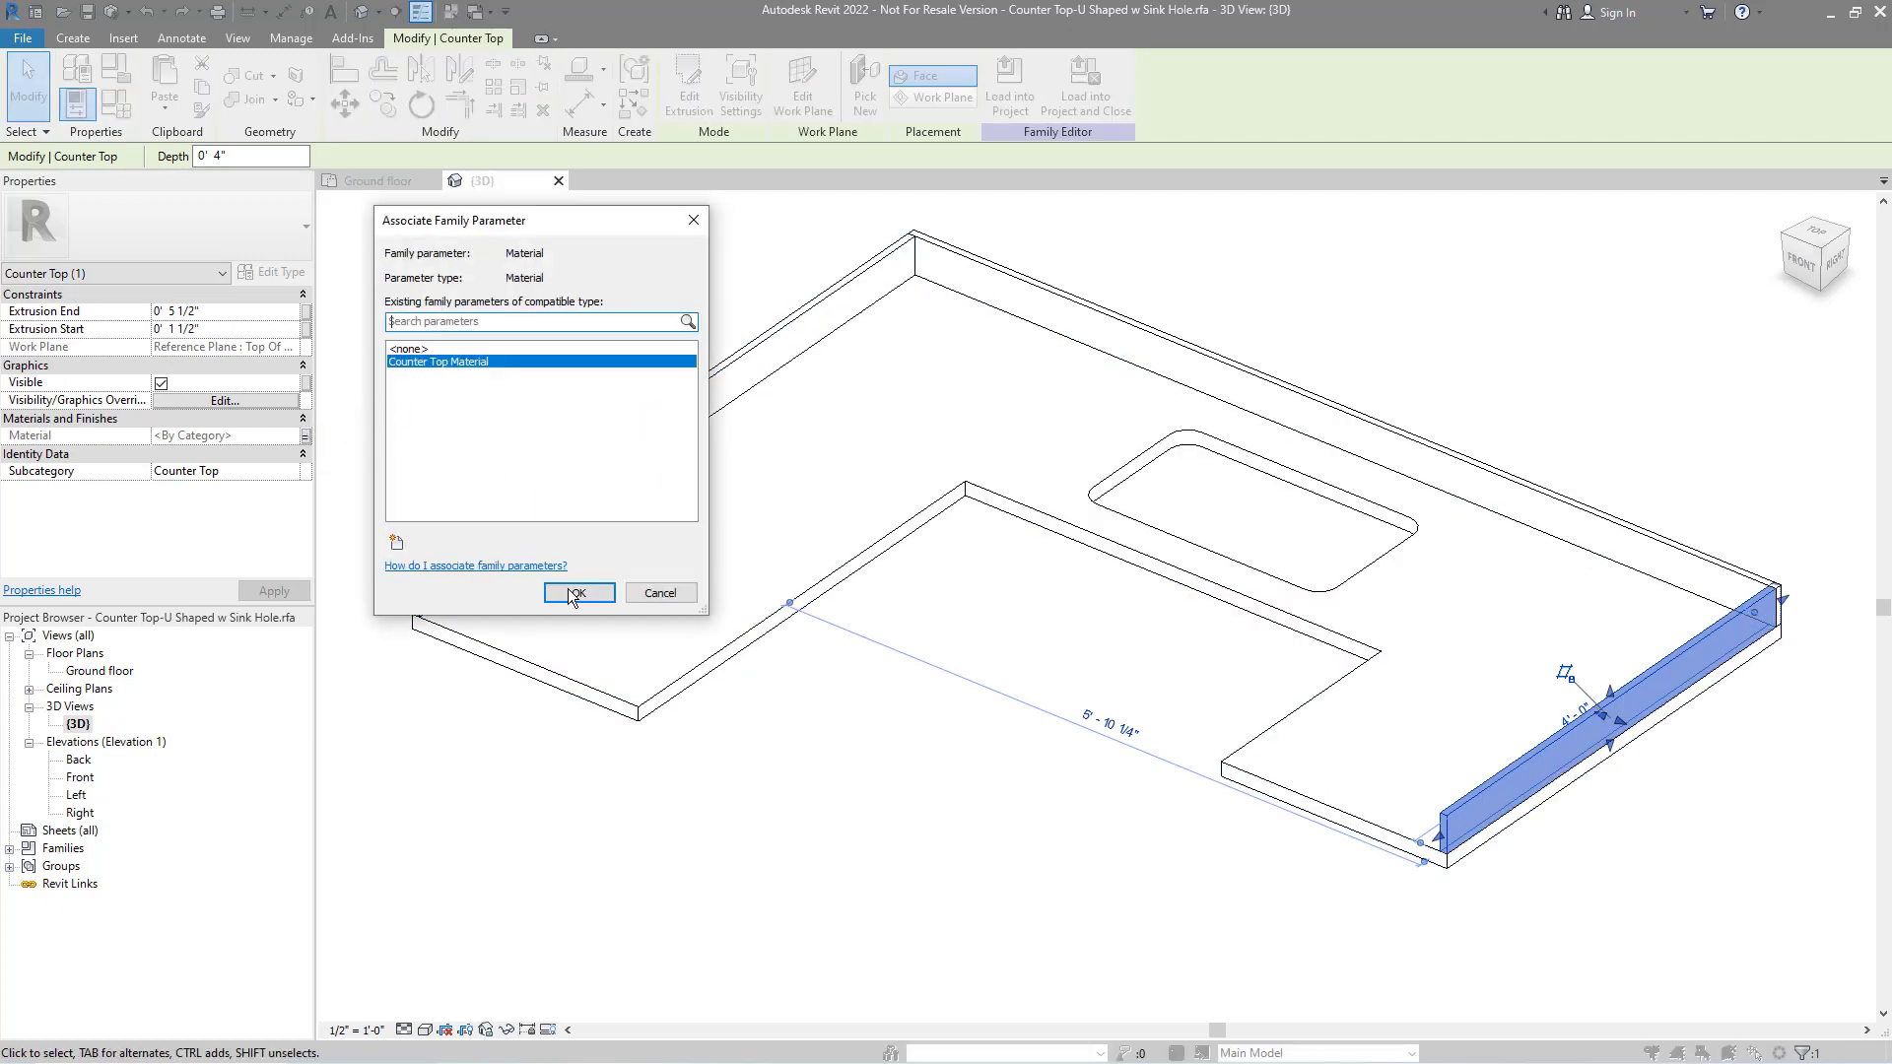
{"action": "left_click", "coordinate": [576, 593]}
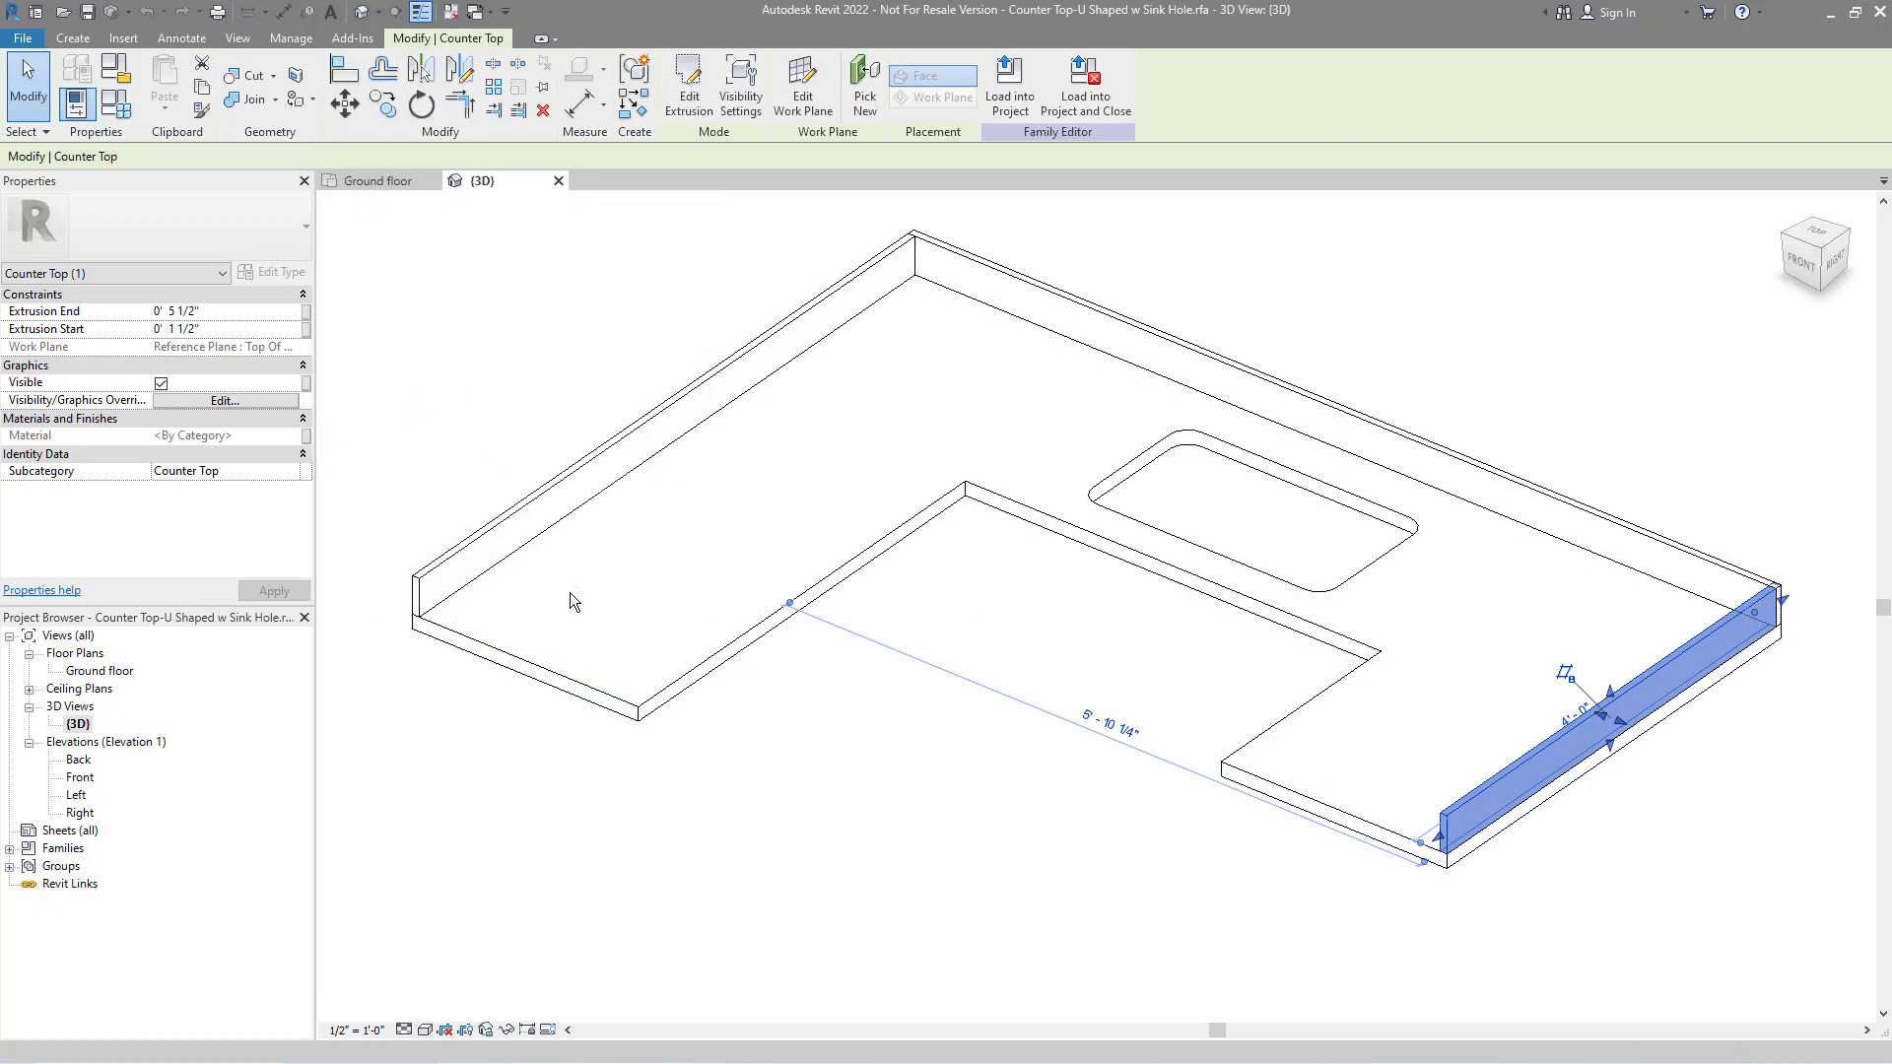
{"action": "left_click", "coordinate": [753, 769]}
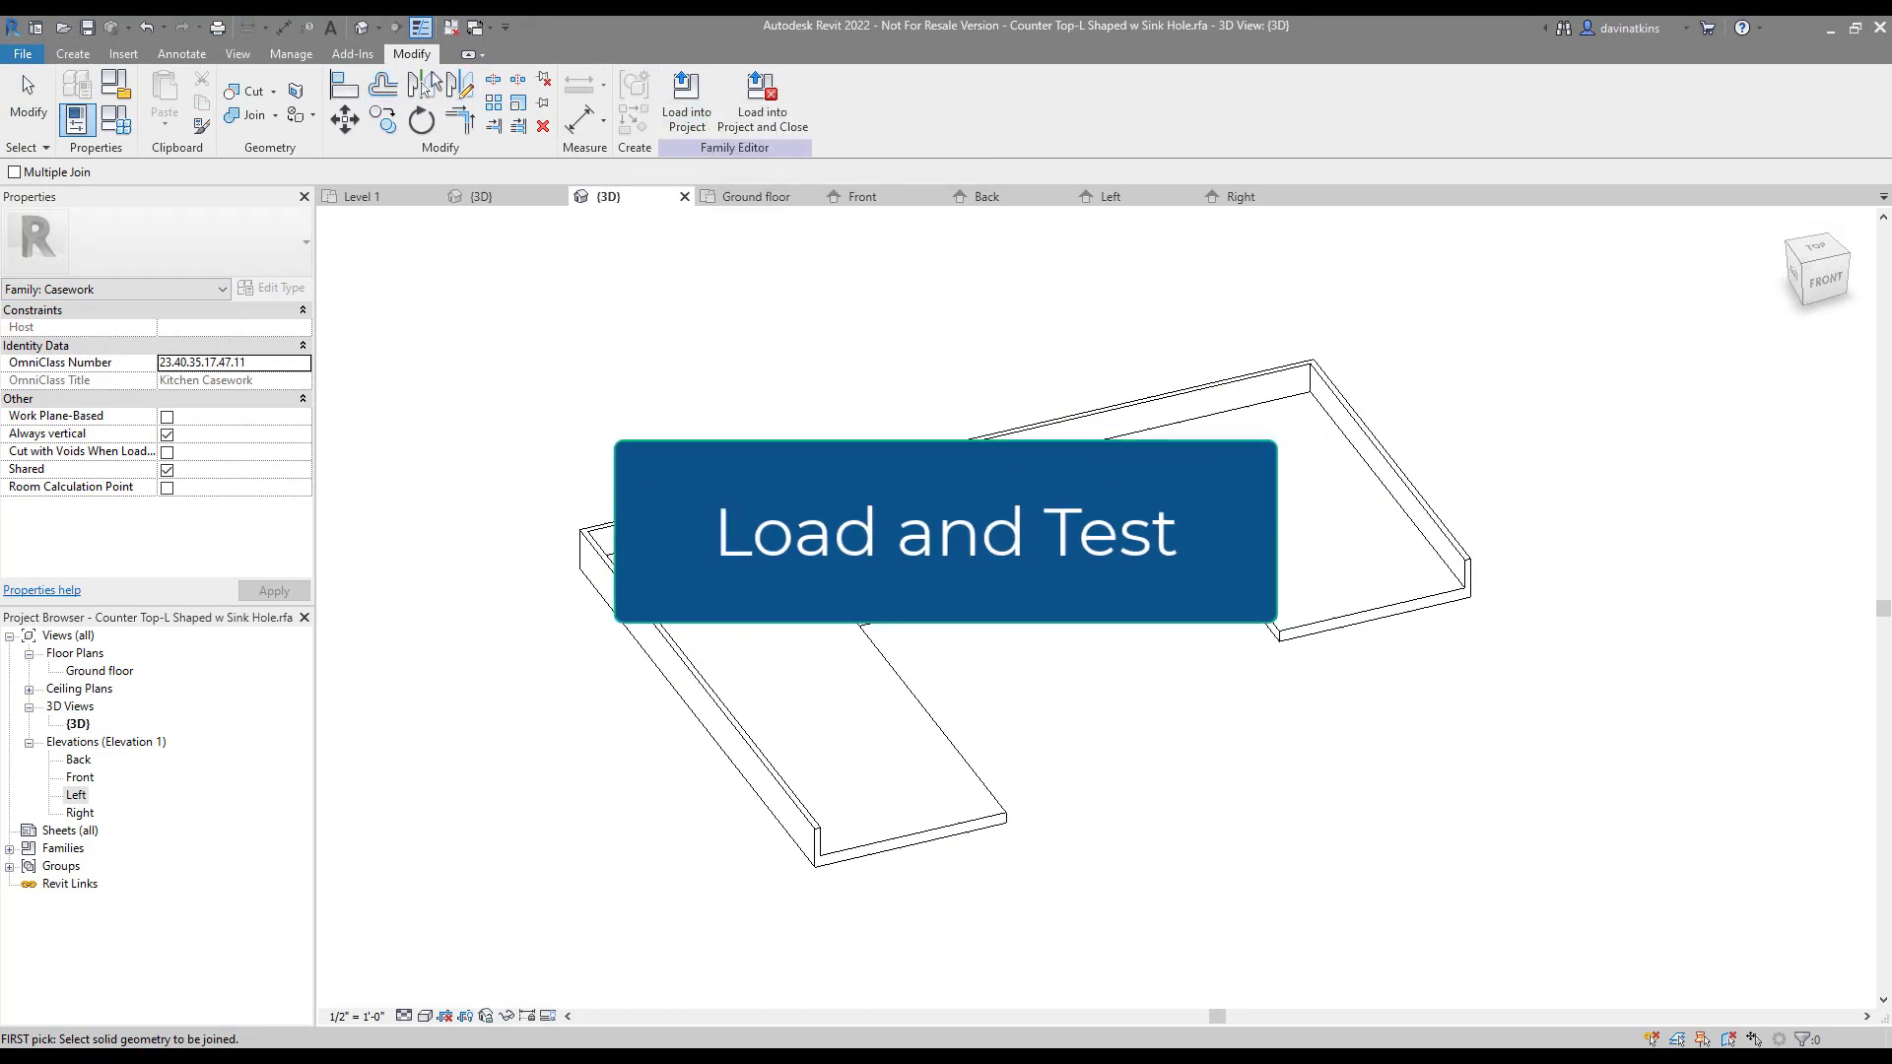
Save the family under the new name Counter Top-U Shaped w Sink Hole.rfa in the Counter Tops folder
{"action": "left_click", "coordinate": [22, 56]}
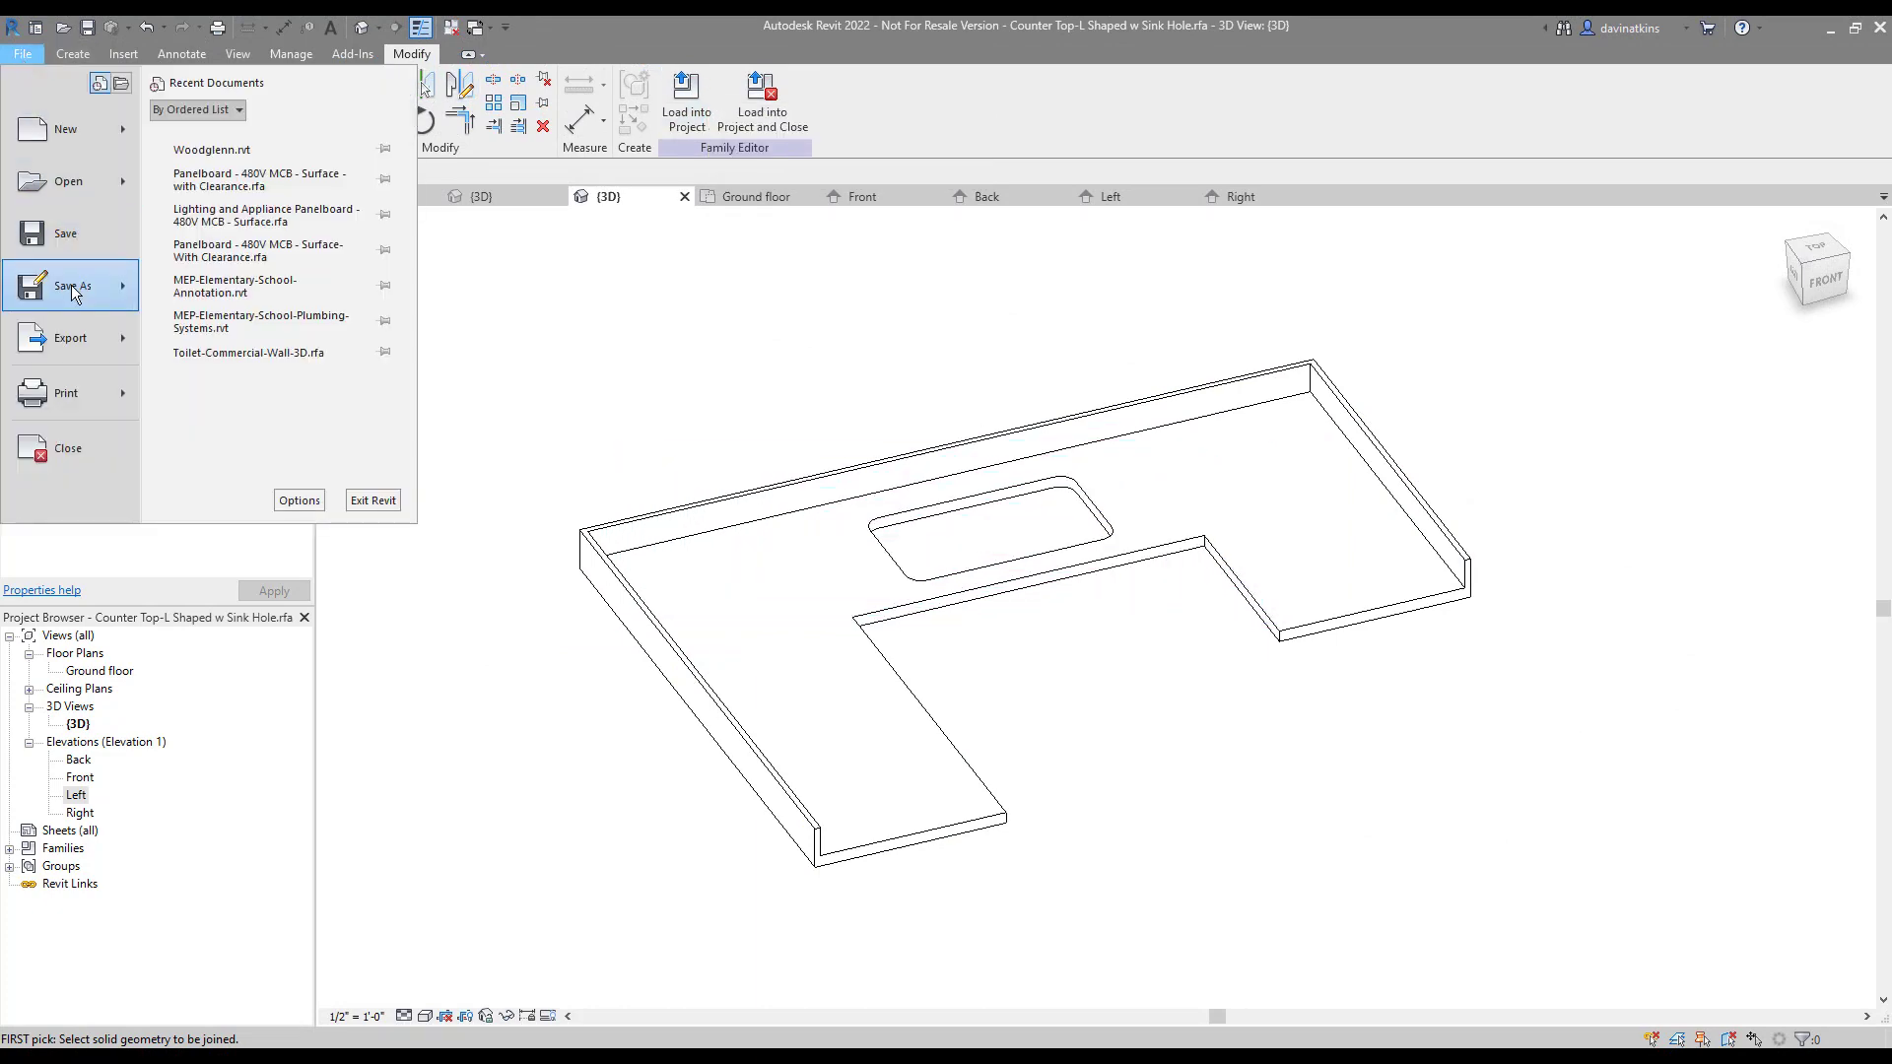
{"action": "left_click", "coordinate": [230, 263]}
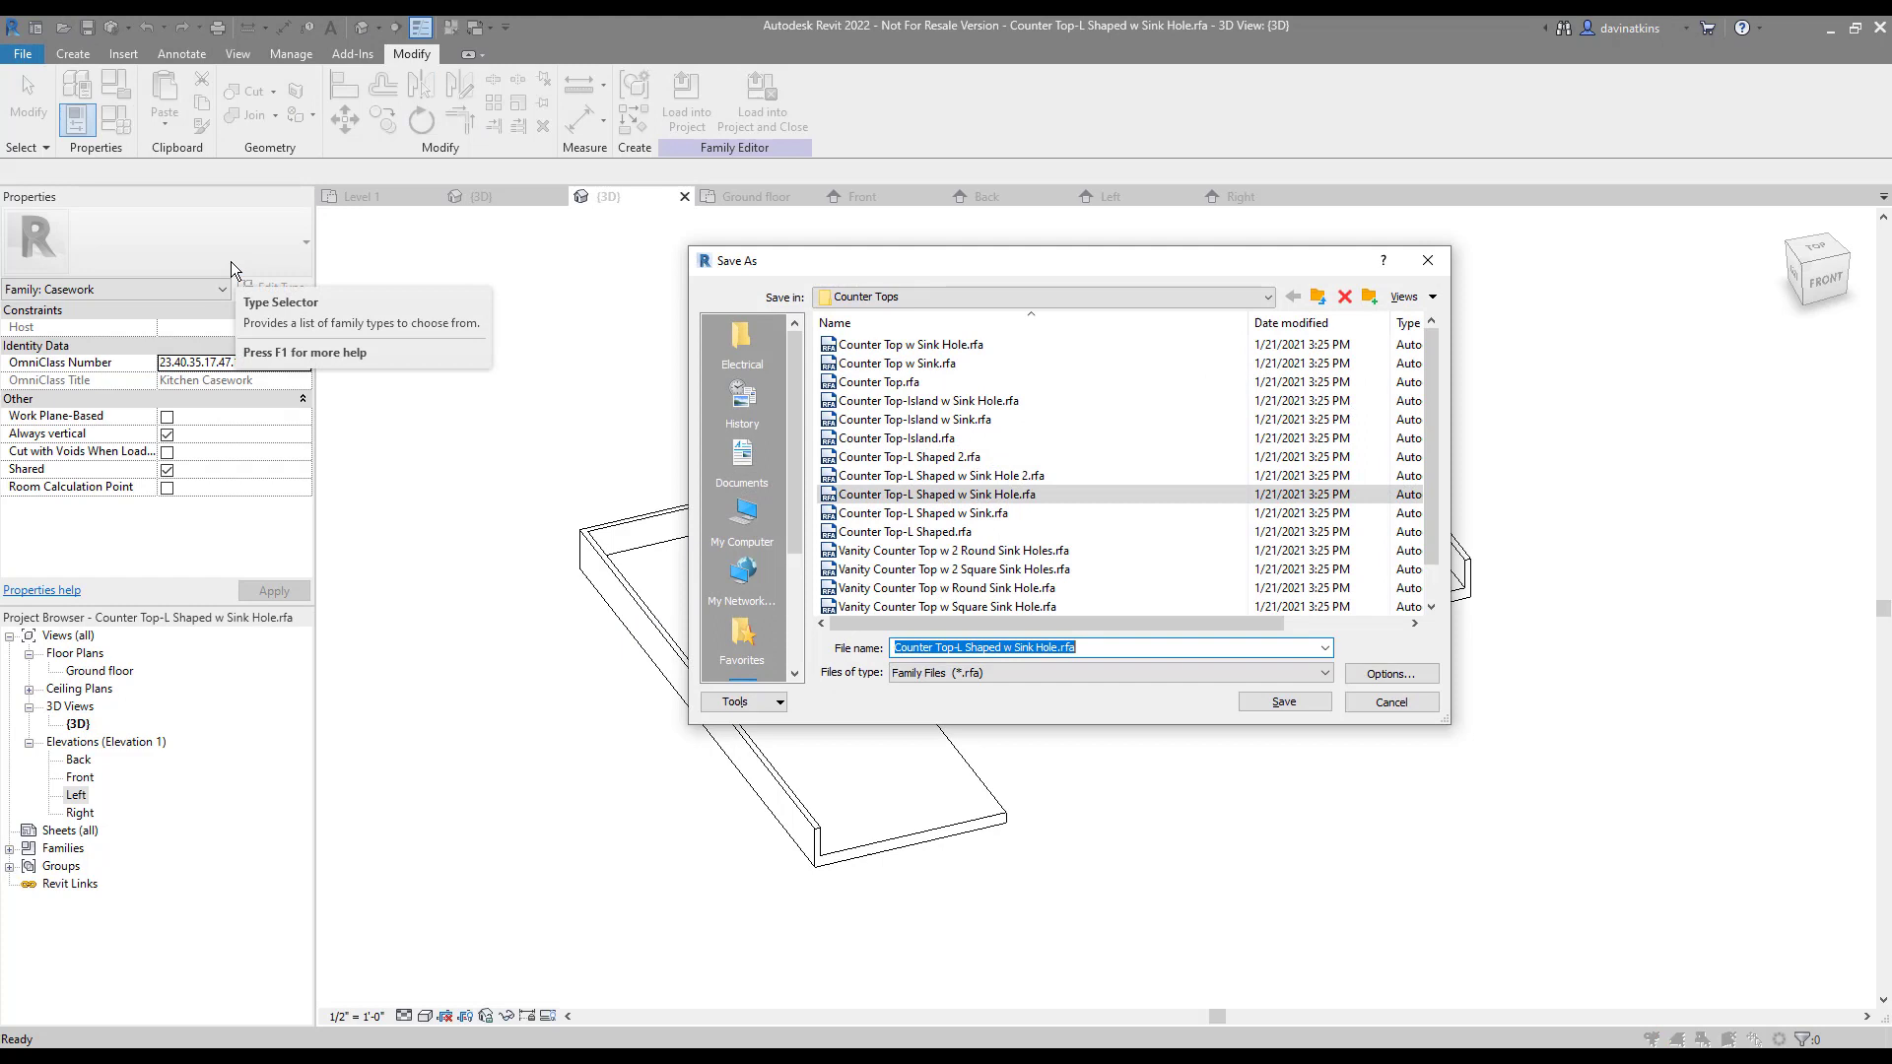
{"action": "left_click", "coordinate": [965, 649]}
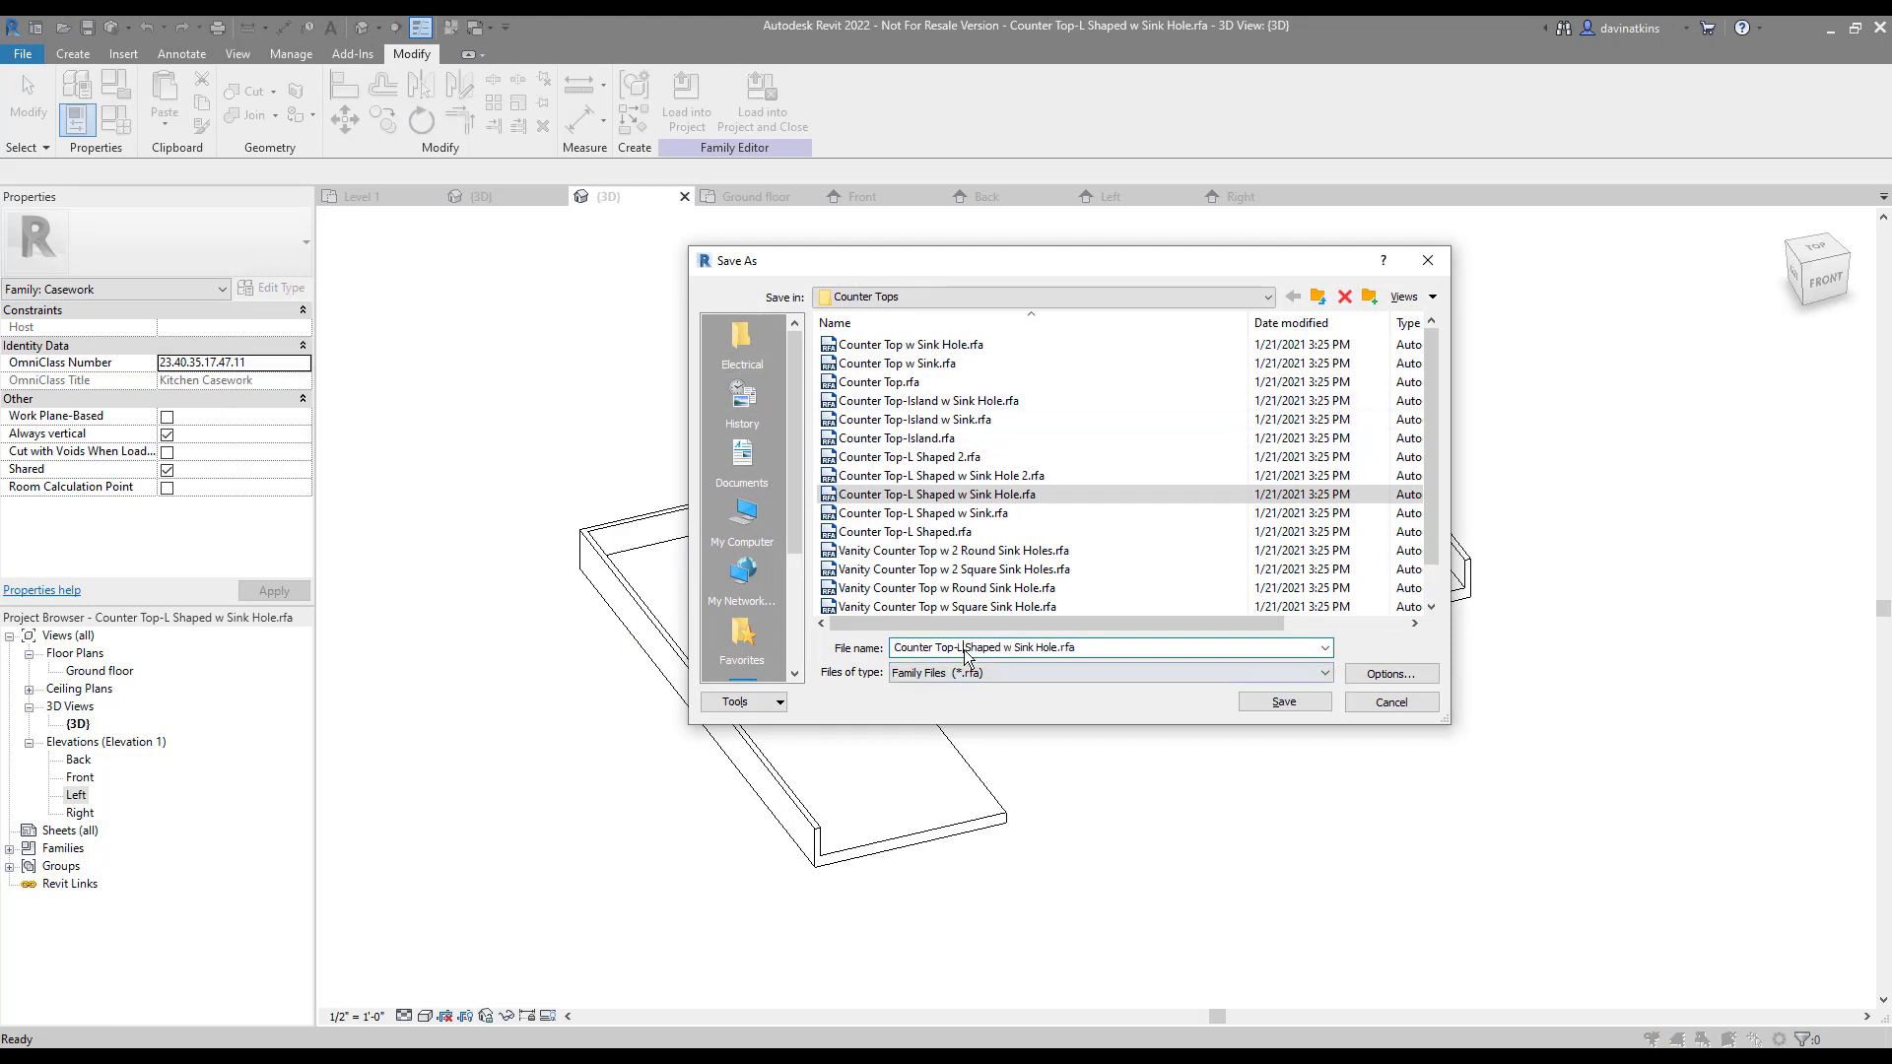
{"action": "key", "text": "BackSpace"}
{"action": "type", "text": "U"}
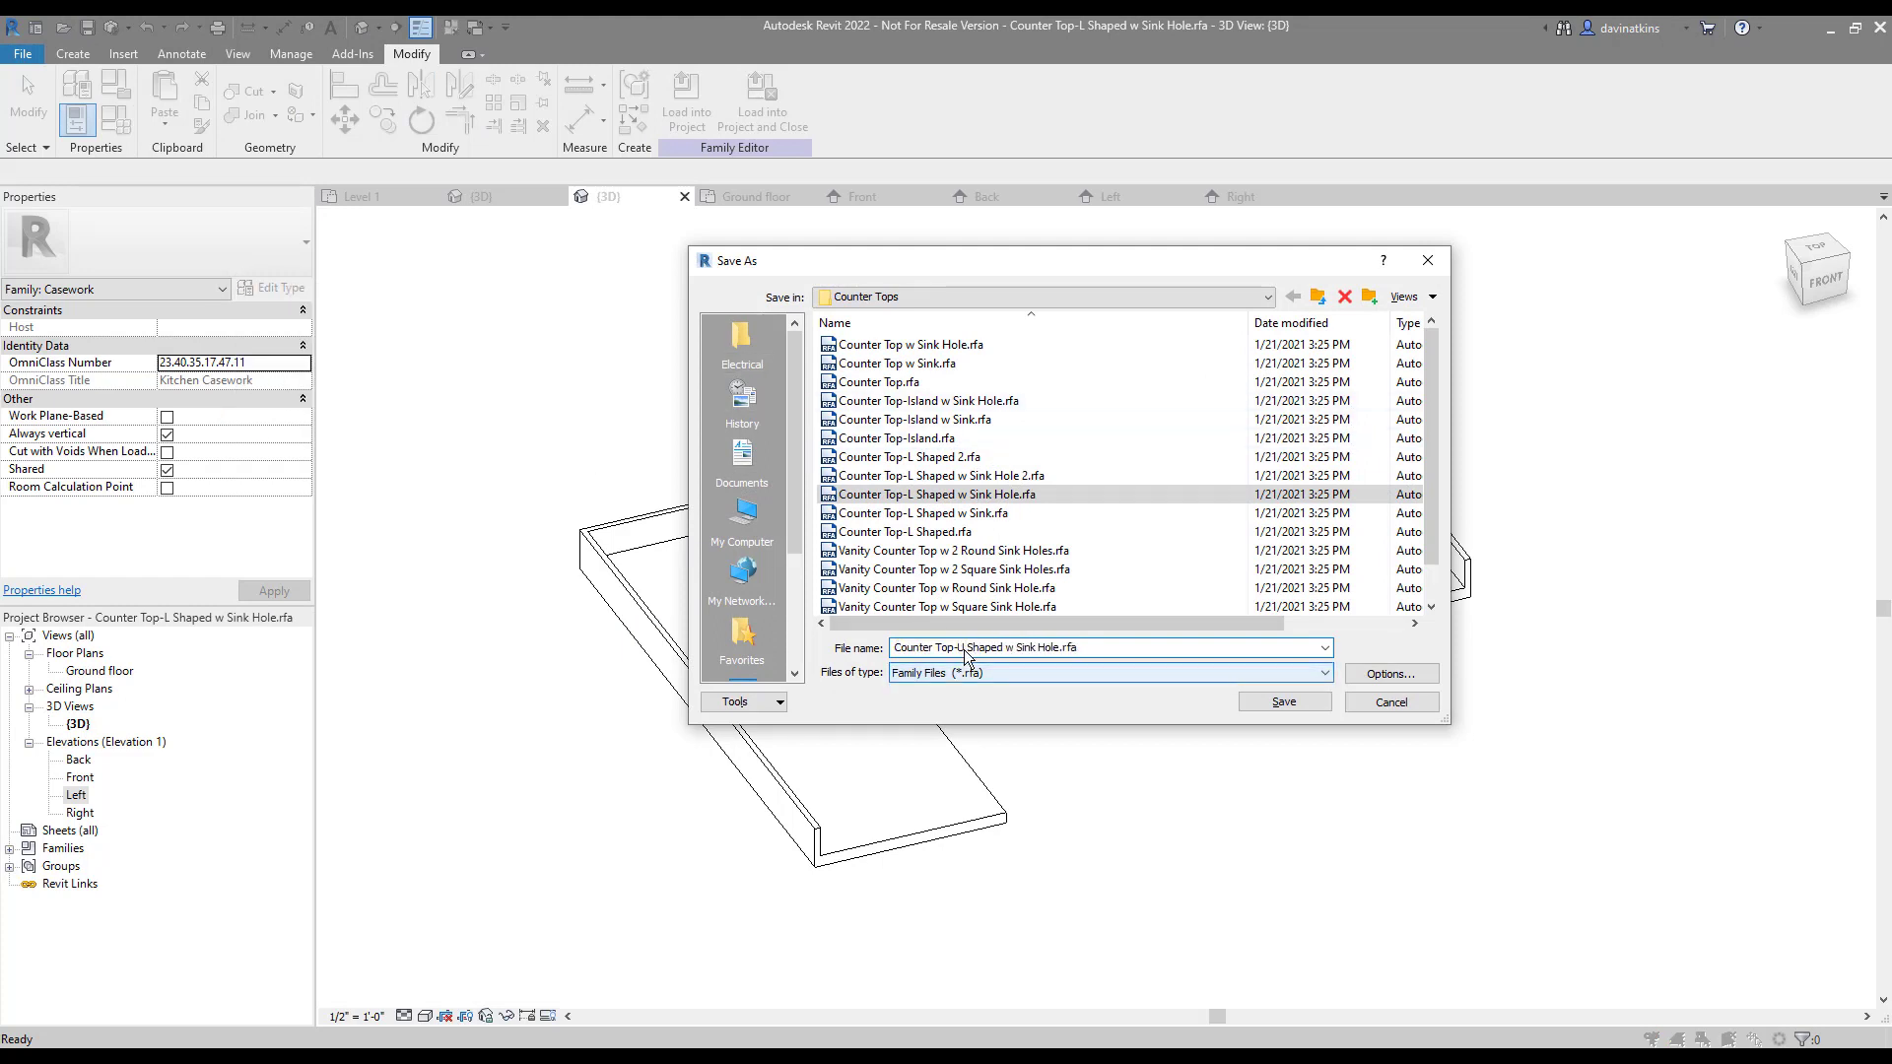
{"action": "left_click", "coordinate": [1276, 702]}
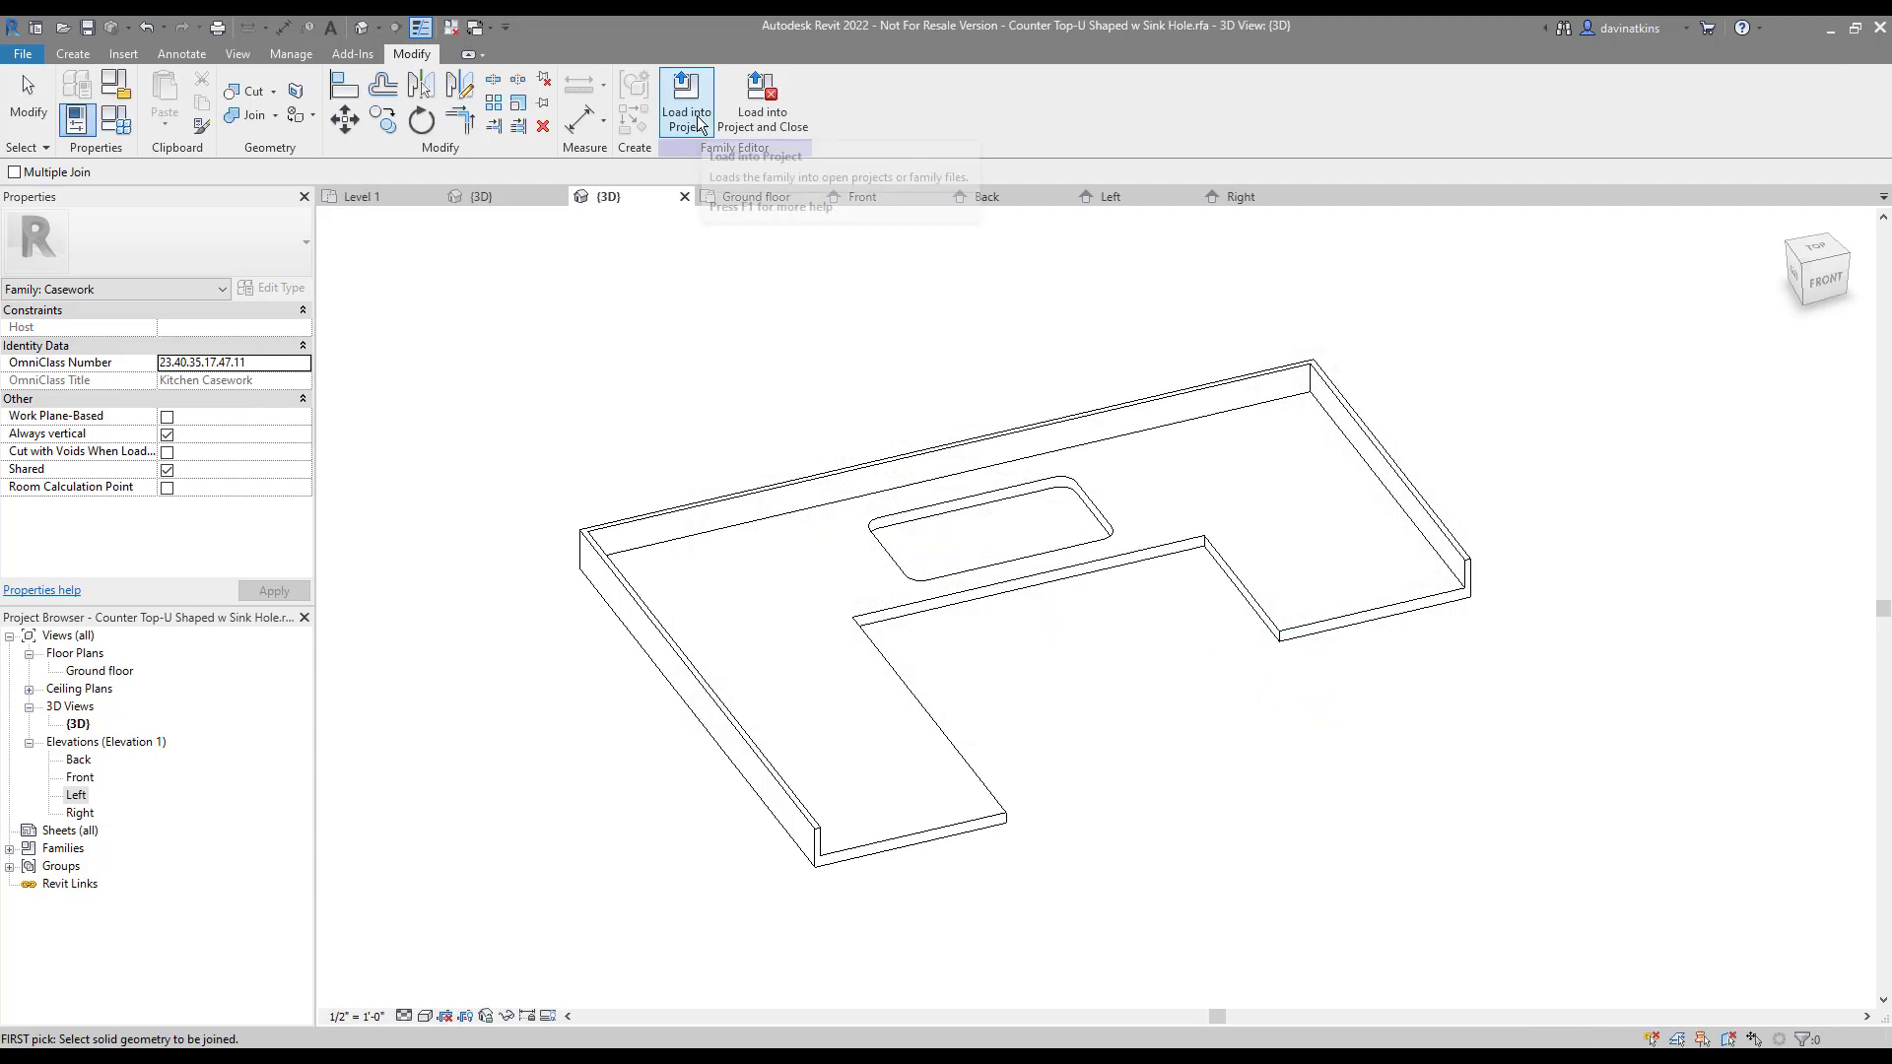
Load the family into the project and place a 24" Depth instance outside the kitchen wall on the Level 1 plan
{"action": "left_click", "coordinate": [700, 124]}
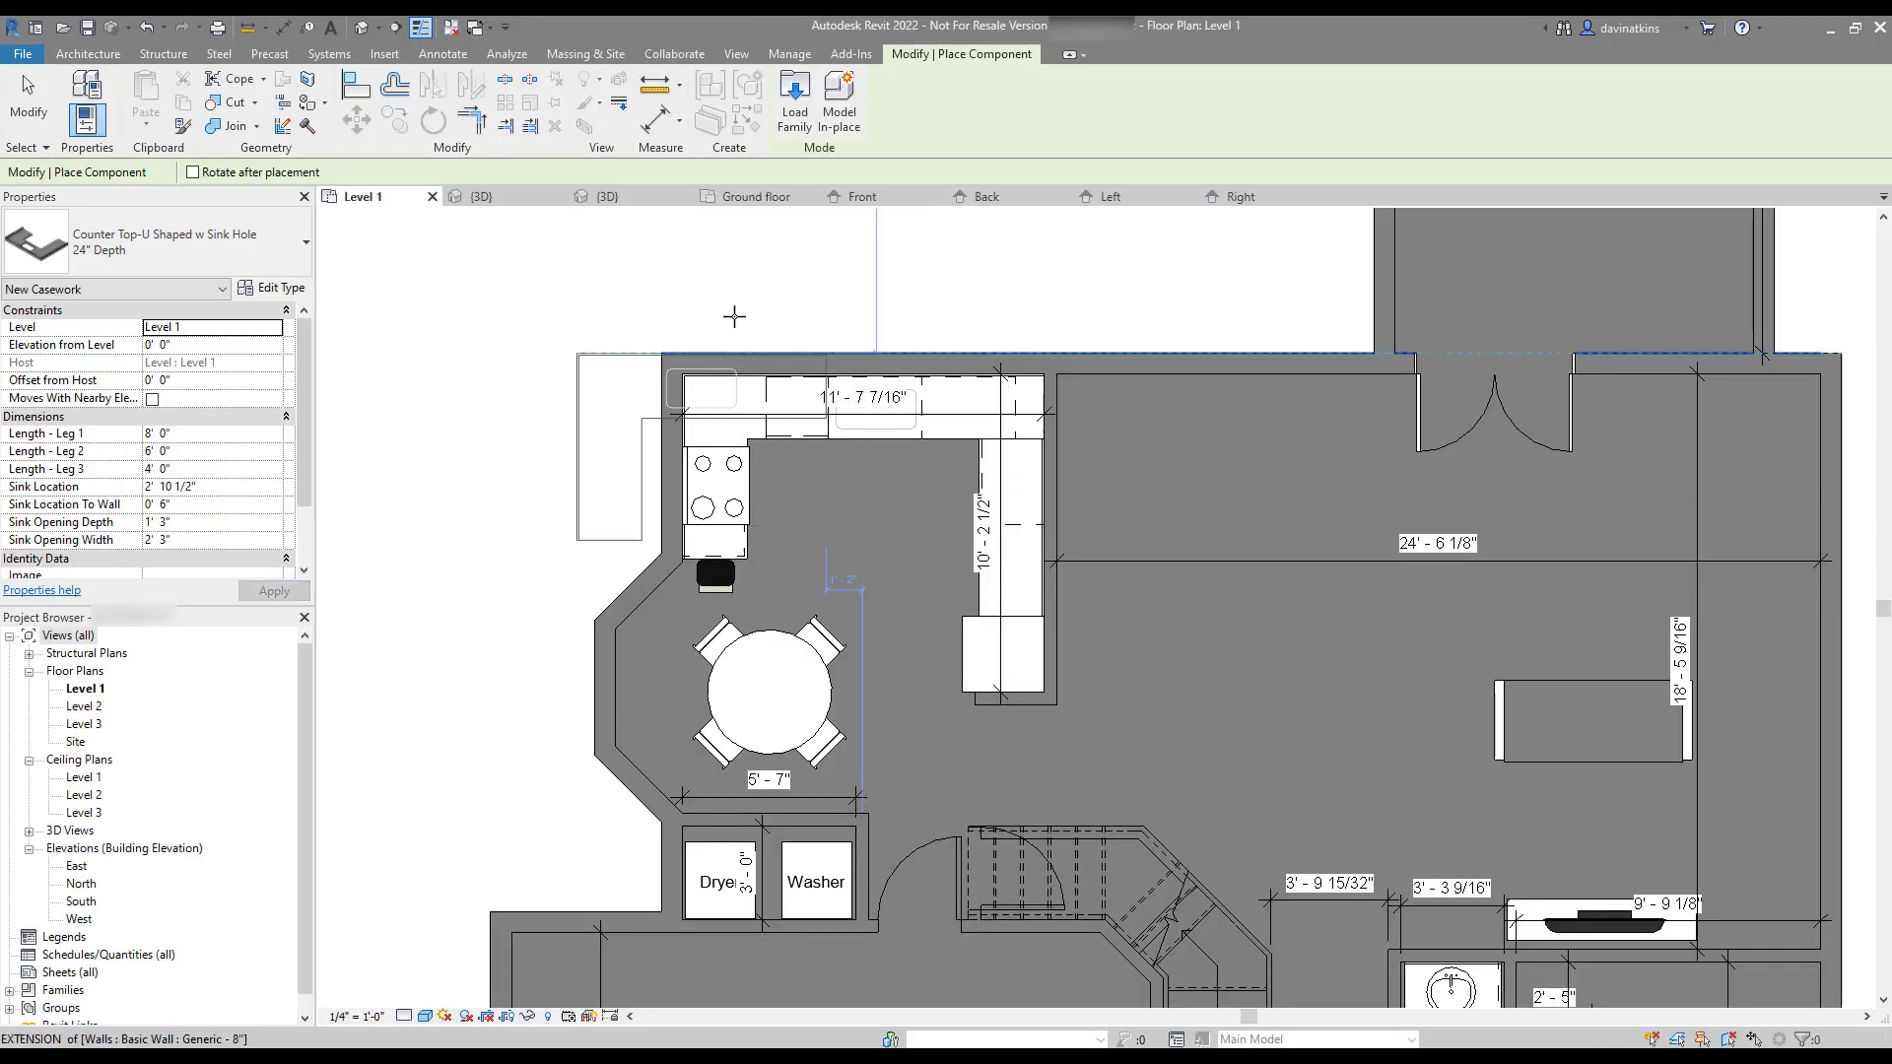
{"action": "middle_click_drag", "start_coordinate": [332, 310], "coordinate": [616, 359]}
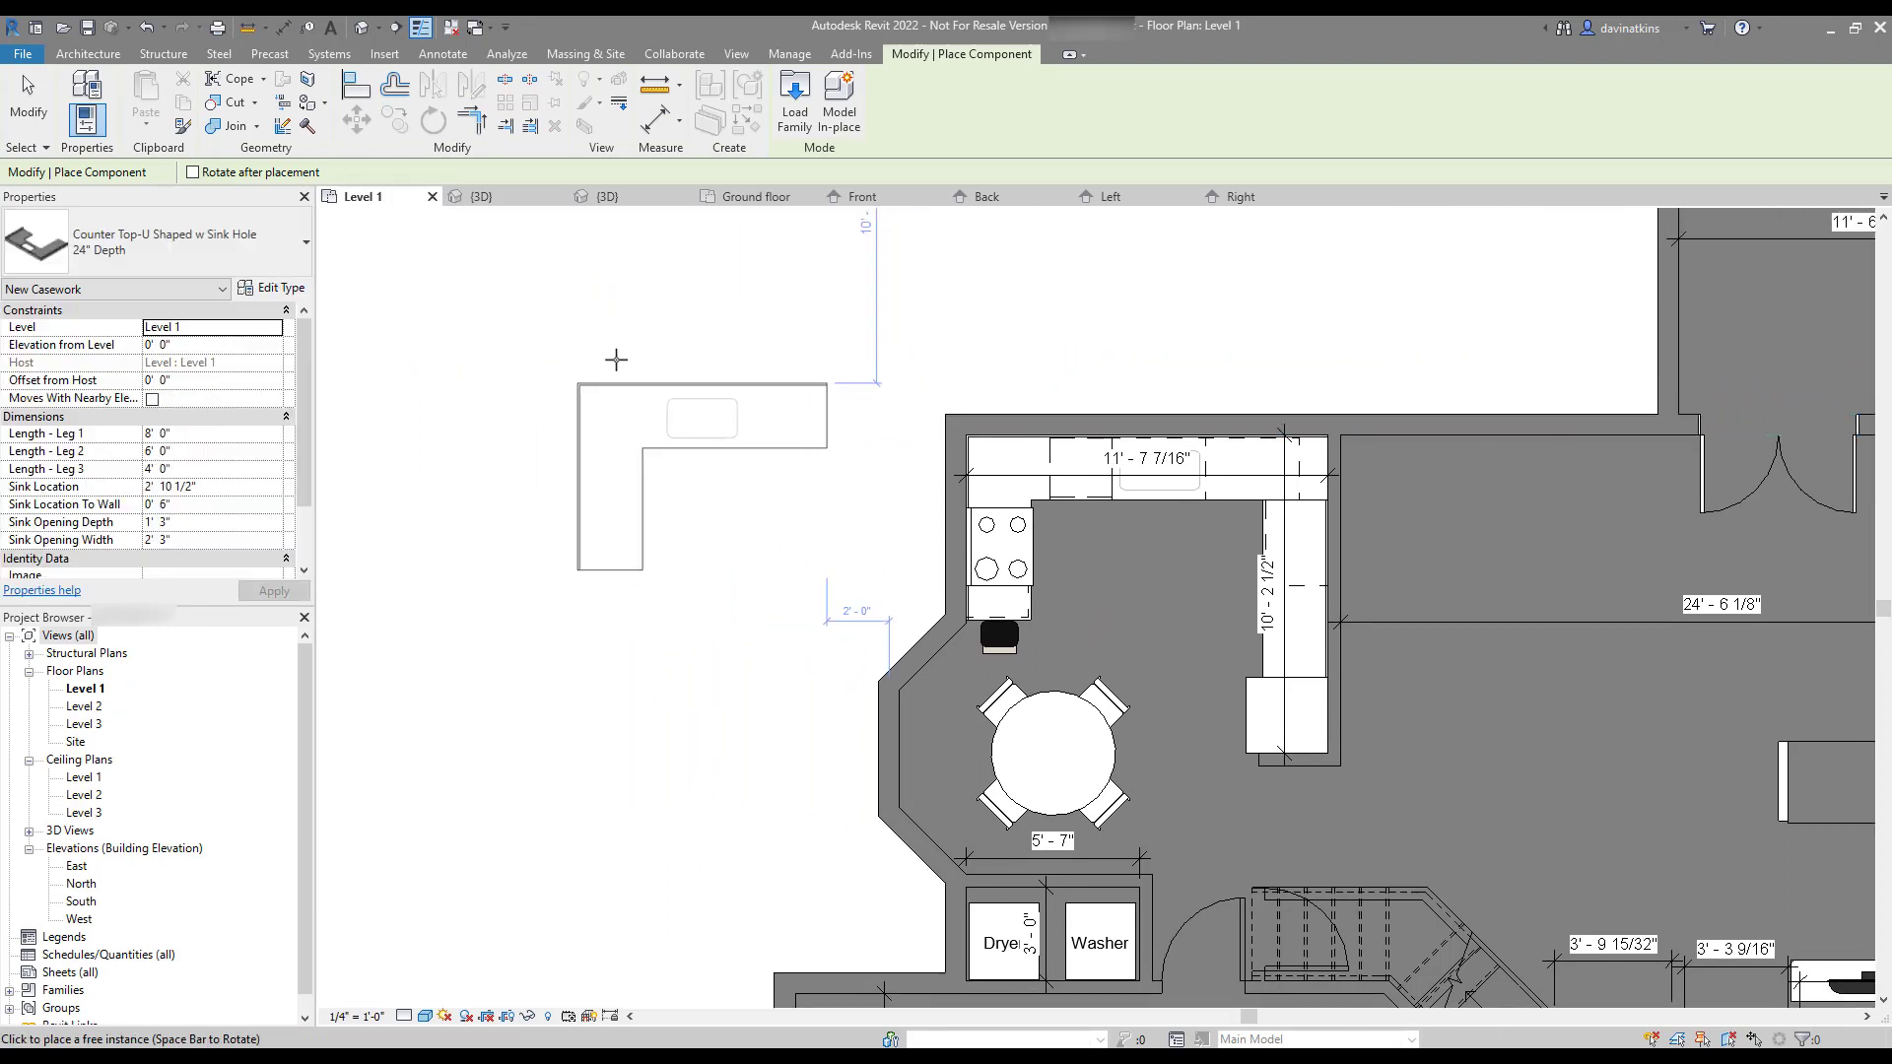
{"action": "left_click", "coordinate": [547, 387]}
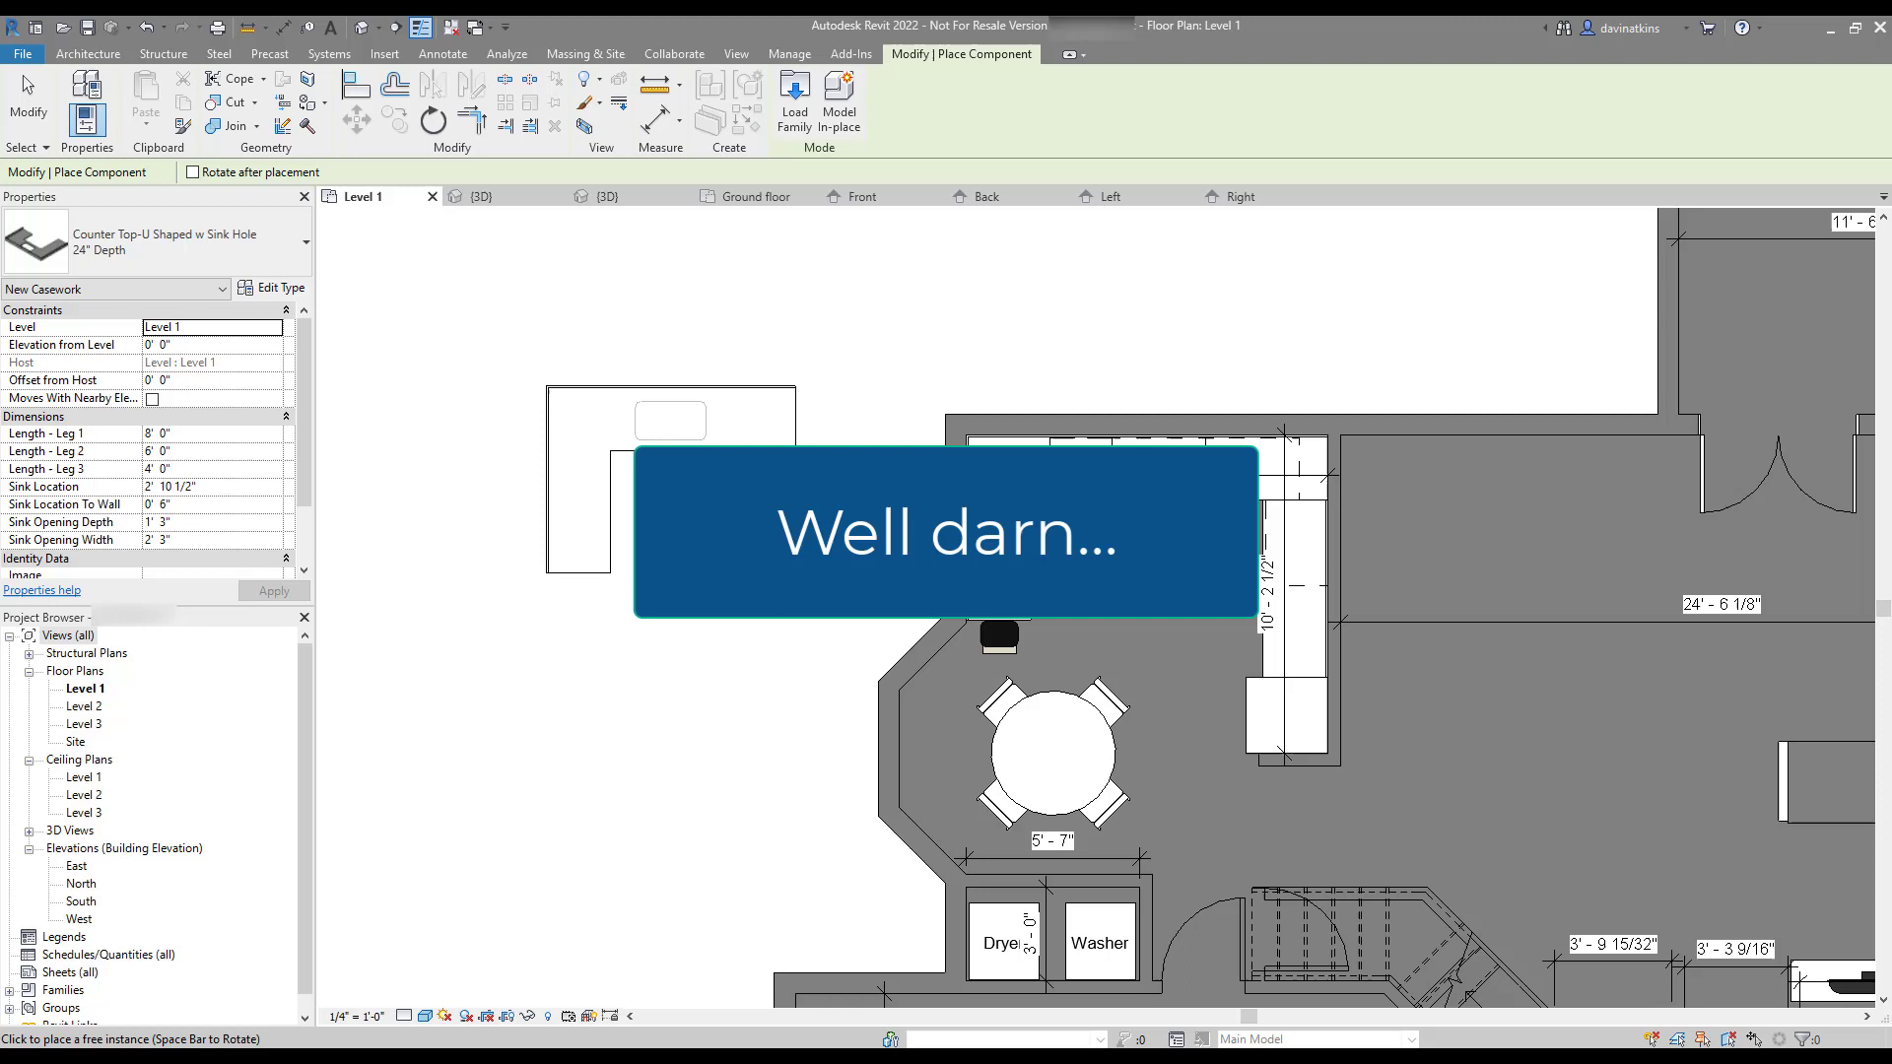
{"action": "key", "text": "Escape"}
{"action": "key", "text": "Escape"}
{"action": "scroll", "coordinate": [711, 495], "scroll_direction": "up", "scroll_amount": 2}
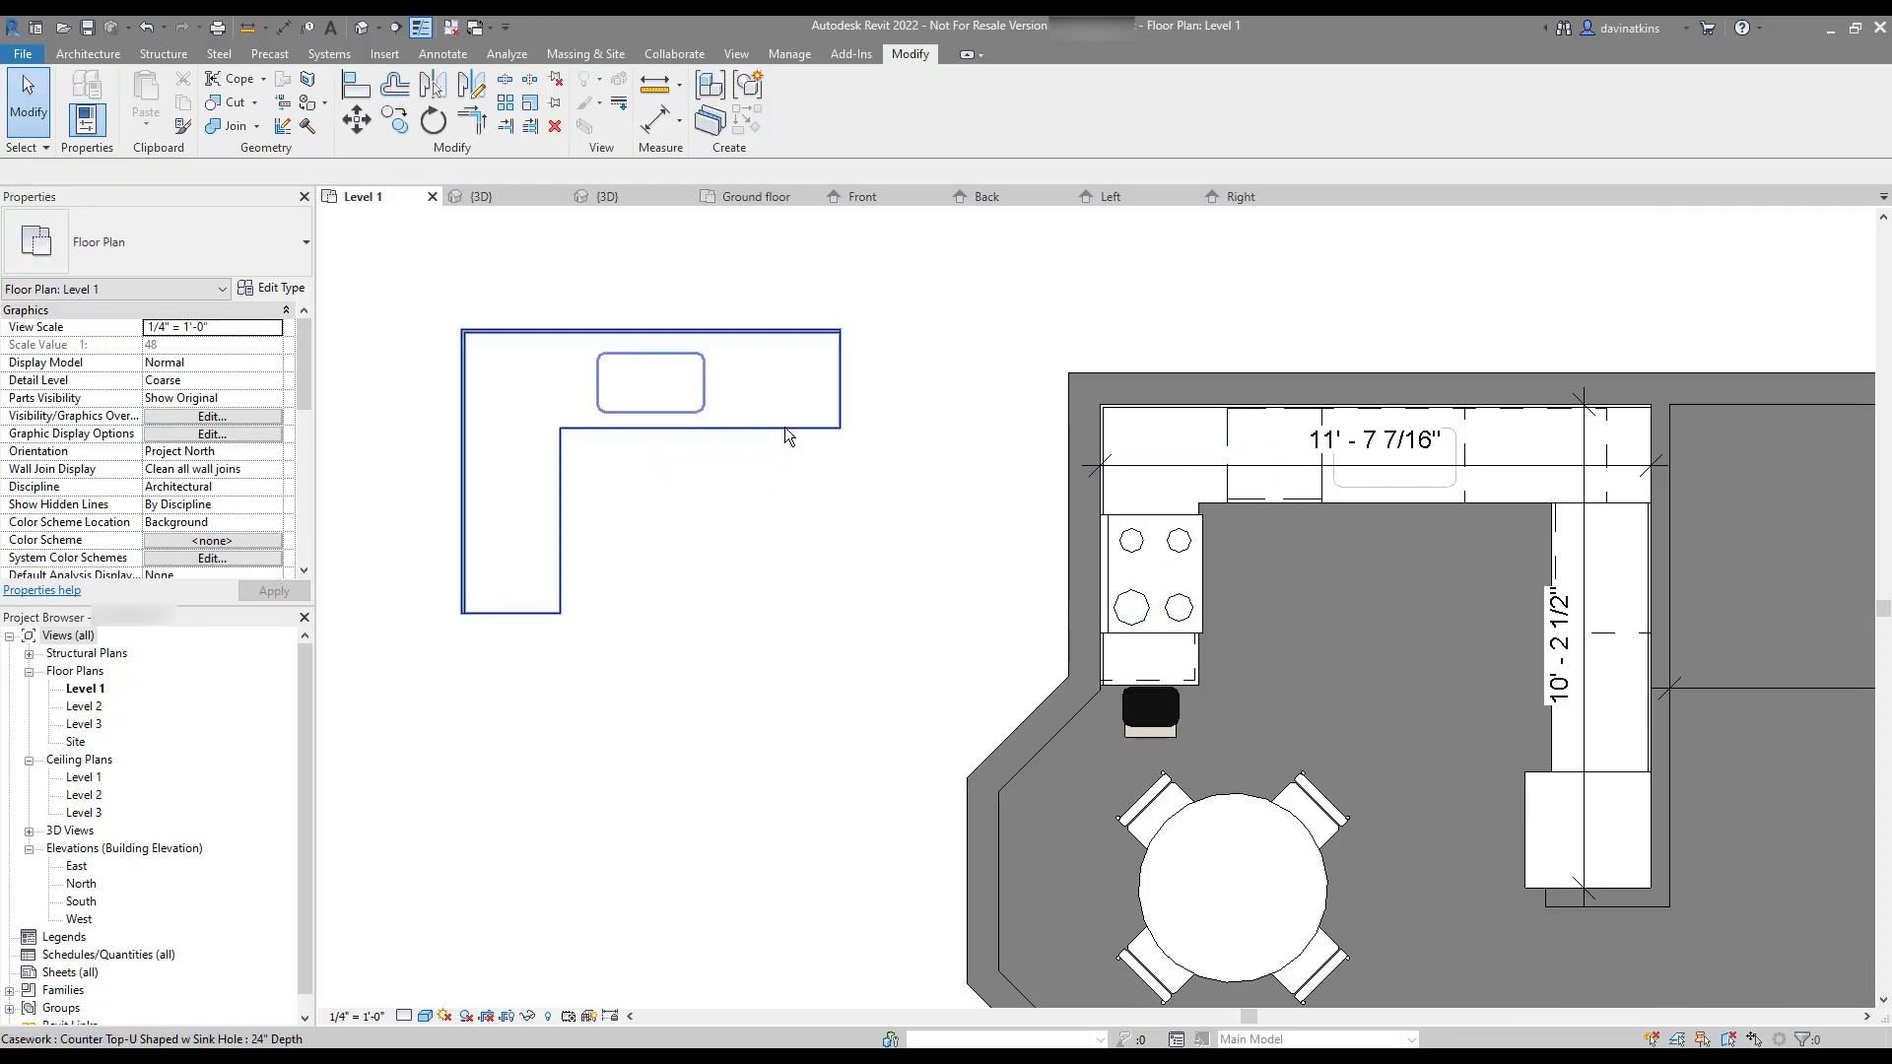
Examine the placed countertop's shape and third leg in the project's 3D view
{"action": "left_click", "coordinate": [491, 198]}
{"action": "middle_click_drag", "start_coordinate": [444, 492], "coordinate": [704, 273]}
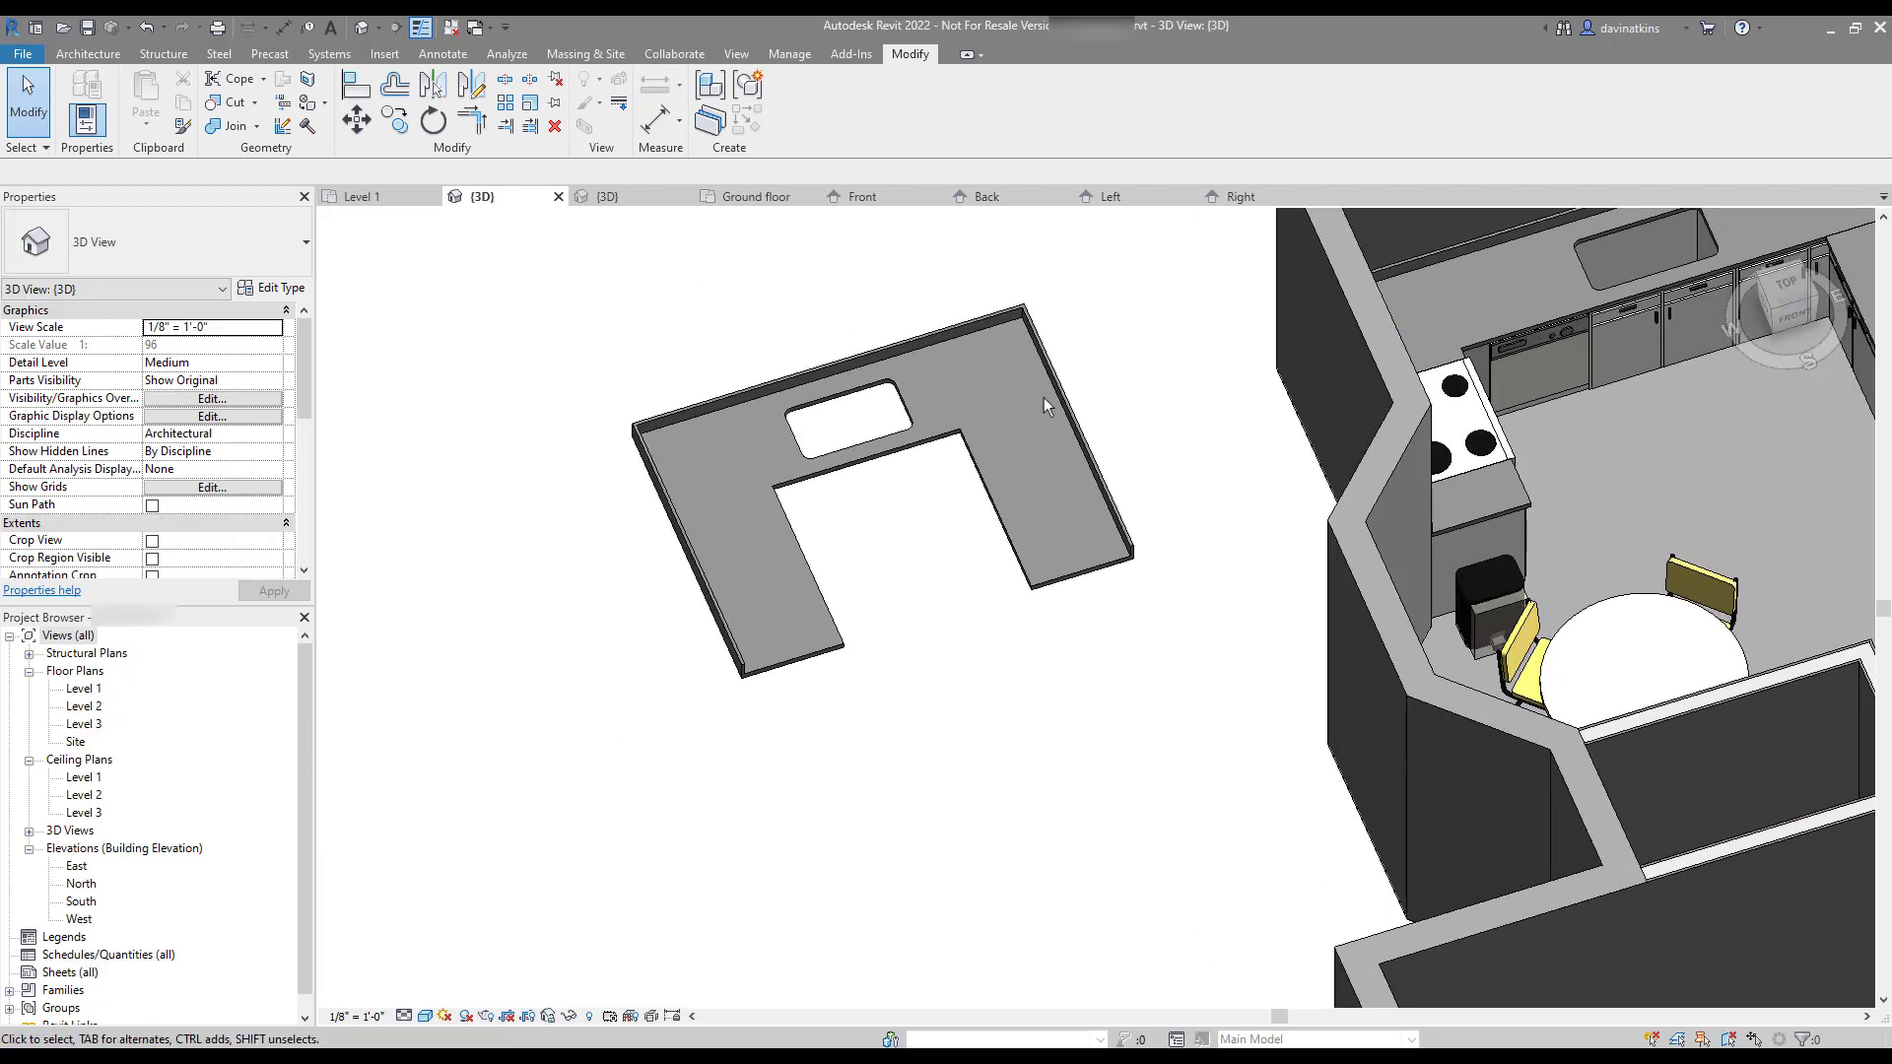
{"action": "left_click", "coordinate": [1028, 412]}
{"action": "middle_click_drag", "start_coordinate": [1028, 412], "coordinate": [862, 430]}
{"action": "key", "text": "Escape"}
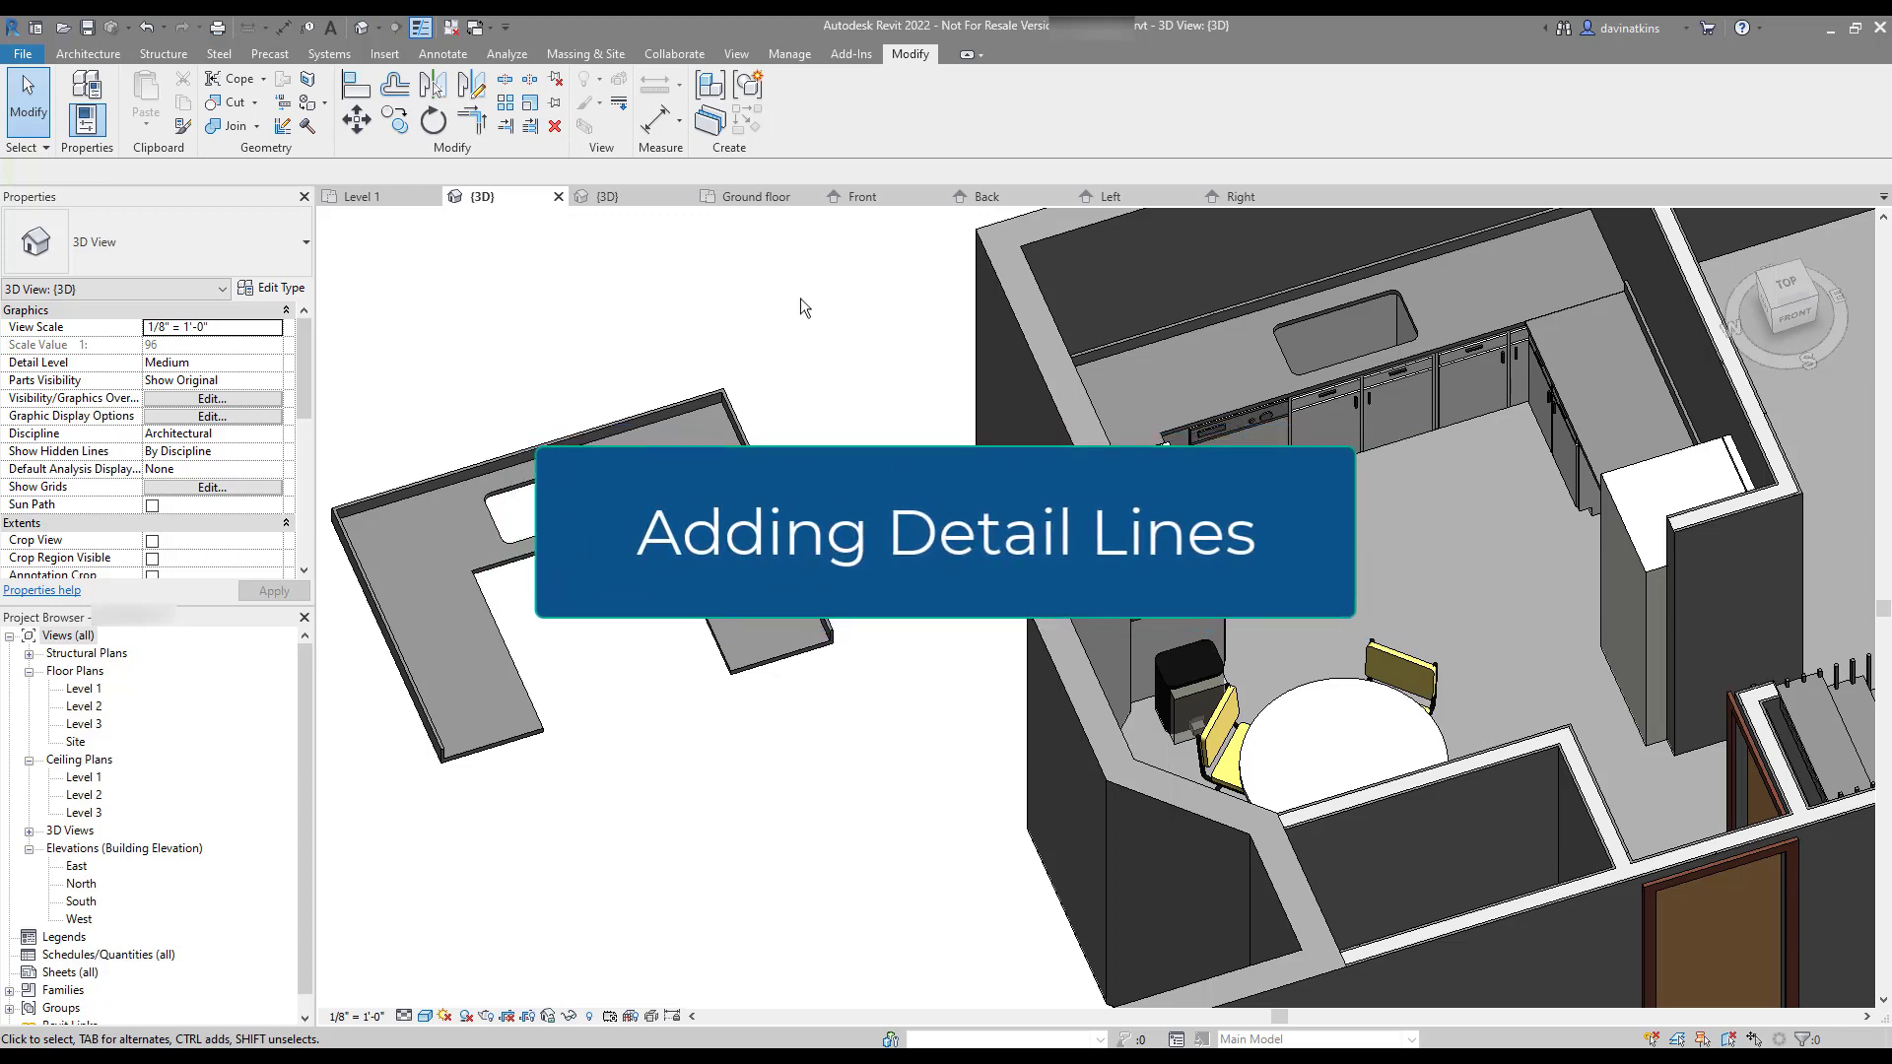
In the family's Ground floor plan, edit the masking region boundary, adding locked lines on the third leg's inner and end reference planes
{"action": "left_click", "coordinate": [755, 199]}
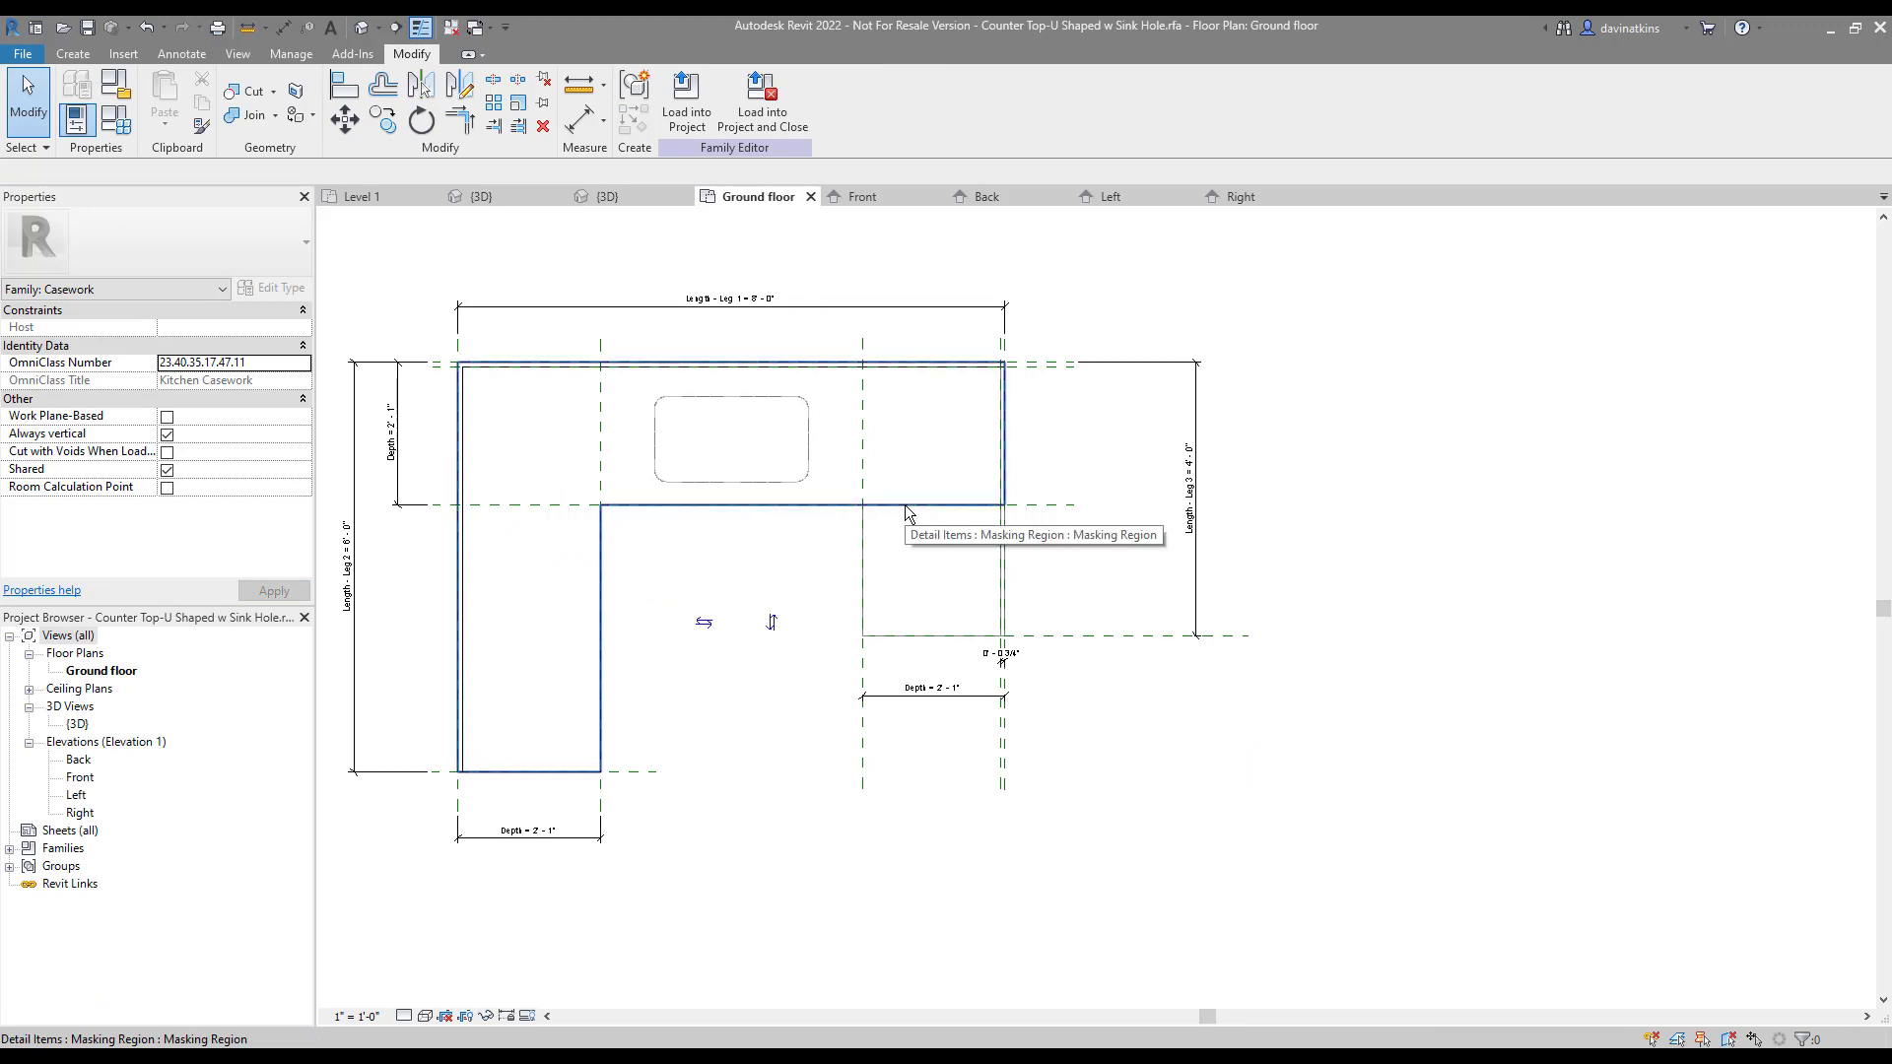
{"action": "left_click", "coordinate": [905, 504]}
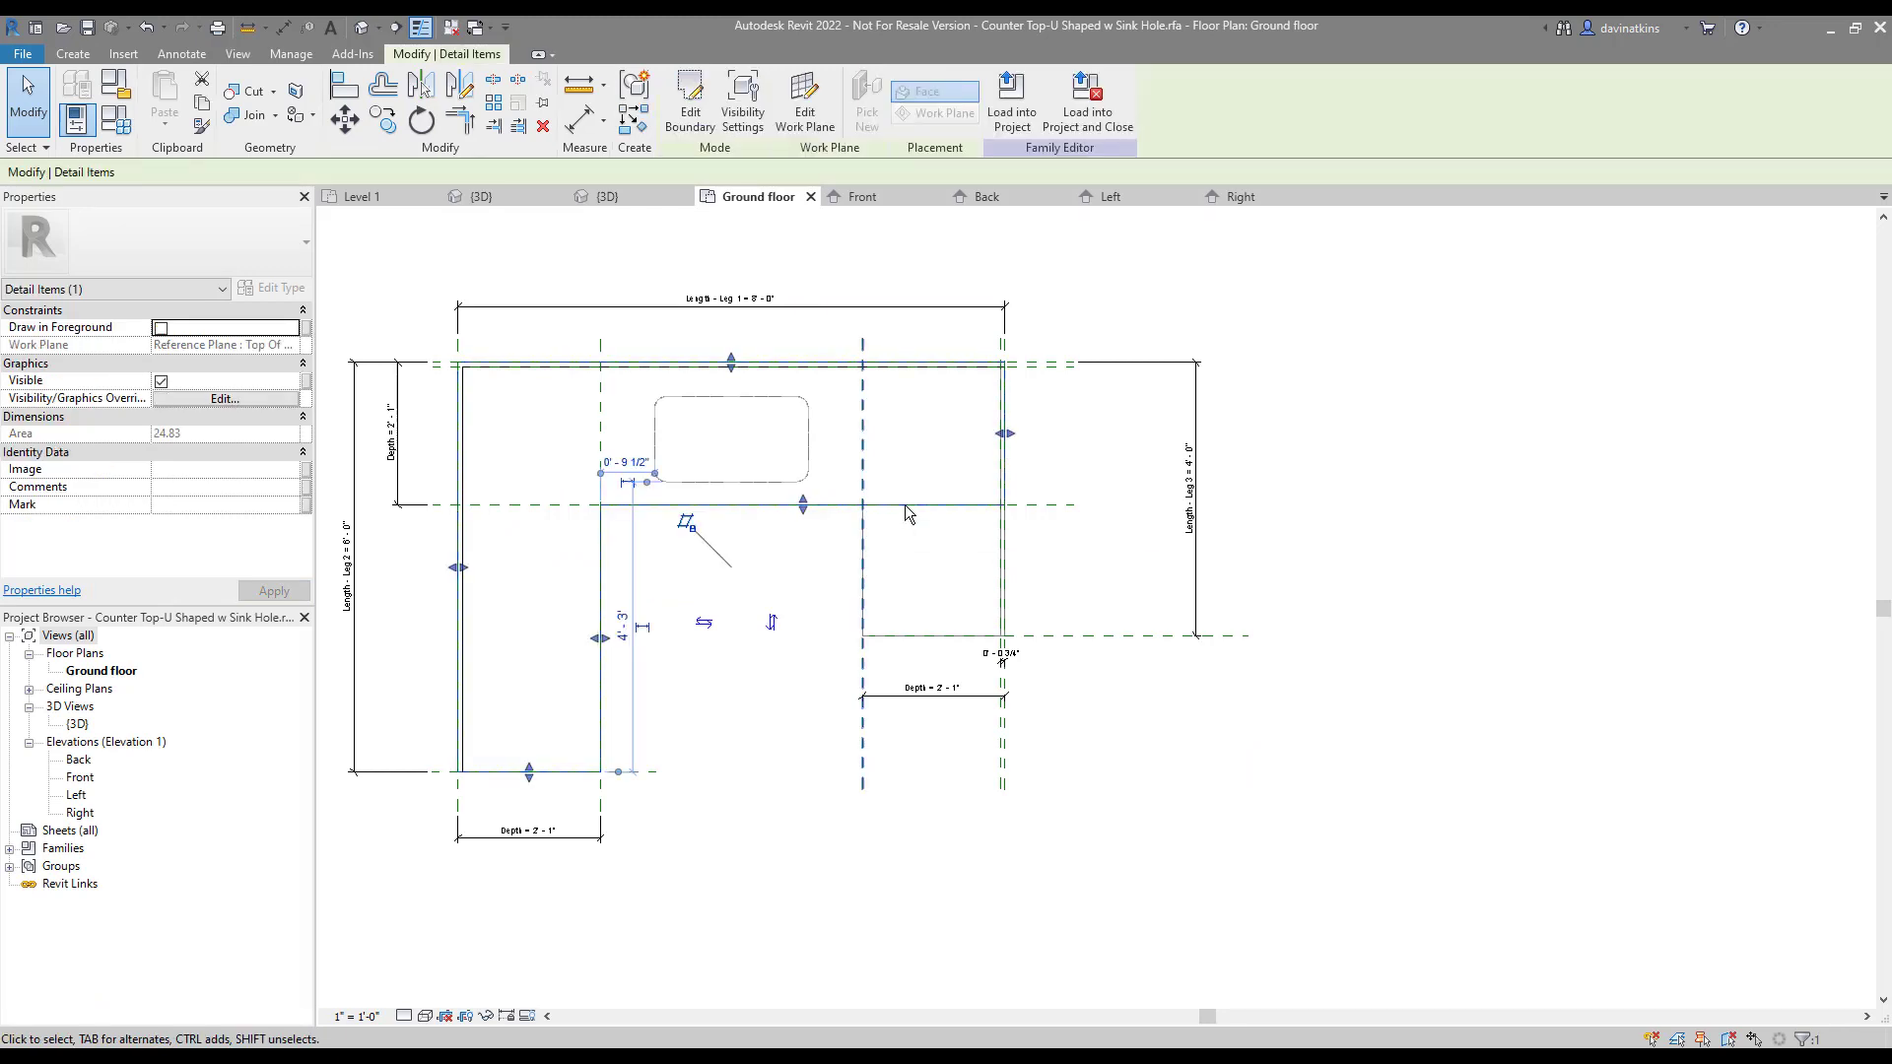
{"action": "left_click", "coordinate": [690, 108]}
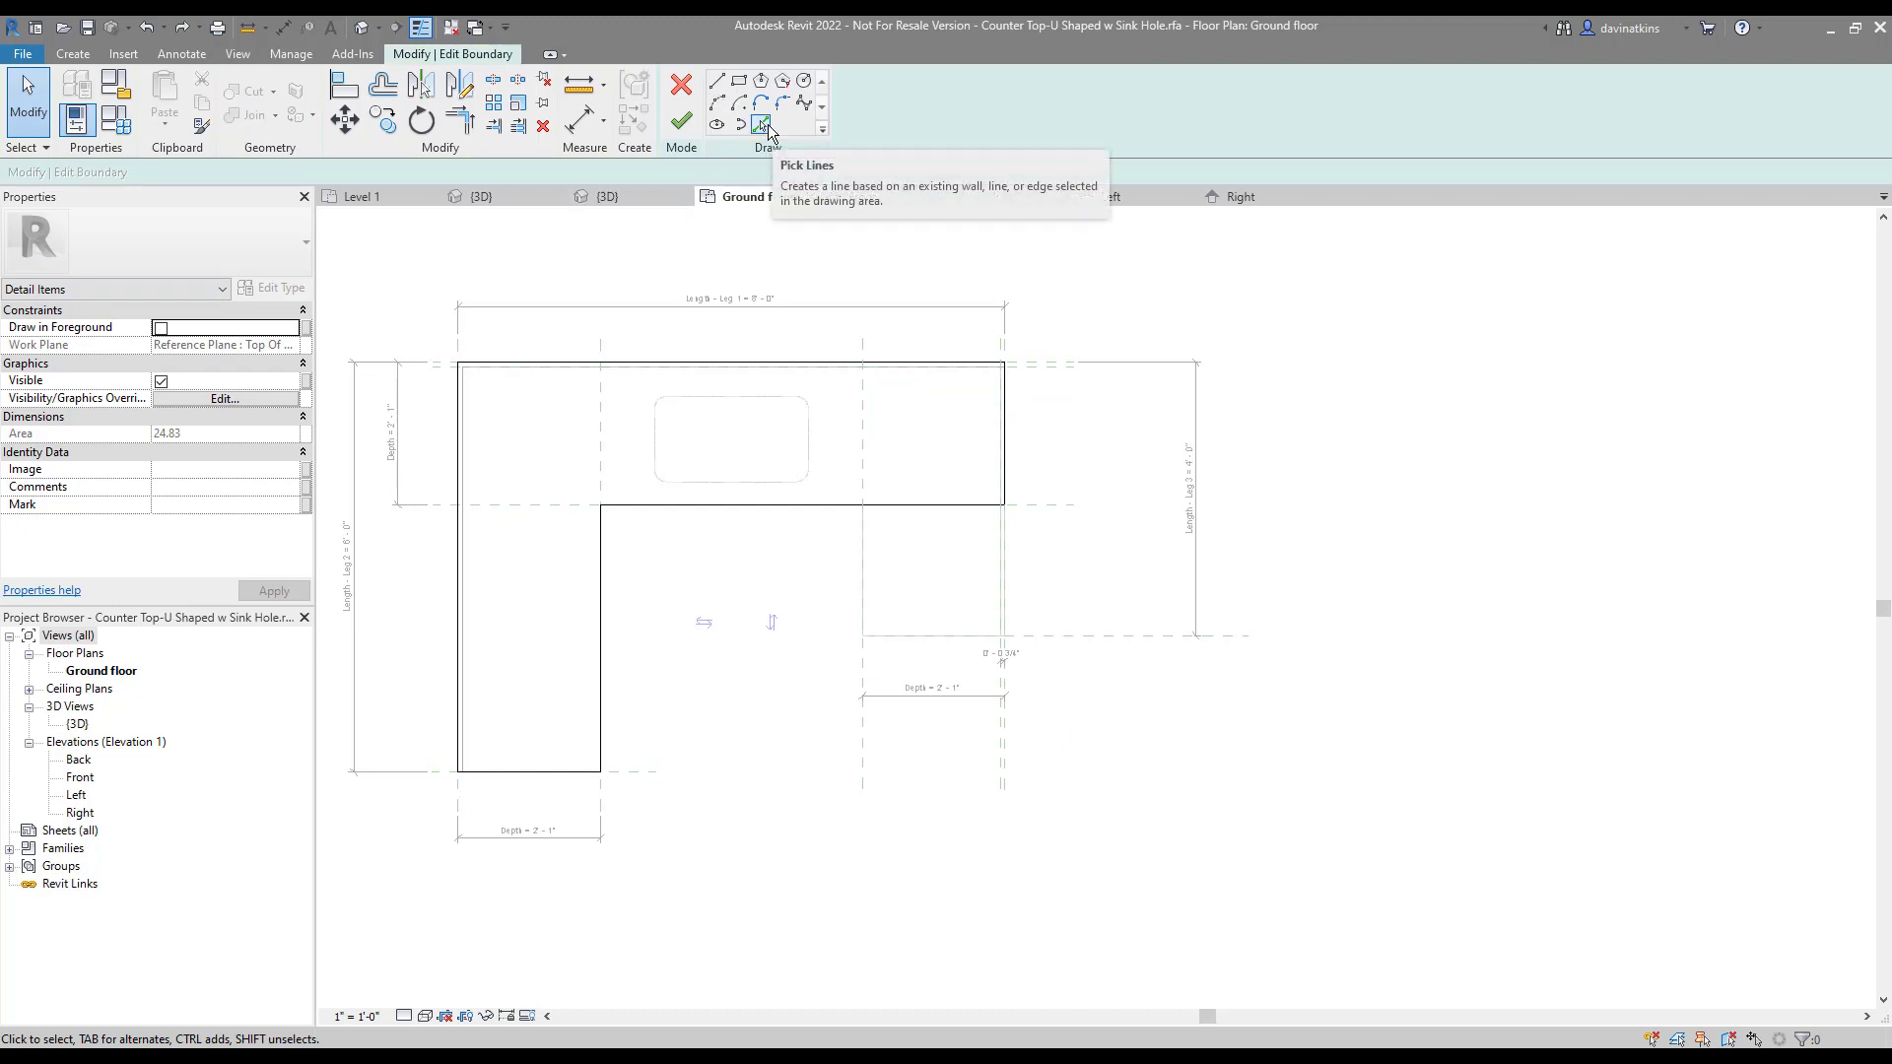
{"action": "left_click", "coordinate": [763, 124]}
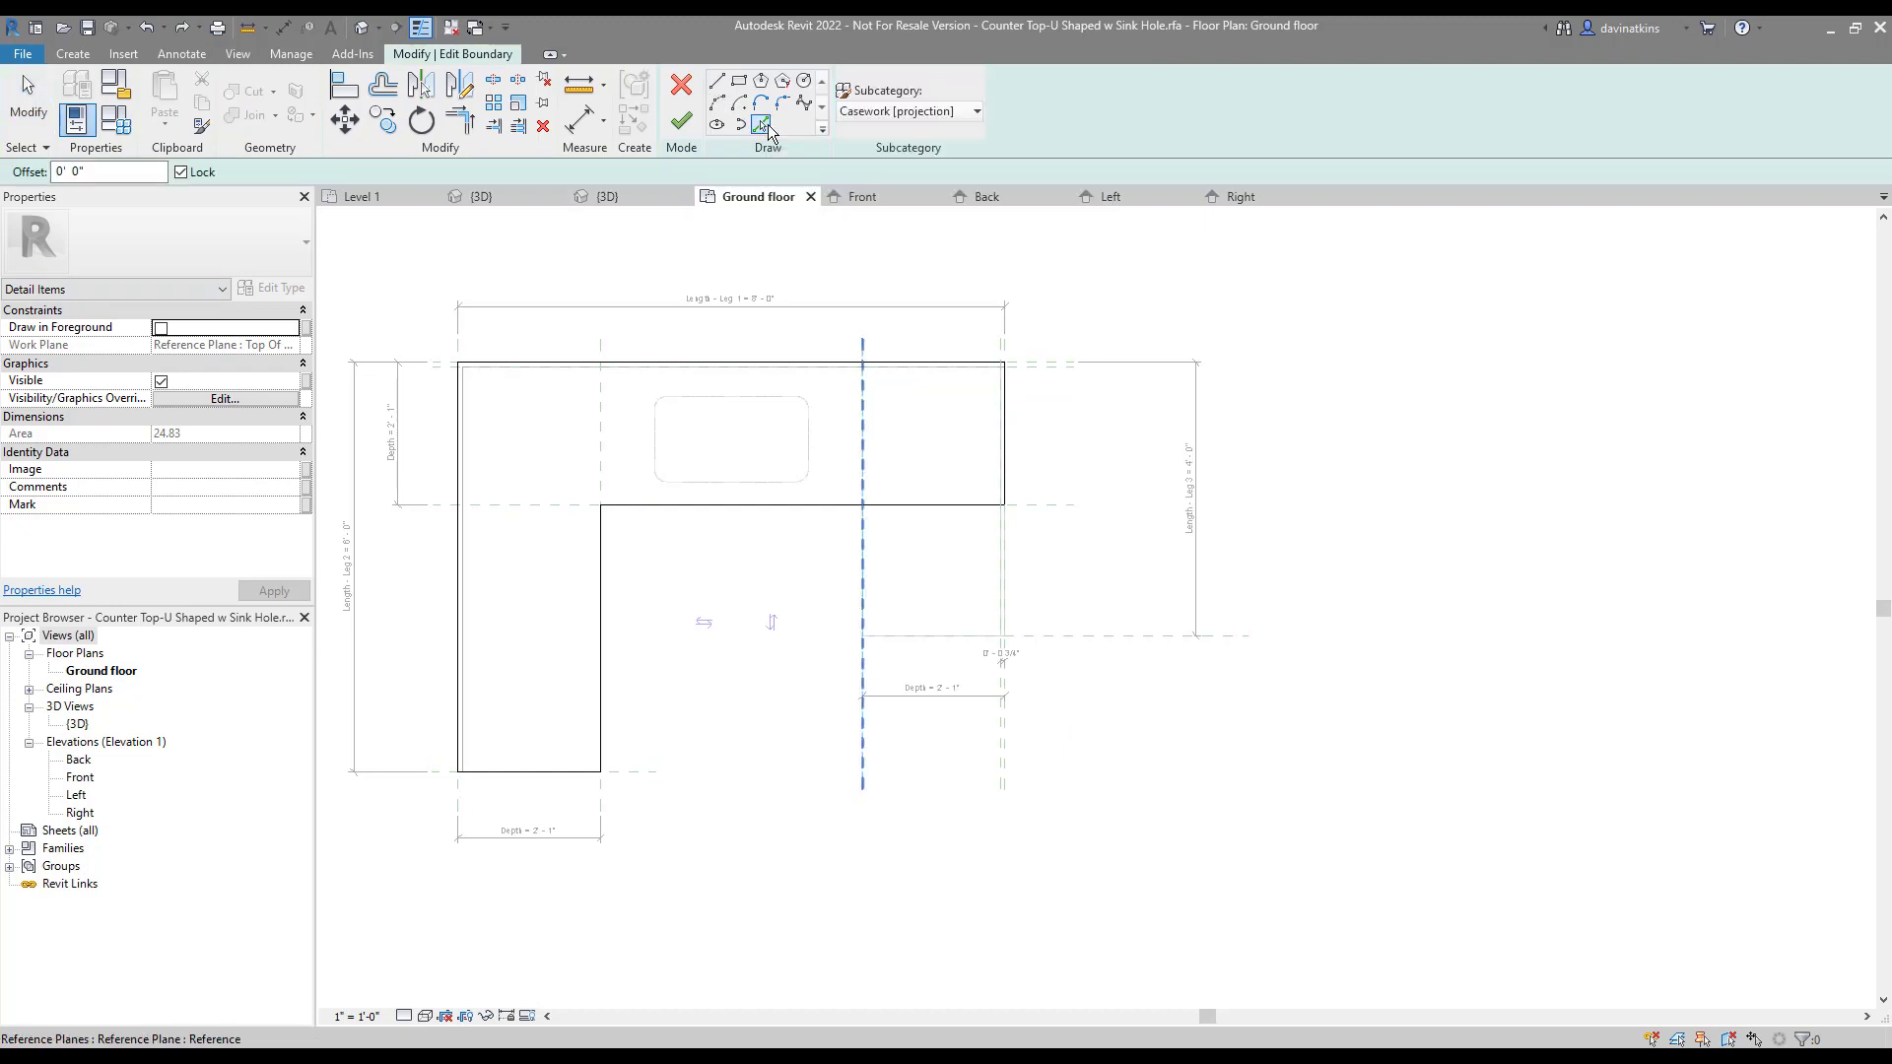
{"action": "left_click", "coordinate": [867, 429]}
{"action": "left_click", "coordinate": [1055, 636]}
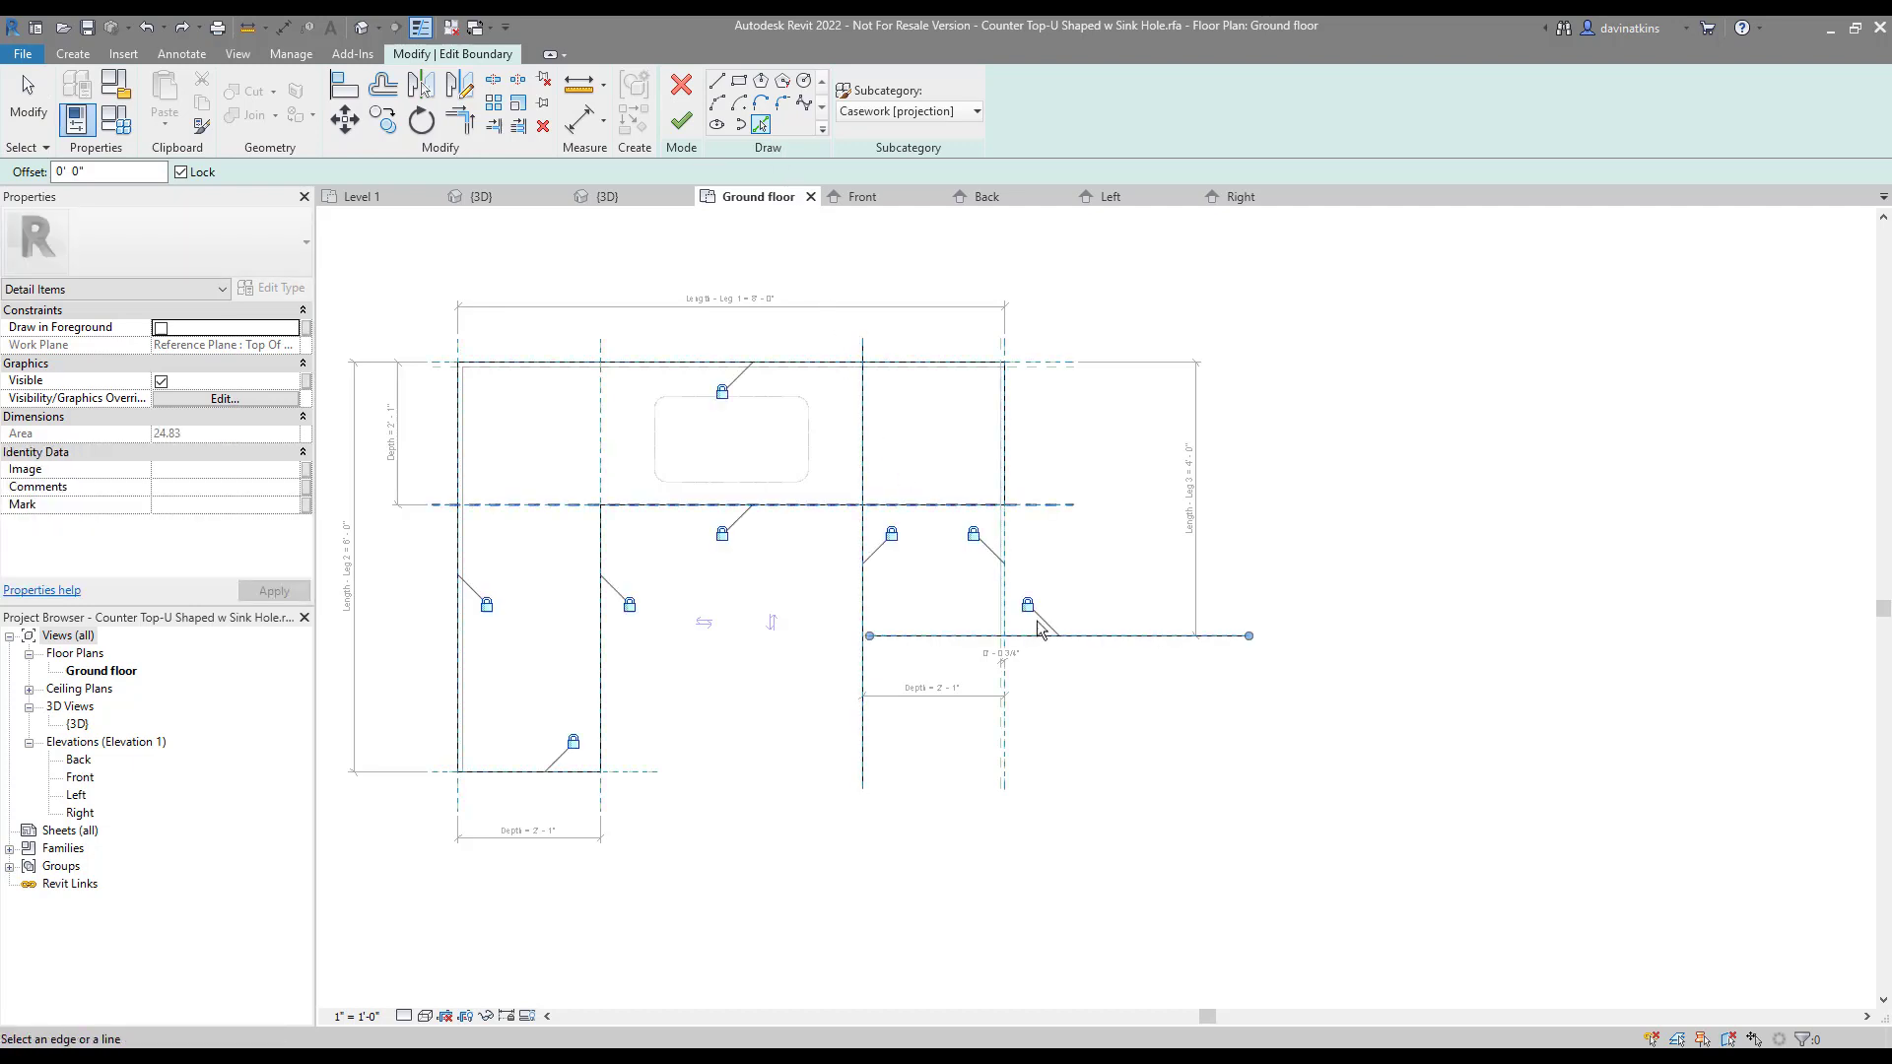
Trim the masking region's boundary lines to corners into a closed U-shaped outline and finish the boundary
{"action": "left_click", "coordinate": [459, 119]}
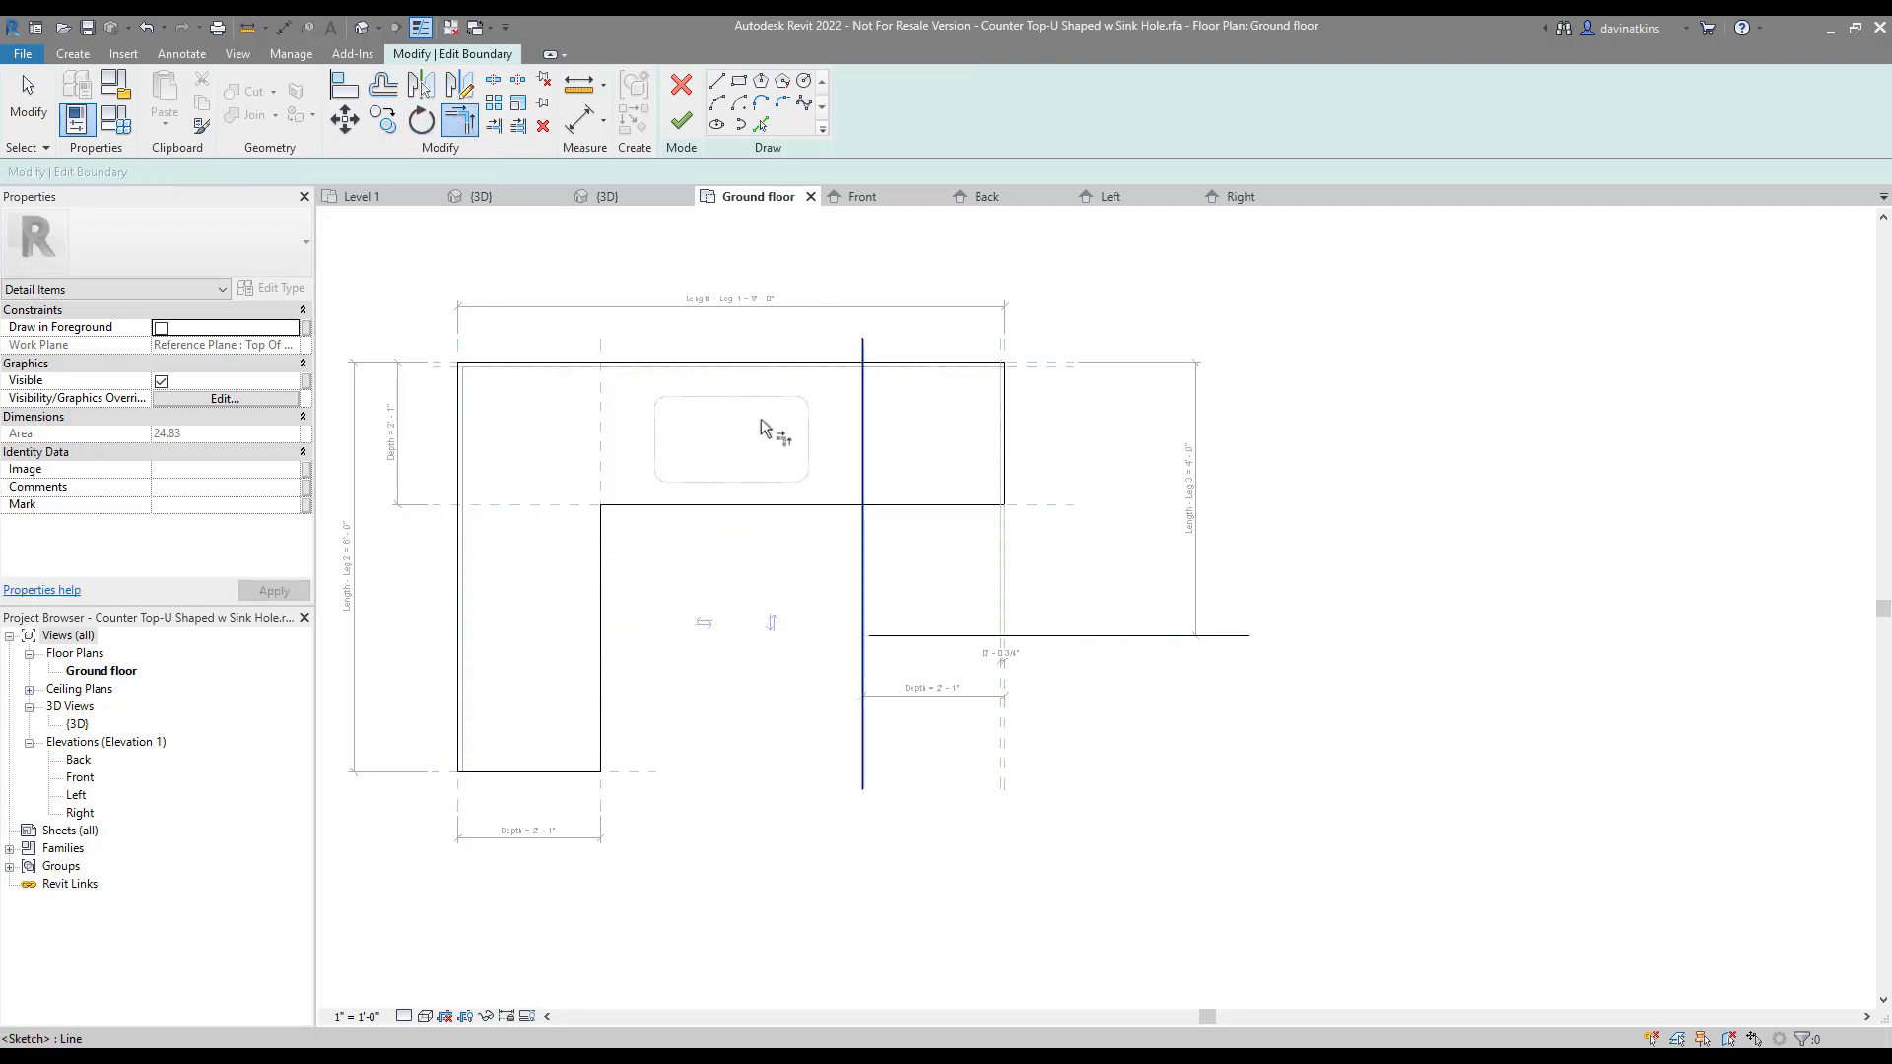
{"action": "left_click", "coordinate": [852, 507]}
{"action": "left_click", "coordinate": [865, 533]}
{"action": "left_click", "coordinate": [866, 581]}
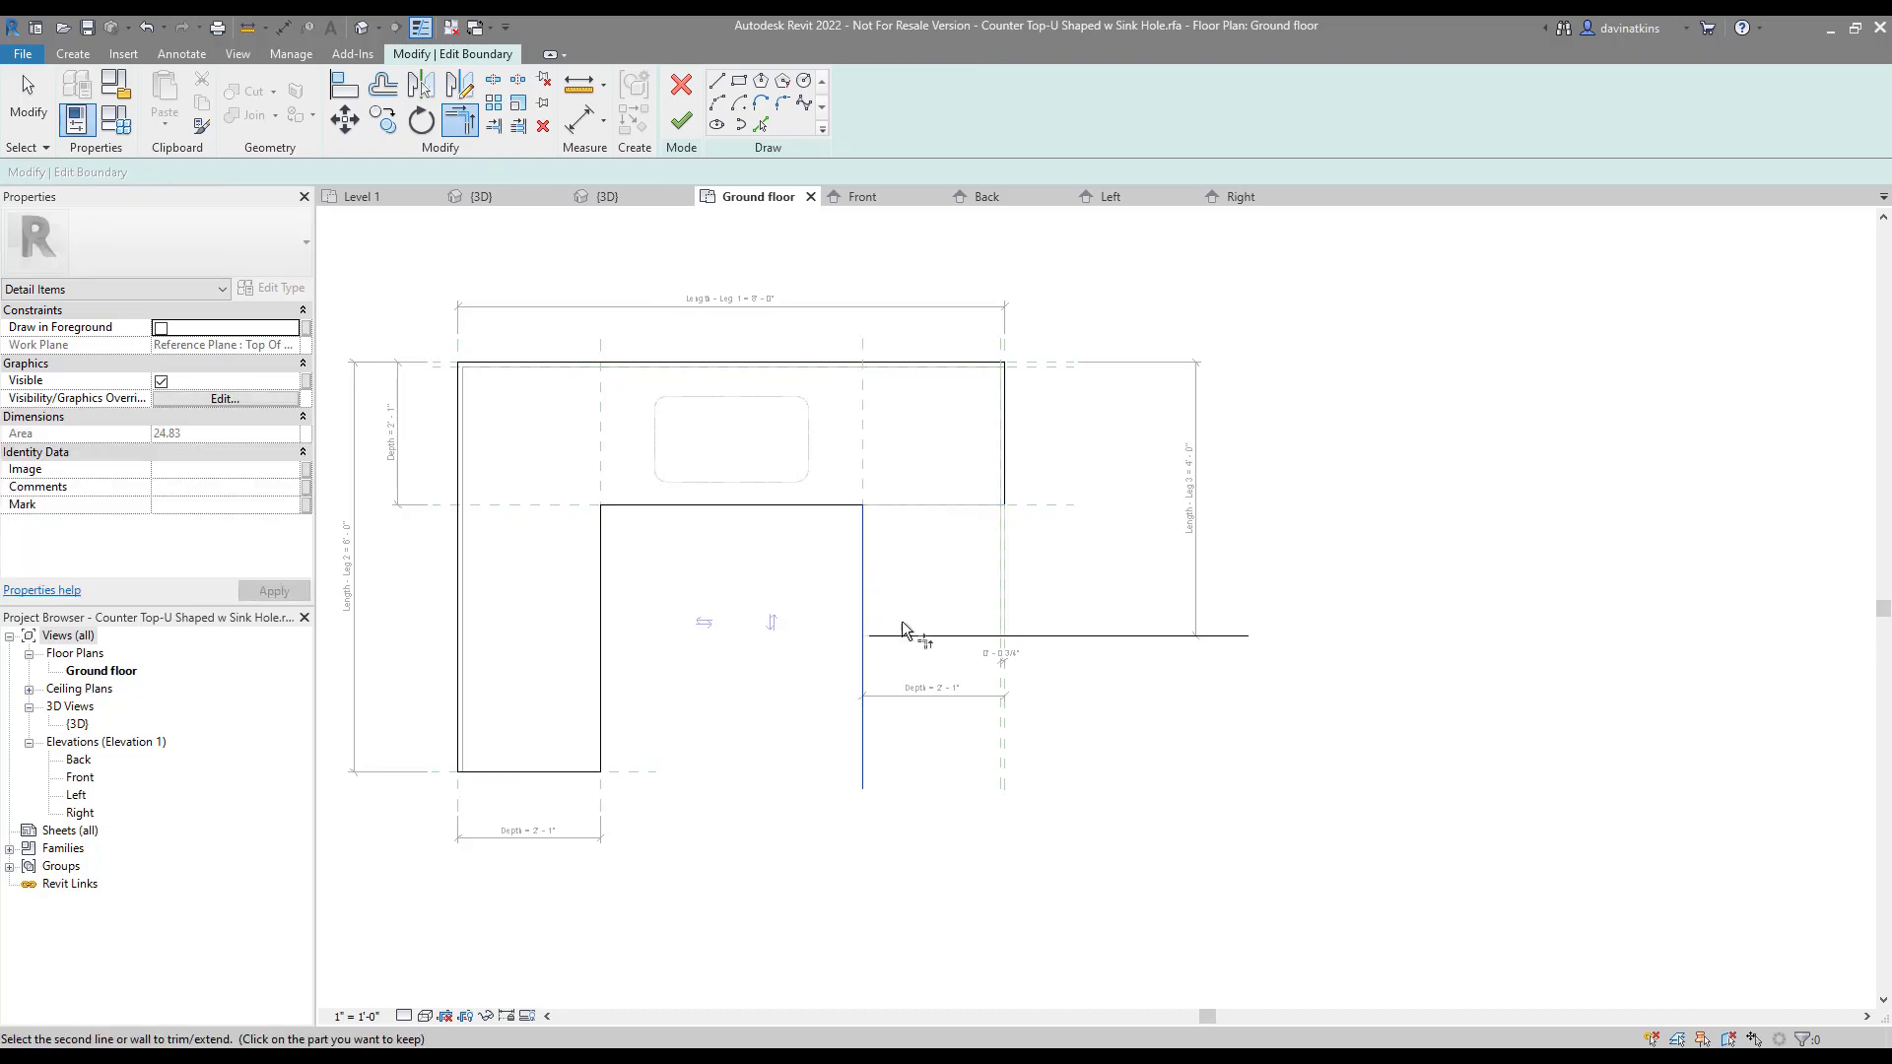
{"action": "left_click", "coordinate": [909, 637]}
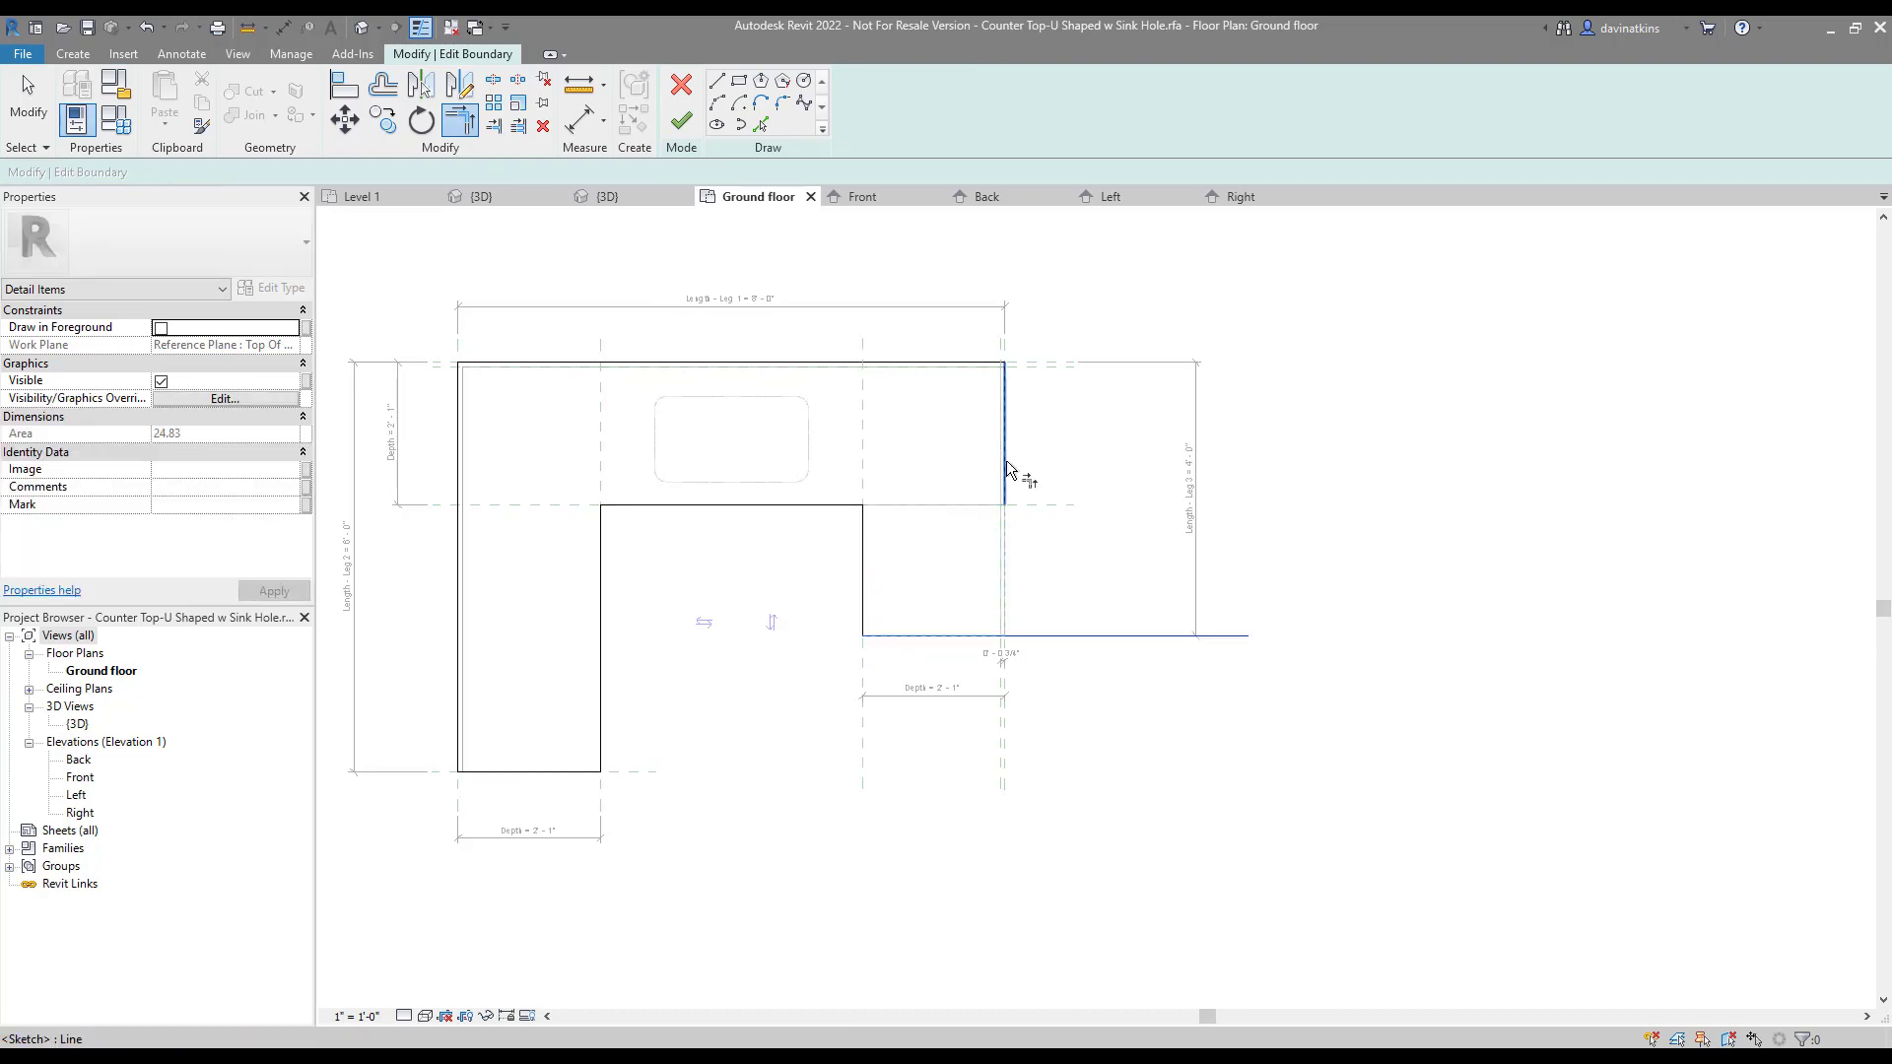
{"action": "left_click", "coordinate": [1007, 459]}
{"action": "left_click", "coordinate": [681, 120]}
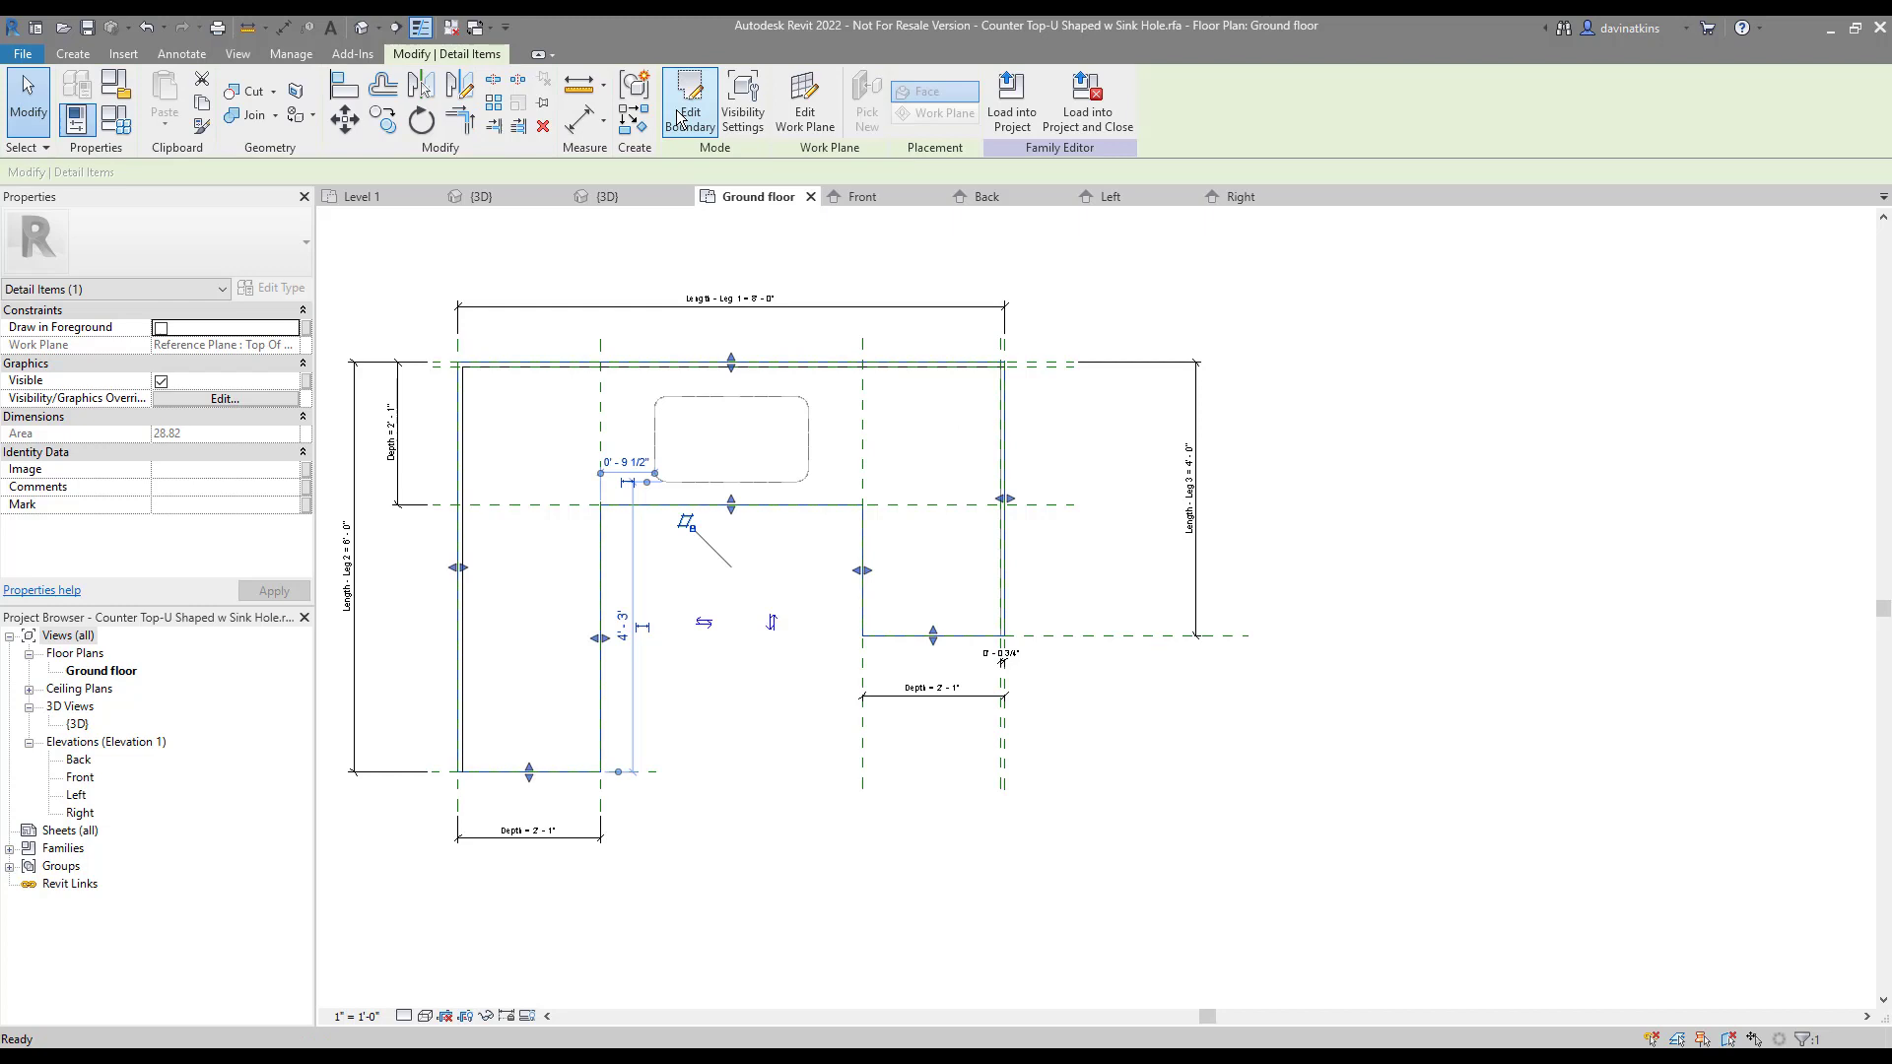
{"action": "left_click", "coordinate": [617, 246]}
Save the family and reload it into the project, overwriting the existing version
{"action": "key", "text": "ctrl+s"}
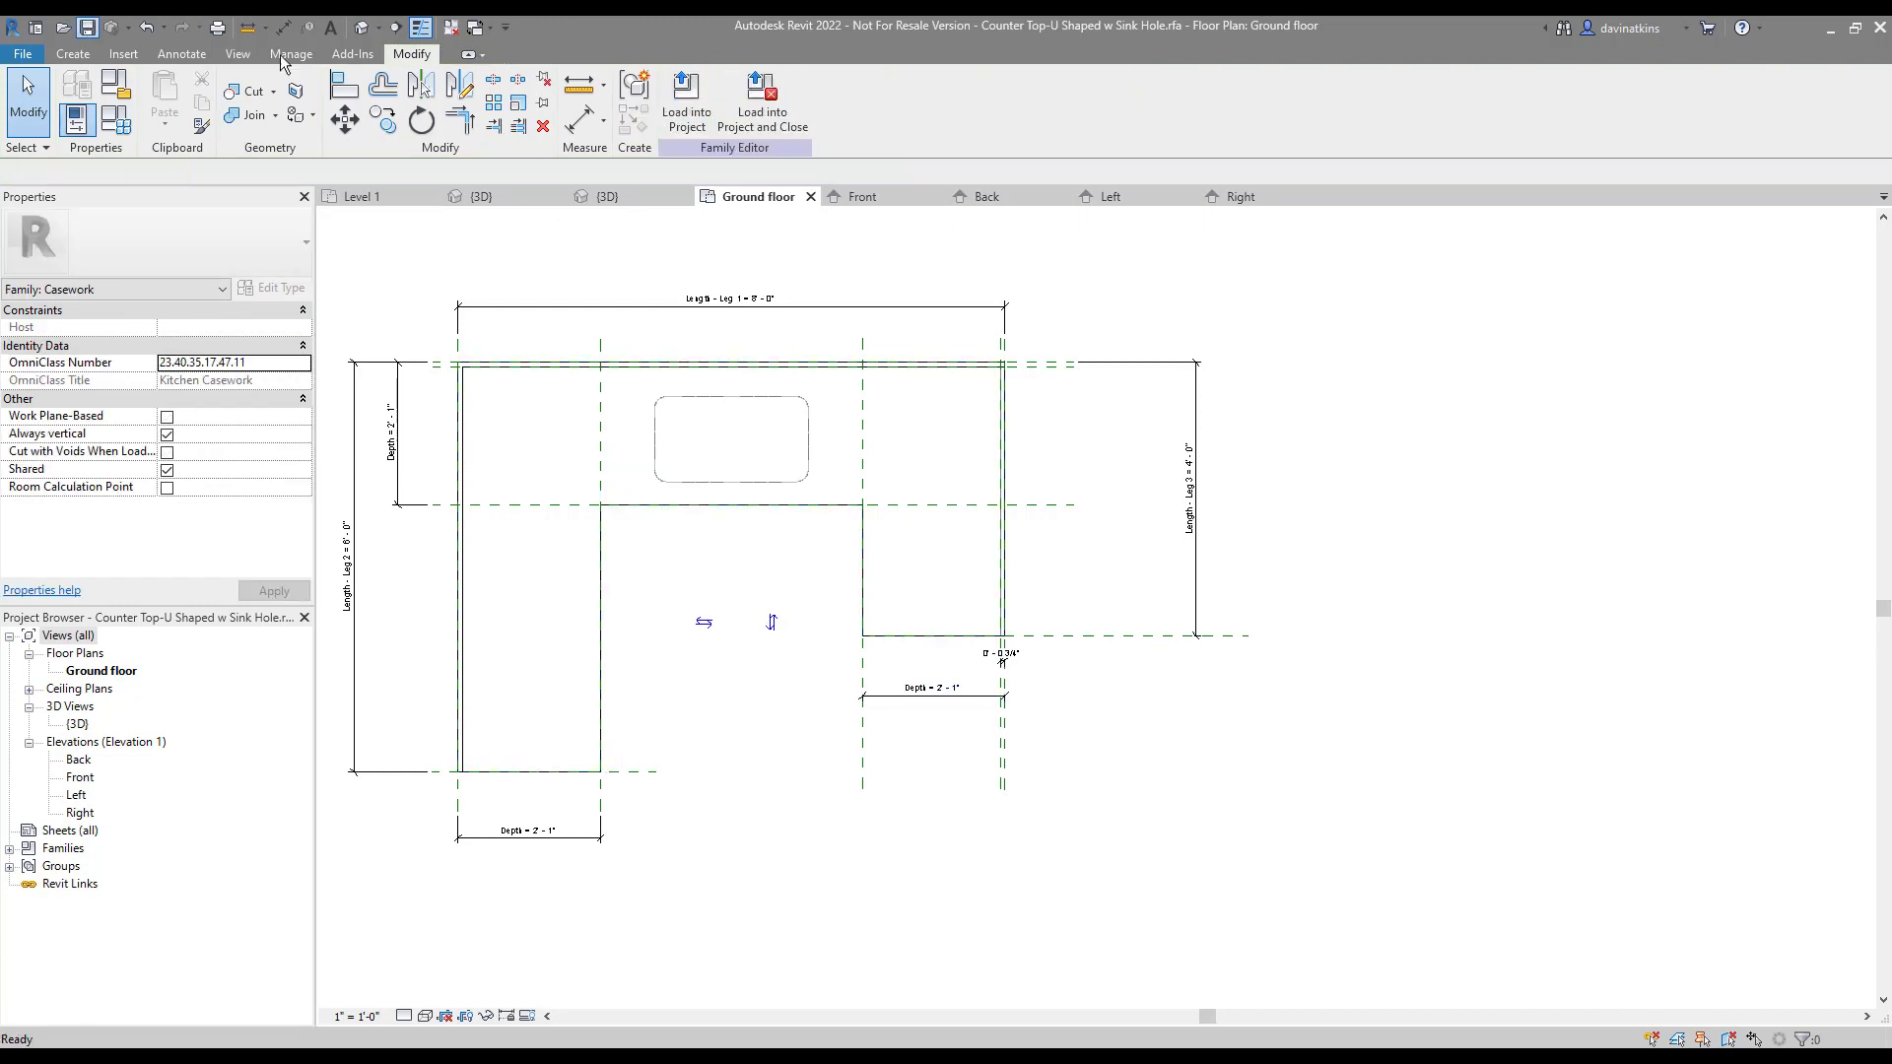
{"action": "left_click", "coordinate": [686, 101]}
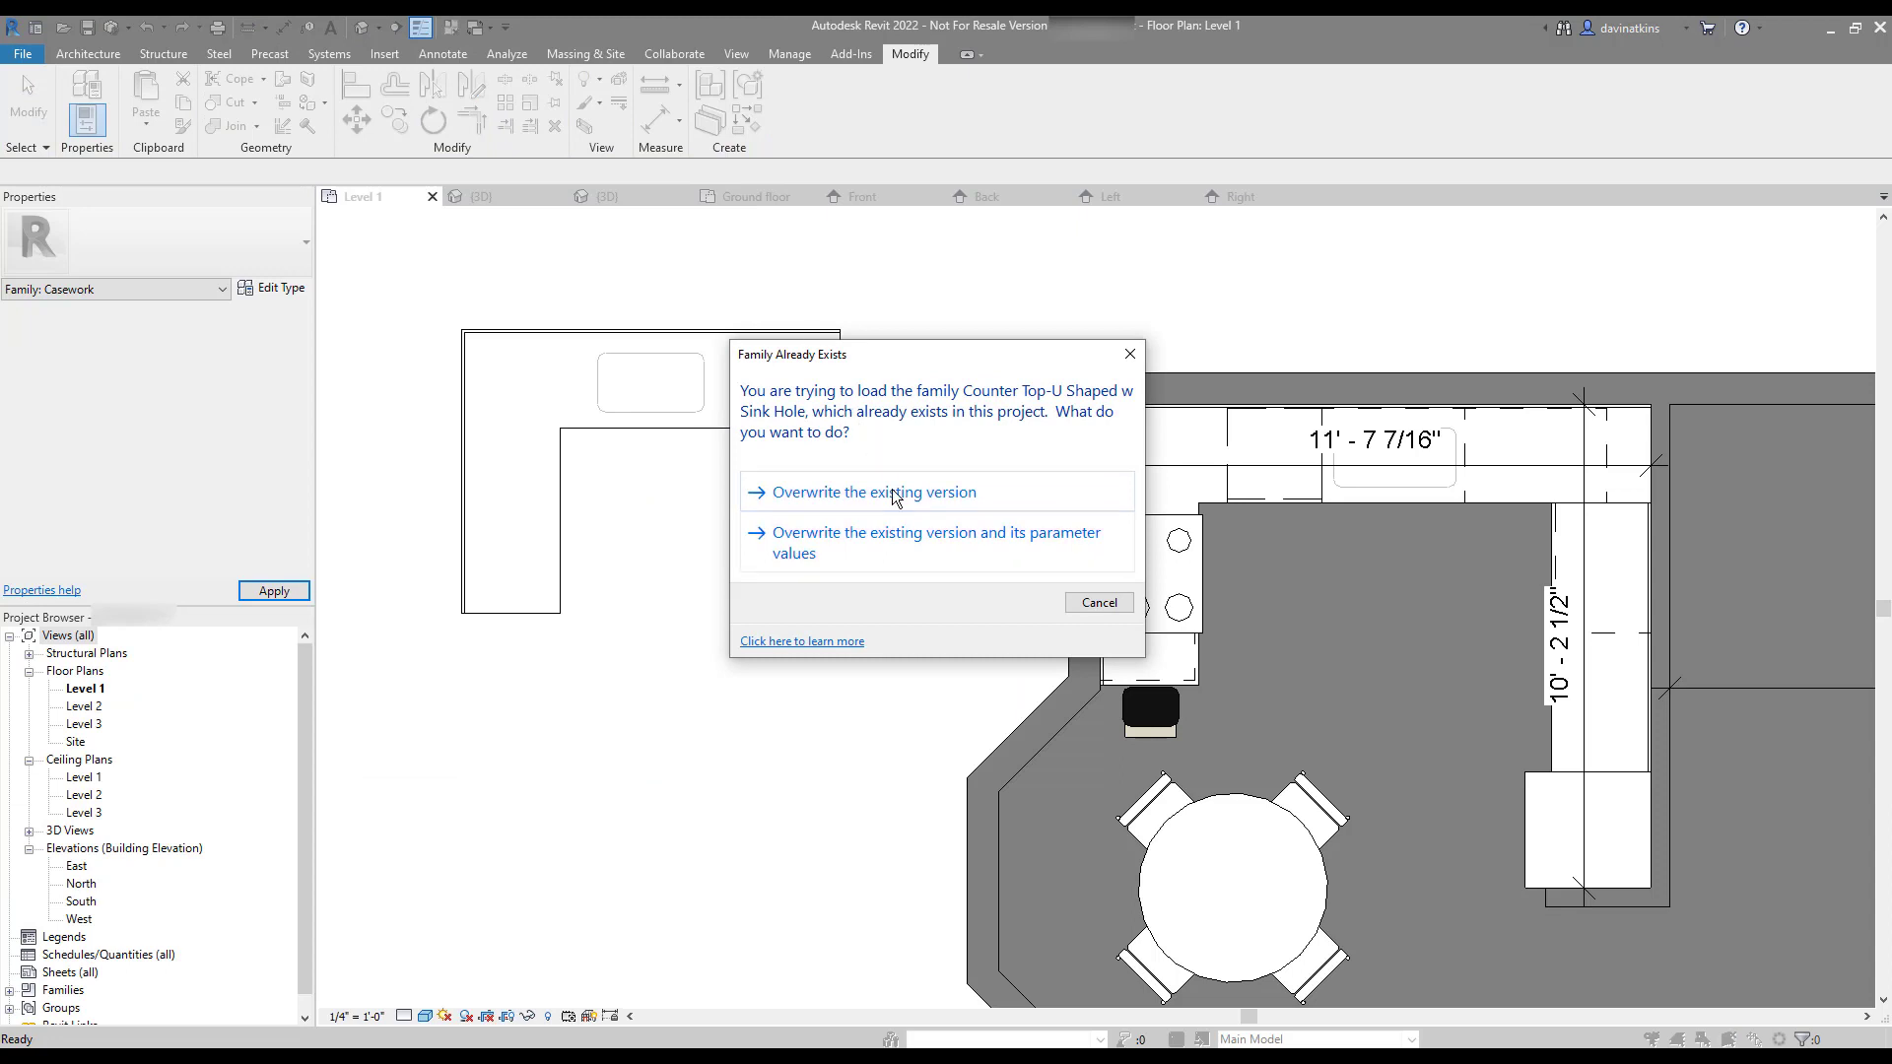
{"action": "left_click", "coordinate": [894, 495]}
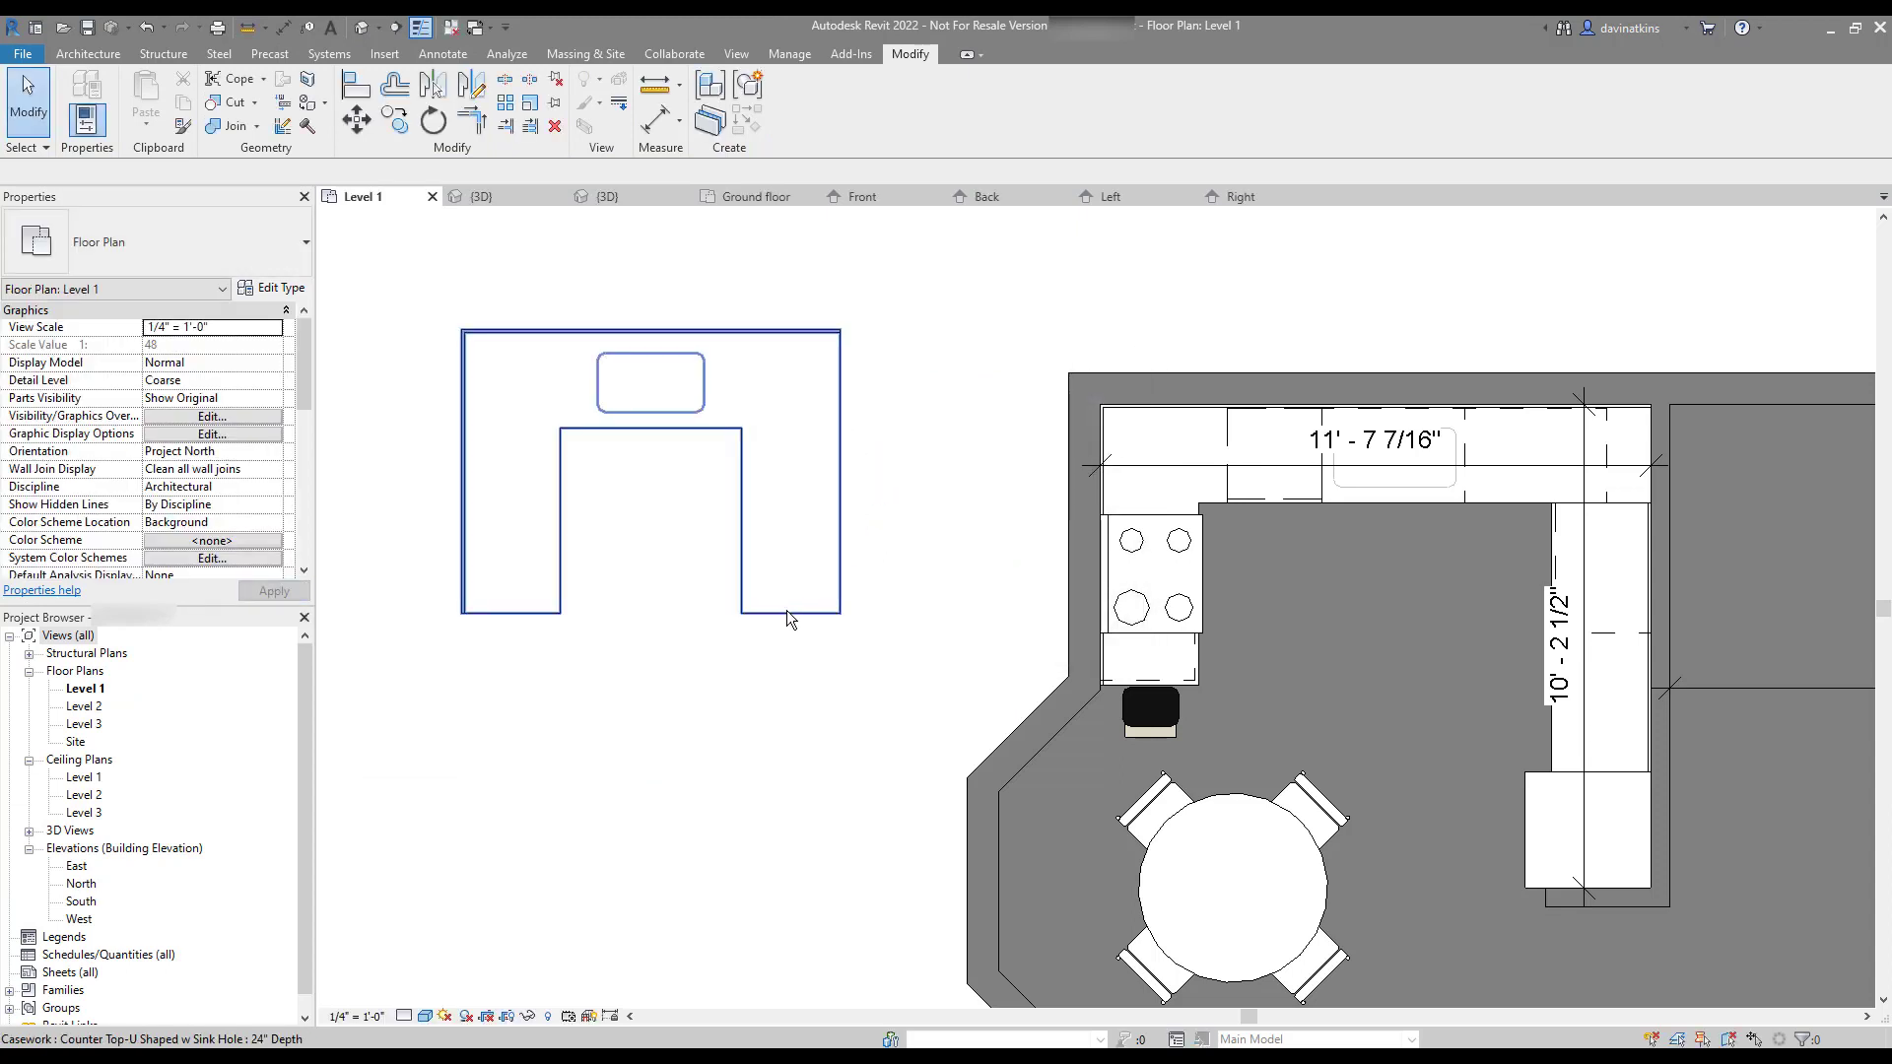
Shorten the placed countertop's Leg 2 to about 4' 6" with its stretch grip in the Level 1 plan
{"action": "left_click", "coordinate": [787, 611]}
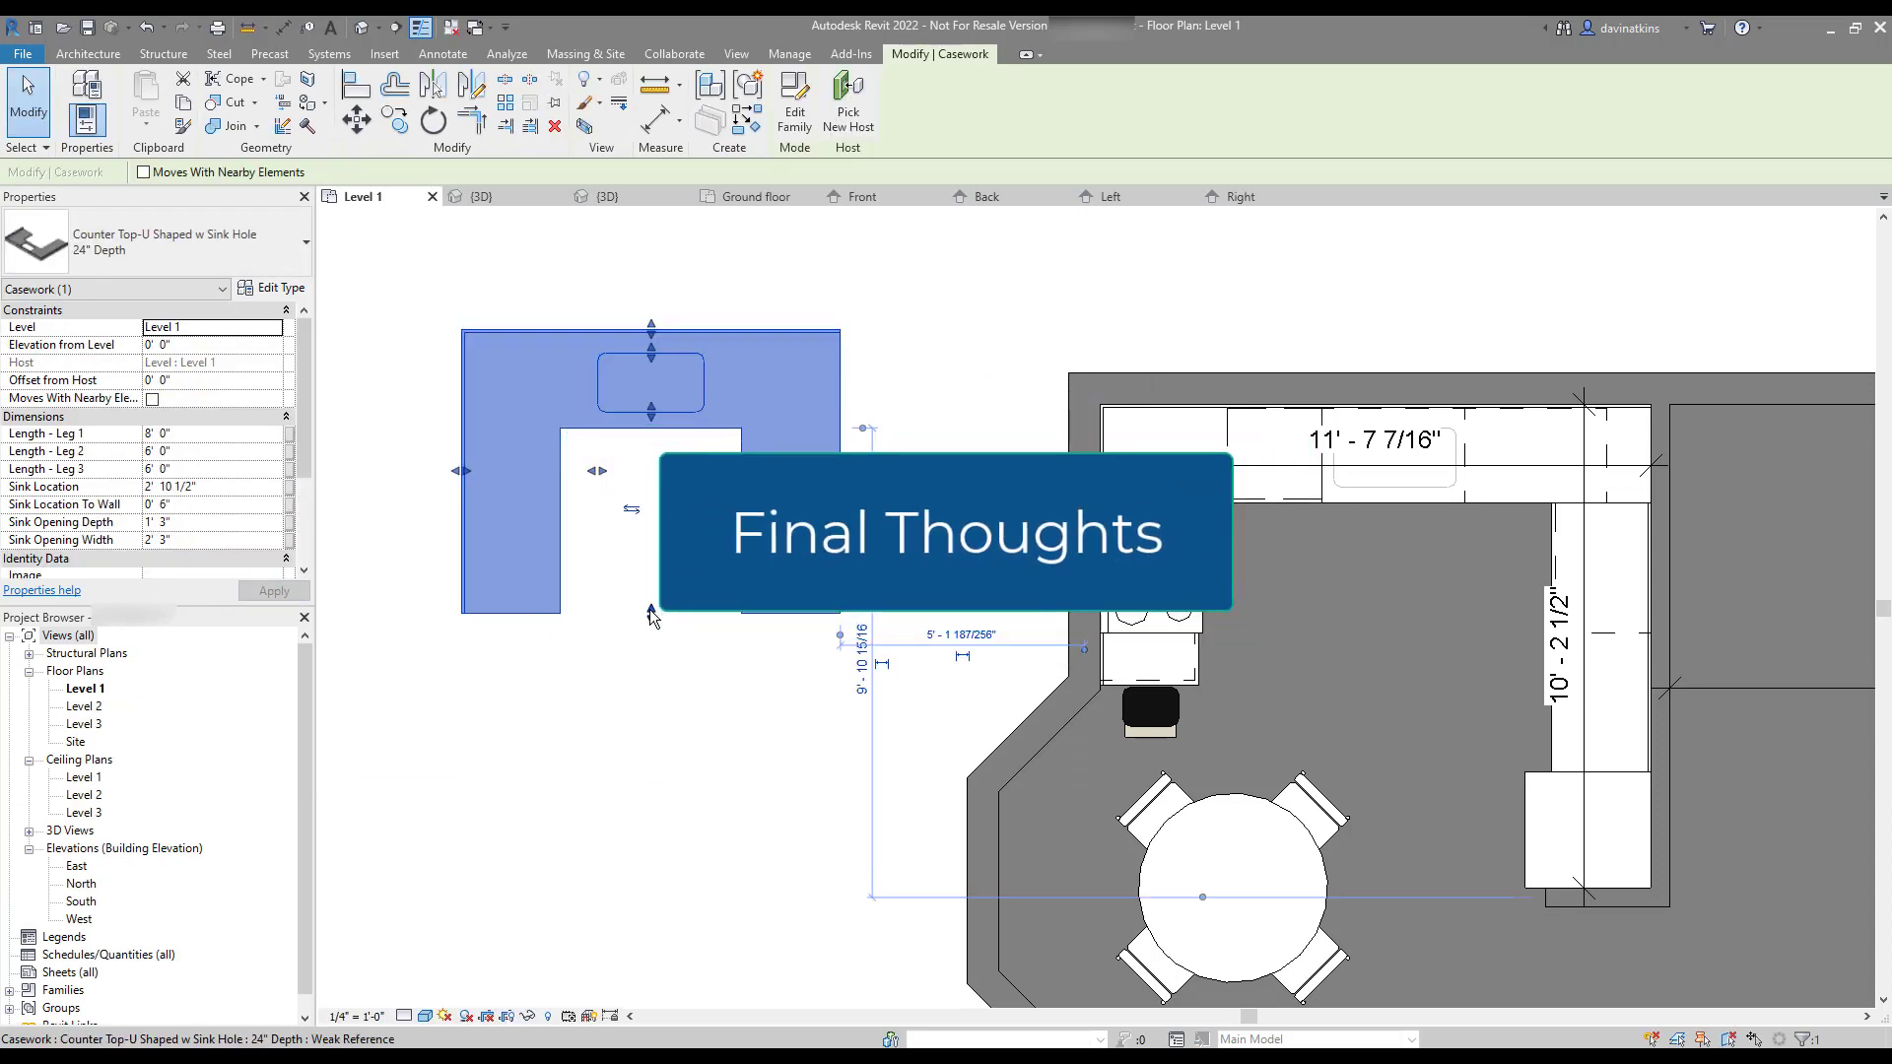
{"action": "left_click_drag", "start_coordinate": [650, 615], "coordinate": [650, 542]}
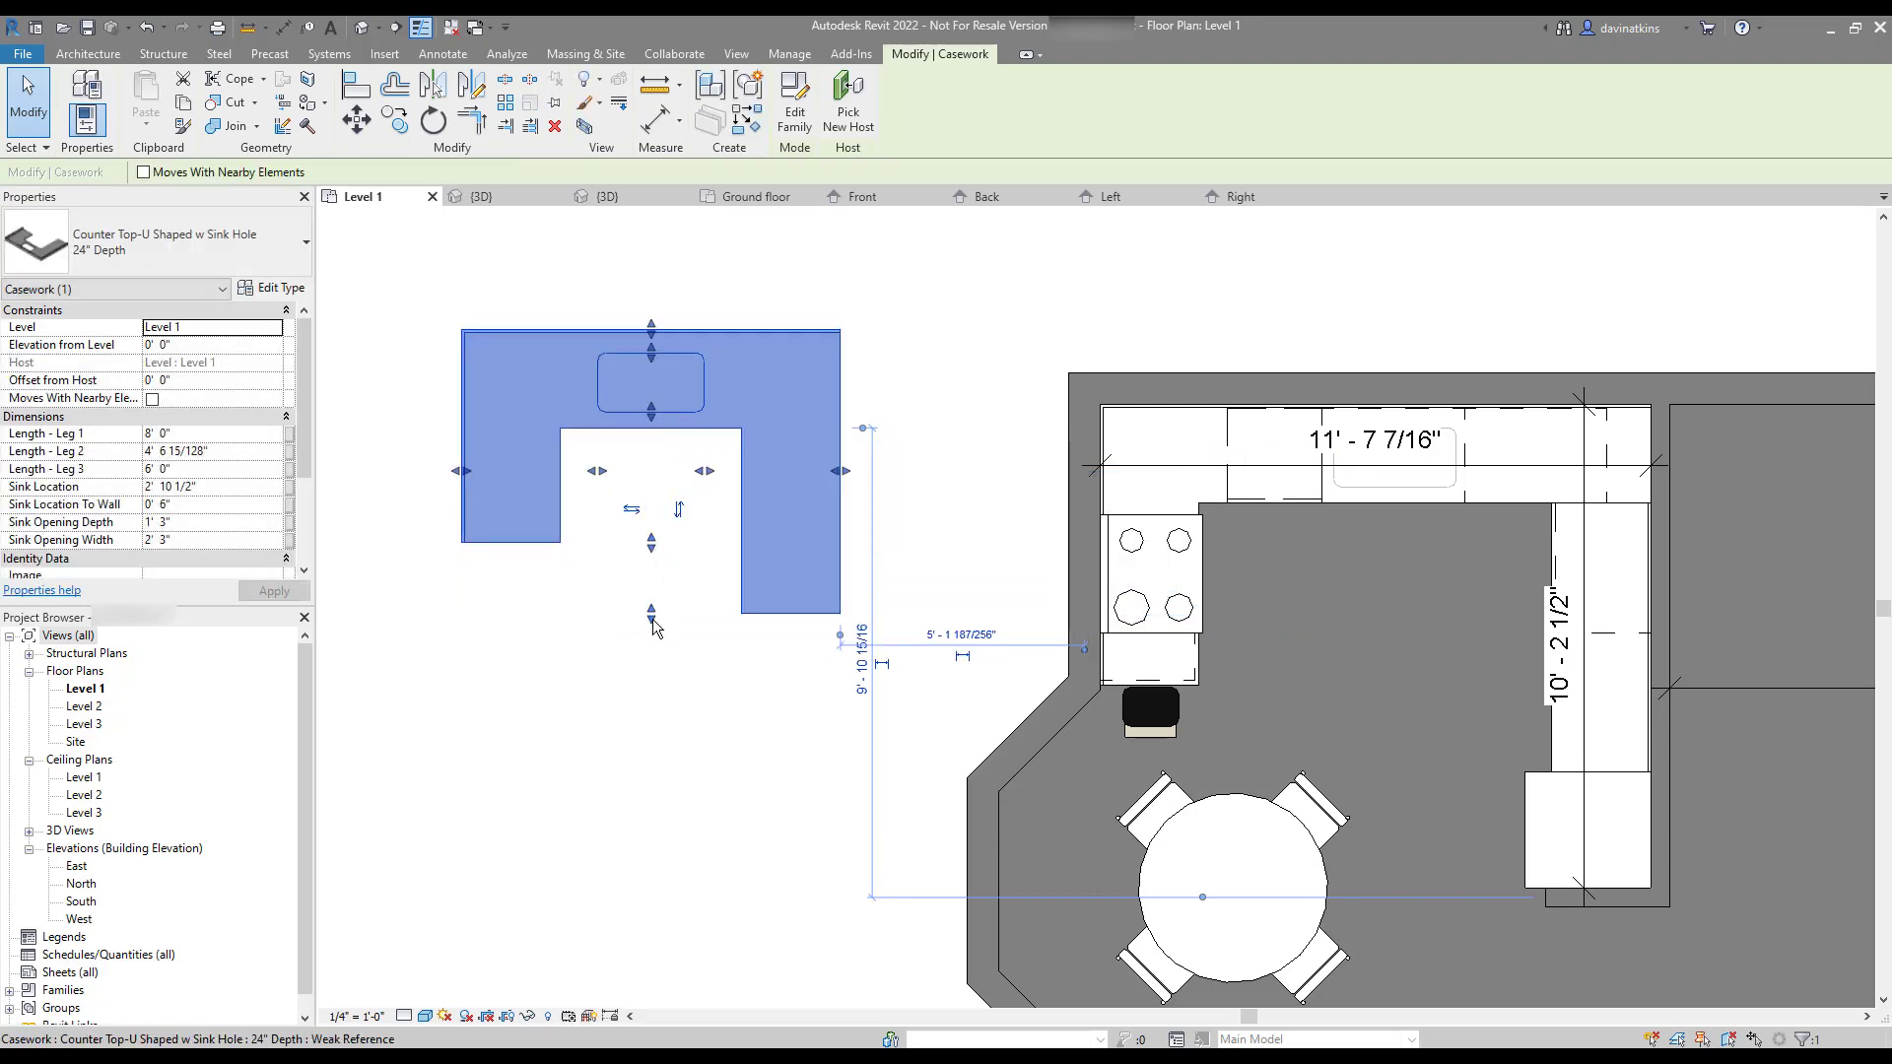
Shorten the placed U-shaped countertop's Leg 3 to about 3' 2" with its stretch grip
{"action": "left_click_drag", "start_coordinate": [652, 619], "coordinate": [652, 483]}
{"action": "left_click", "coordinate": [696, 602]}
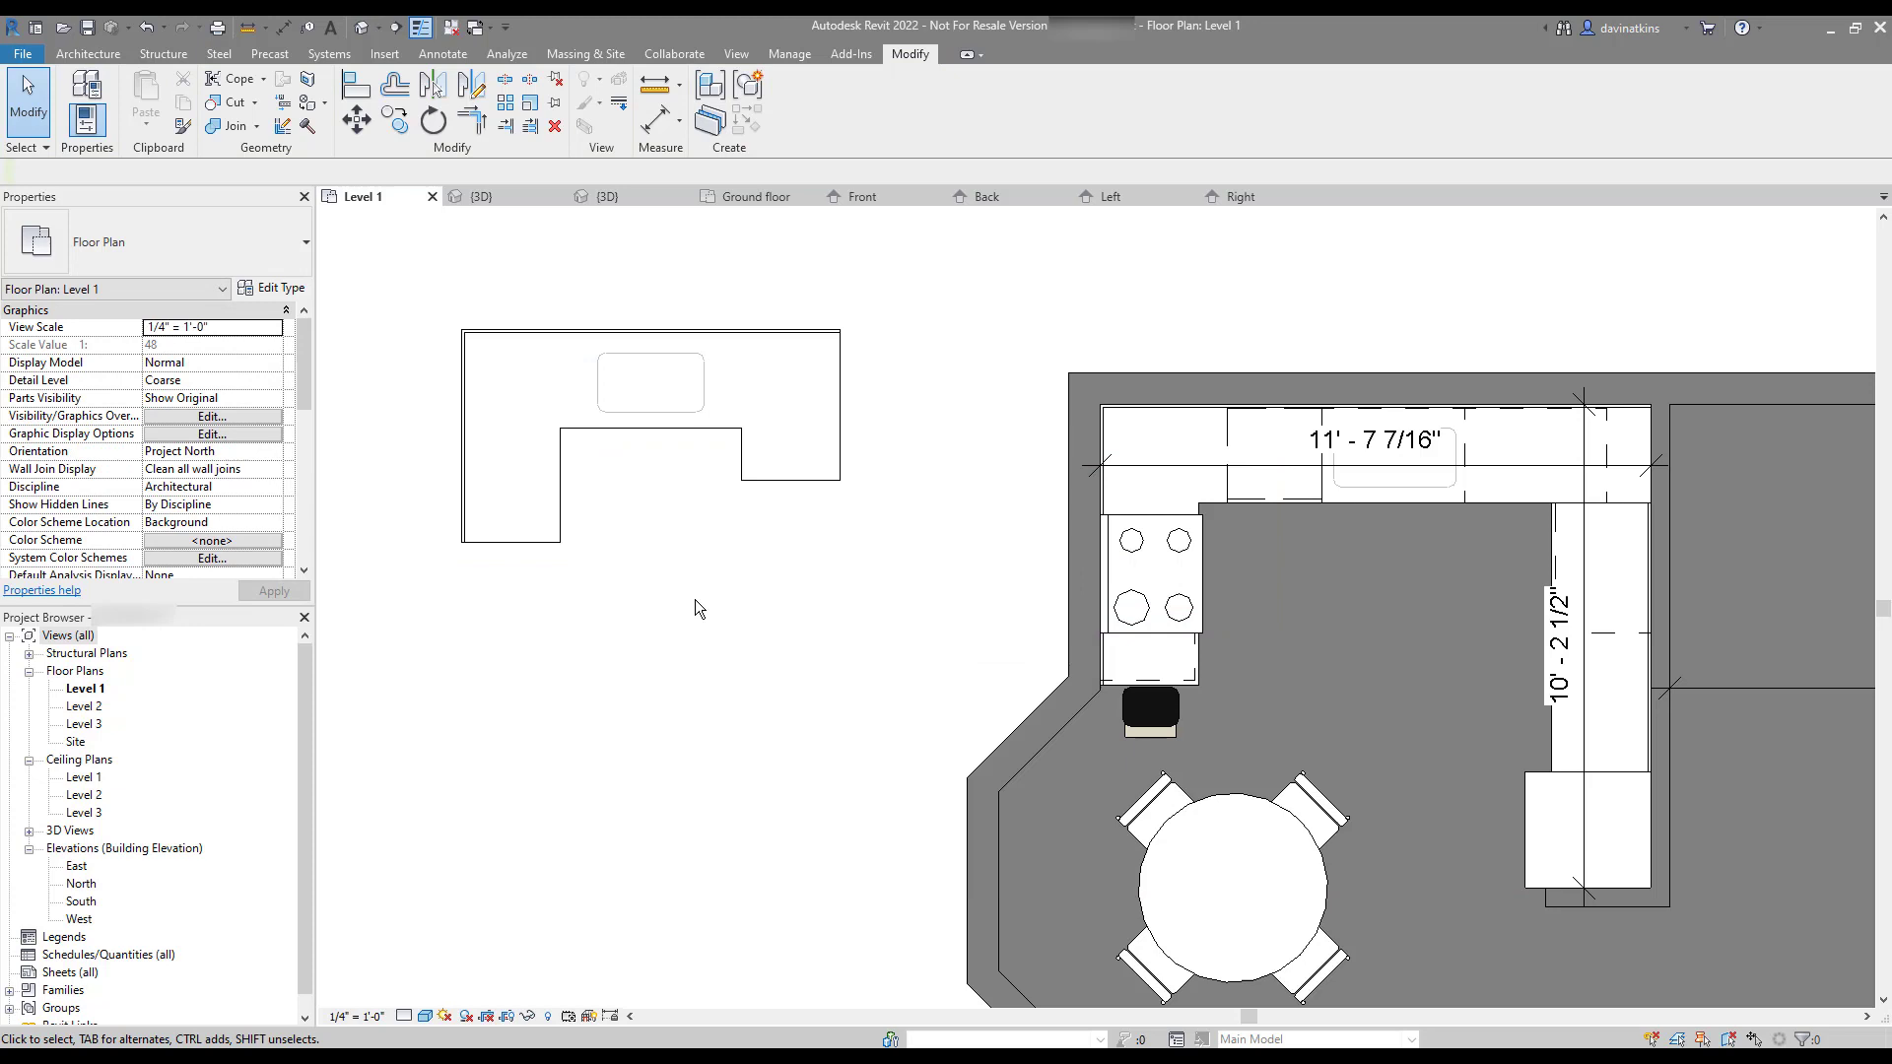
Delete the kitchen's existing L-shaped and straight countertops, and move the U-shaped countertop closer to the kitchen
{"action": "left_click", "coordinate": [1259, 505]}
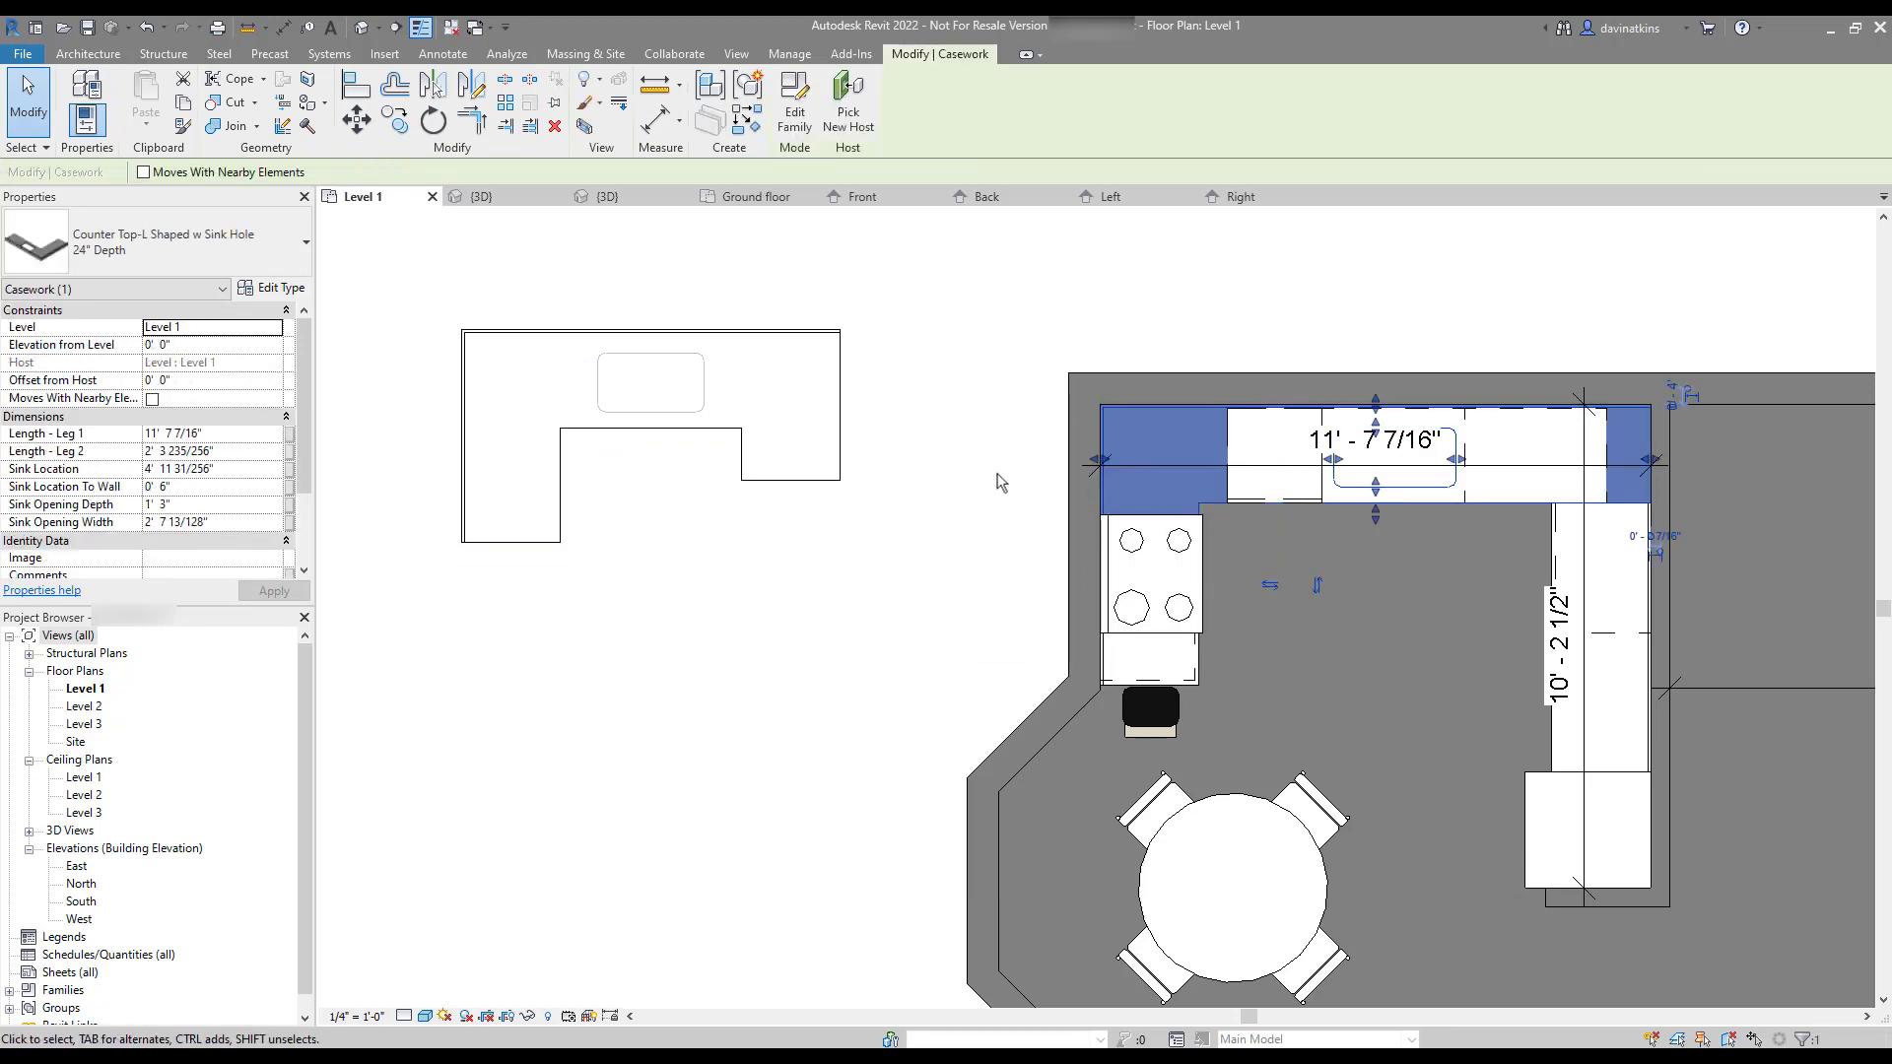
{"action": "key", "text": "Escape"}
{"action": "left_click", "coordinate": [624, 423]}
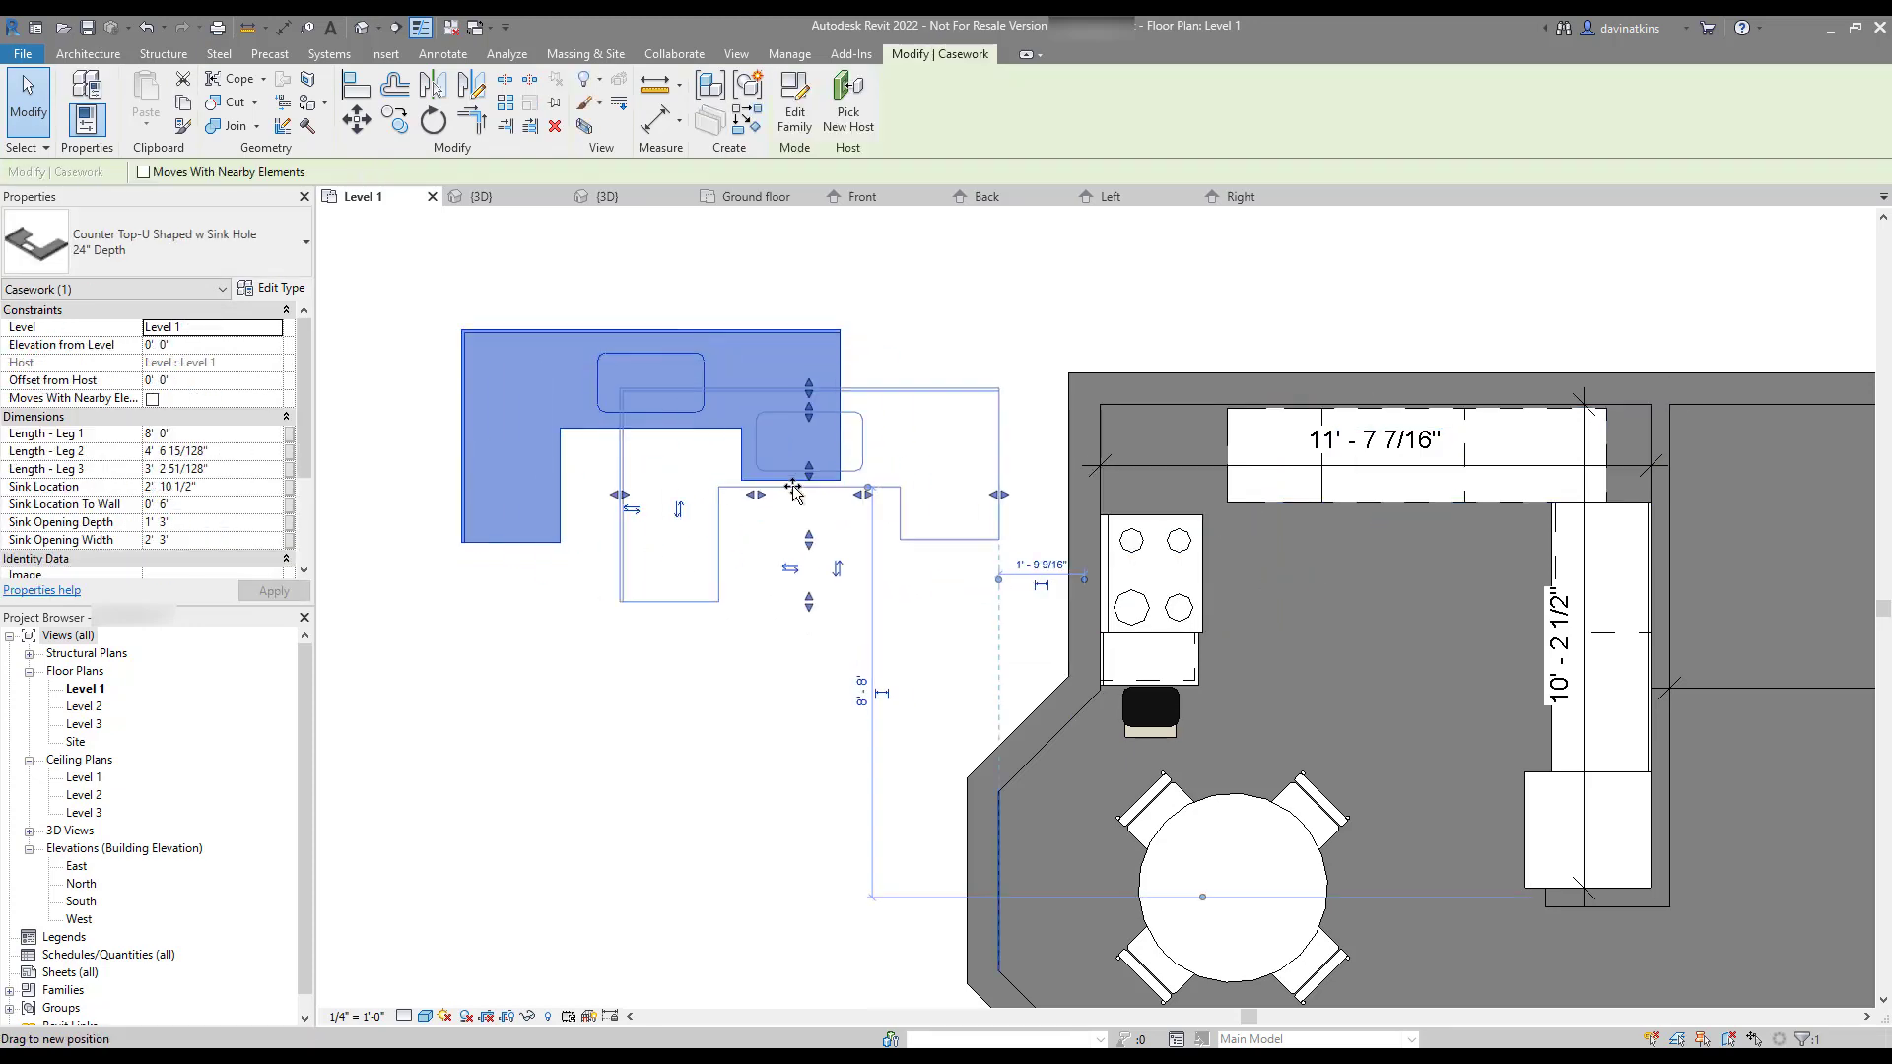
{"action": "left_click_drag", "start_coordinate": [624, 424], "coordinate": [749, 480]}
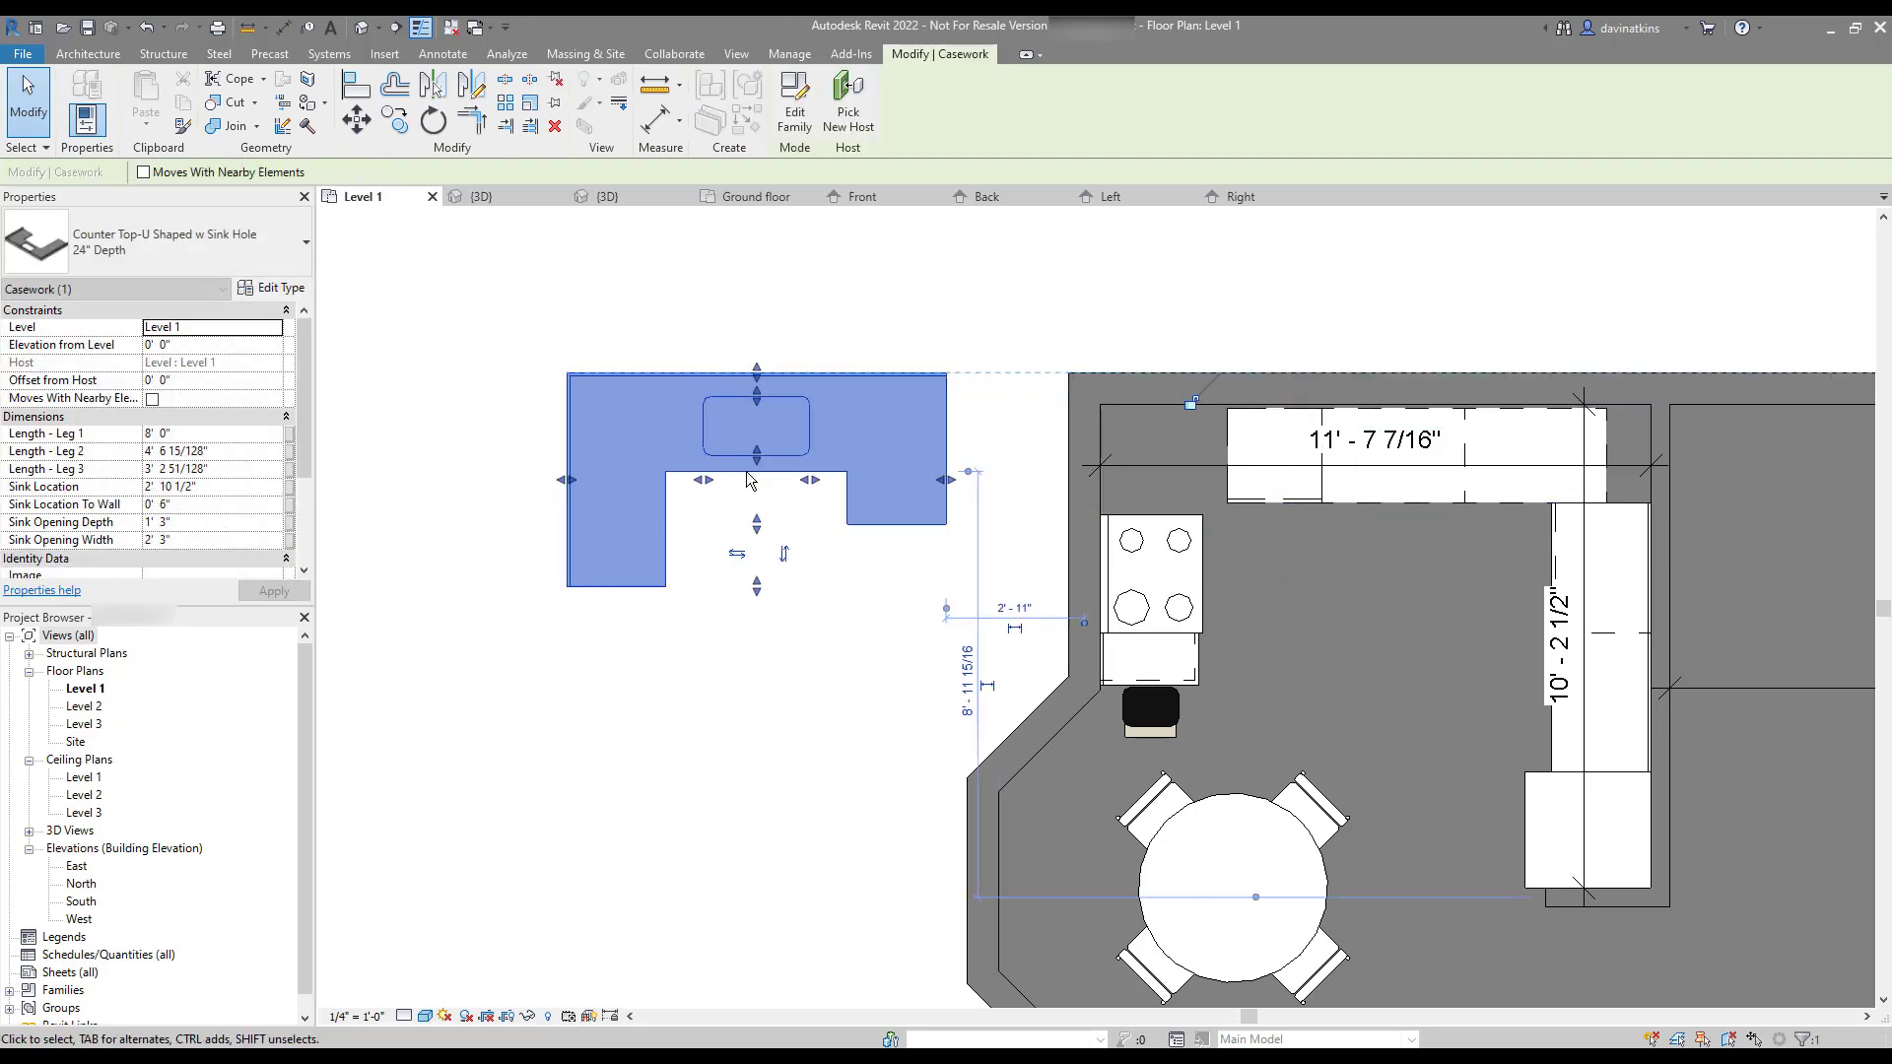
{"action": "left_click", "coordinate": [1636, 523]}
{"action": "key", "text": "Escape"}
{"action": "key", "text": "Escape"}
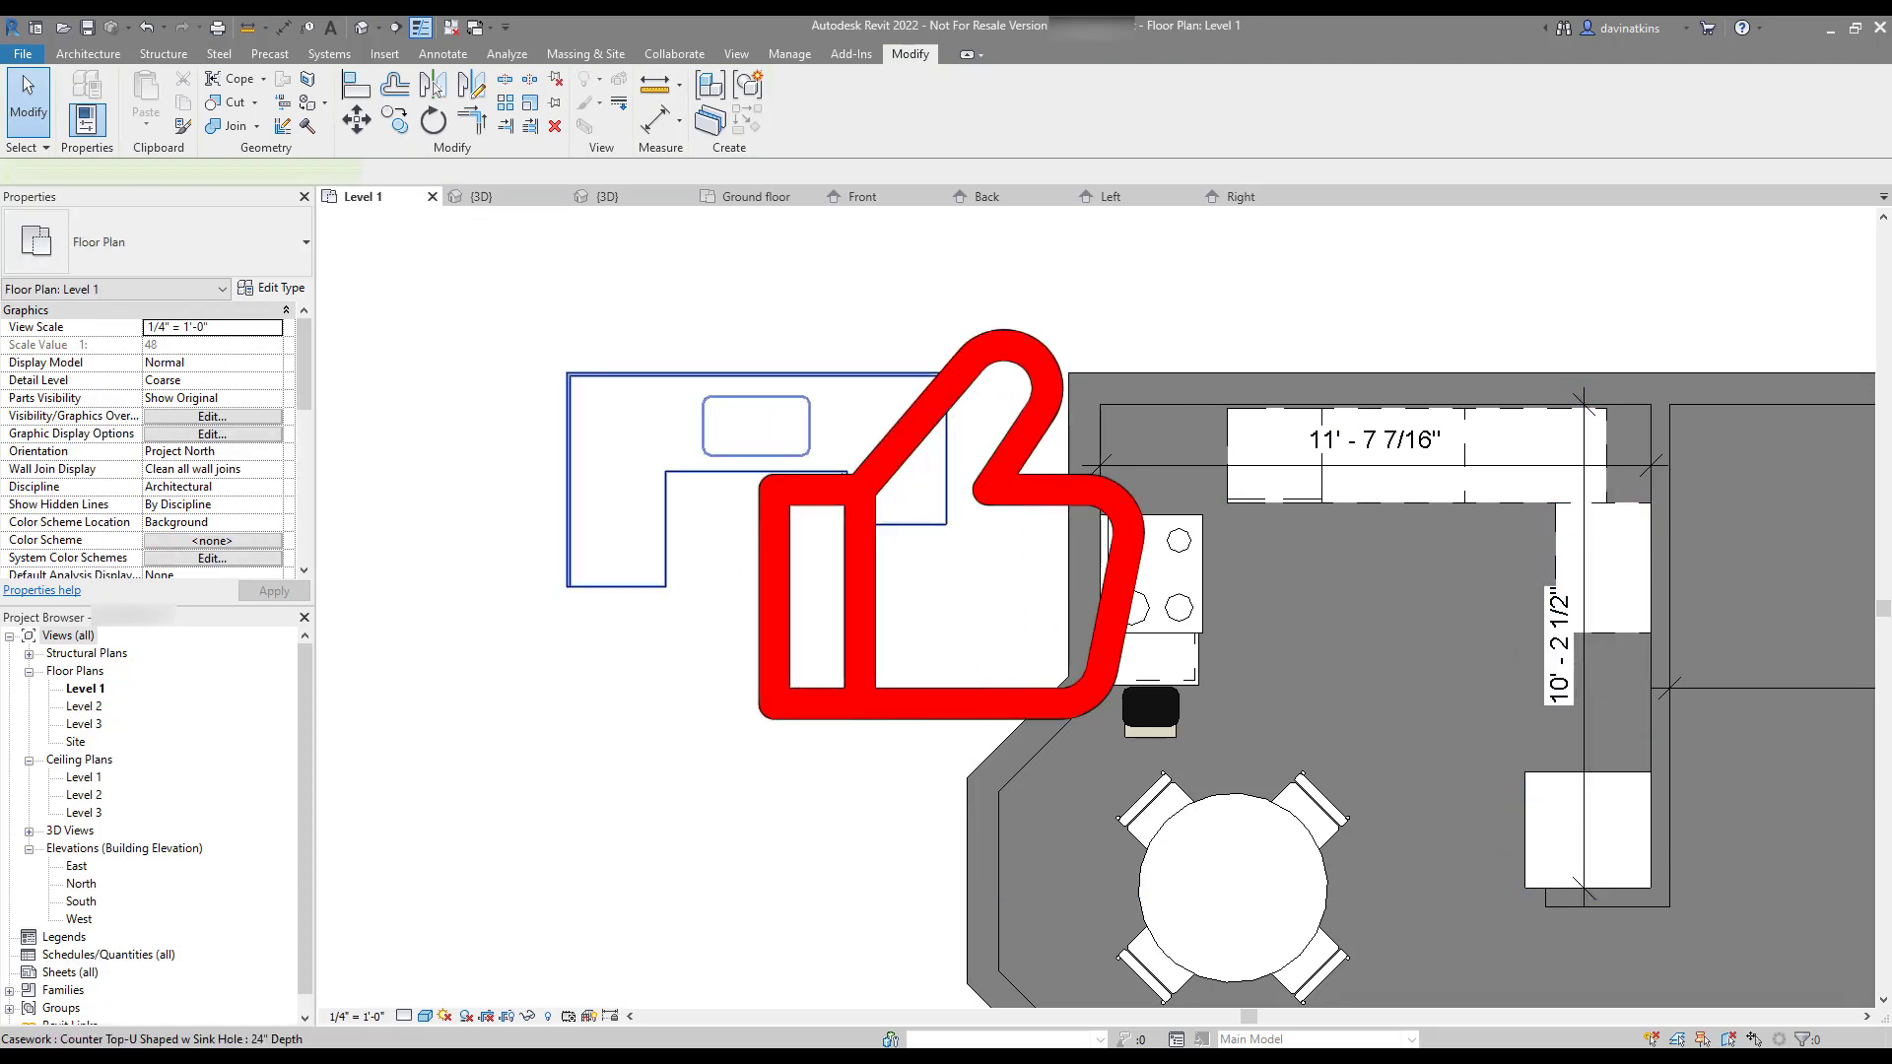
Move the U-shaped countertop into the kitchen corner above the stove, against the inner faces of the walls
{"action": "left_click", "coordinate": [693, 478]}
{"action": "key", "text": "Escape"}
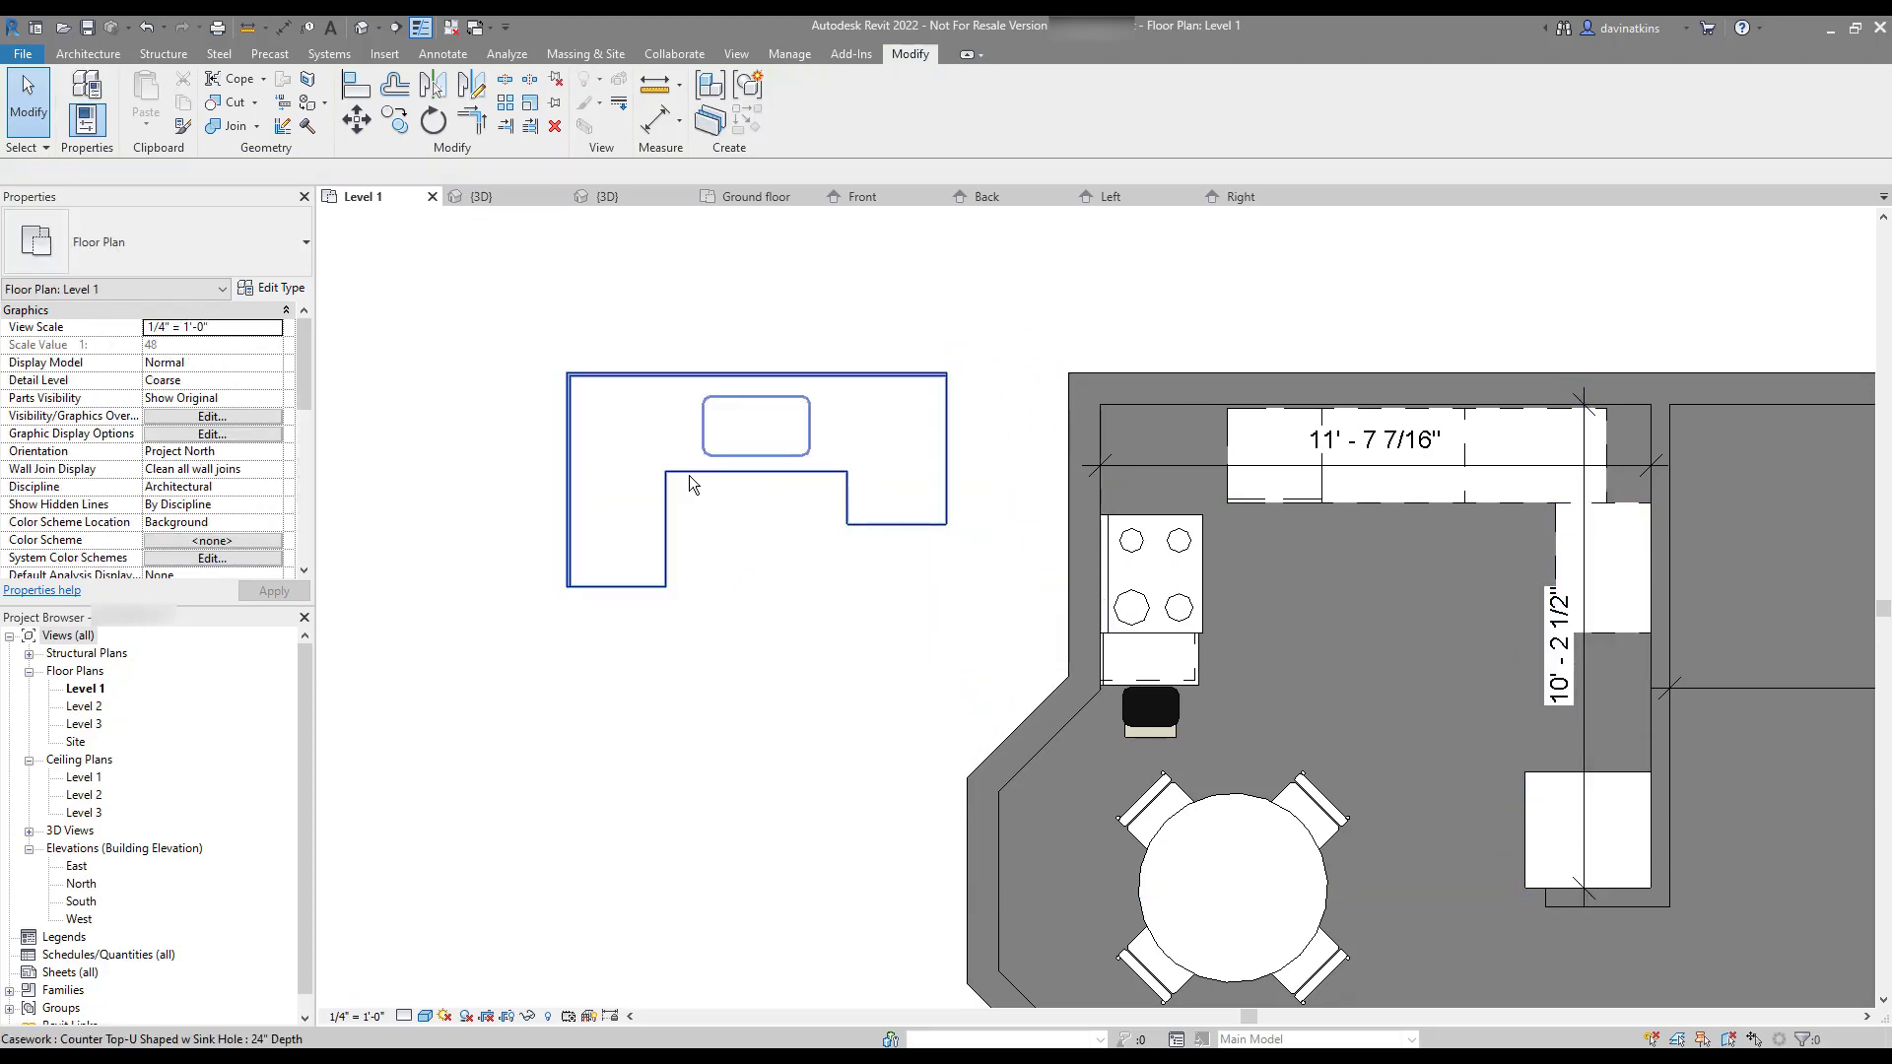
{"action": "left_click_drag", "start_coordinate": [693, 483], "coordinate": [1226, 509]}
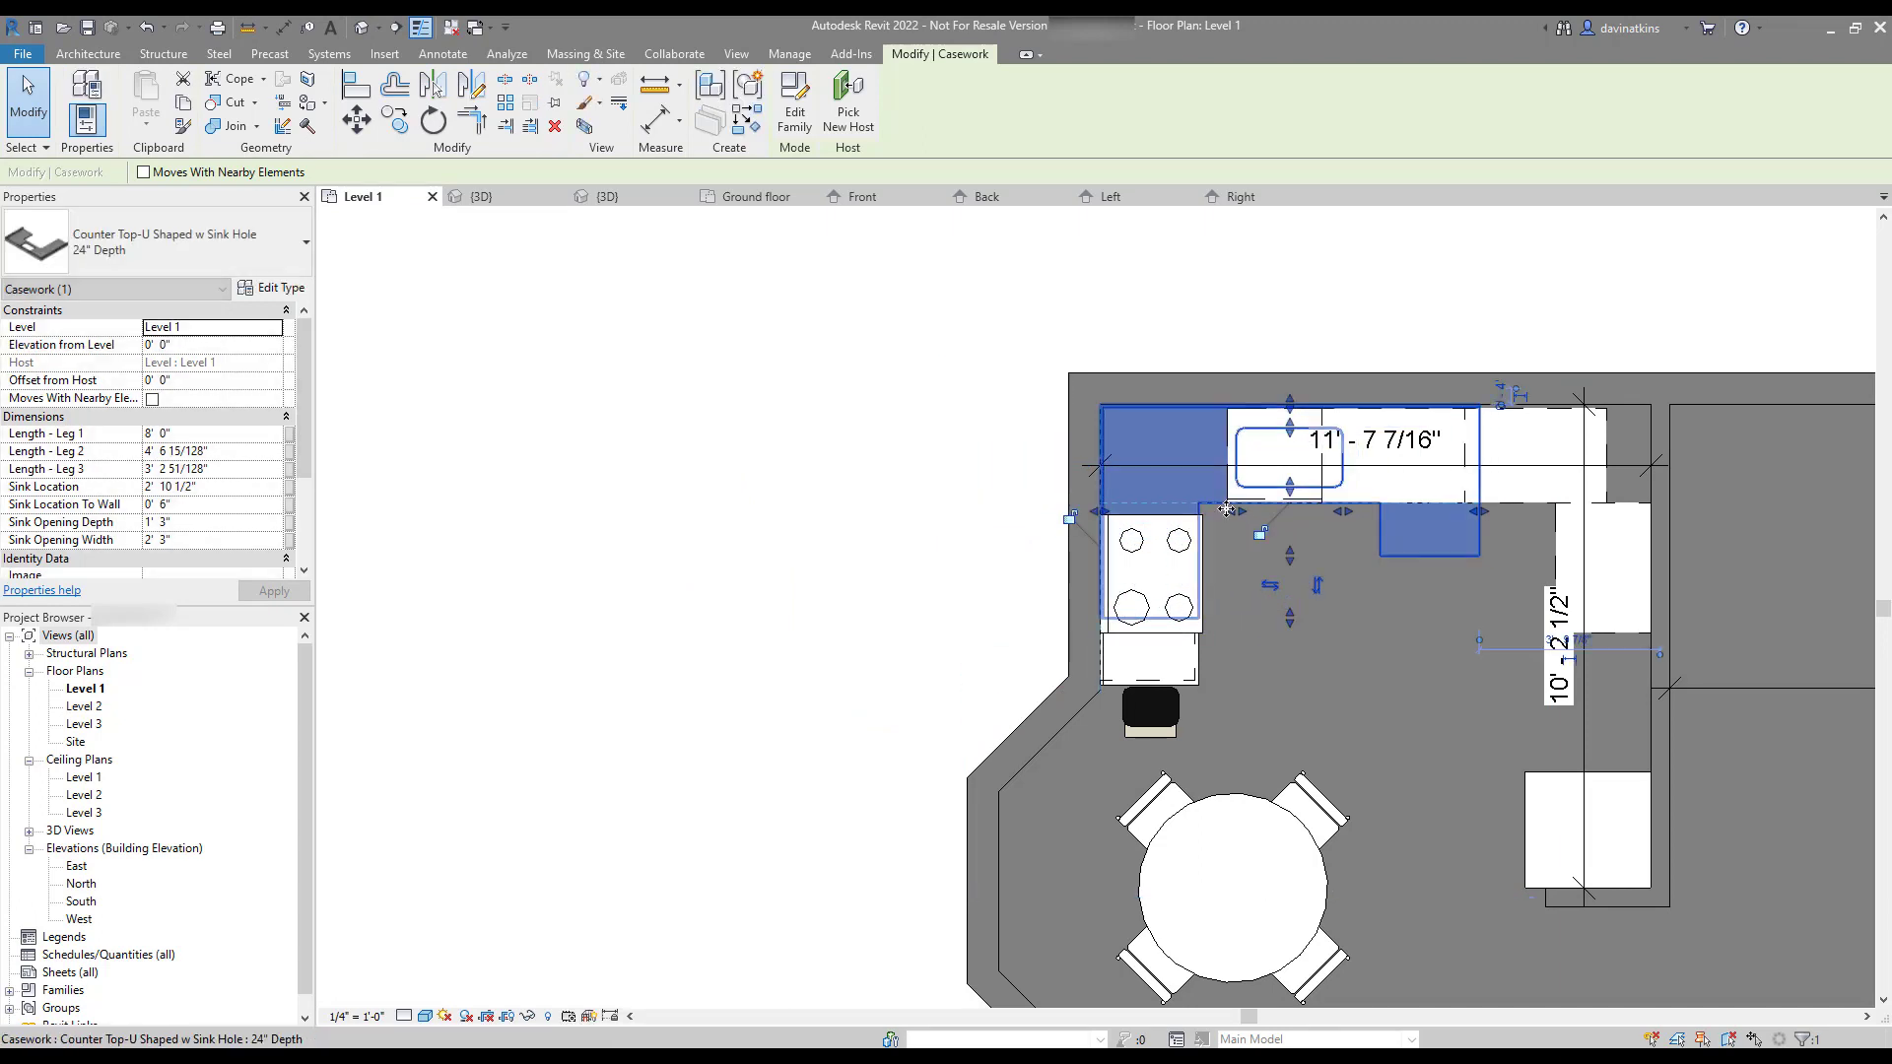
Stretch the countertop's Leg 1 to the opposite kitchen wall for a length of 11' 7 7/16"
{"action": "scroll", "coordinate": [1226, 509], "scroll_direction": "up", "scroll_amount": 3}
{"action": "middle_click_drag", "start_coordinate": [1749, 587], "coordinate": [1240, 524]}
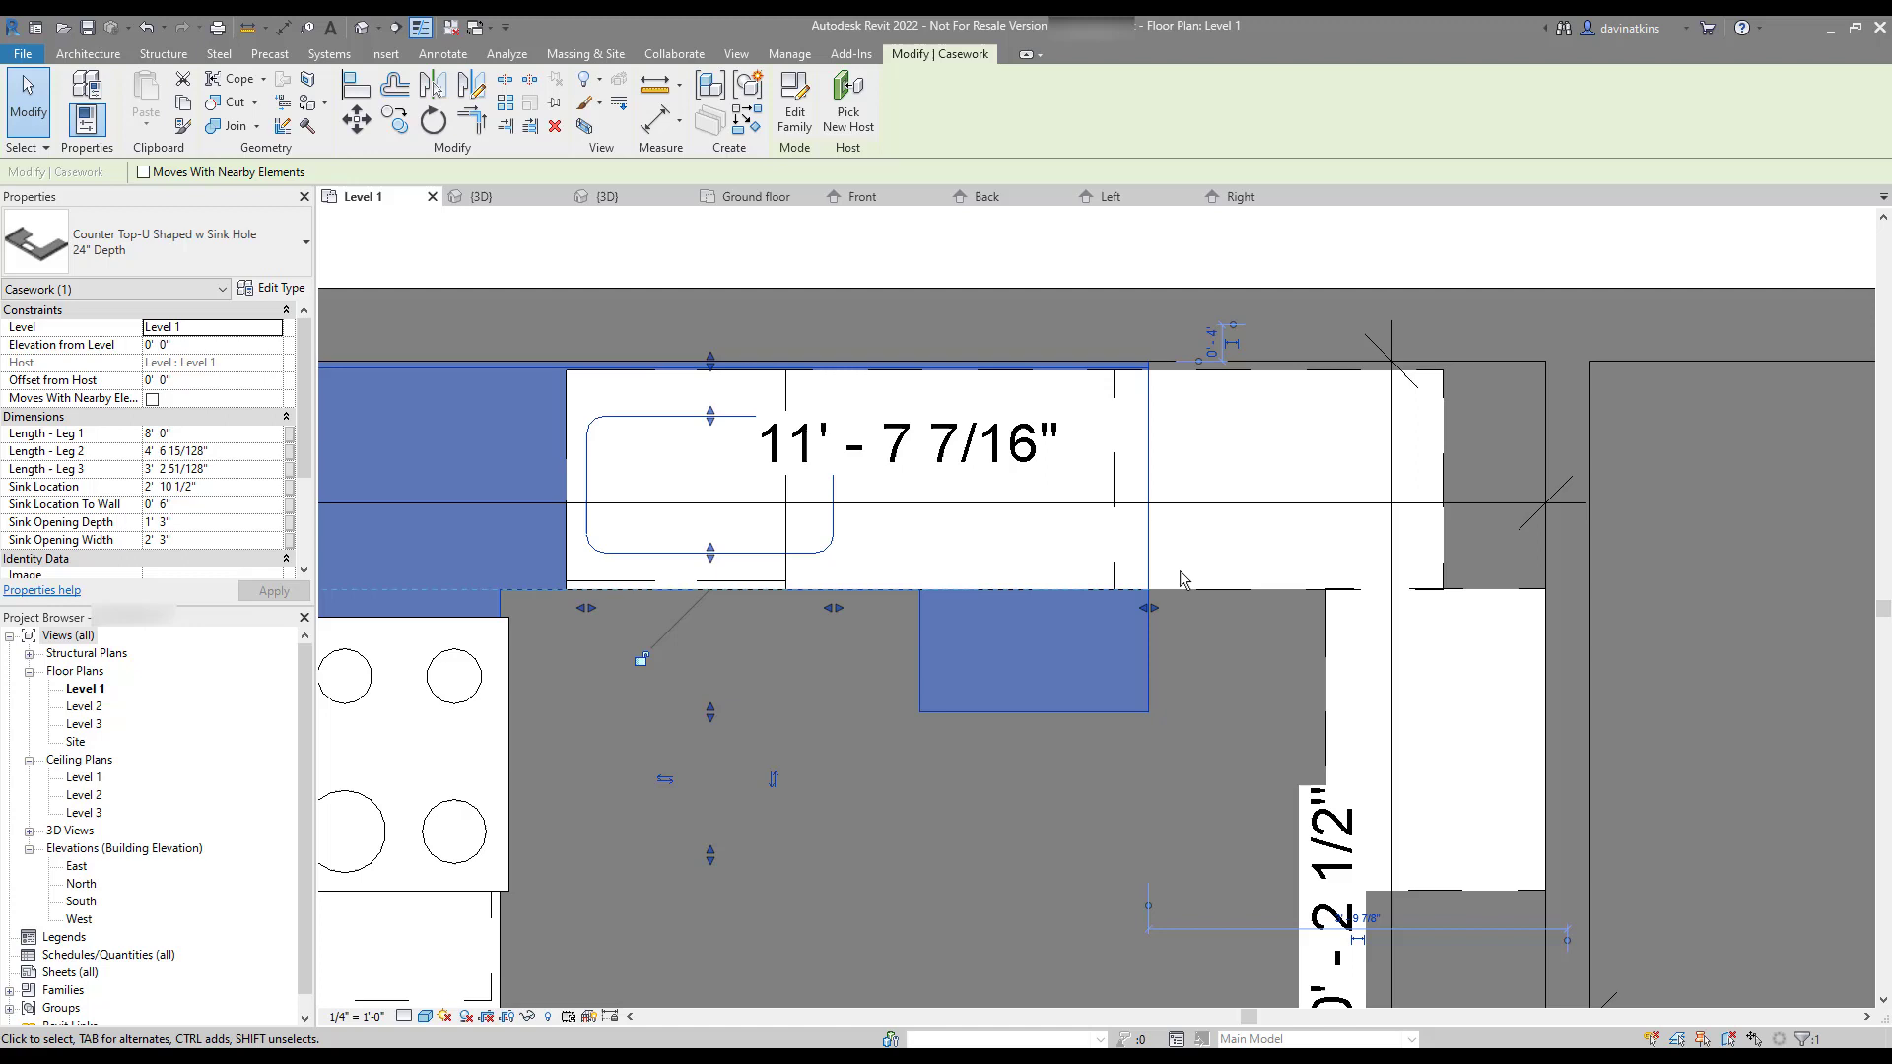
{"action": "left_click_drag", "start_coordinate": [1152, 615], "coordinate": [1210, 608]}
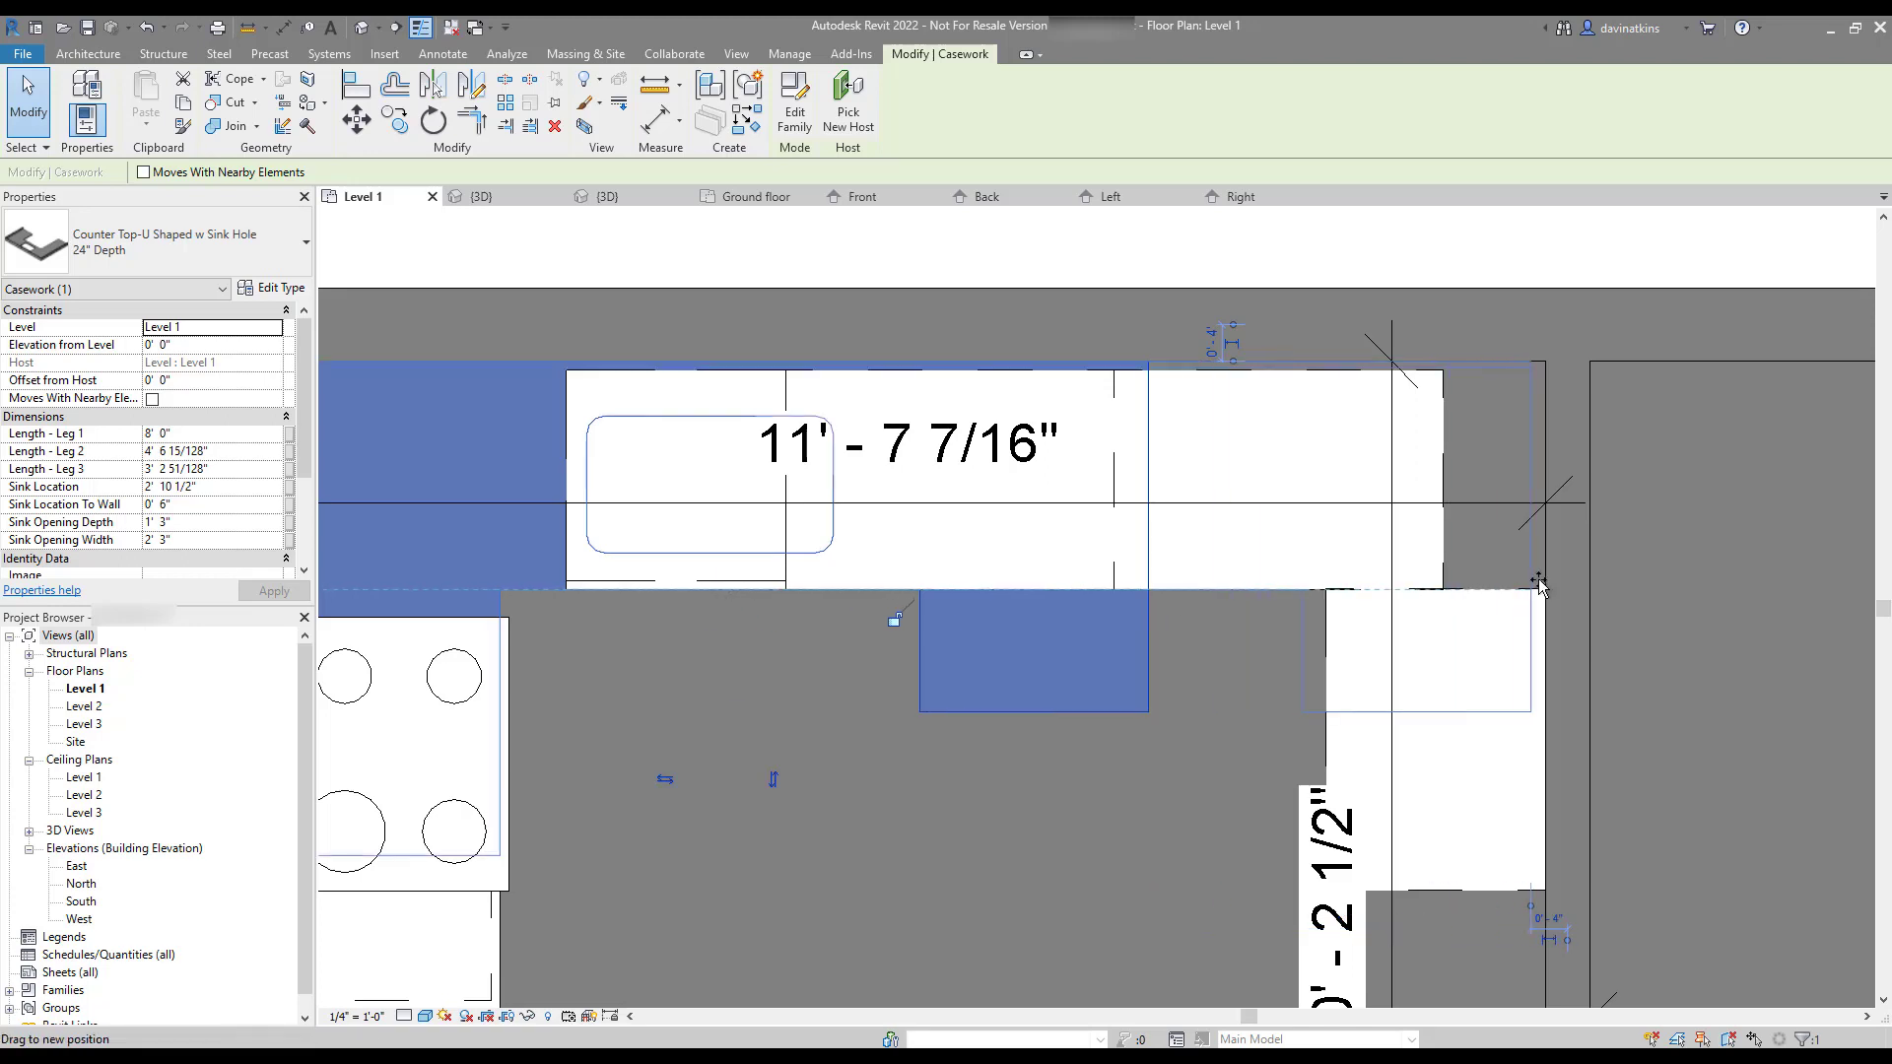
{"action": "left_click_drag", "start_coordinate": [1539, 583], "coordinate": [1539, 585]}
Shorten the countertop's Leg 2 to about 2' 4", ending at the stove, and extend Leg 3 to the refrigerator
{"action": "scroll", "coordinate": [1114, 690], "scroll_direction": "down", "scroll_amount": 3}
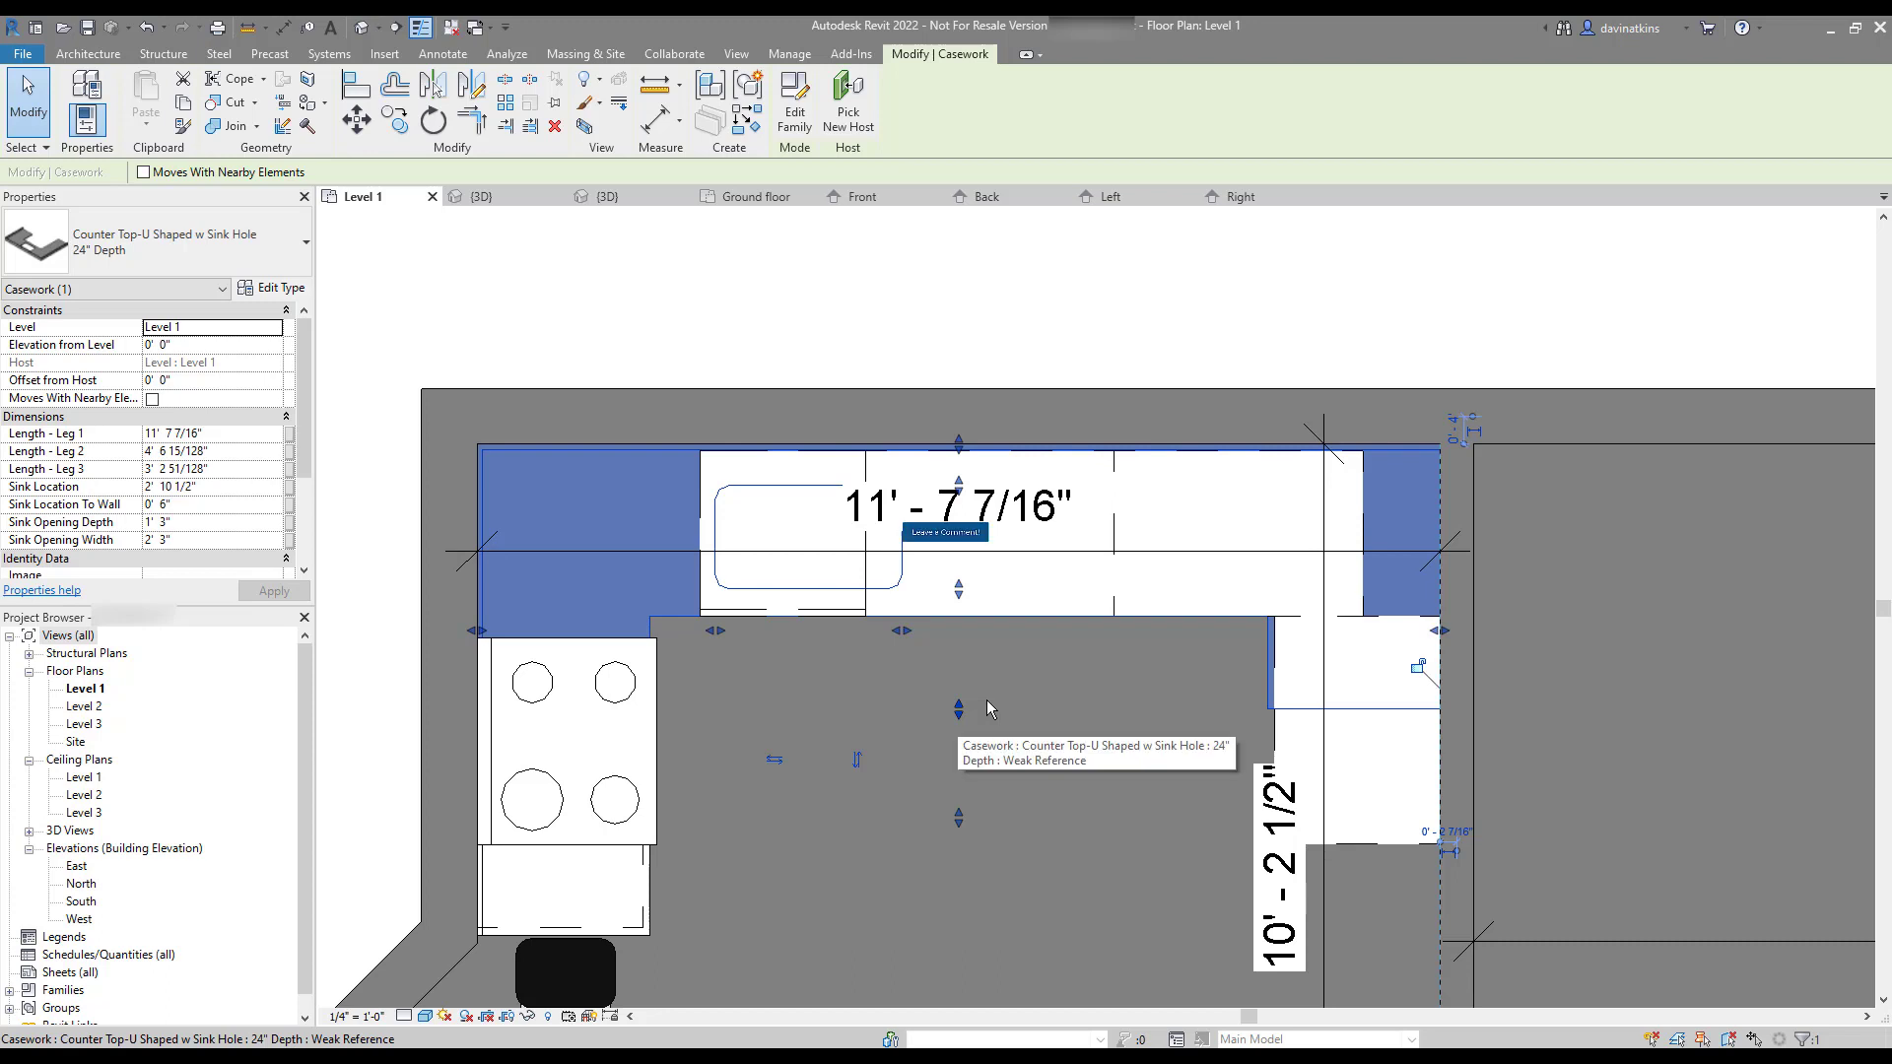
{"action": "left_click_drag", "start_coordinate": [962, 800], "coordinate": [910, 661]}
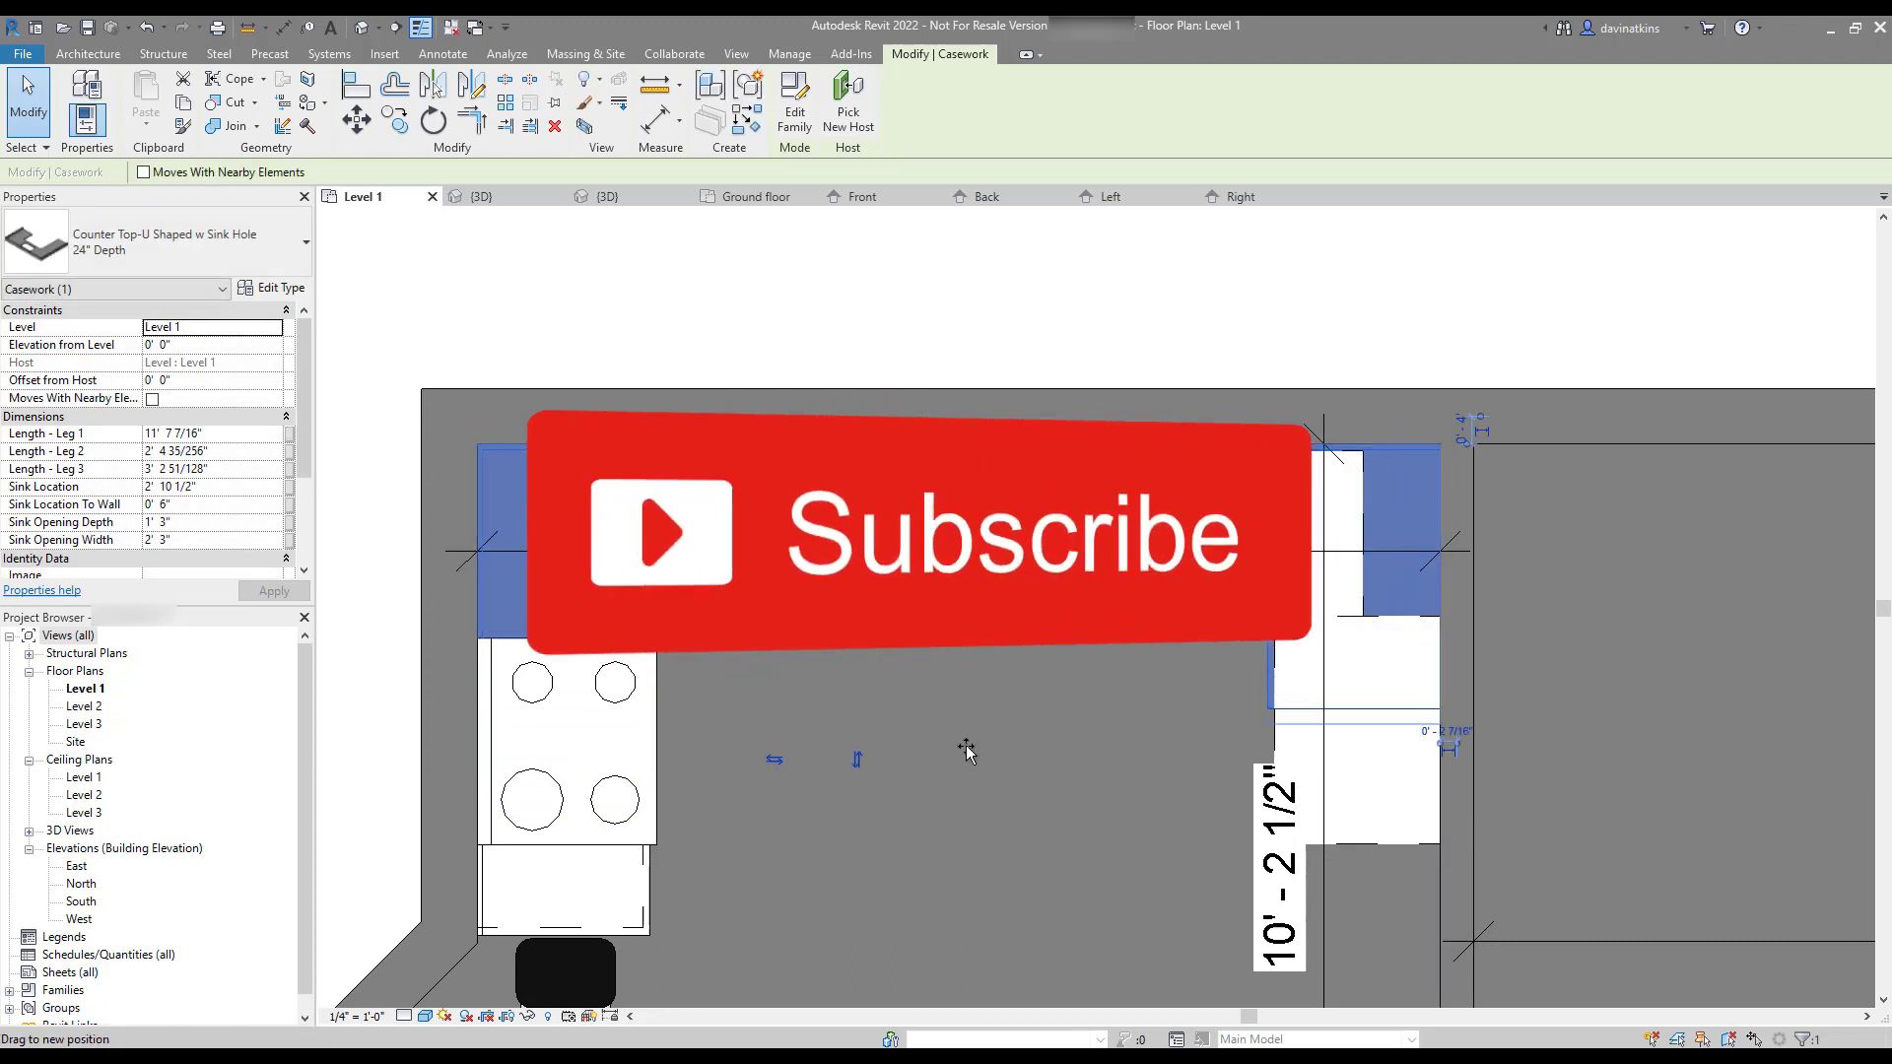
{"action": "middle_click_drag", "start_coordinate": [972, 802], "coordinate": [960, 680]}
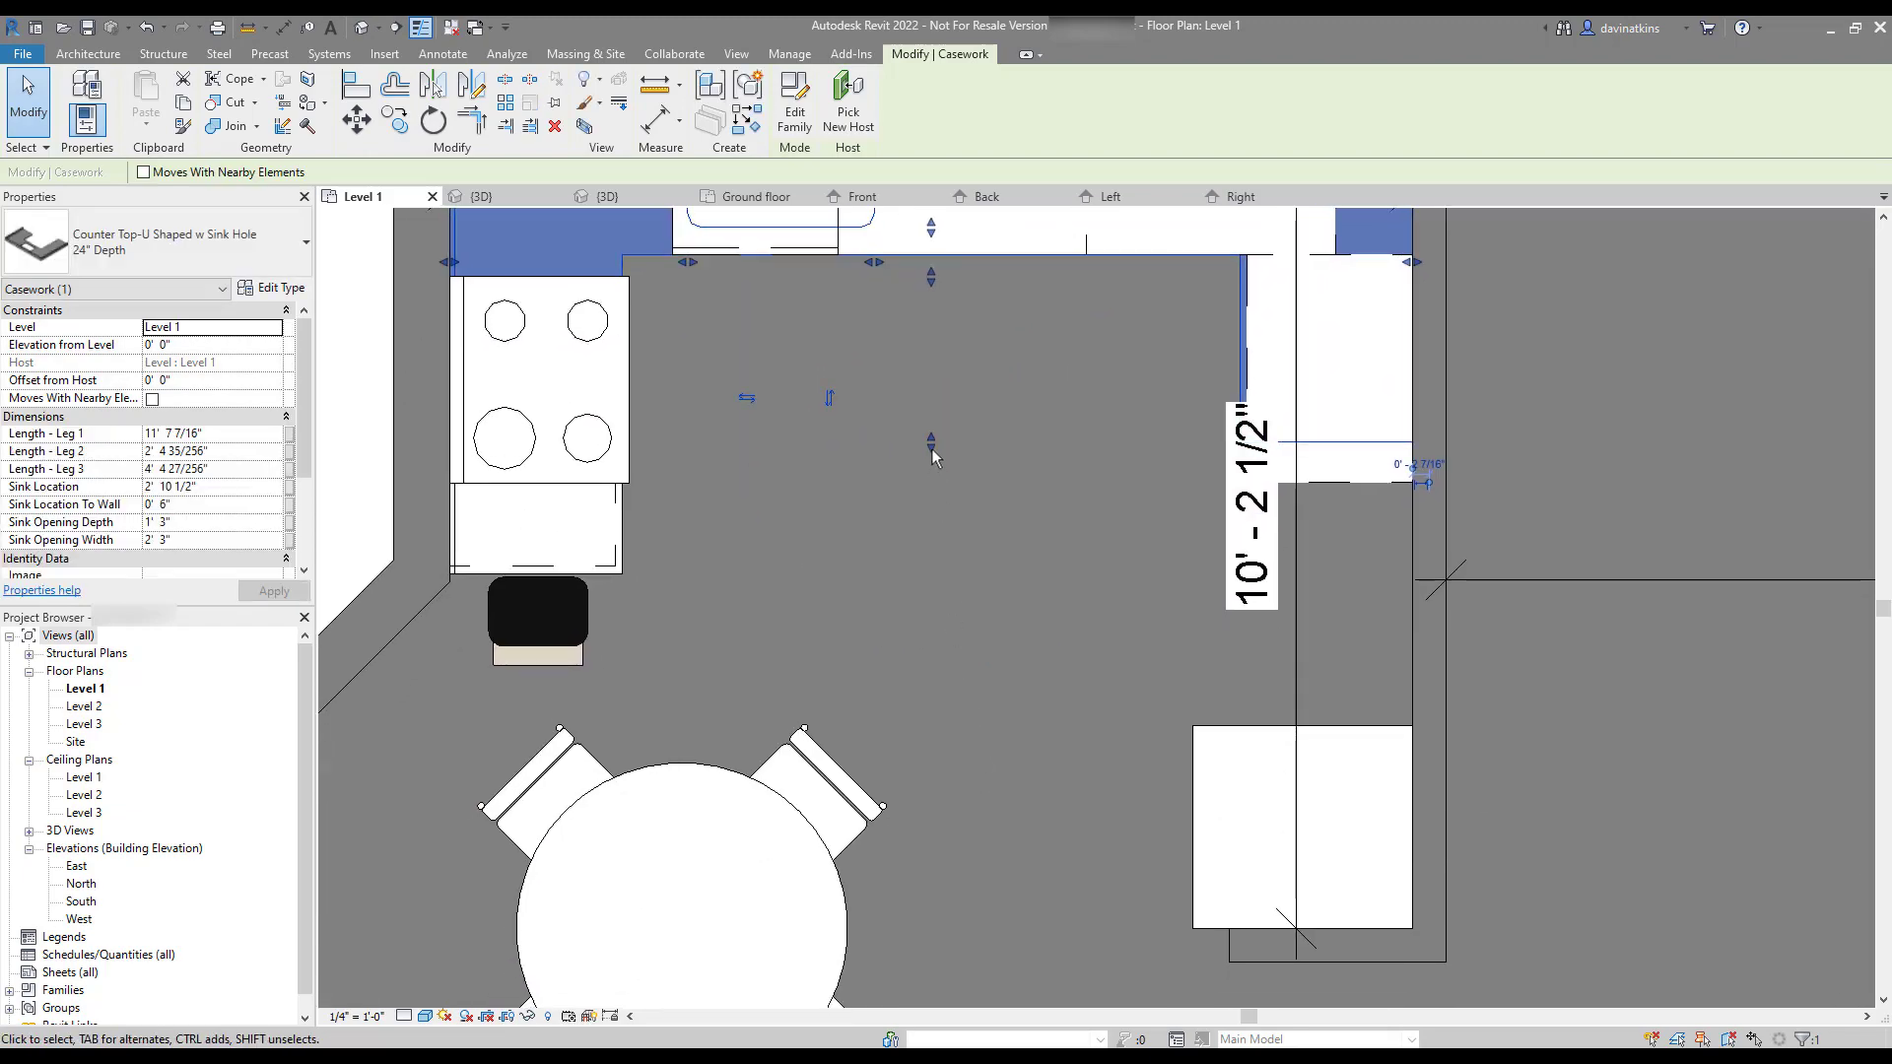
{"action": "left_click_drag", "start_coordinate": [931, 458], "coordinate": [937, 674]}
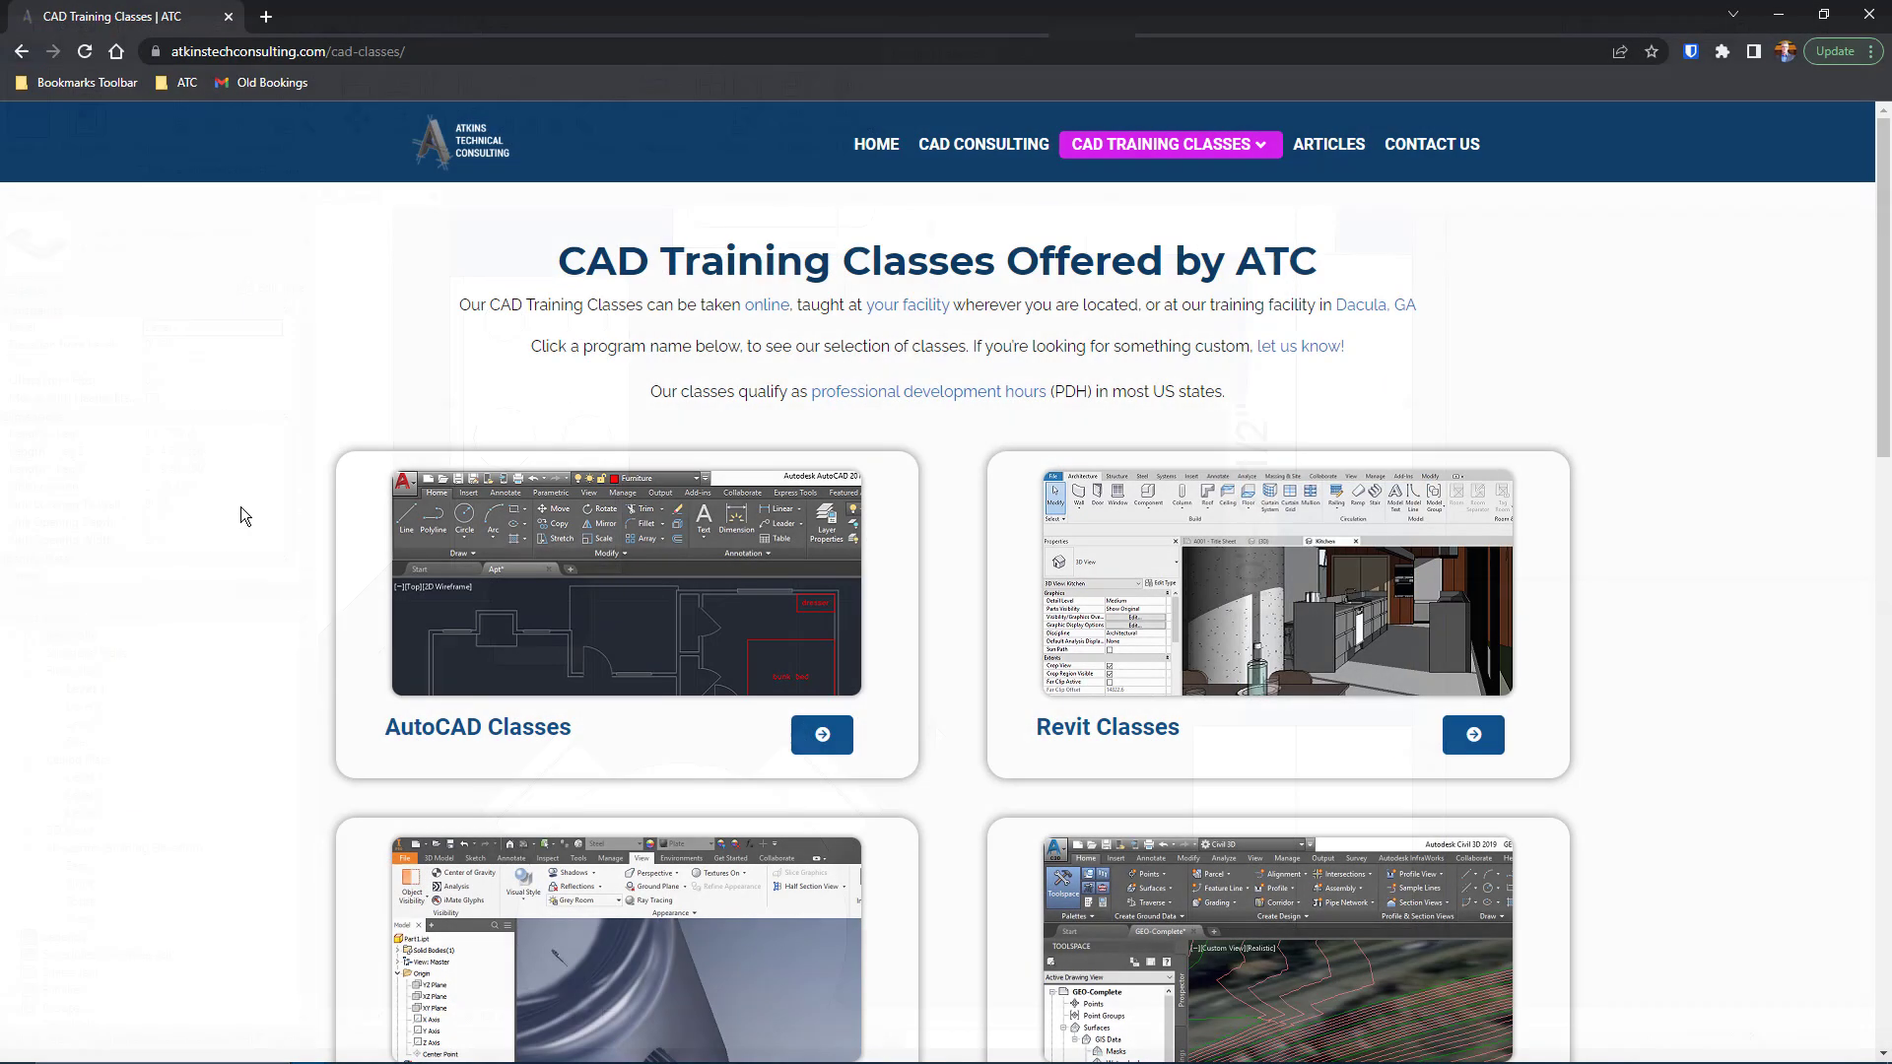
{"action": "scroll", "coordinate": [243, 514], "scroll_direction": "down", "scroll_amount": 2}
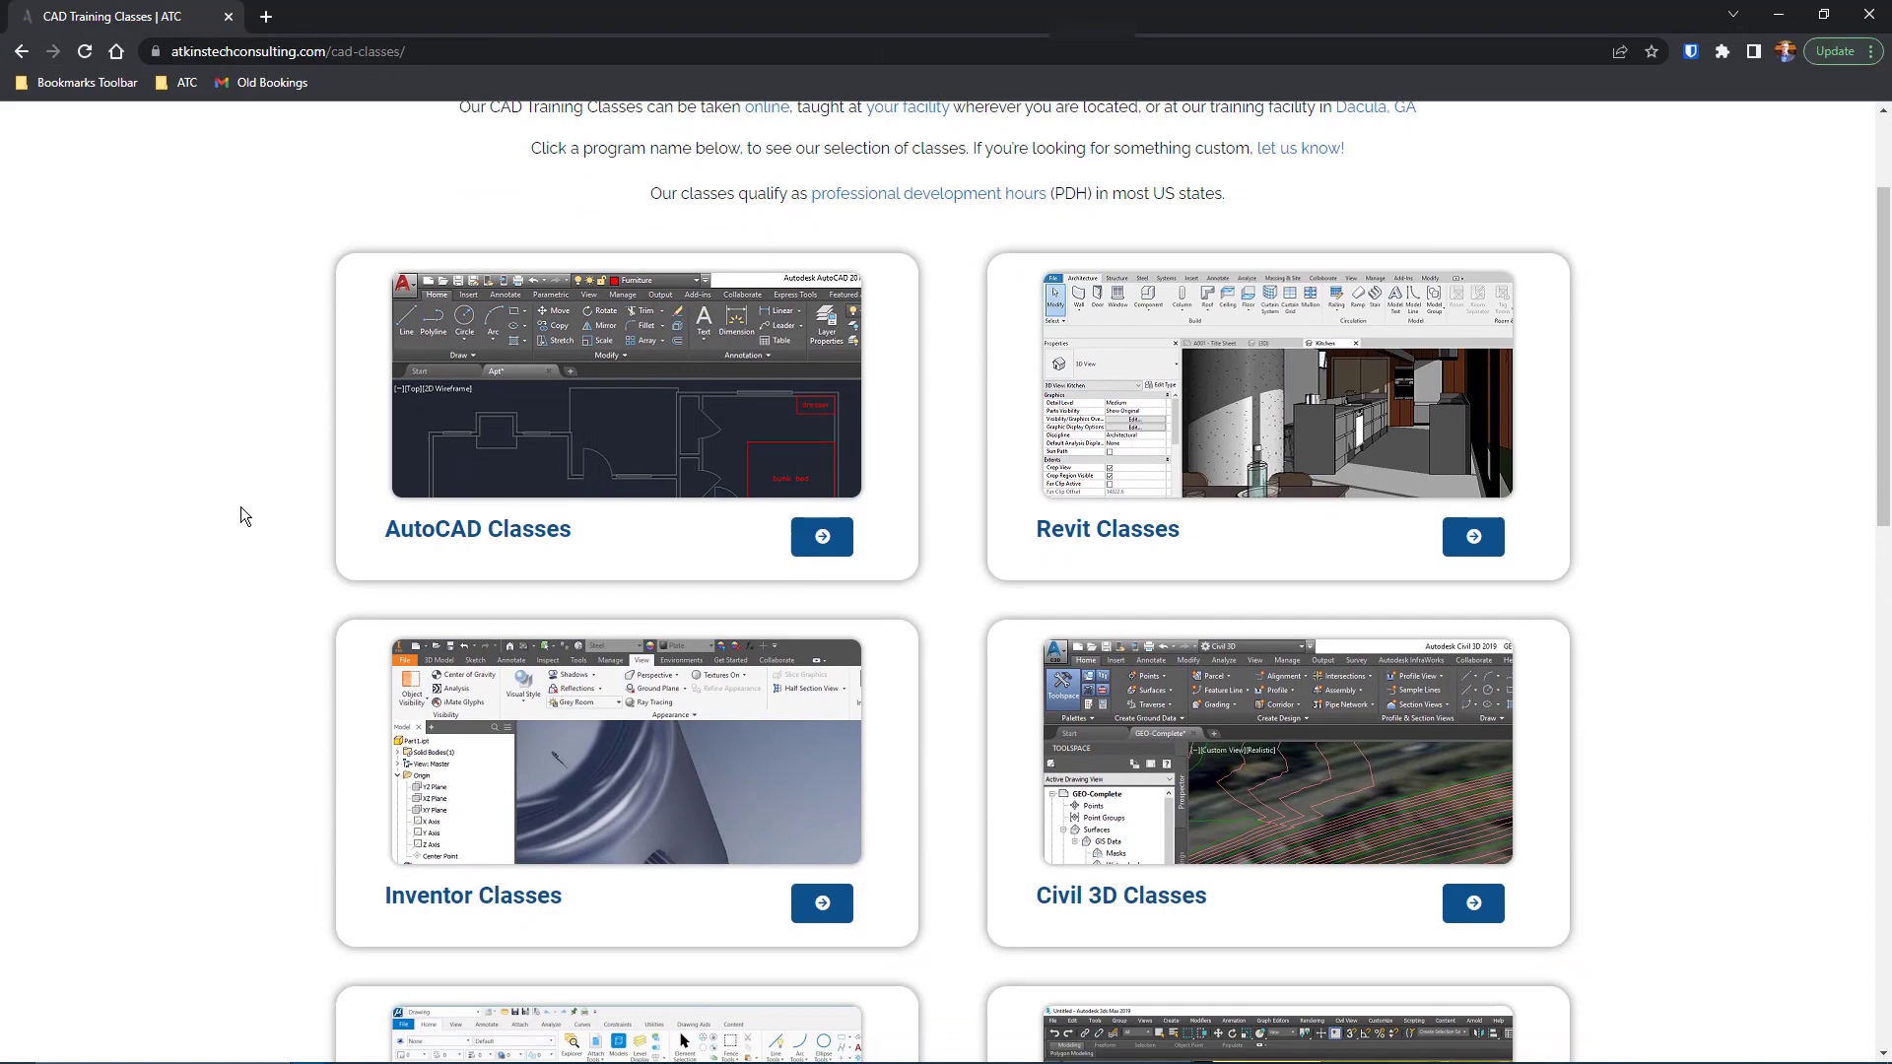
{"action": "scroll", "coordinate": [240, 507], "scroll_direction": "down", "scroll_amount": 7}
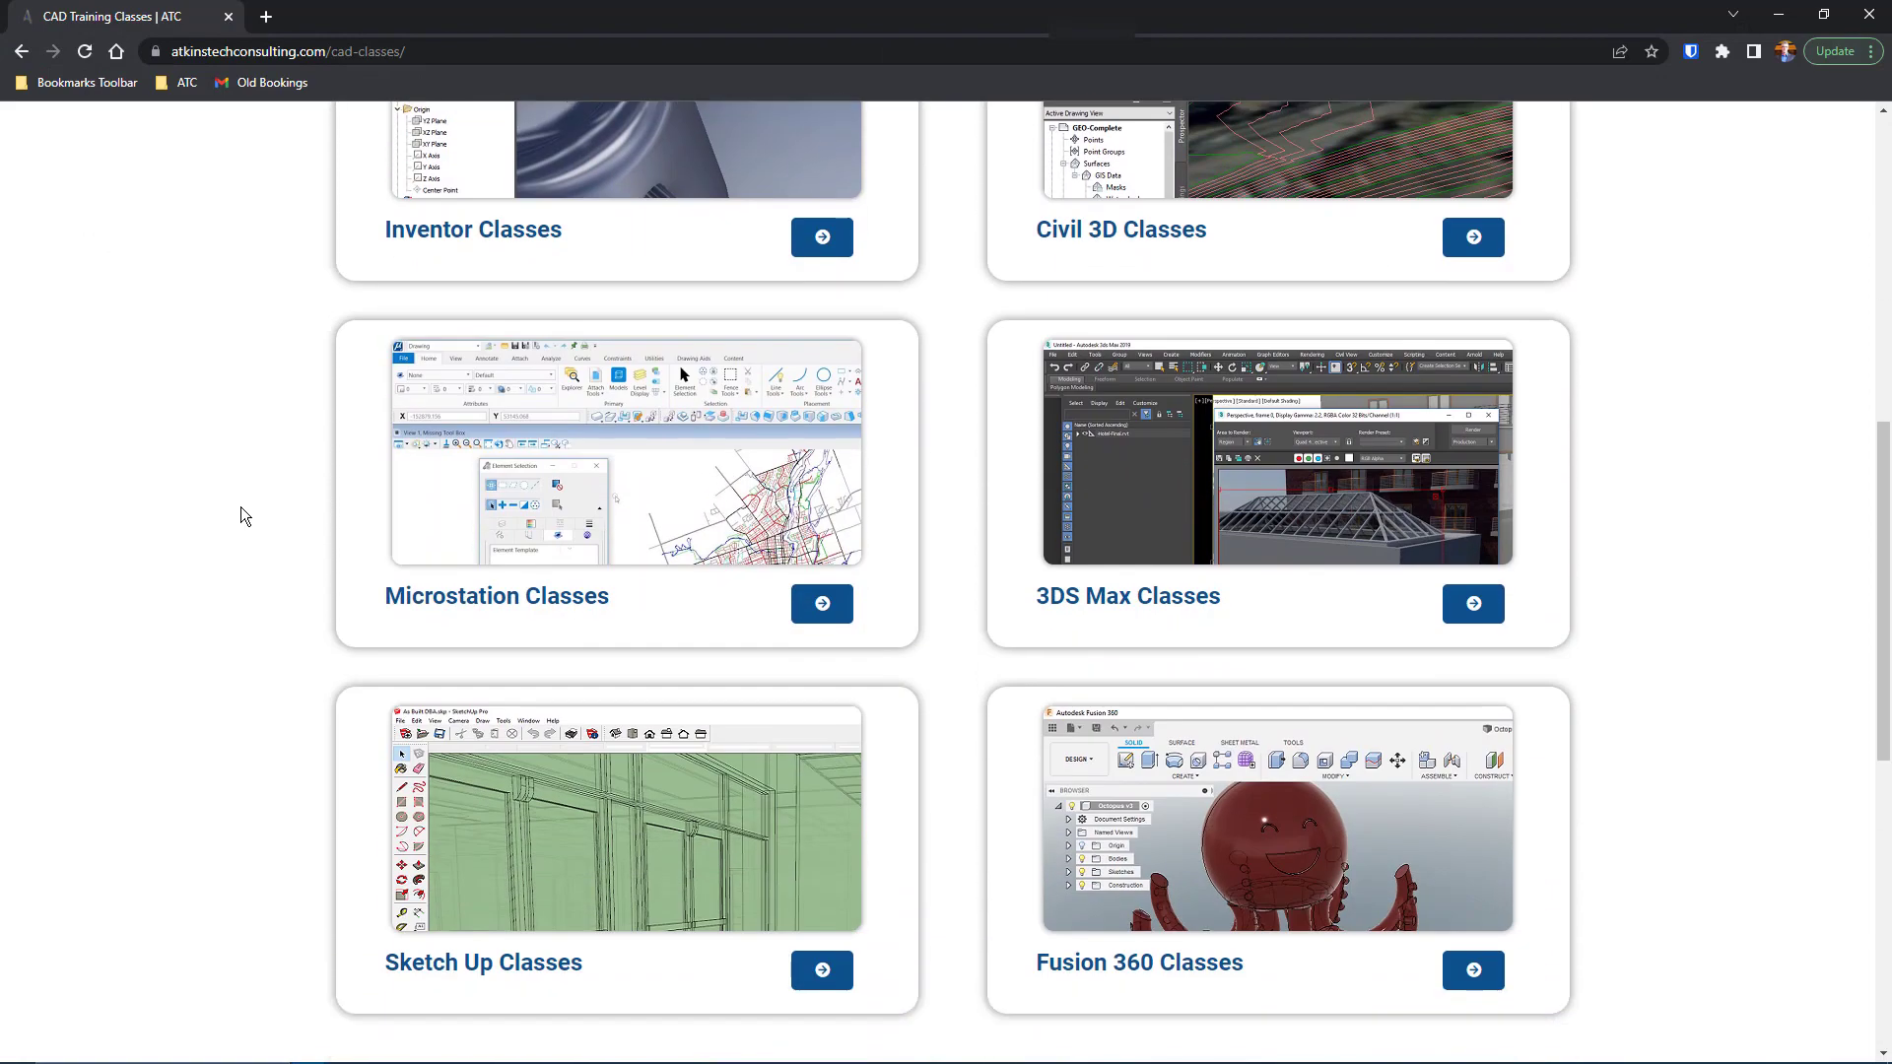
{"action": "scroll", "coordinate": [240, 514], "scroll_direction": "down", "scroll_amount": 1}
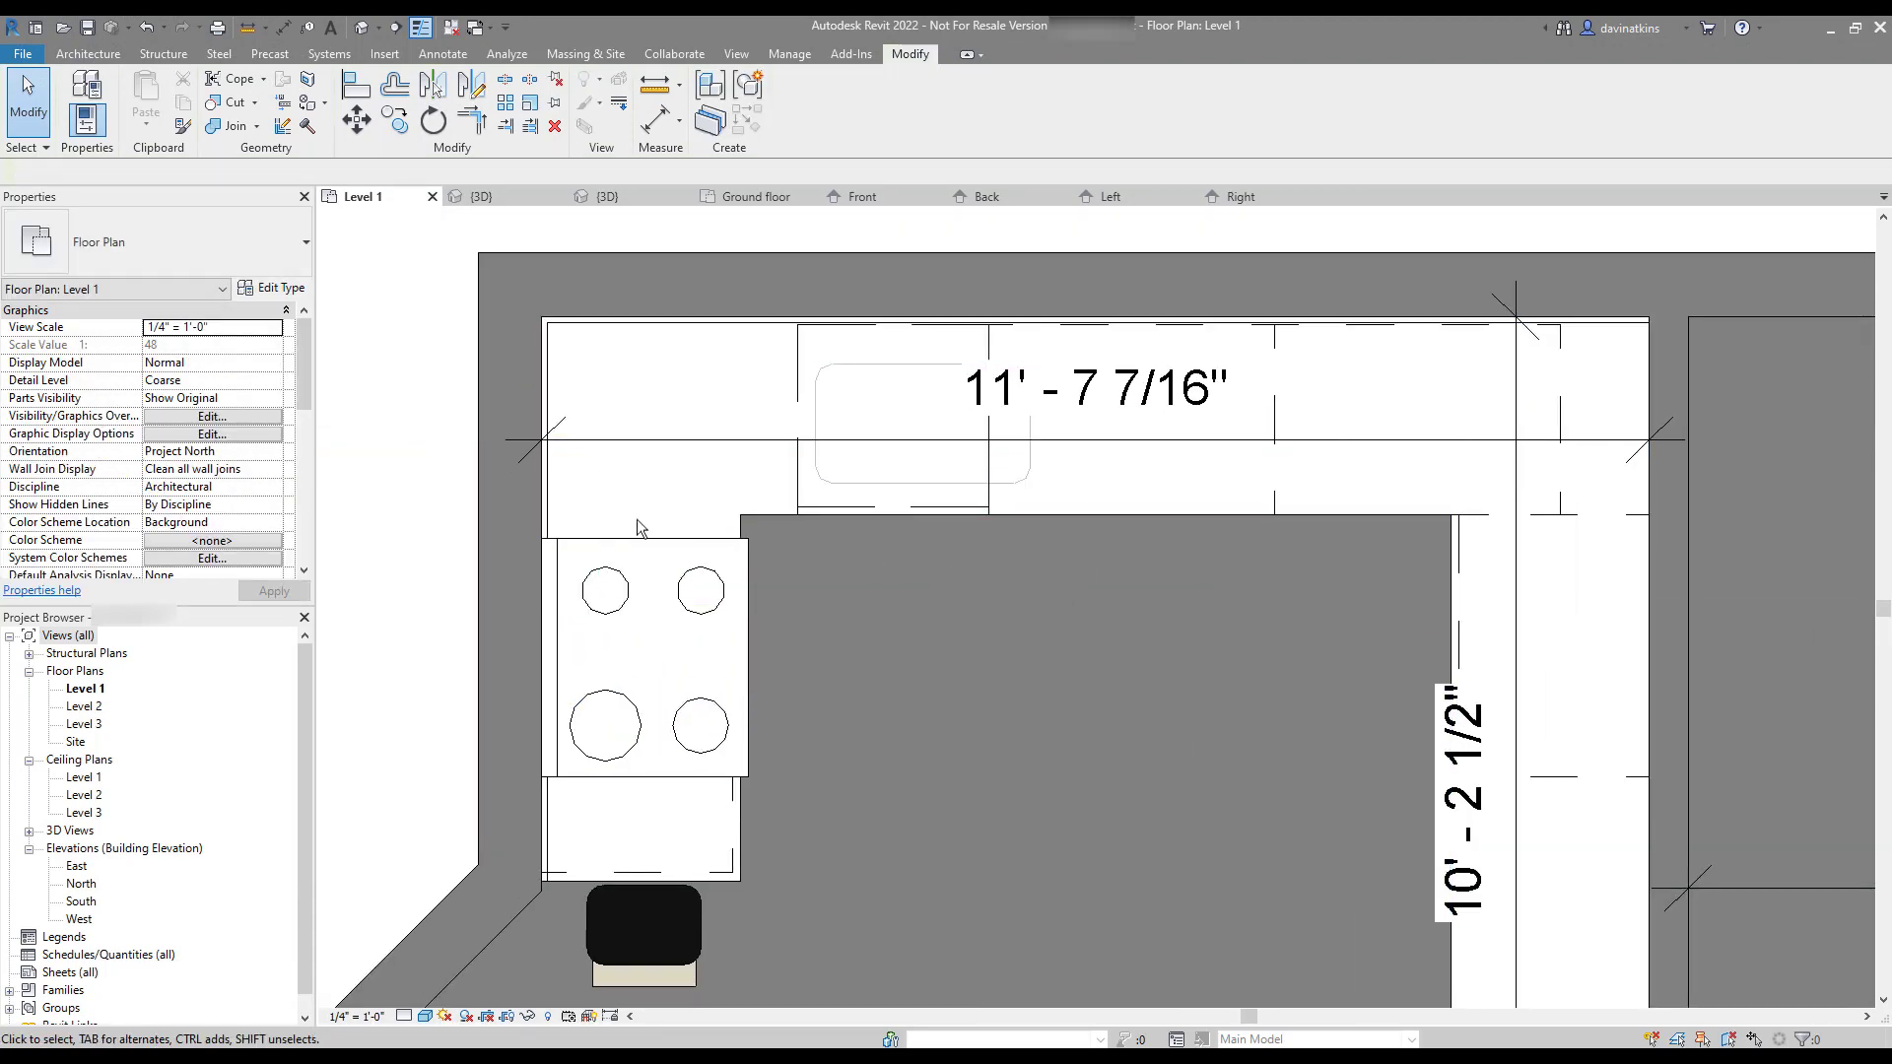
{"action": "left_click", "coordinate": [620, 517]}
{"action": "key", "text": "Escape"}
{"action": "scroll", "coordinate": [807, 611], "scroll_direction": "down", "scroll_amount": 3}
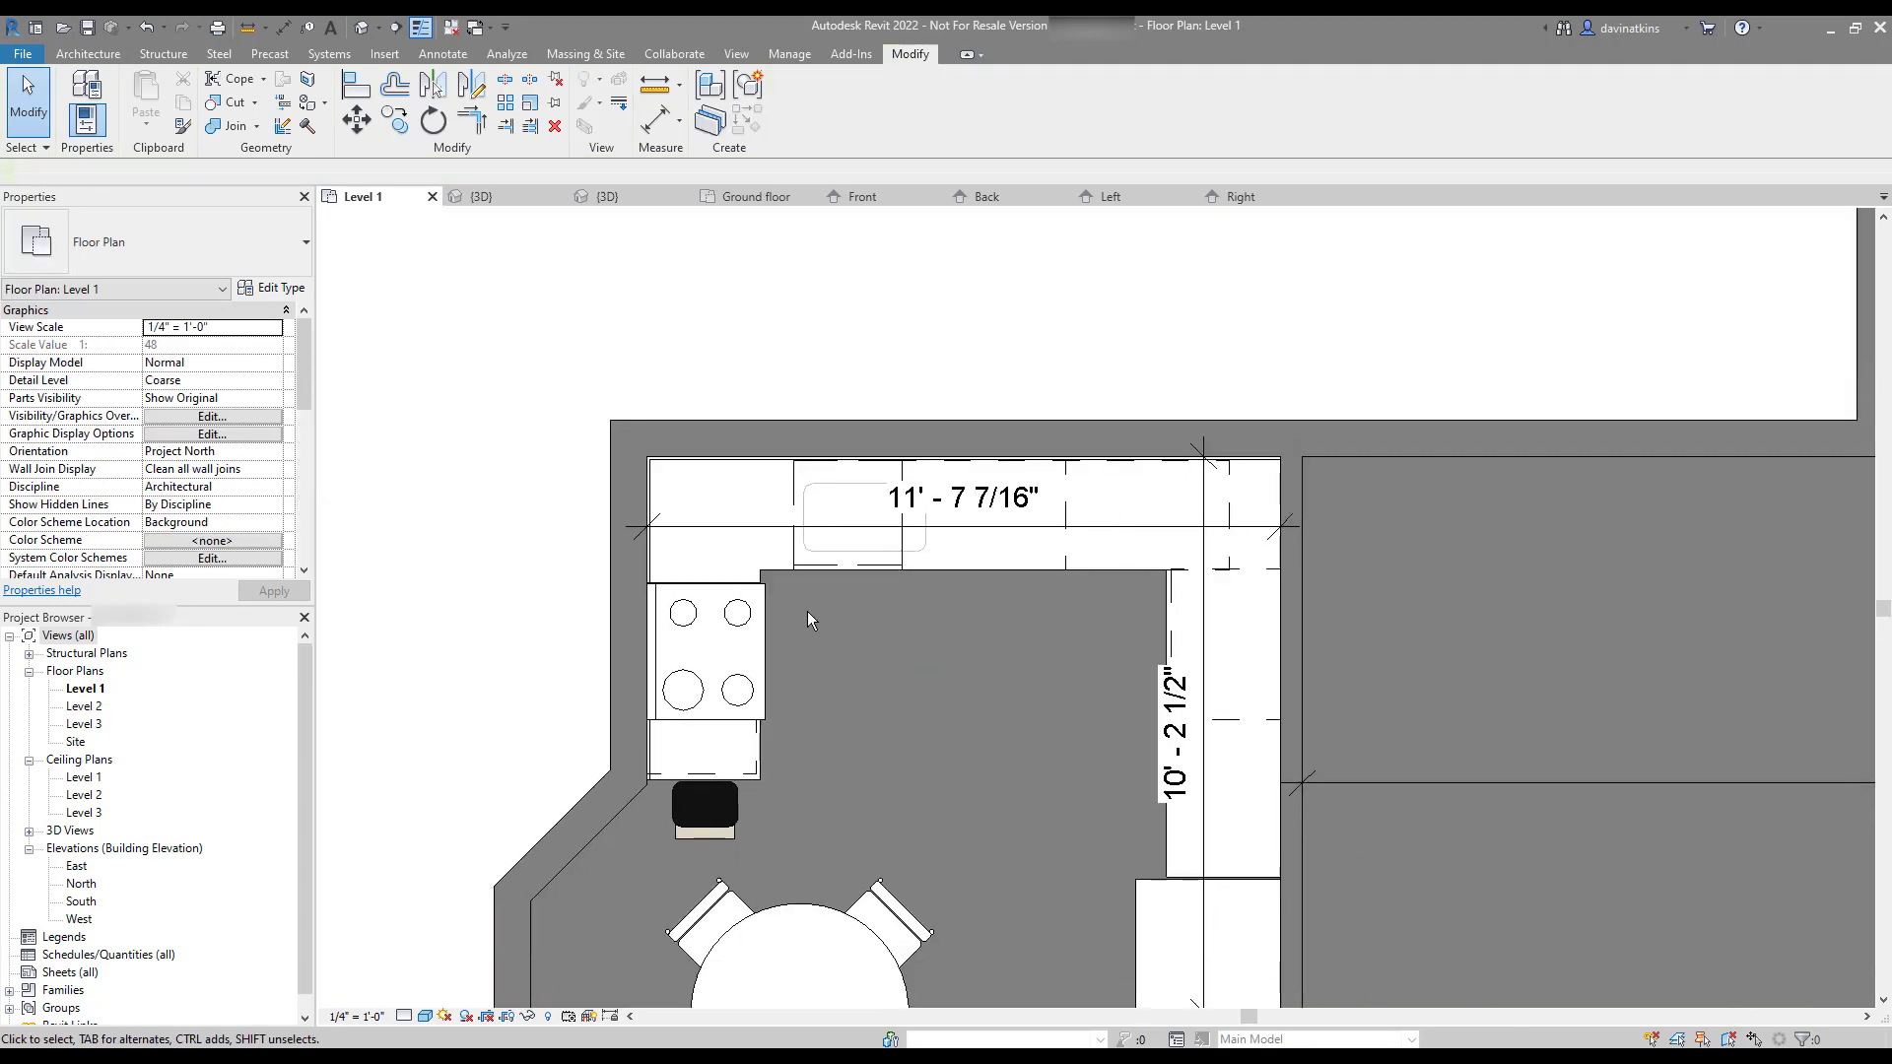
{"action": "scroll", "coordinate": [807, 611], "scroll_direction": "down", "scroll_amount": 3}
{"action": "scroll", "coordinate": [808, 619], "scroll_direction": "up", "scroll_amount": 2}
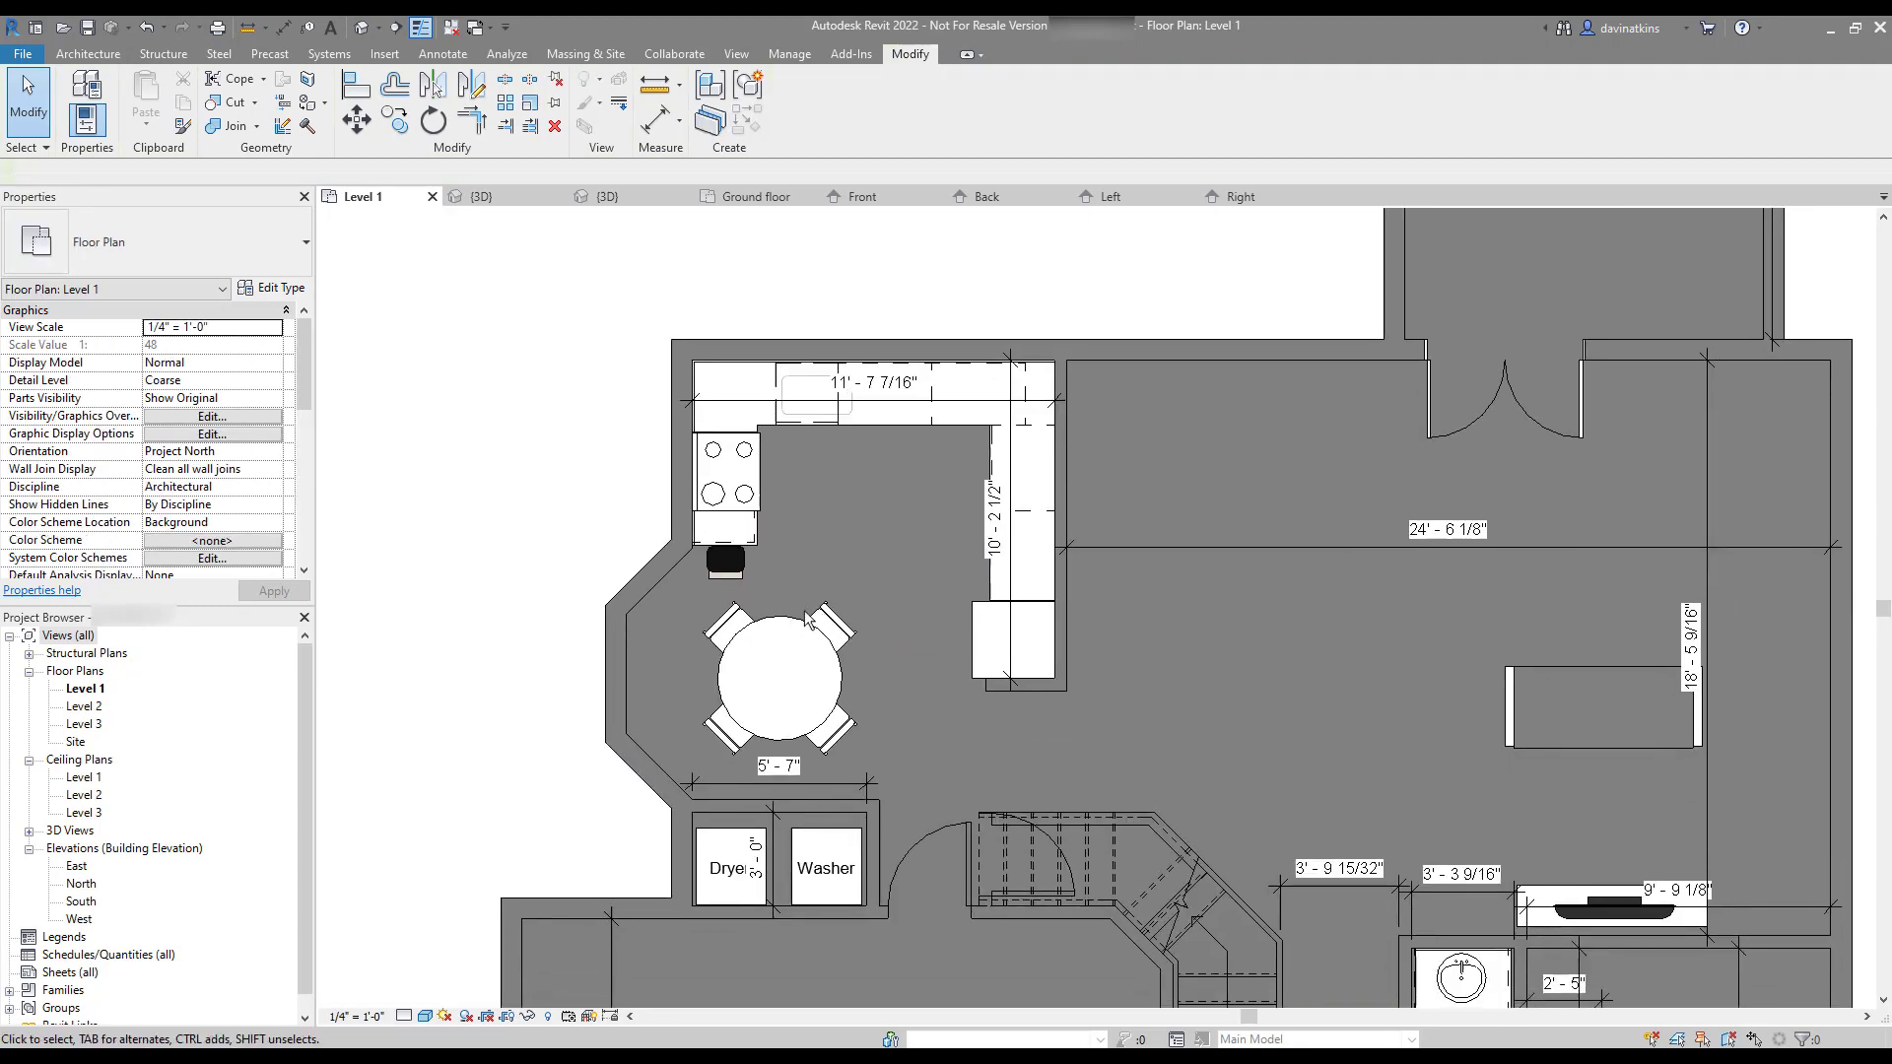